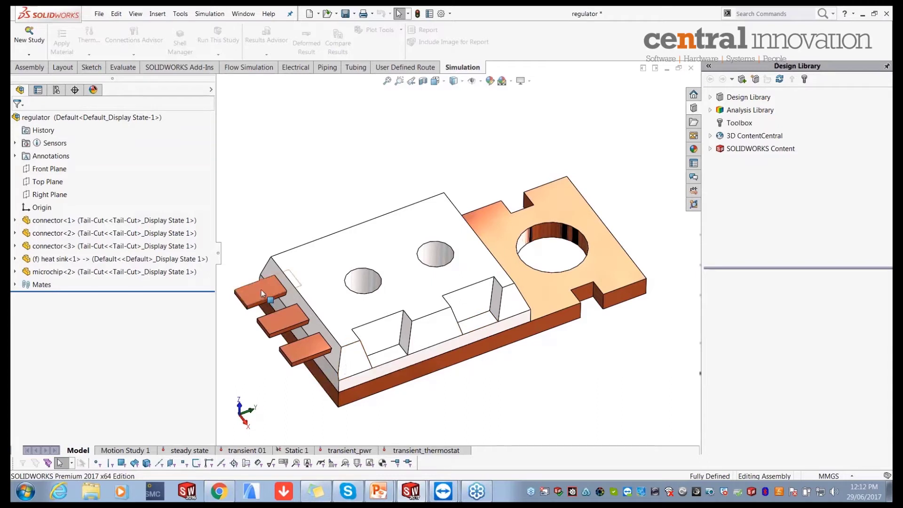
pyautogui.click(261, 289)
pyautogui.click(283, 320)
pyautogui.click(300, 344)
pyautogui.click(426, 388)
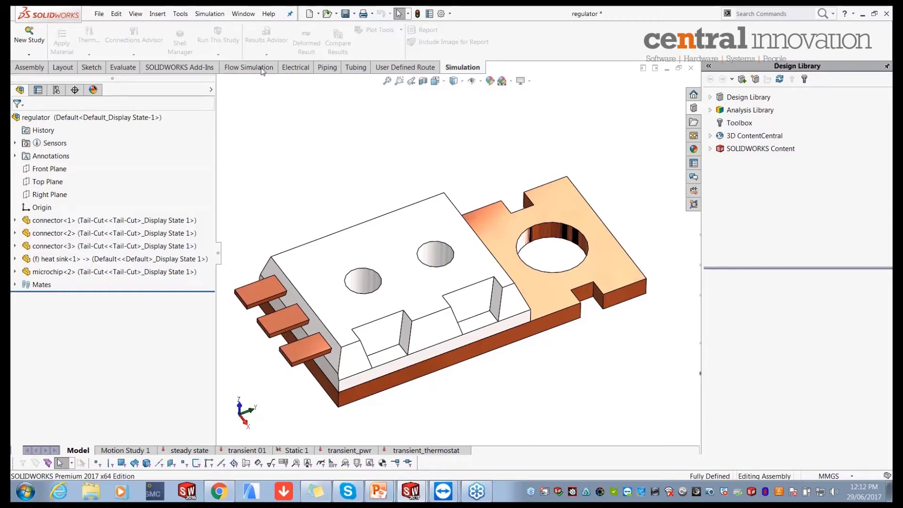
# Create a new Thermal simulation study for the regulator assembly, keeping the default study name.
pyautogui.click(193, 68)
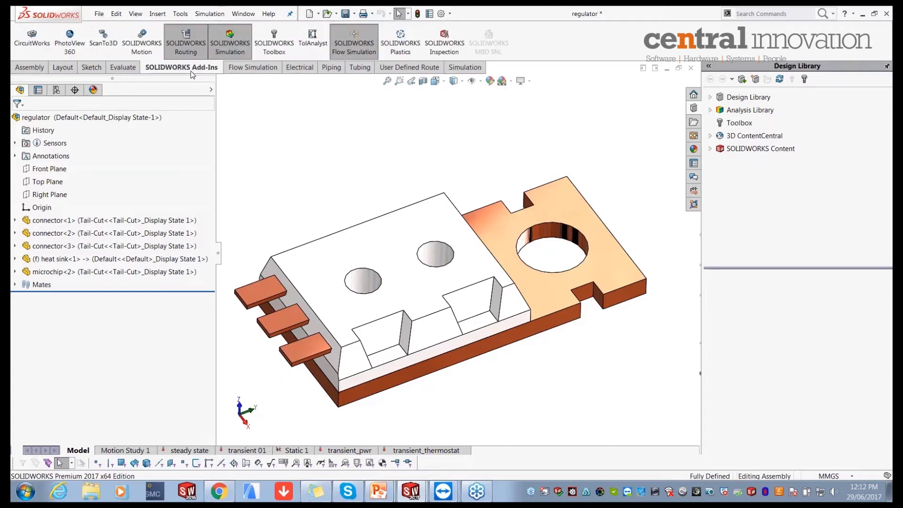
pyautogui.click(237, 50)
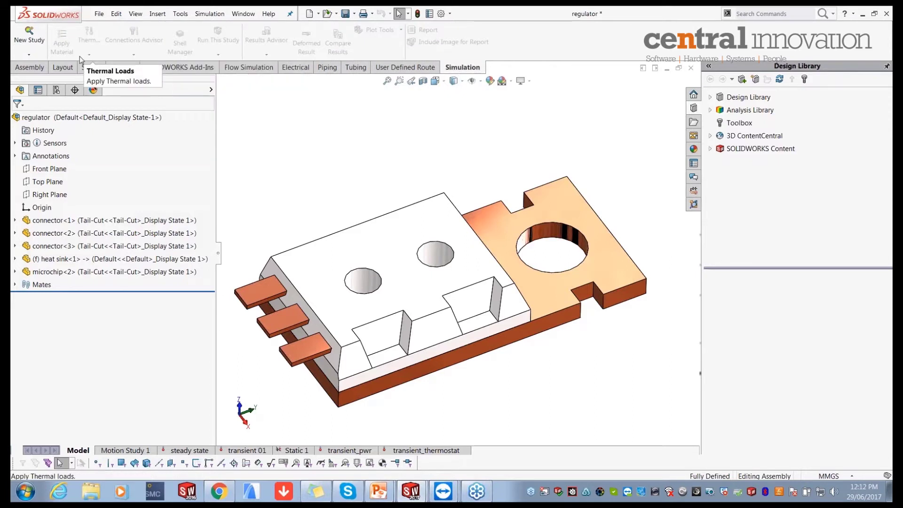
pyautogui.click(29, 54)
pyautogui.click(27, 66)
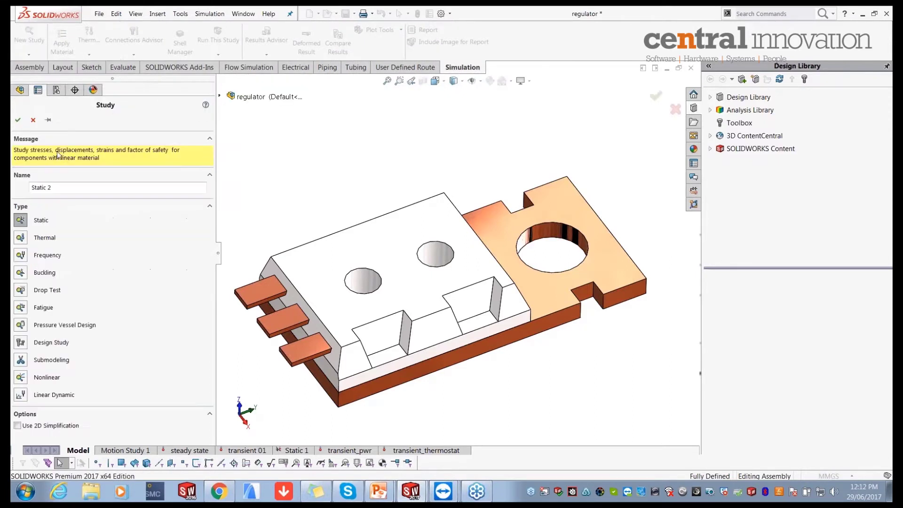
pyautogui.click(19, 239)
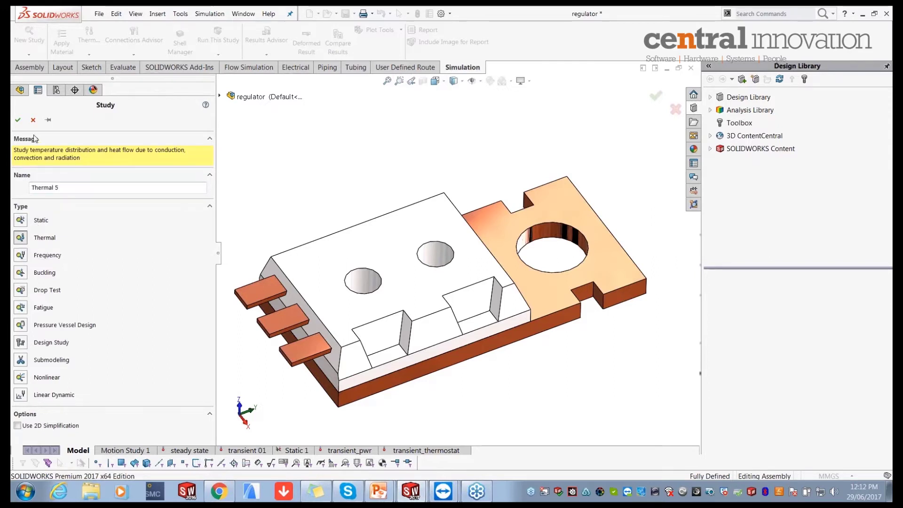
pyautogui.click(17, 120)
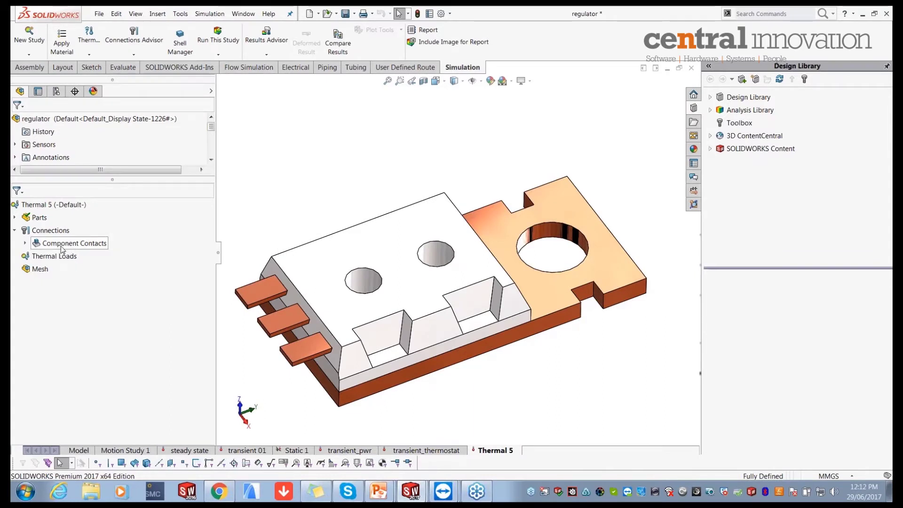
# List the parts of the new thermal study and review which of connector-1's Copper material properties a thermal analysis requires.
pyautogui.click(15, 218)
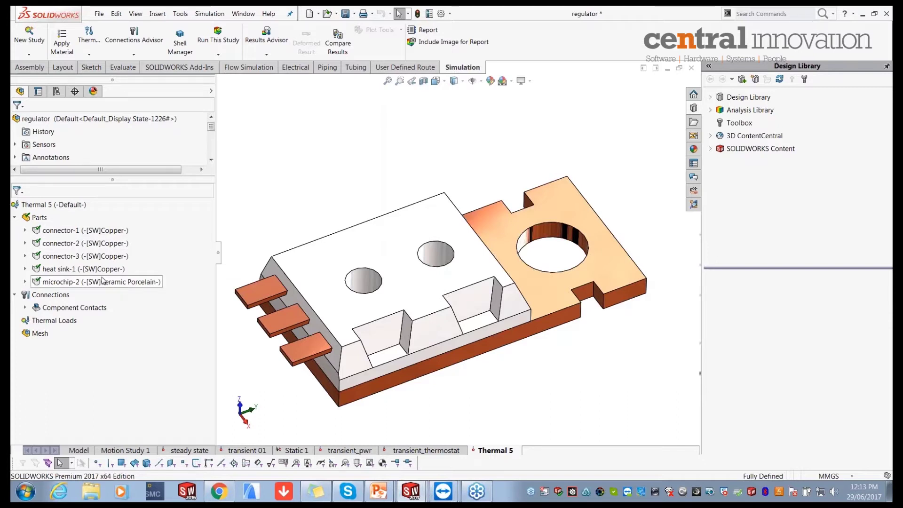
pyautogui.rightClick(63, 231)
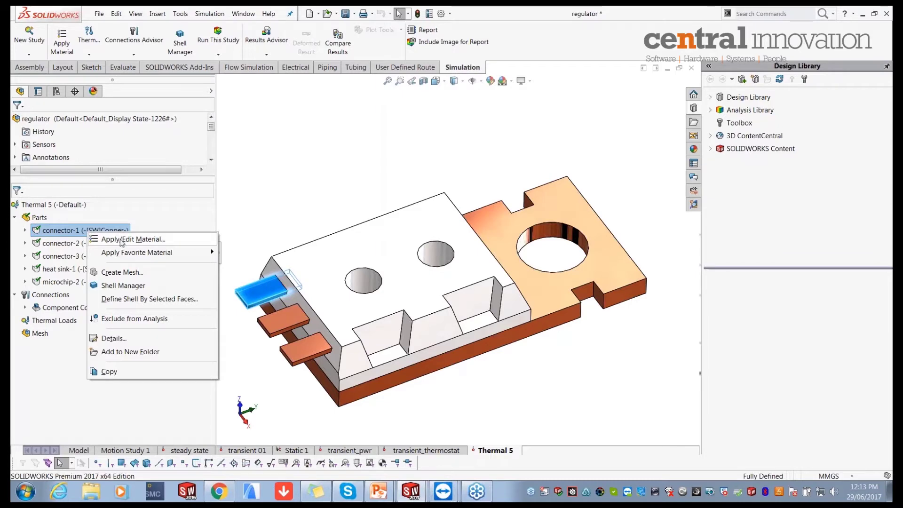
pyautogui.click(122, 239)
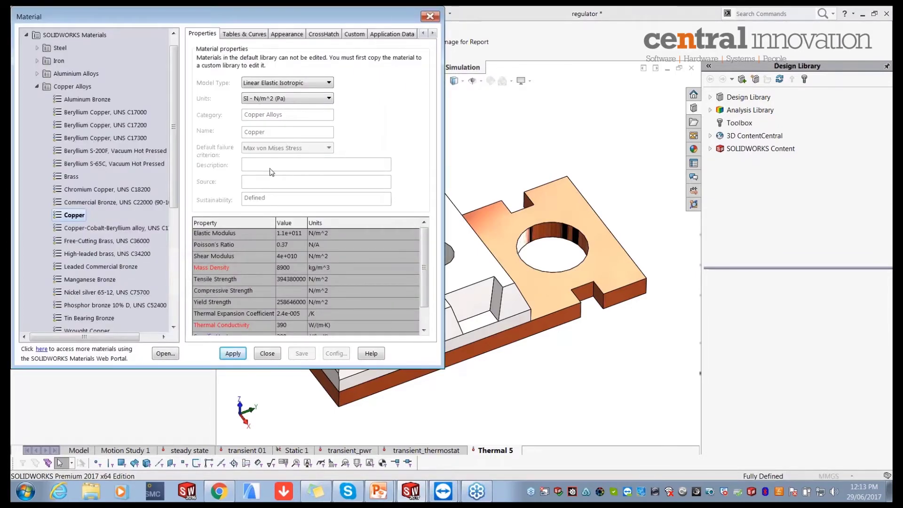
pyautogui.moveTo(428, 237)
pyautogui.mouseDown()
pyautogui.moveTo(429, 255)
pyautogui.moveTo(428, 231)
pyautogui.mouseUp()
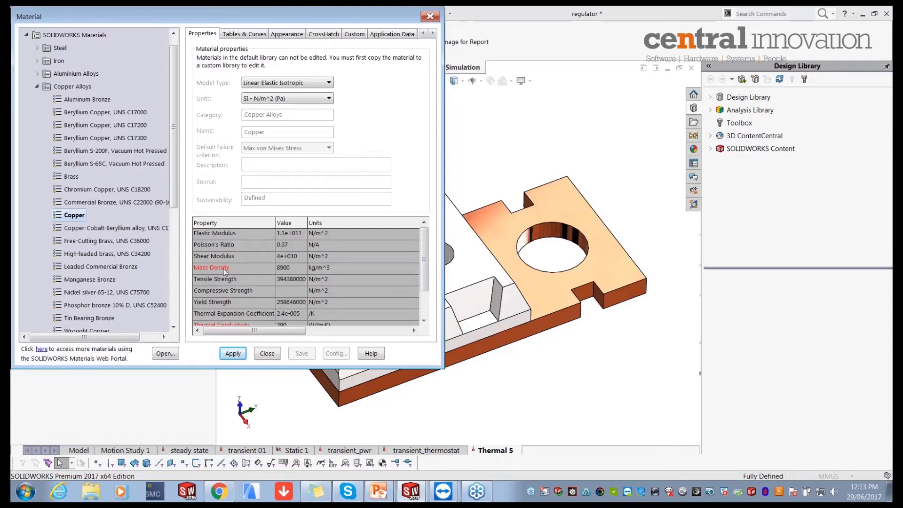
pyautogui.moveTo(425, 256); pyautogui.dragTo(425, 264)
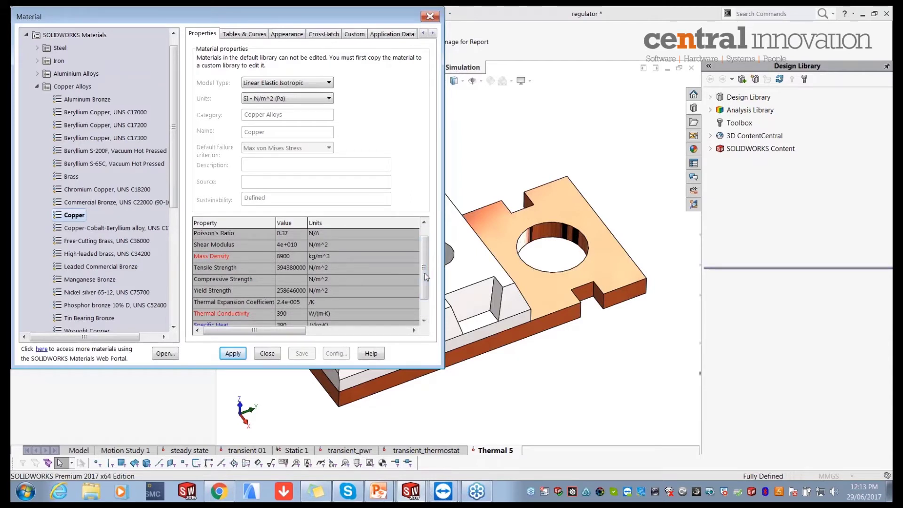
pyautogui.moveTo(426, 277); pyautogui.dragTo(427, 283)
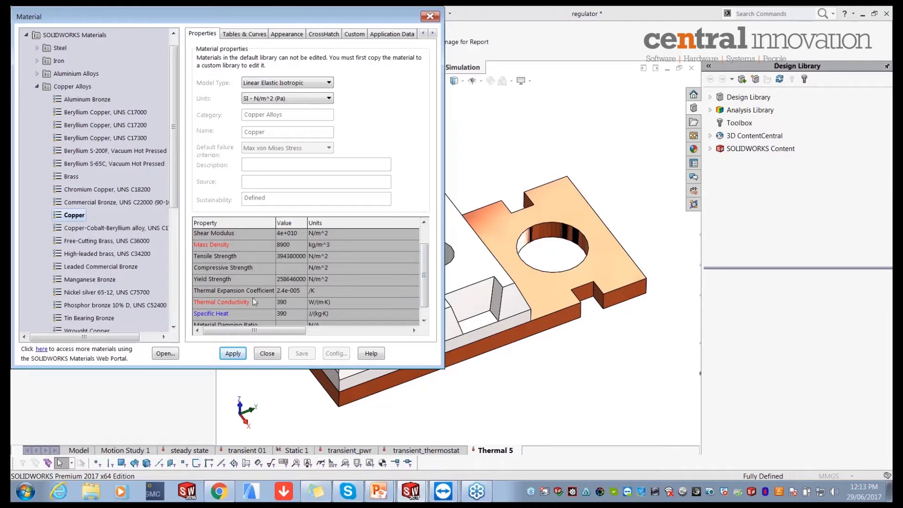
pyautogui.click(267, 353)
# Return to the assembly model and review the Copper material properties assigned to the connector<1> part, leaving the material as it is.
pyautogui.click(78, 450)
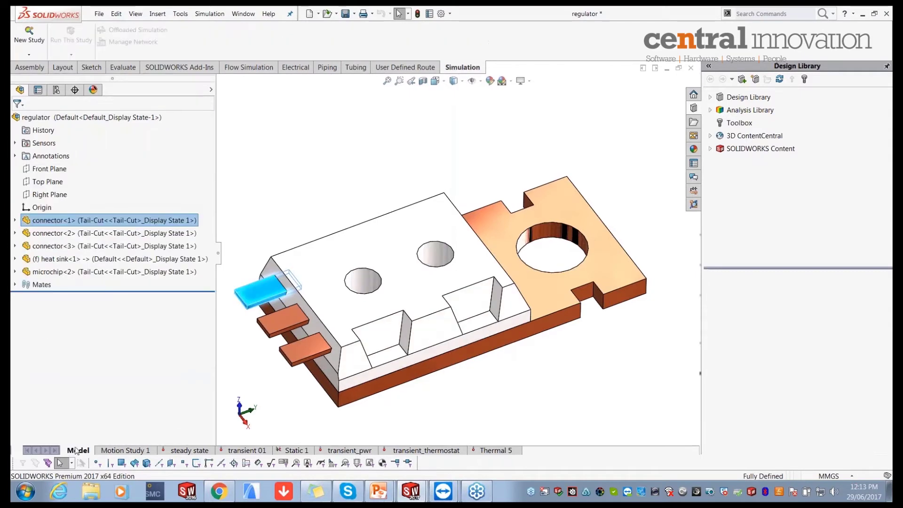
pyautogui.click(14, 220)
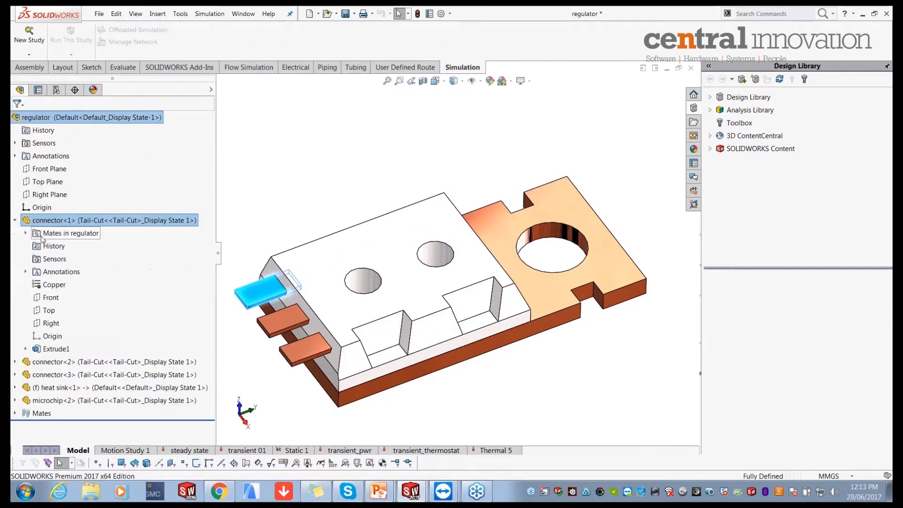
pyautogui.rightClick(49, 285)
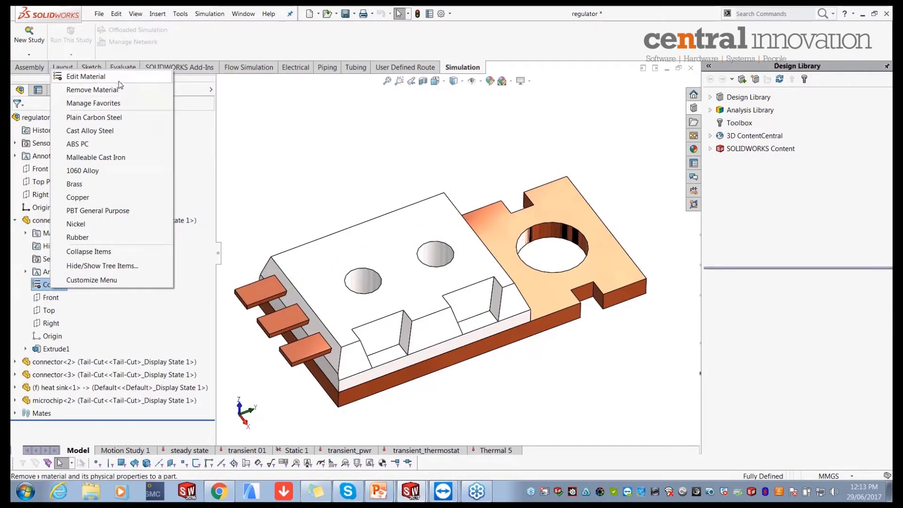
pyautogui.click(119, 79)
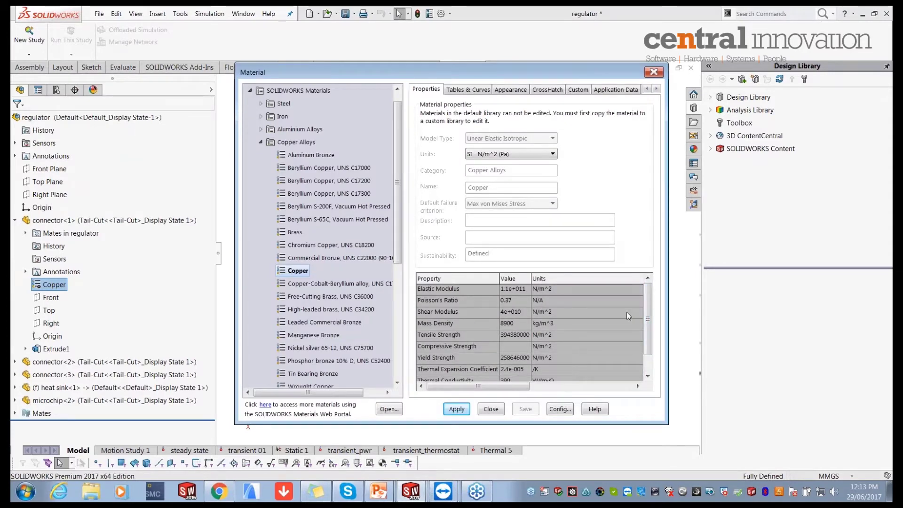
pyautogui.moveTo(648, 308)
pyautogui.mouseDown()
pyautogui.moveTo(649, 326)
pyautogui.moveTo(648, 293)
pyautogui.mouseUp()
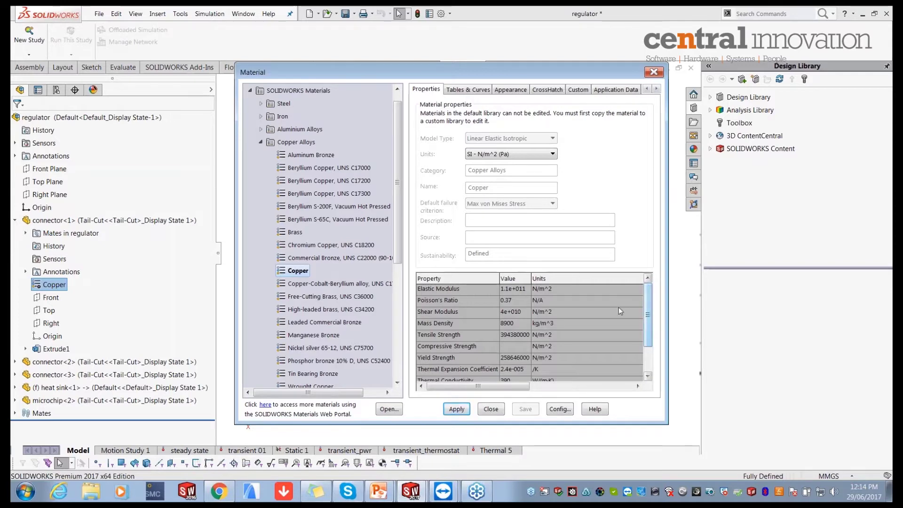
pyautogui.click(653, 72)
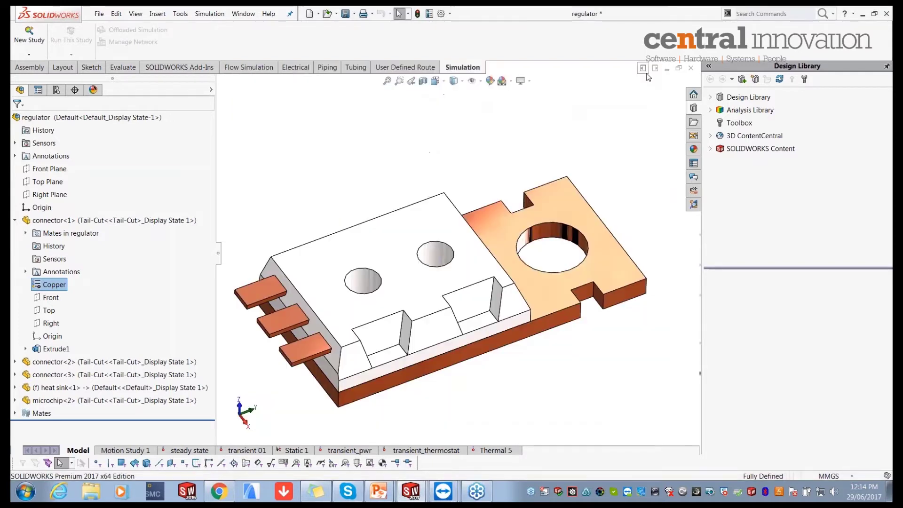
# Switch to the Static 1 study and review which of connector-1's Copper properties a static analysis requires.
pyautogui.click(297, 451)
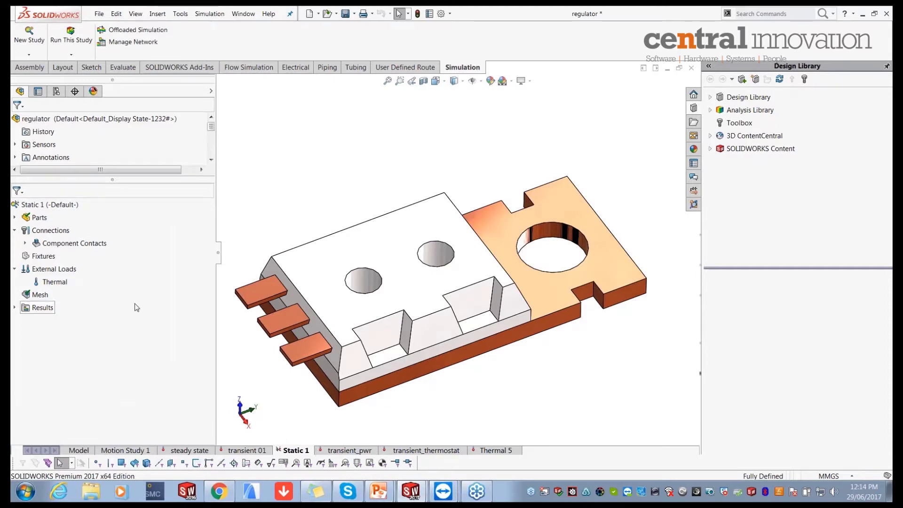
pyautogui.click(15, 217)
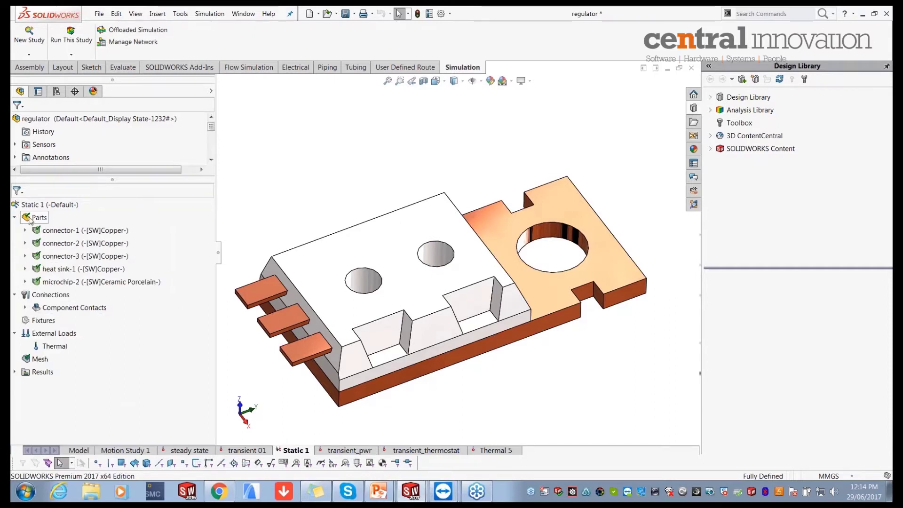
pyautogui.rightClick(42, 230)
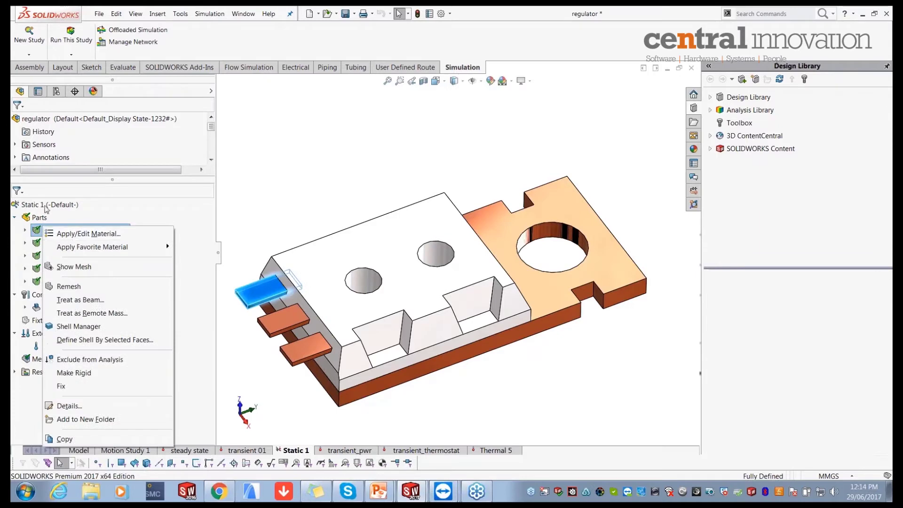
pyautogui.click(92, 234)
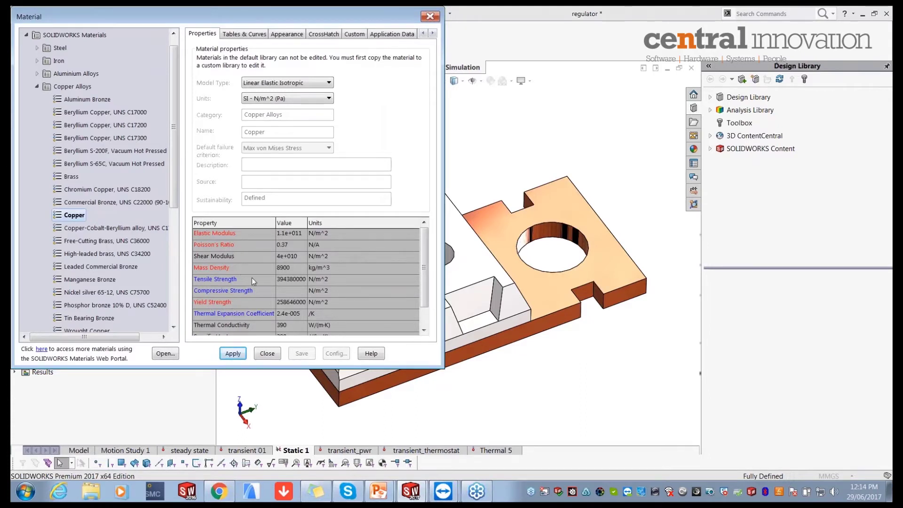
pyautogui.scroll(-1, 415, 265)
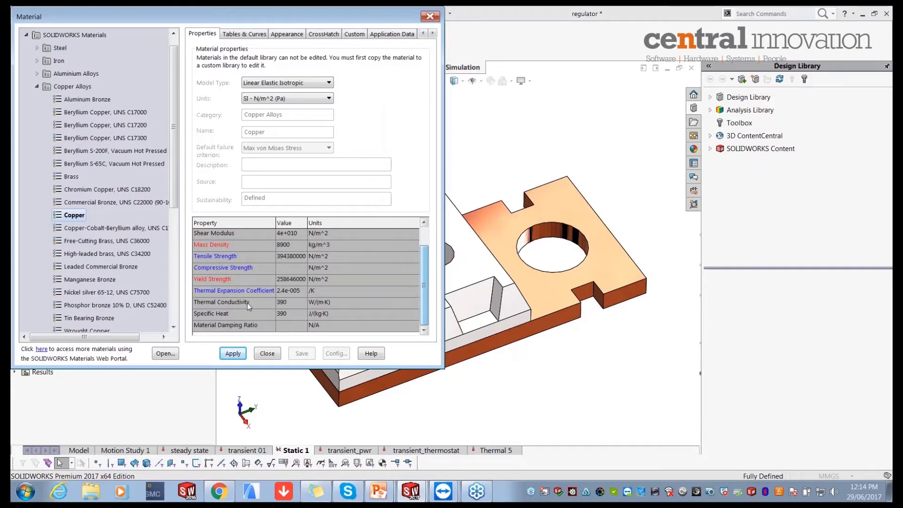
pyautogui.scroll(1, 413, 282)
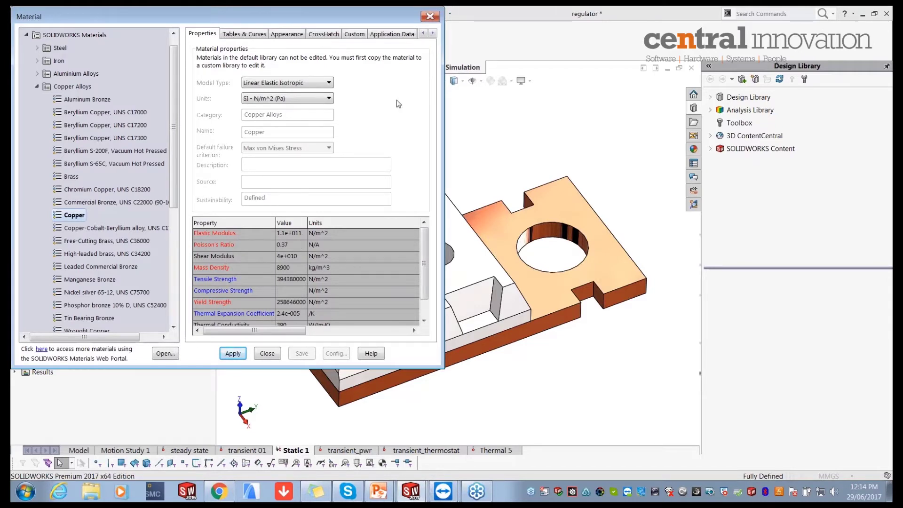
pyautogui.click(430, 17)
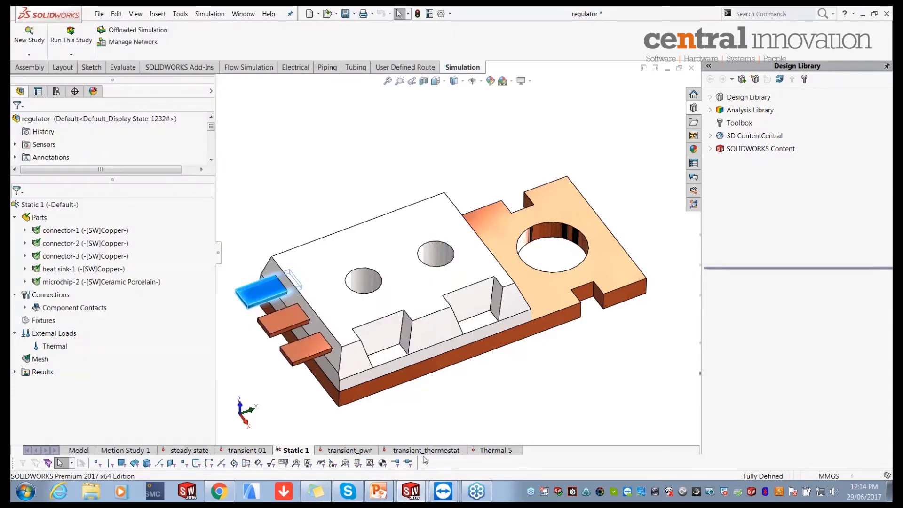
# Go back to the Thermal 5 study and examine connector-1's thermal conductivity and specific heat, plus the other available material categories.
pyautogui.click(487, 451)
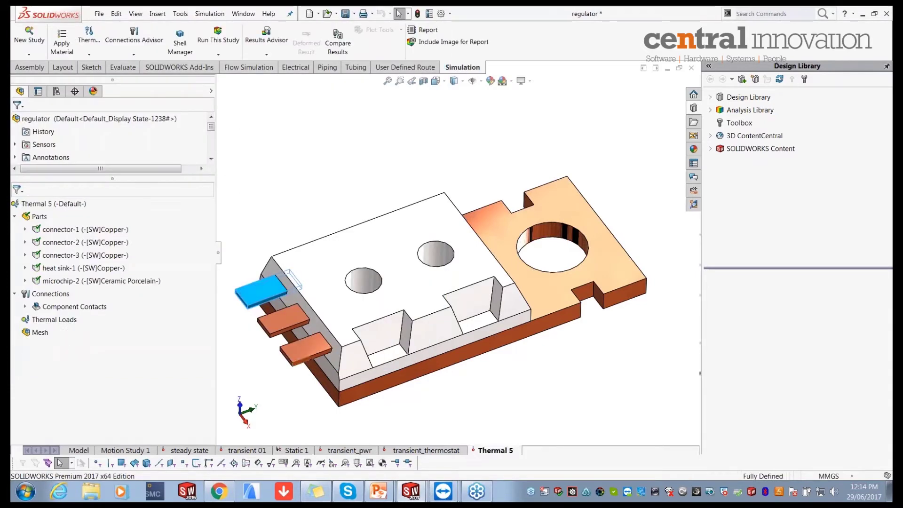
pyautogui.rightClick(109, 230)
pyautogui.click(141, 241)
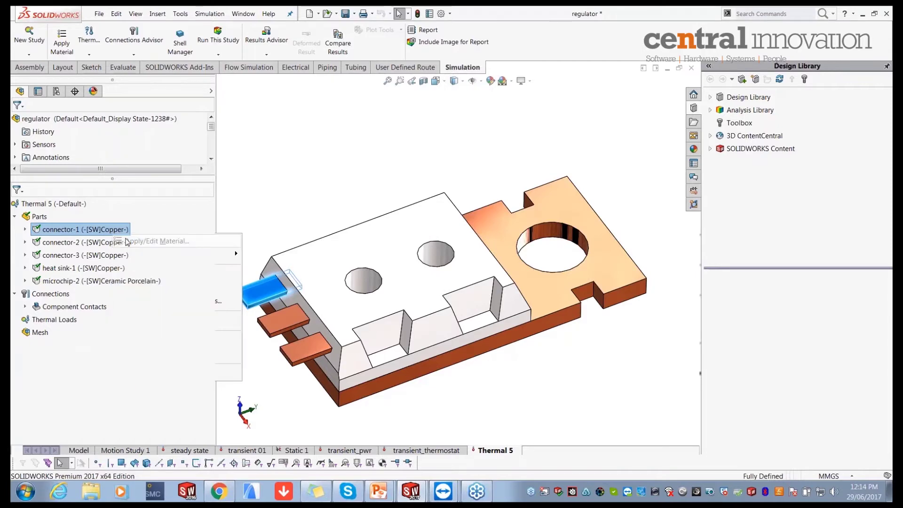
pyautogui.scroll(-1, 425, 275)
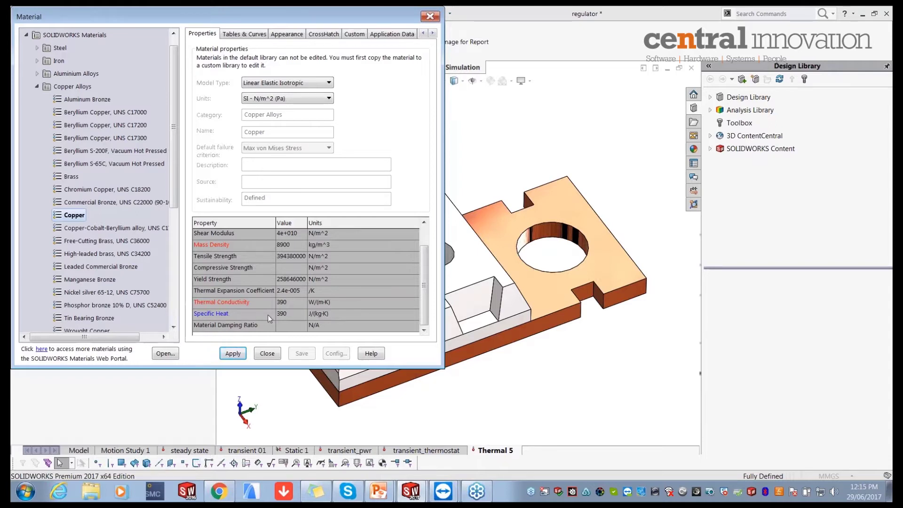
pyautogui.click(206, 315)
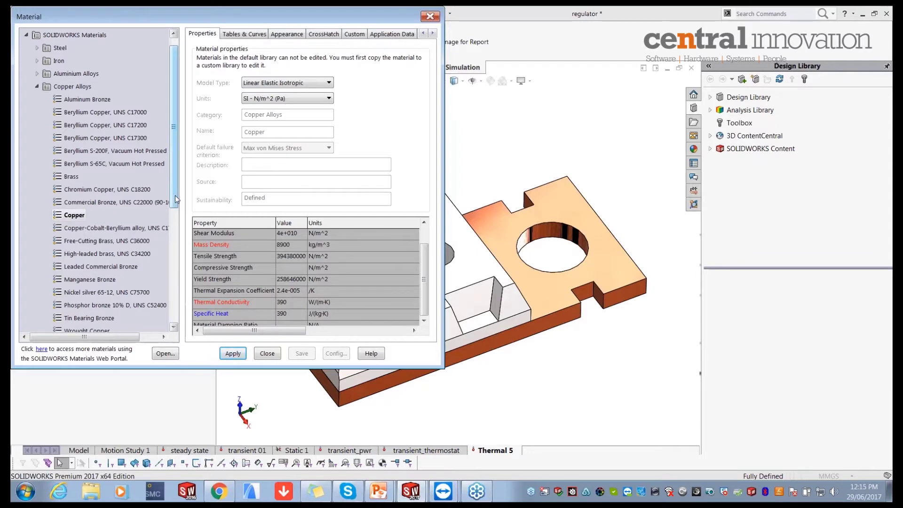
pyautogui.scroll(-5, 176, 200)
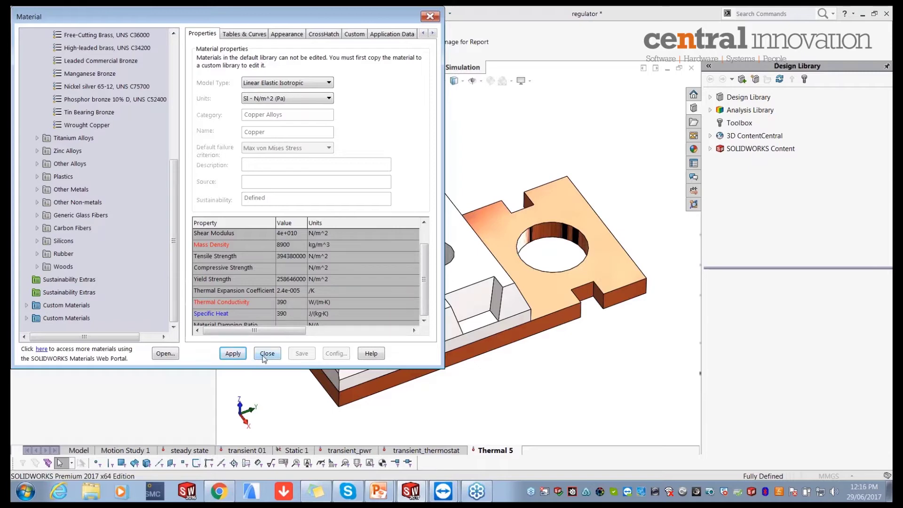
pyautogui.click(267, 354)
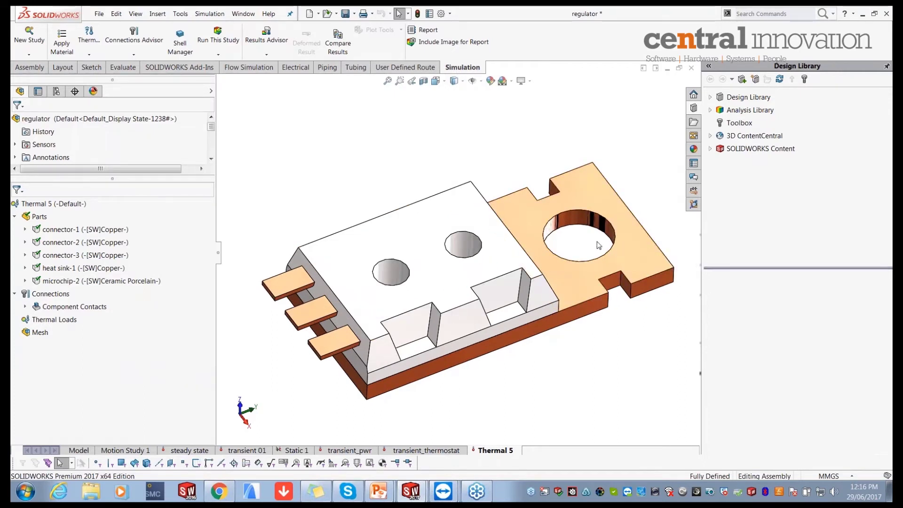
# Examine where the regulator's components touch and show the global contact under the thermal study's component contacts.
pyautogui.moveTo(585, 235); pyautogui.dragTo(579, 238, button='middle')
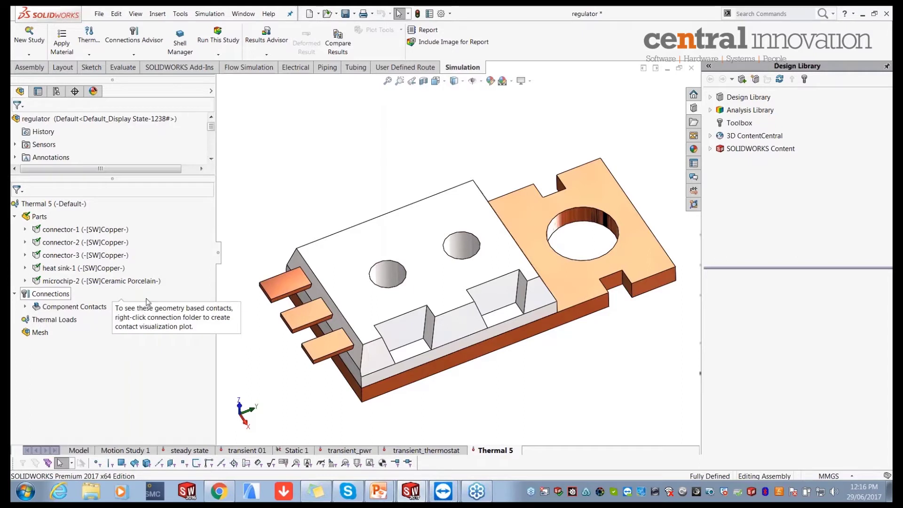
pyautogui.moveTo(404, 293); pyautogui.dragTo(398, 282, button='middle')
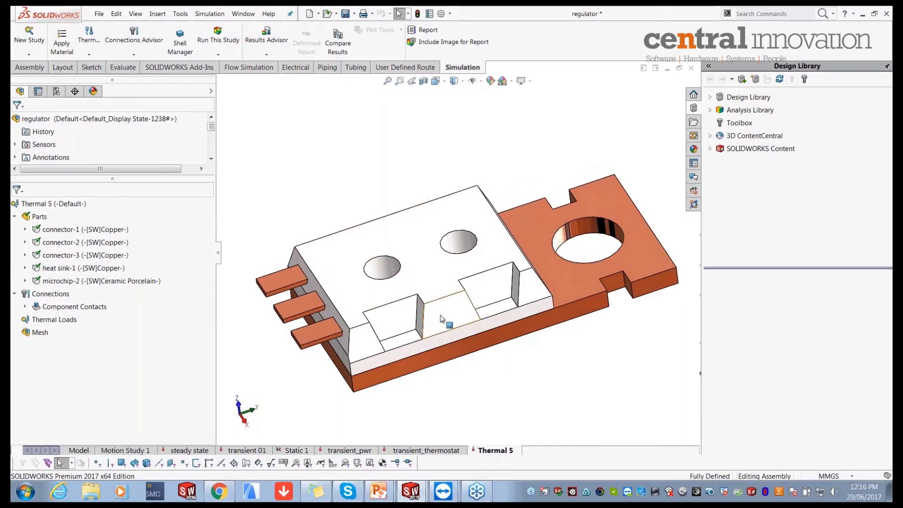
pyautogui.scroll(-2, 441, 319)
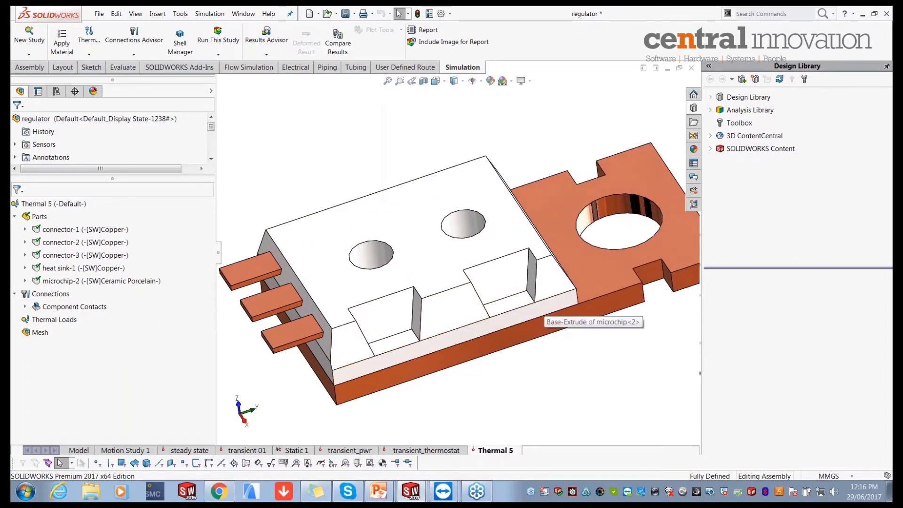
pyautogui.moveTo(393, 260); pyautogui.dragTo(400, 263, button='middle')
pyautogui.click(25, 306)
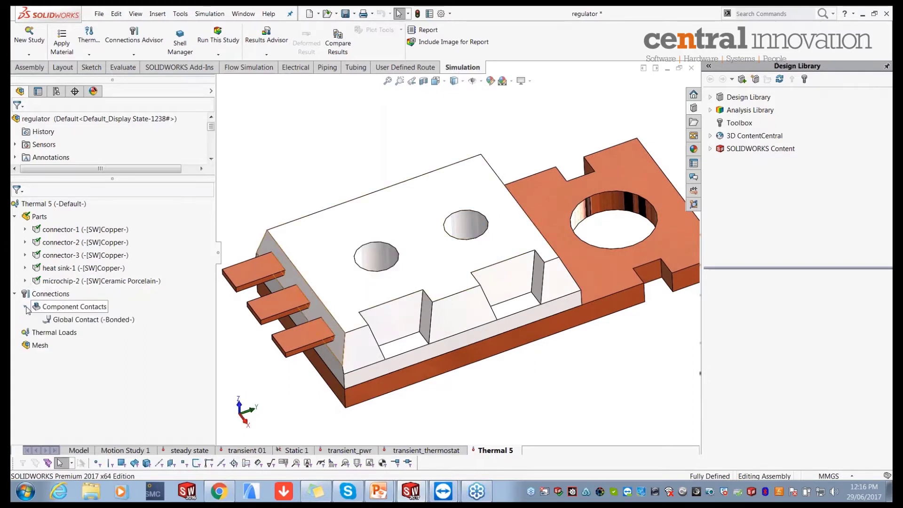
# Open the global contact's definition, compare the Bonded and Insulated contact types, and leave the definition without saving changes.
pyautogui.click(49, 320)
pyautogui.rightClick(57, 320)
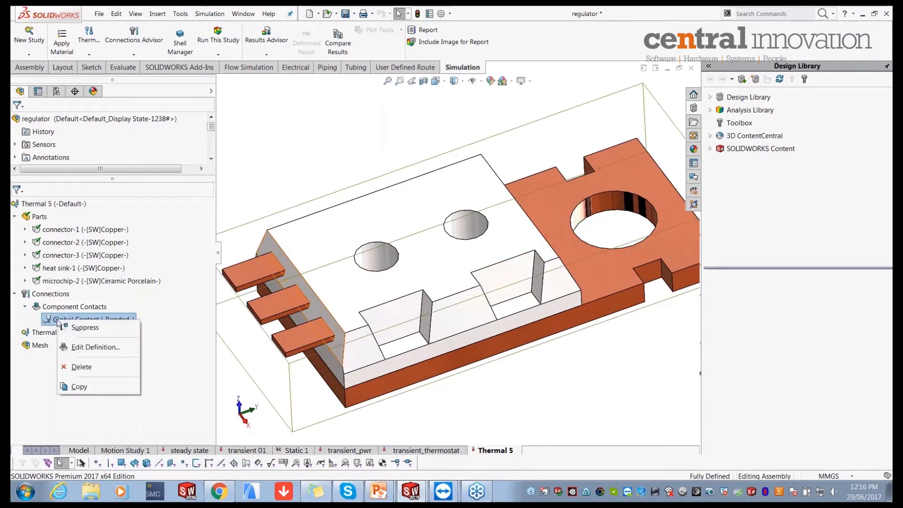
pyautogui.click(86, 350)
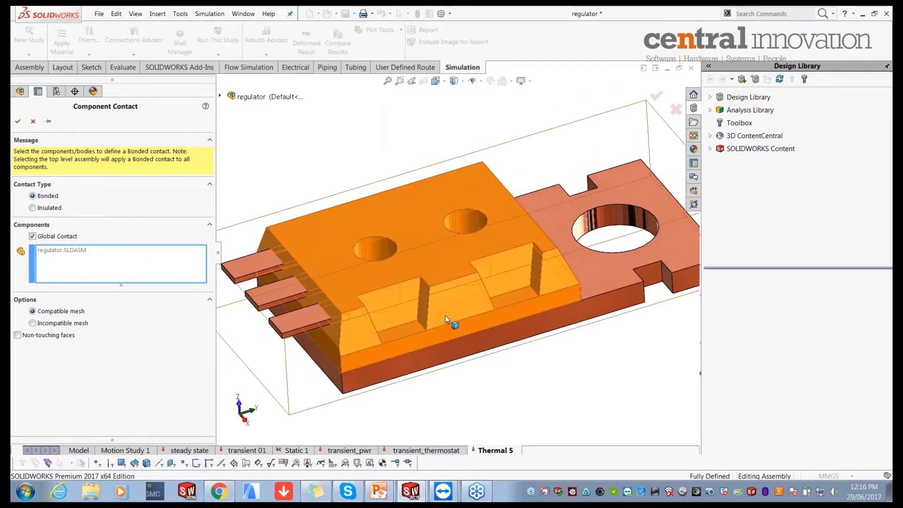
pyautogui.scroll(-2, 443, 315)
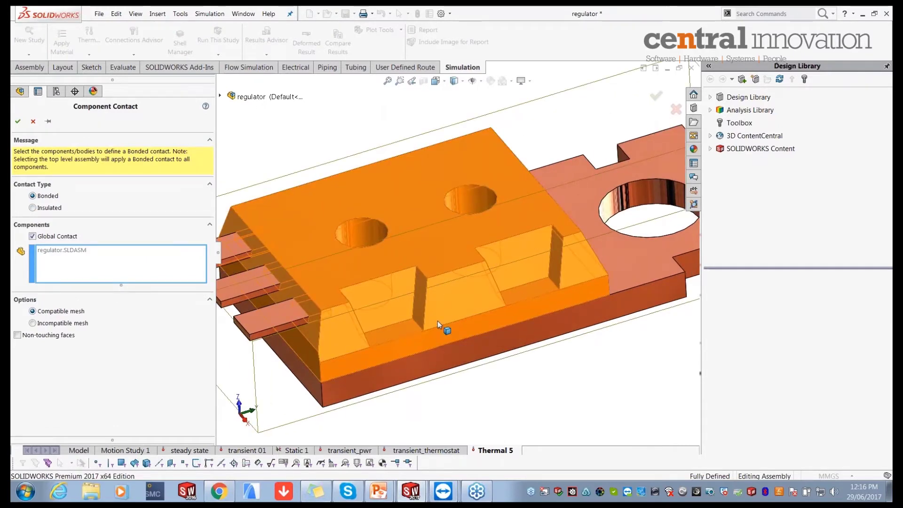
pyautogui.click(47, 207)
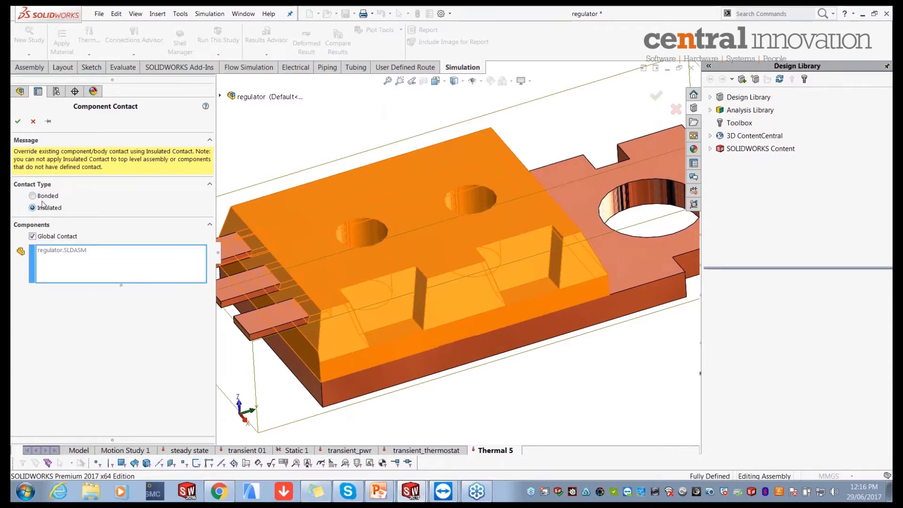
pyautogui.click(45, 196)
pyautogui.click(50, 208)
pyautogui.moveTo(381, 314); pyautogui.dragTo(378, 329, button='middle')
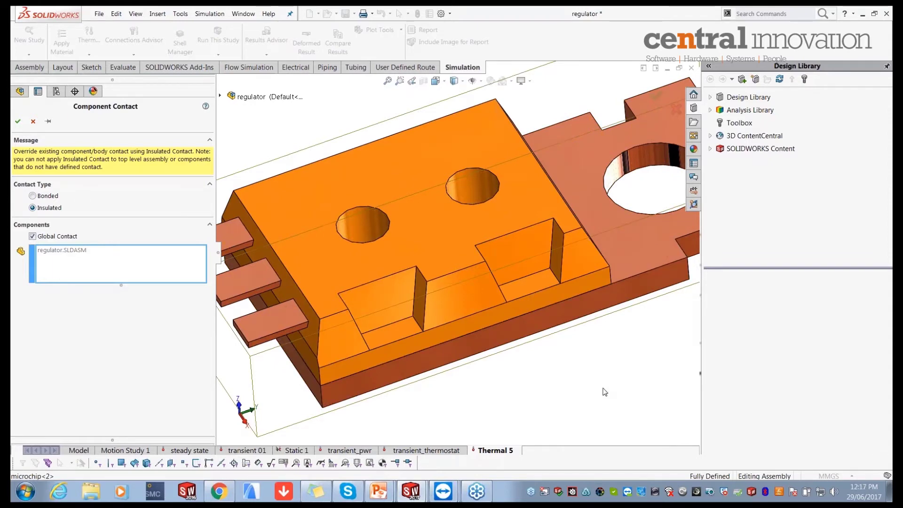
pyautogui.click(32, 196)
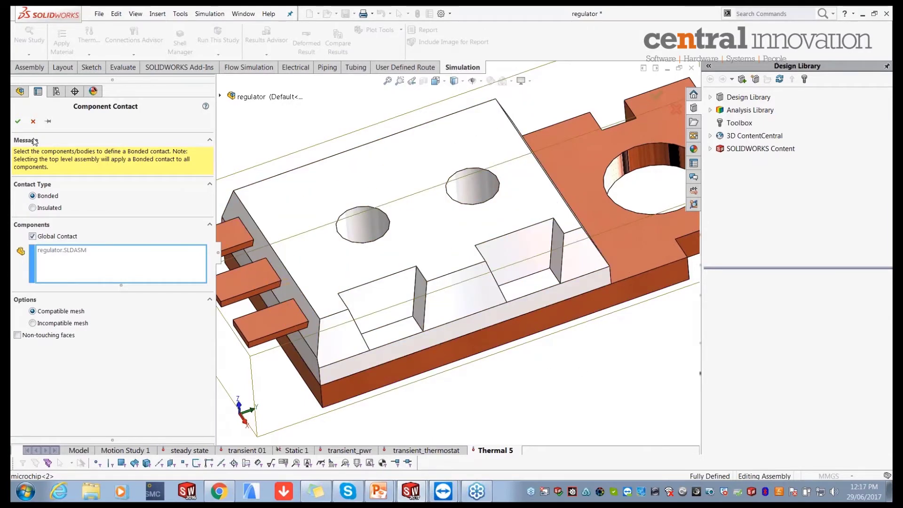
pyautogui.click(34, 122)
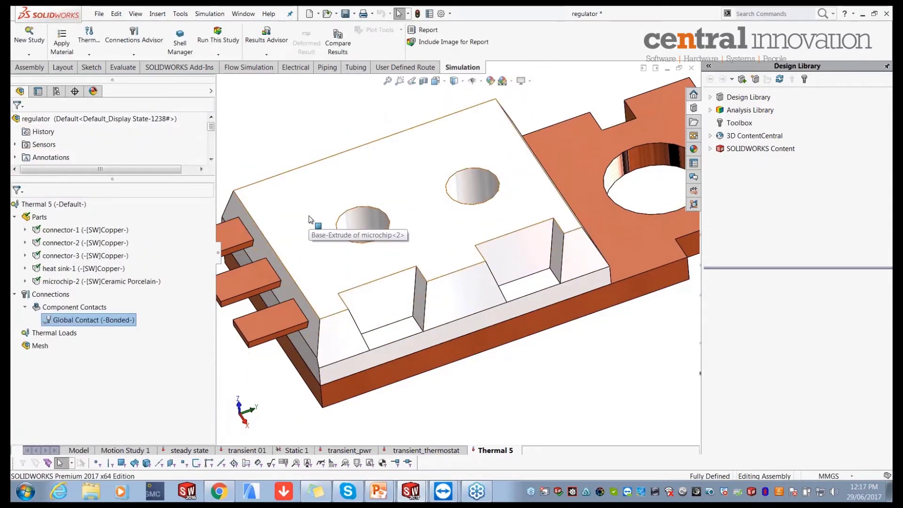
# Explode the regulator assembly so the microchip is separated from the heat sink.
pyautogui.scroll(2, 339, 226)
pyautogui.scroll(1, 332, 231)
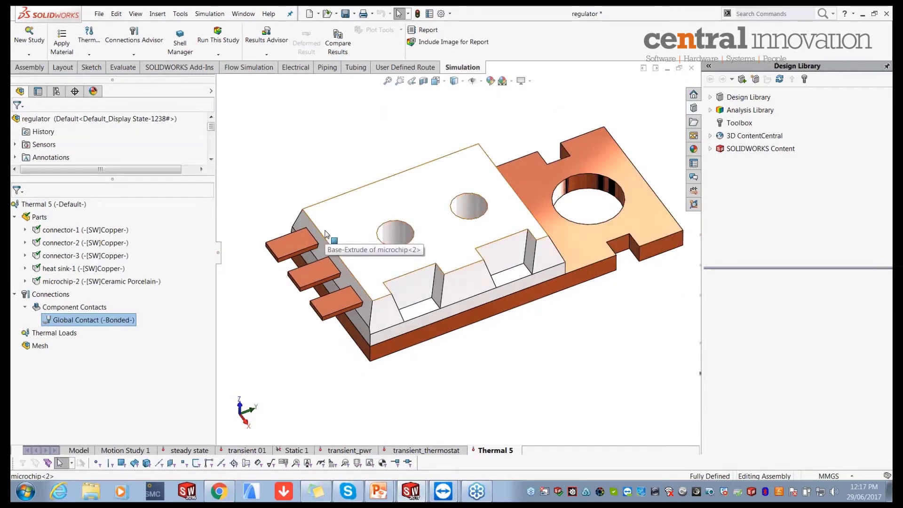
pyautogui.moveTo(521, 270)
pyautogui.mouseDown(button='middle')
pyautogui.moveTo(520, 248)
pyautogui.moveTo(520, 259)
pyautogui.mouseUp(button='middle')
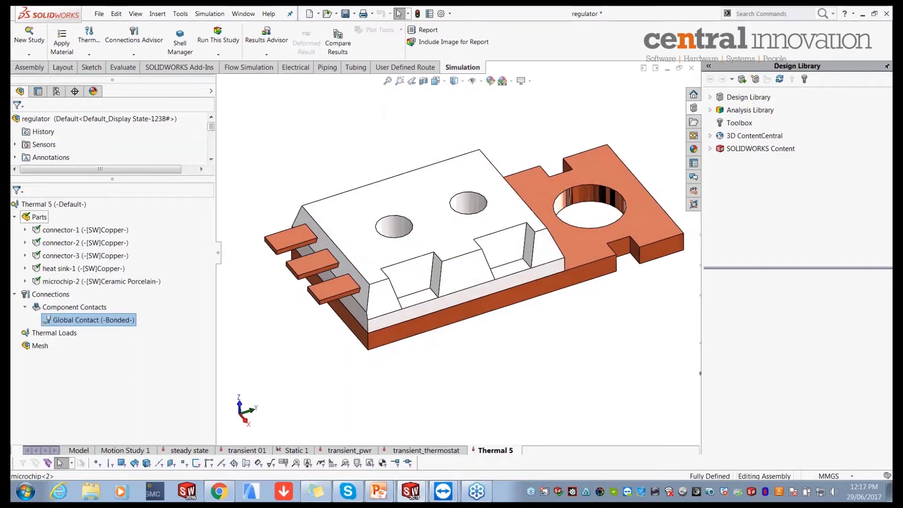
pyautogui.rightClick(166, 121)
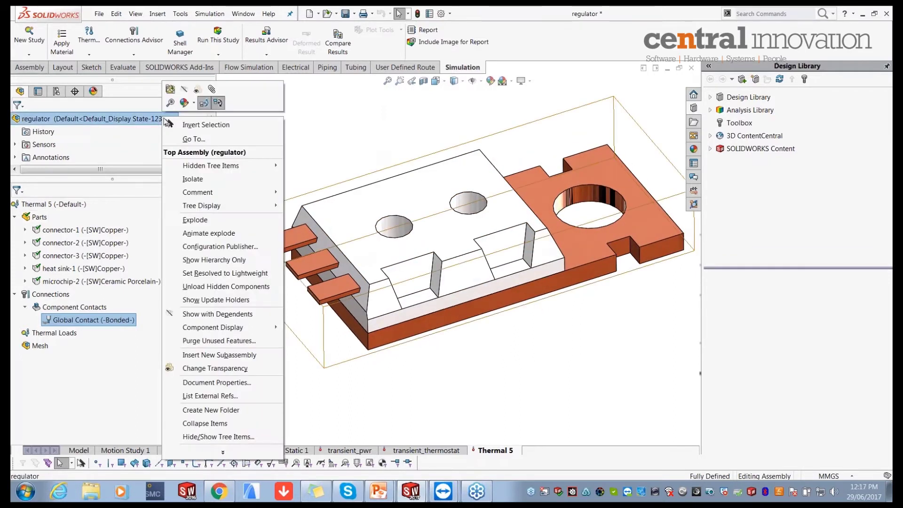
pyautogui.click(229, 221)
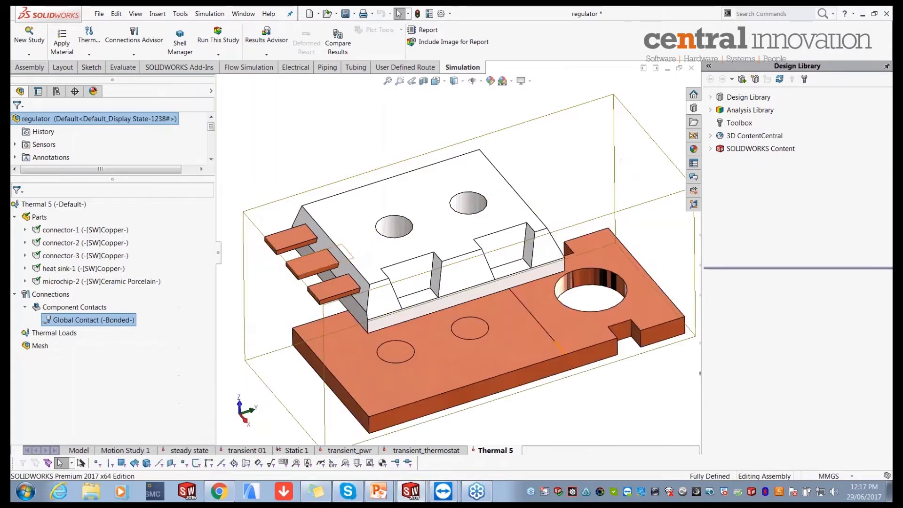
pyautogui.moveTo(520, 296); pyautogui.dragTo(489, 330, button='middle')
# Examine the contacting faces of the exploded assembly: the heat sink's split upper face and the microchip's underside.
pyautogui.click(508, 232)
pyautogui.click(484, 314)
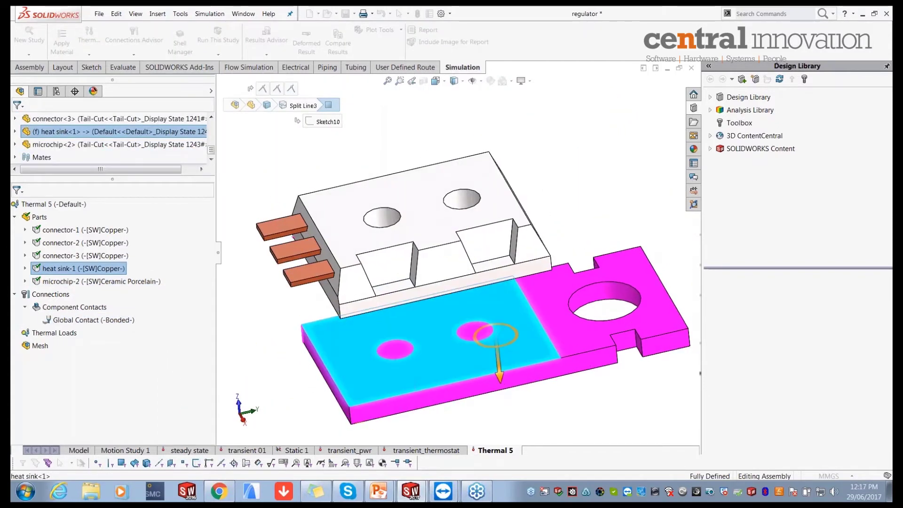
pyautogui.click(556, 397)
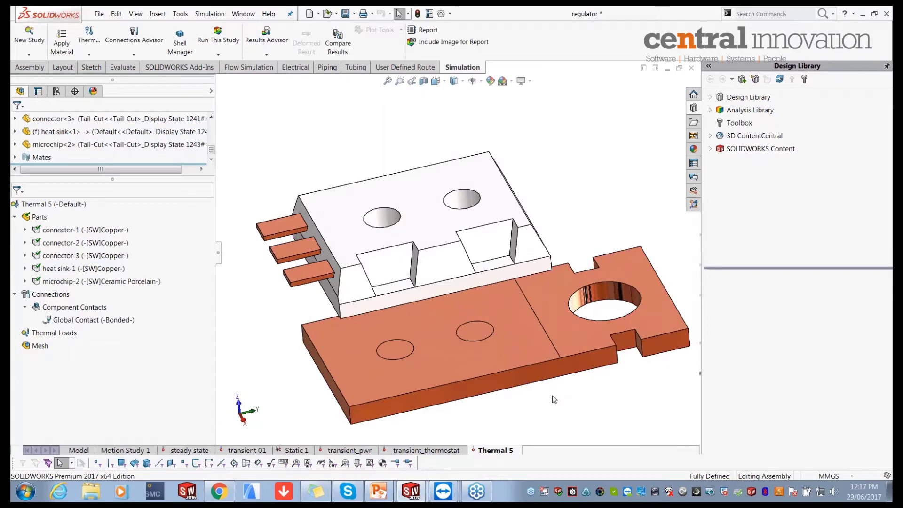
pyautogui.click(442, 323)
pyautogui.moveTo(442, 323); pyautogui.dragTo(429, 233, button='middle')
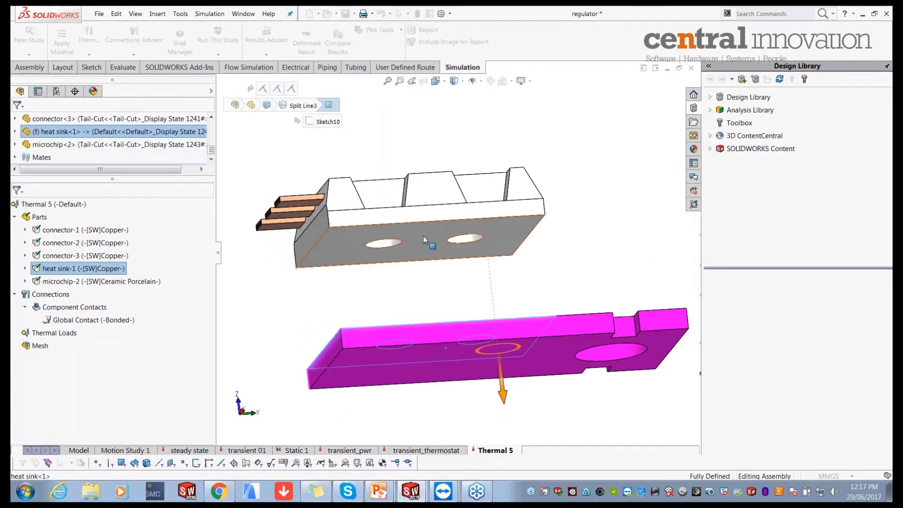
pyautogui.click(429, 233)
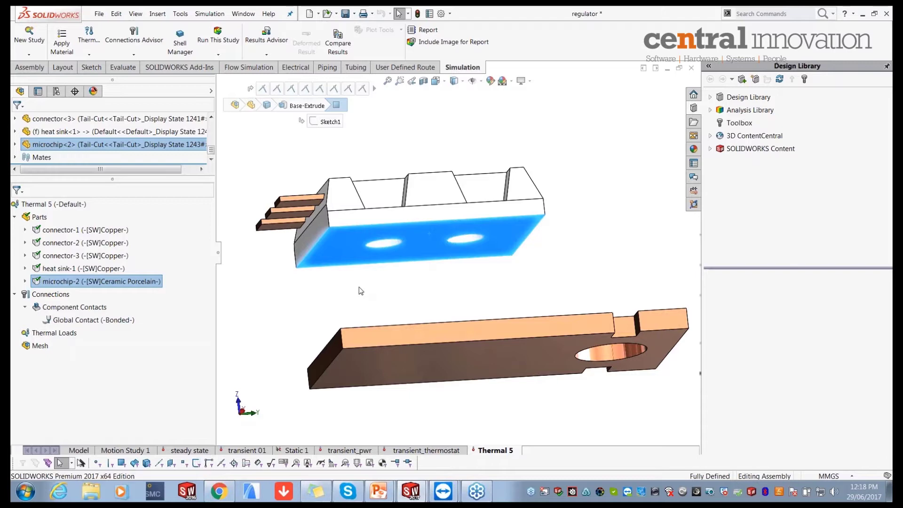
pyautogui.click(360, 291)
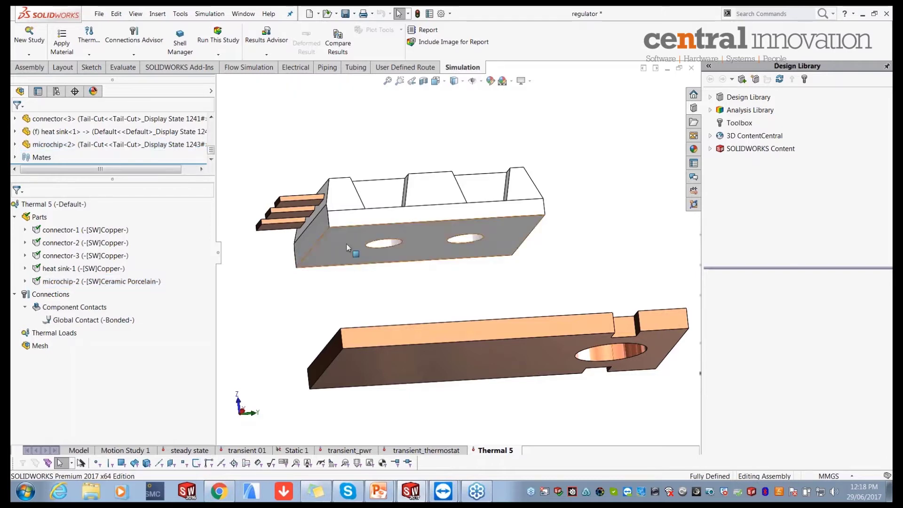
pyautogui.moveTo(346, 243)
pyautogui.mouseDown(button='middle')
pyautogui.moveTo(346, 296)
pyautogui.moveTo(345, 235)
pyautogui.mouseUp(button='middle')
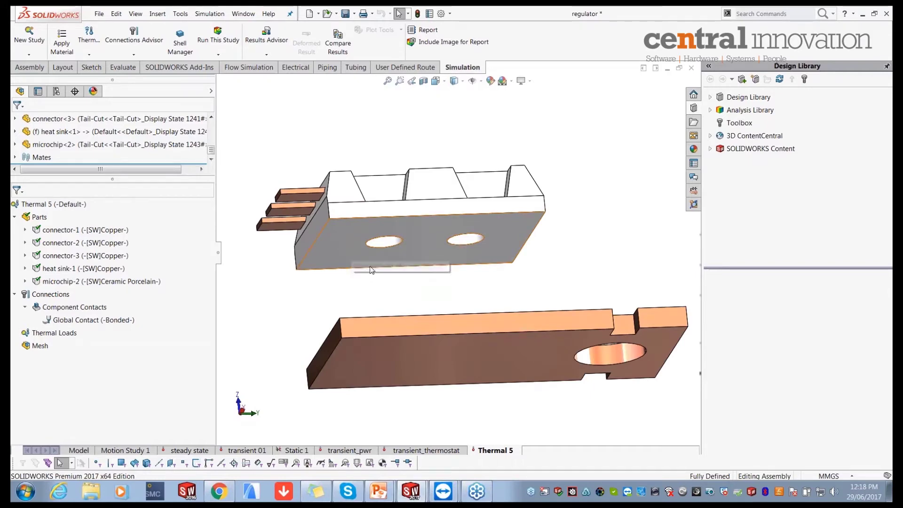
pyautogui.moveTo(352, 261); pyautogui.dragTo(389, 297, button='middle')
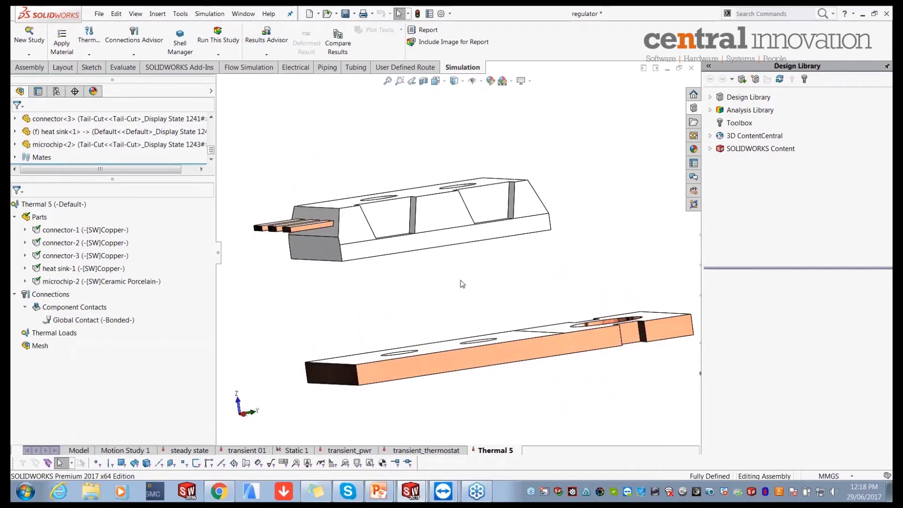
pyautogui.moveTo(461, 281); pyautogui.dragTo(436, 235, button='middle')
pyautogui.click(436, 235)
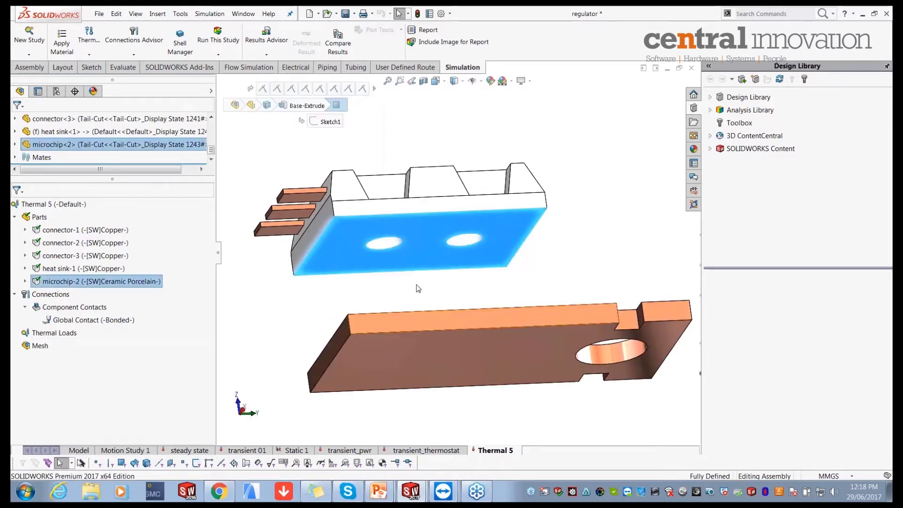
pyautogui.moveTo(418, 287); pyautogui.dragTo(418, 350, button='middle')
pyautogui.click(423, 344)
pyautogui.click(370, 318)
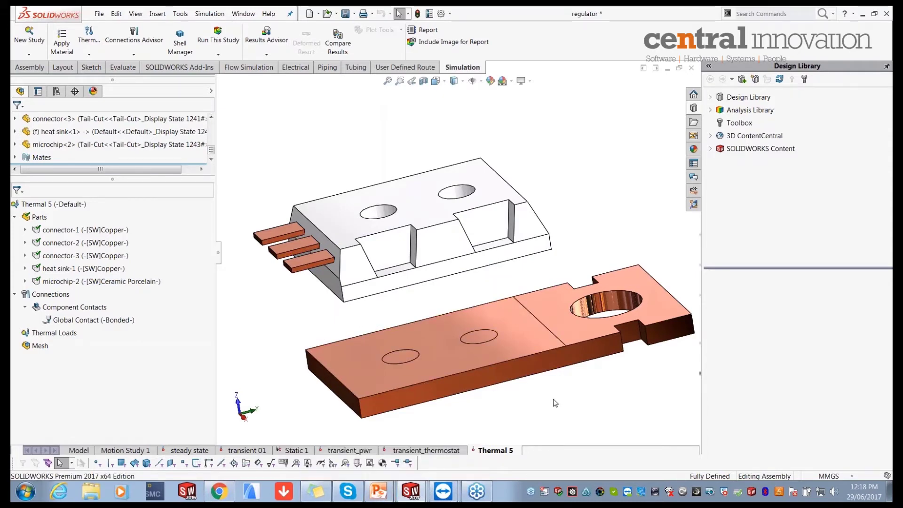
# Consult the conductance and material properties tables in the slide presentation and return to the SOLIDWORKS assembly.
pyautogui.hotkey('alt', 'Tab')
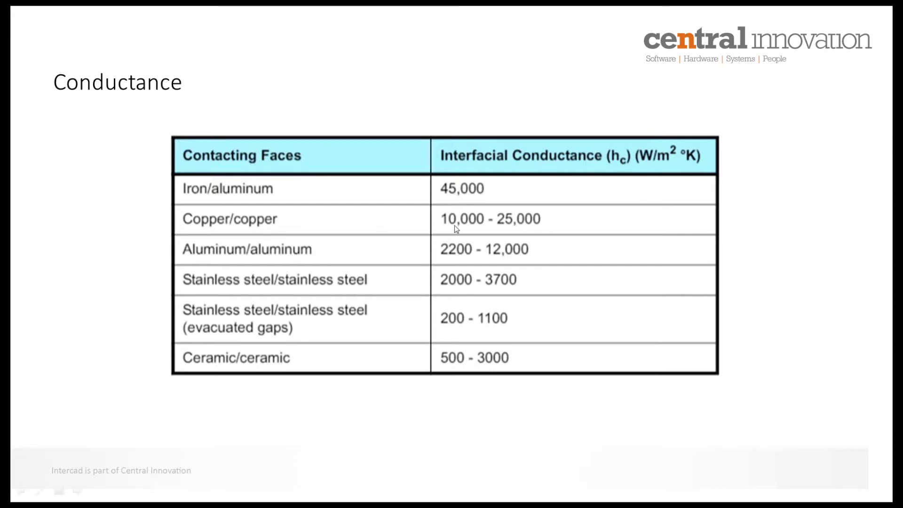
pyautogui.click(467, 409)
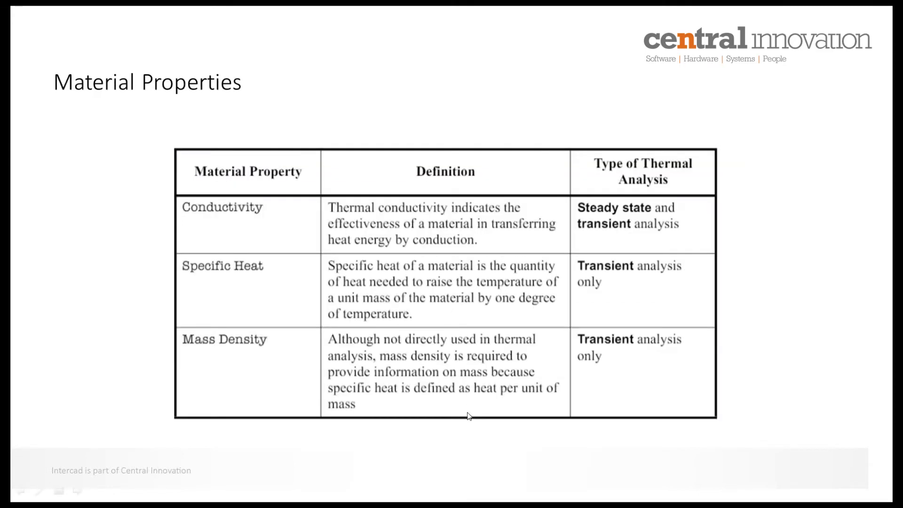
pyautogui.hotkey('alt', 'Tab')
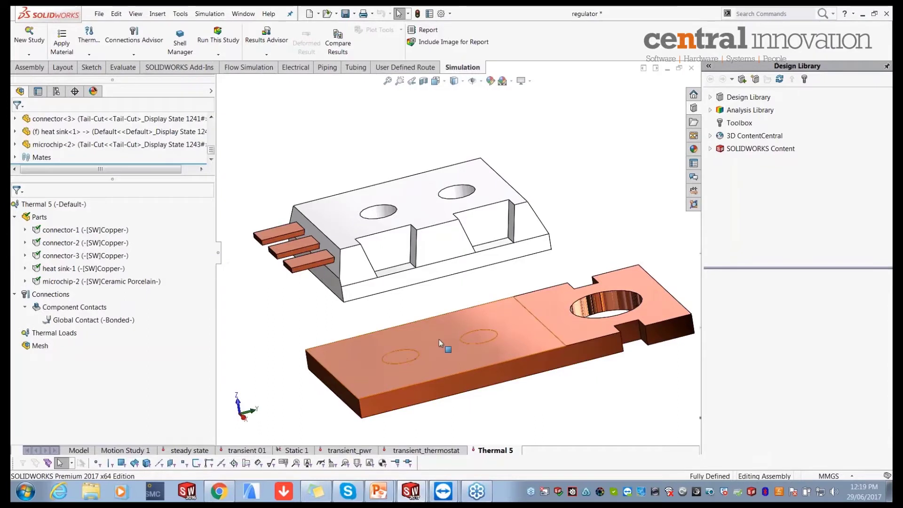
# Start a manual Thermal Resistance contact set between the microchip's underside and the heat sink's split upper face.
pyautogui.moveTo(440, 302); pyautogui.dragTo(426, 225, button='middle')
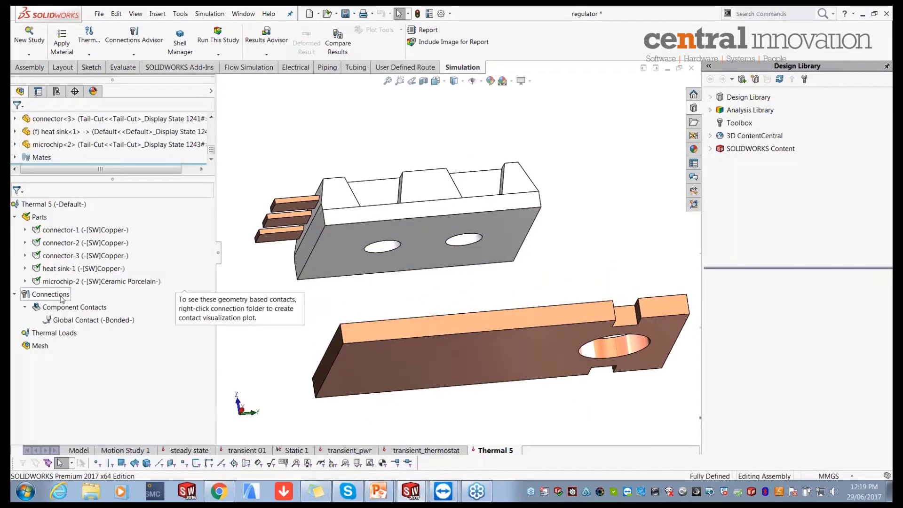
pyautogui.click(345, 243)
pyautogui.moveTo(345, 242); pyautogui.dragTo(346, 322, button='middle')
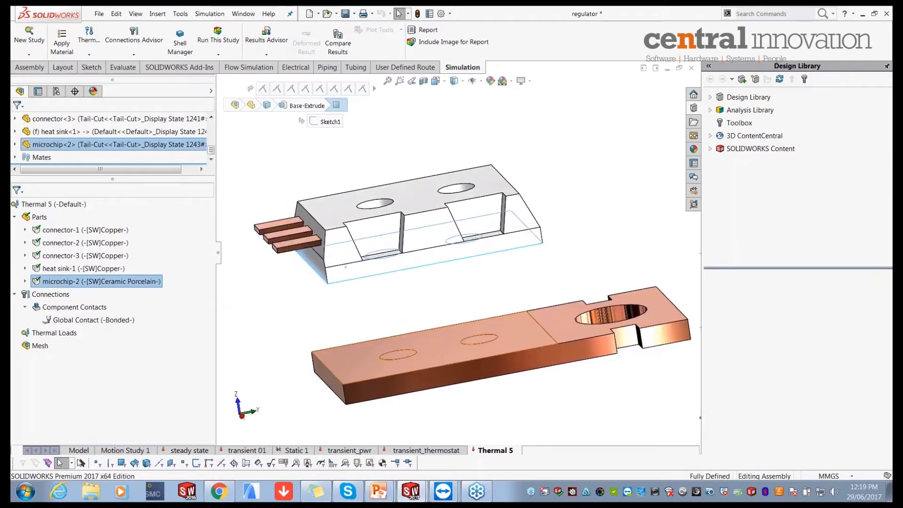
pyautogui.click(346, 352)
pyautogui.click(314, 328)
pyautogui.moveTo(320, 290); pyautogui.dragTo(319, 272, button='middle')
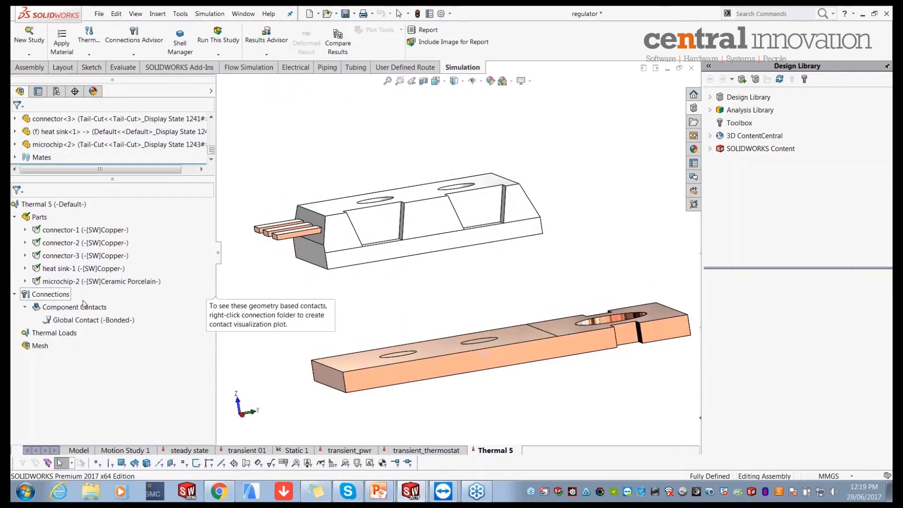
pyautogui.rightClick(47, 297)
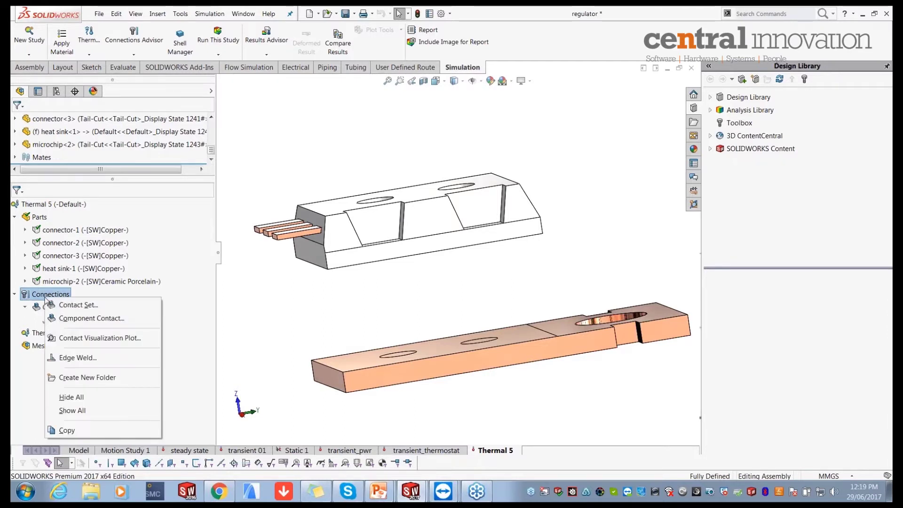
pyautogui.click(75, 305)
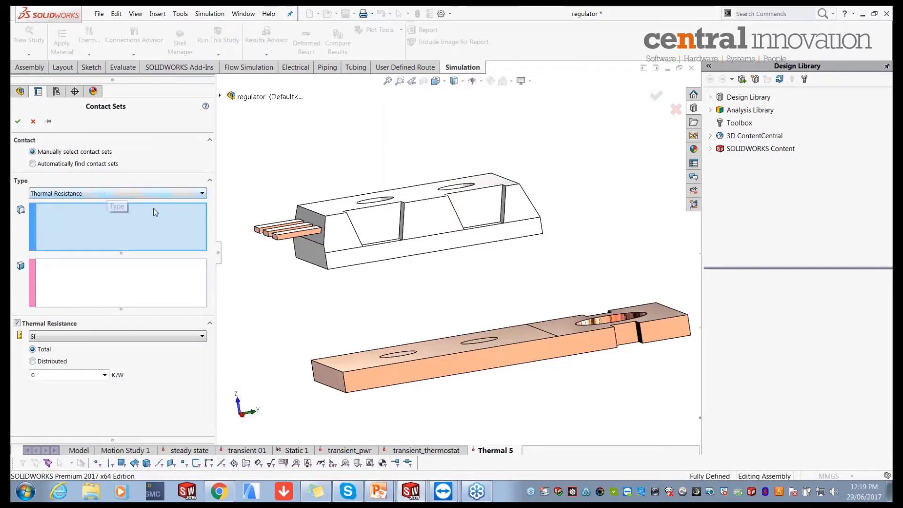
pyautogui.moveTo(413, 306)
pyautogui.mouseDown(button='middle')
pyautogui.moveTo(409, 256)
pyautogui.moveTo(414, 301)
pyautogui.mouseUp(button='middle')
pyautogui.click(409, 254)
pyautogui.click(182, 295)
pyautogui.click(439, 335)
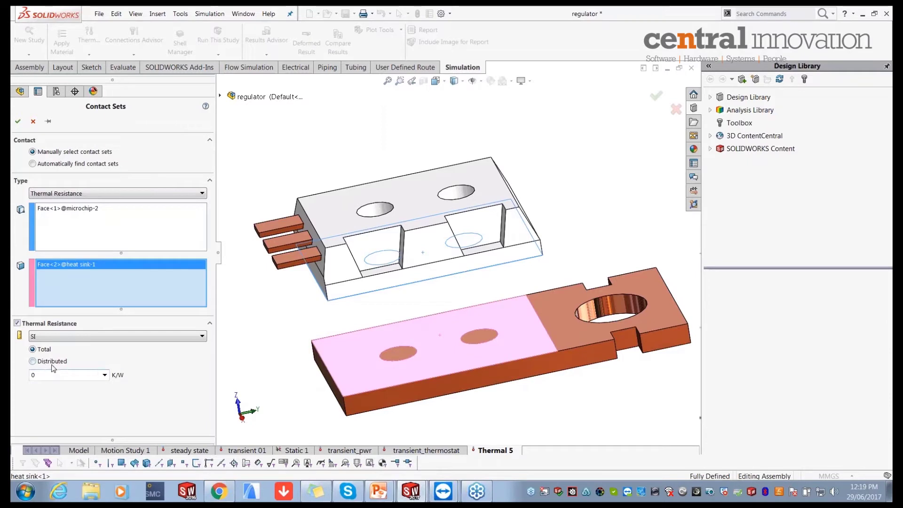
# Set the contact set's thermal resistance to Distributed with a value of 2.86e-6 (K.m^2)/W.
pyautogui.click(32, 361)
pyautogui.write('2.86e-6')
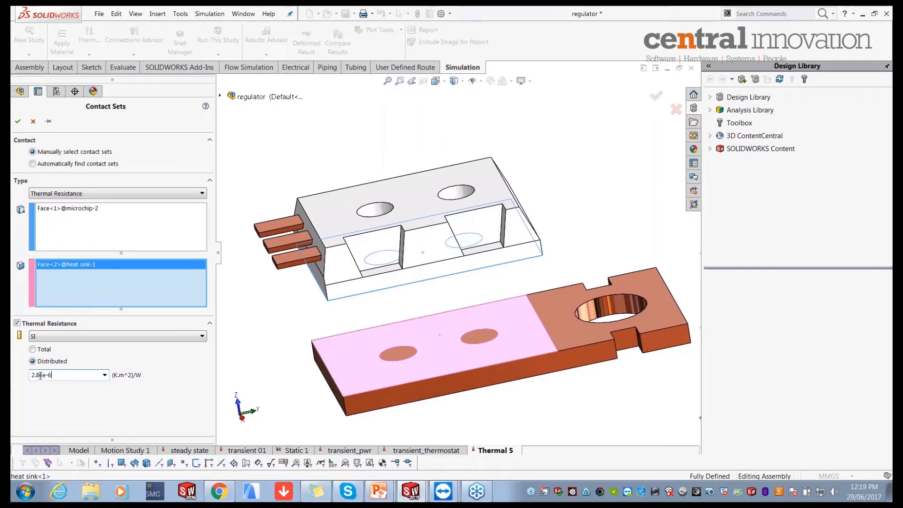
pyautogui.moveTo(31, 375); pyautogui.dragTo(56, 374)
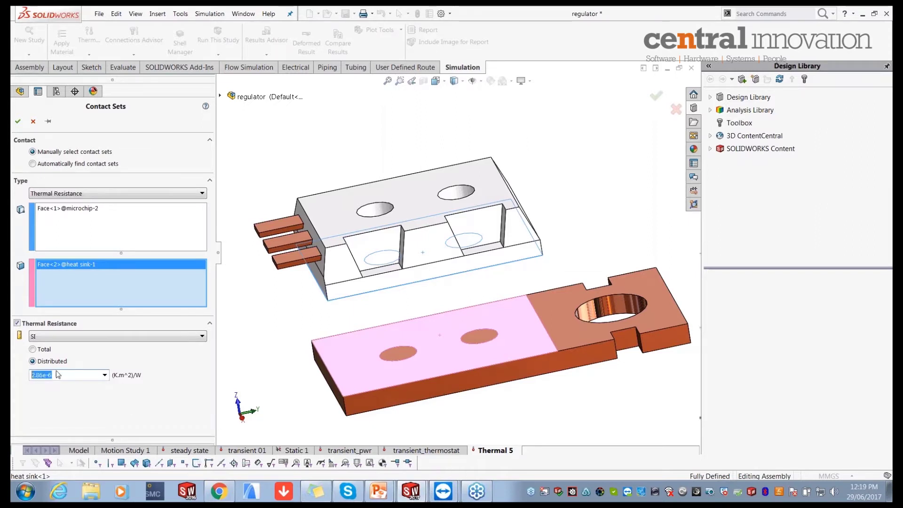
pyautogui.click(266, 360)
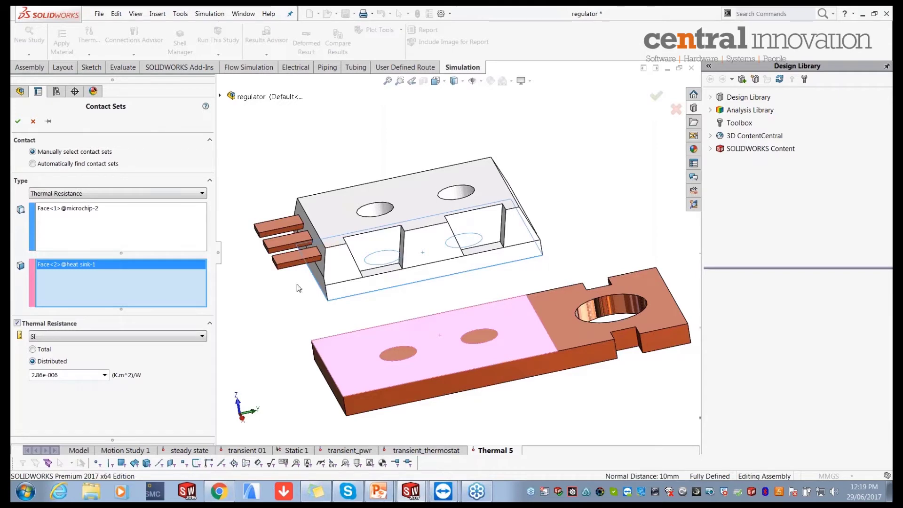
pyautogui.moveTo(299, 288); pyautogui.dragTo(345, 277, button='middle')
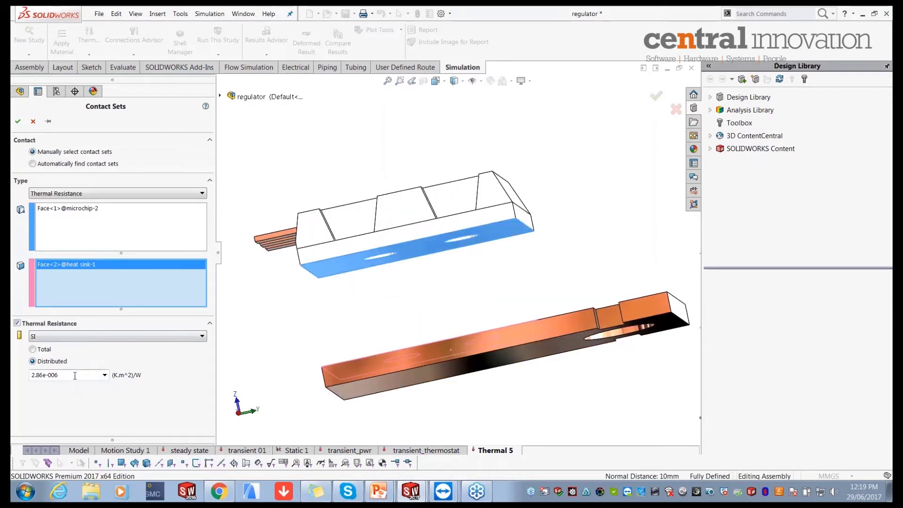
pyautogui.moveTo(287, 337); pyautogui.dragTo(343, 312, button='middle')
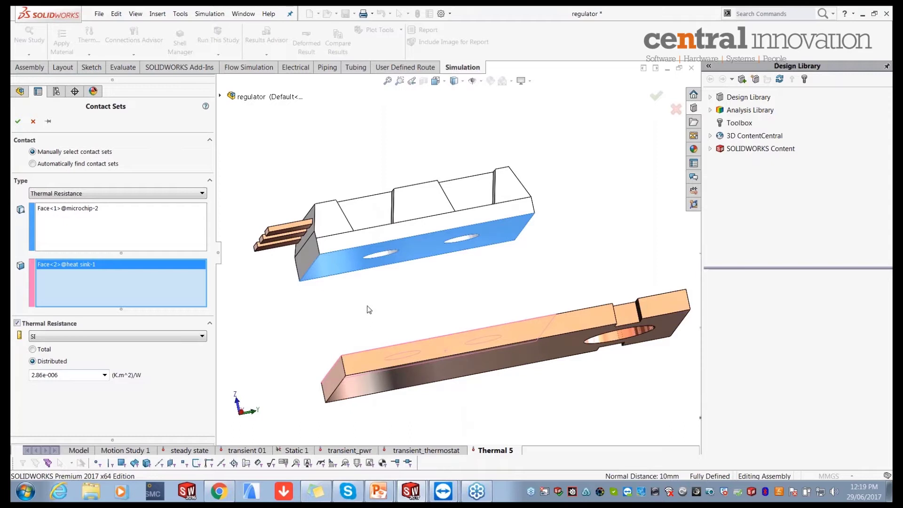
pyautogui.moveTo(369, 309); pyautogui.dragTo(365, 318, button='middle')
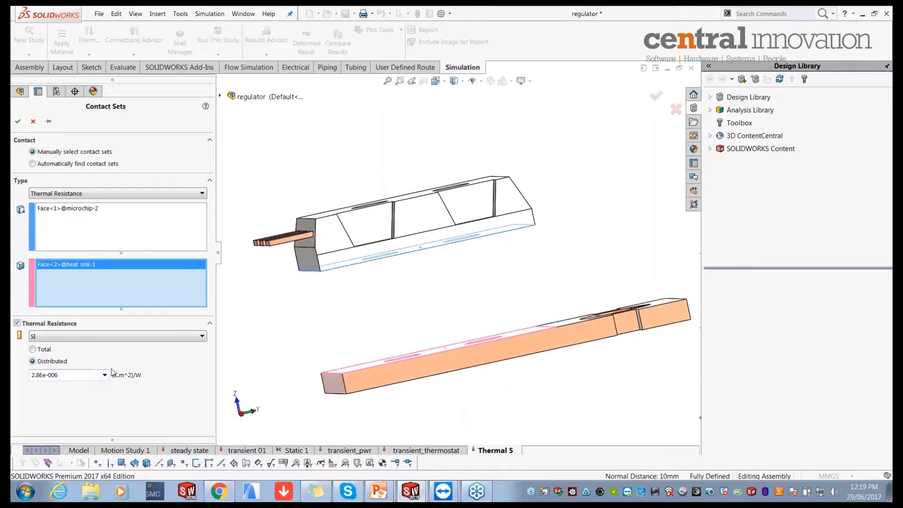
# Confirm the thermal resistance contact set and collapse the exploded view of the assembly.
pyautogui.moveTo(330, 288); pyautogui.dragTo(334, 305, button='middle')
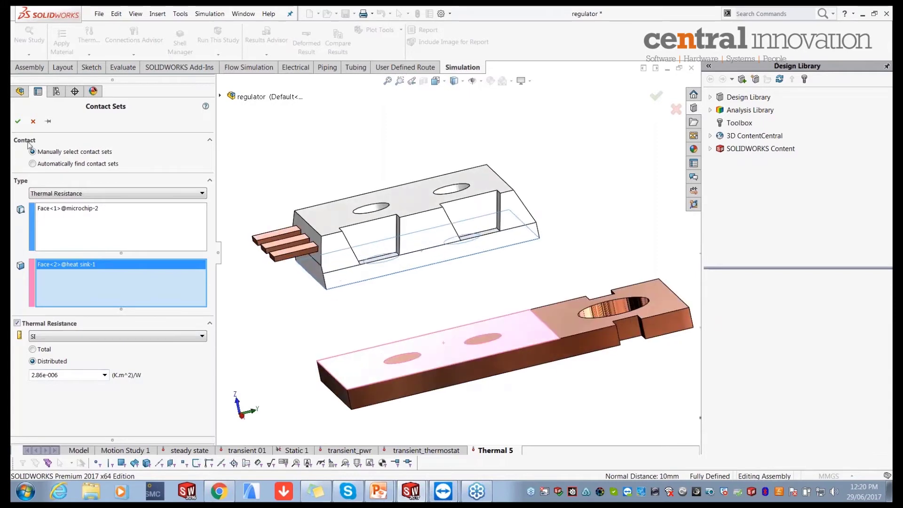
pyautogui.click(17, 122)
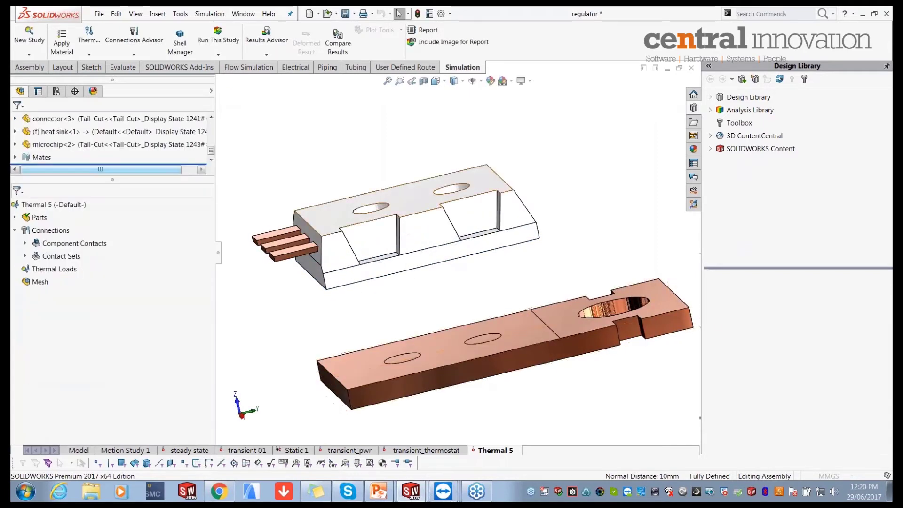
pyautogui.rightClick(321, 153)
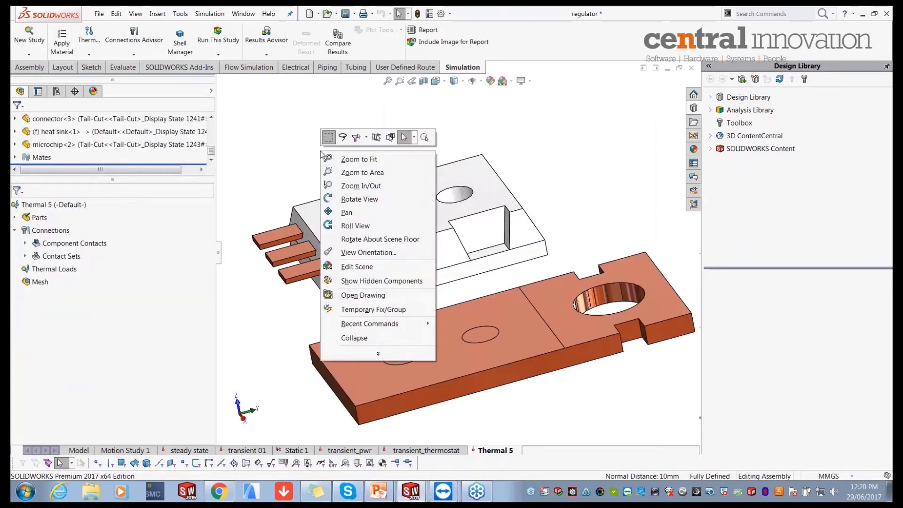
pyautogui.click(355, 338)
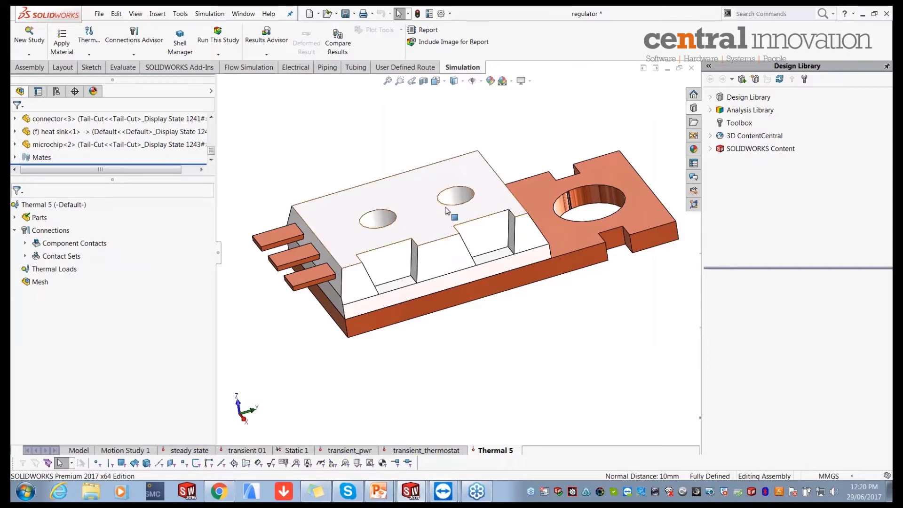
pyautogui.click(430, 218)
pyautogui.click(480, 342)
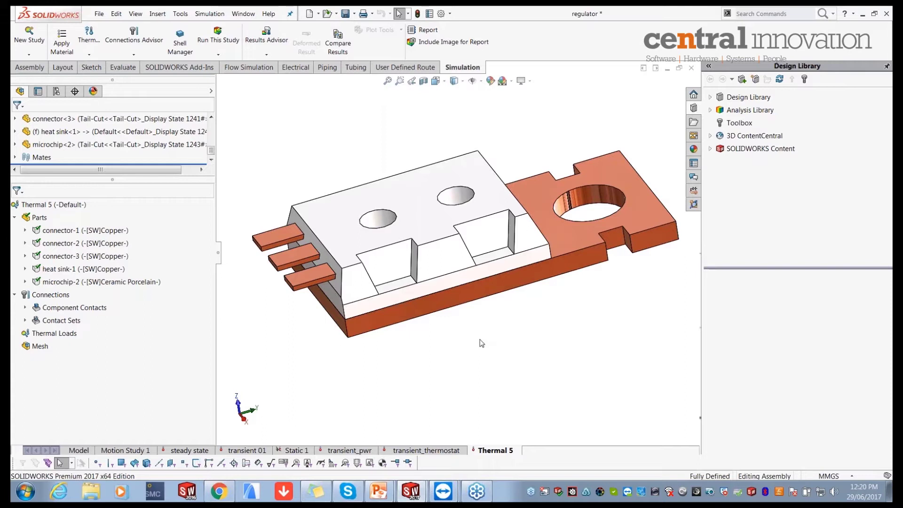
# Apply a Heat Power load of 25 W per item to the whole microchip component.
pyautogui.rightClick(57, 335)
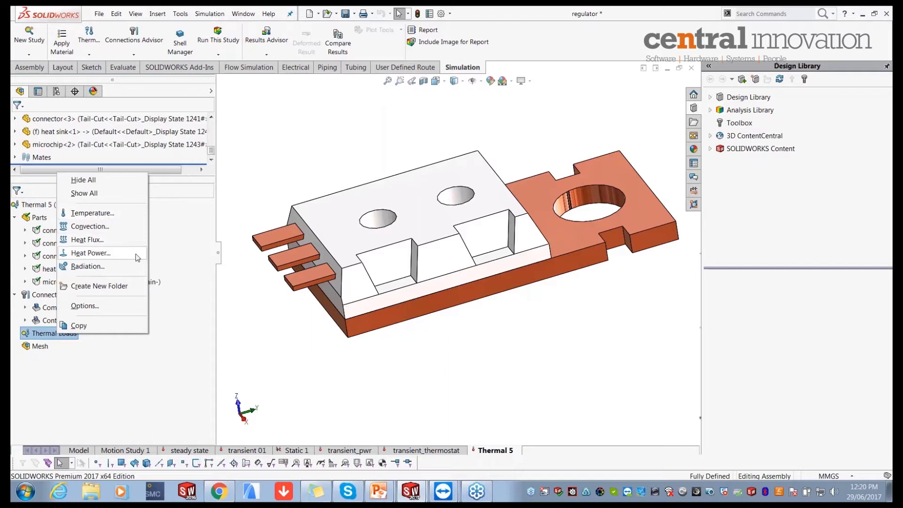
pyautogui.click(78, 253)
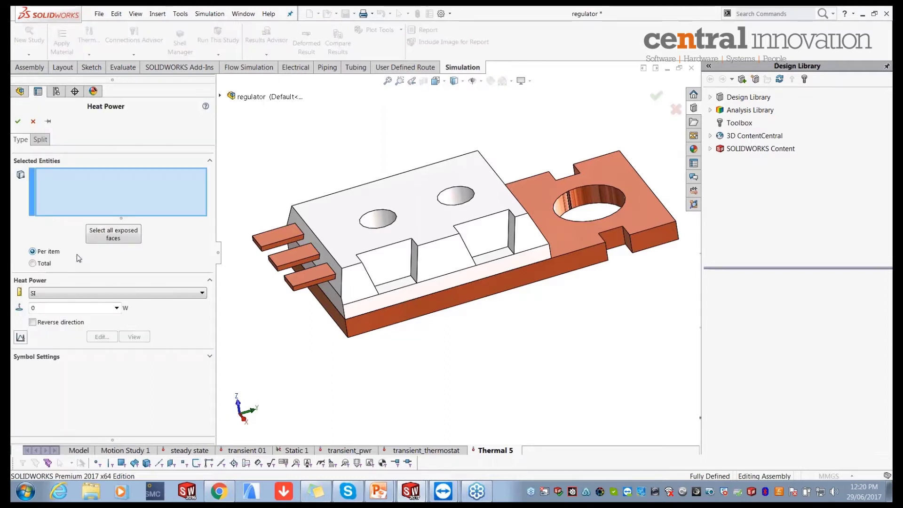
pyautogui.click(69, 307)
pyautogui.write('25')
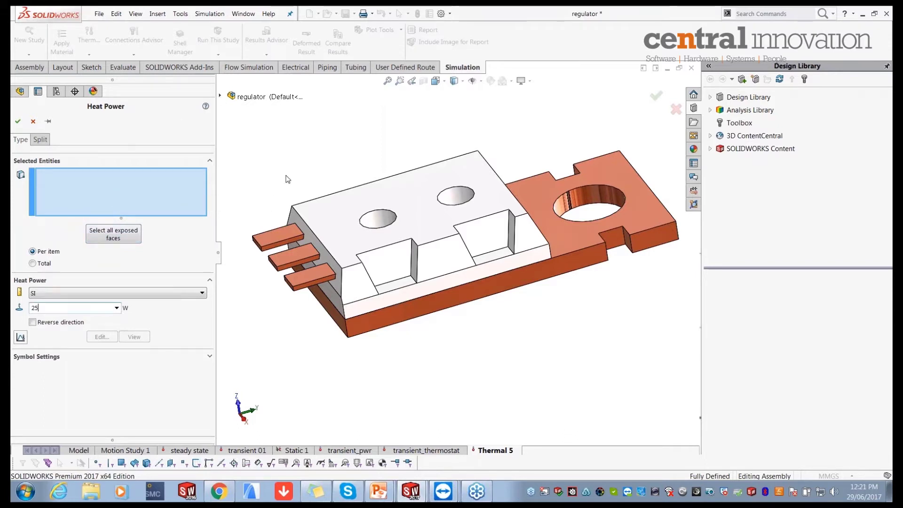
pyautogui.click(221, 96)
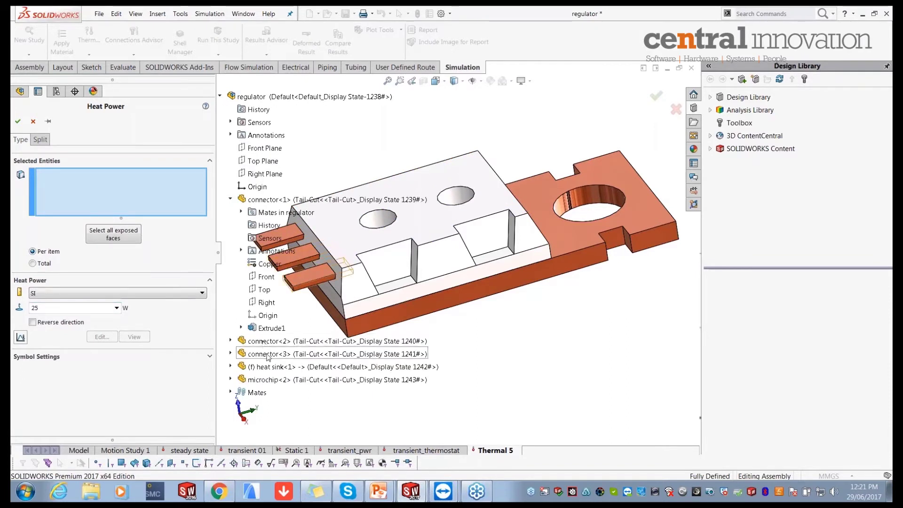
pyautogui.click(262, 379)
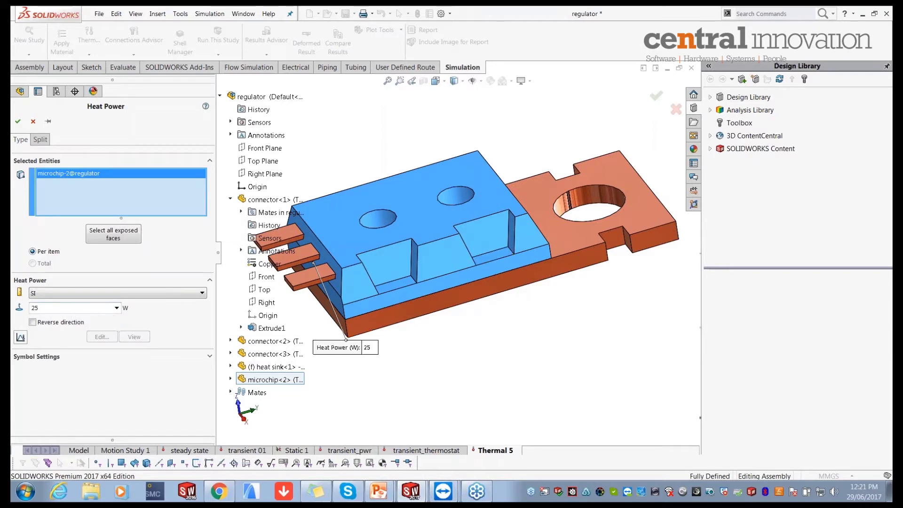
pyautogui.click(18, 123)
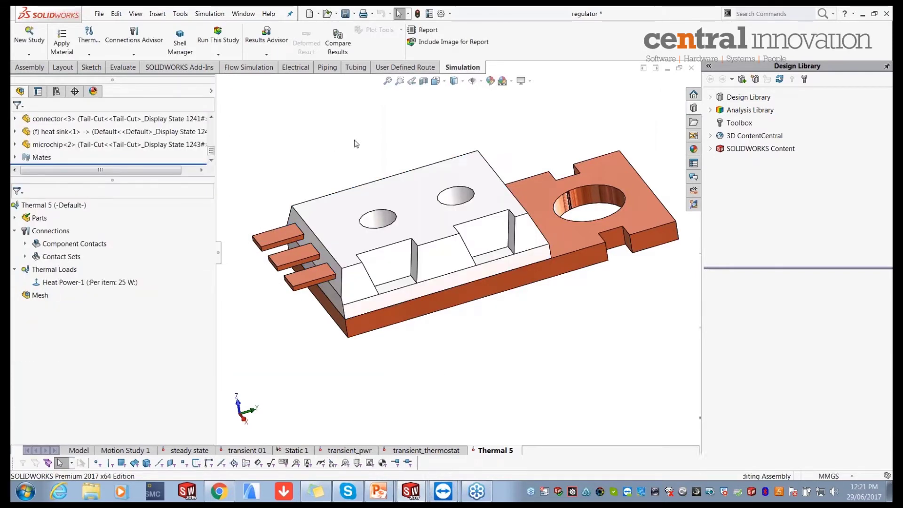
# Check which component carries the heat power load and examine the assembly's upper side and underside.
pyautogui.click(49, 284)
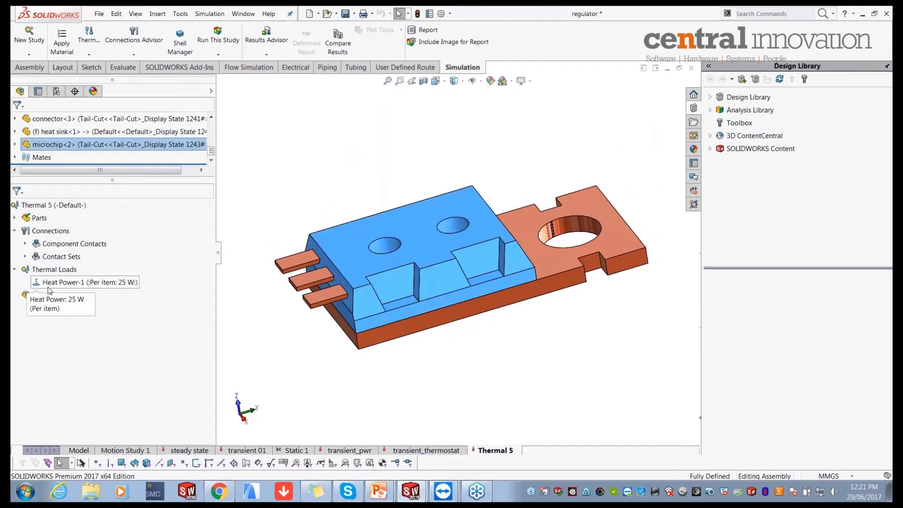
pyautogui.click(54, 286)
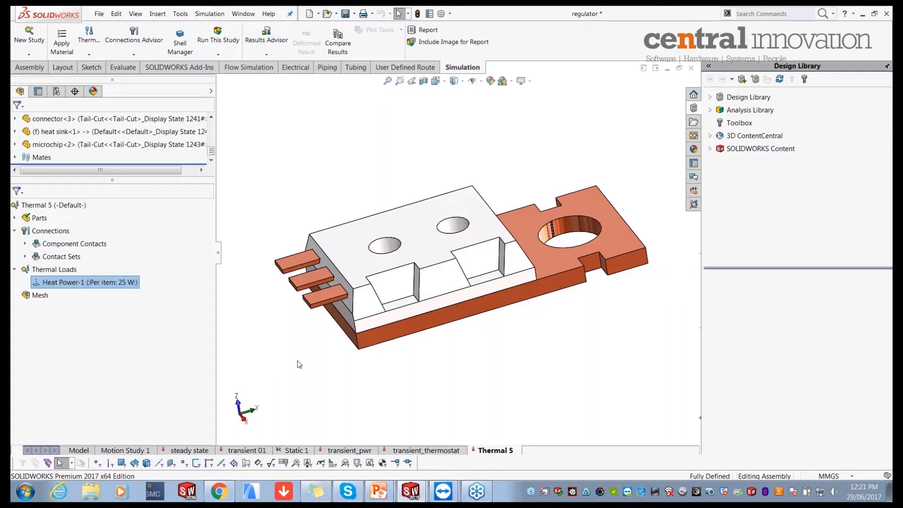
pyautogui.moveTo(478, 207); pyautogui.dragTo(464, 197, button='middle')
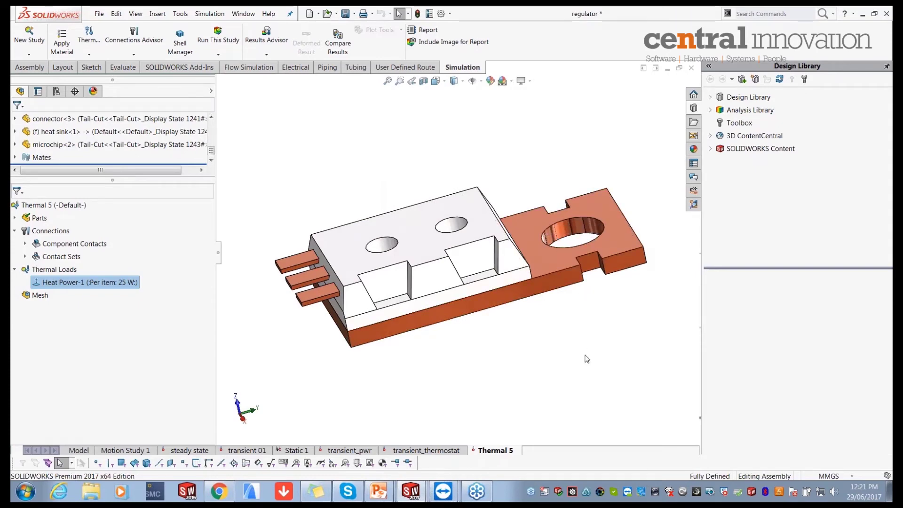
pyautogui.moveTo(578, 349); pyautogui.dragTo(576, 158, button='middle')
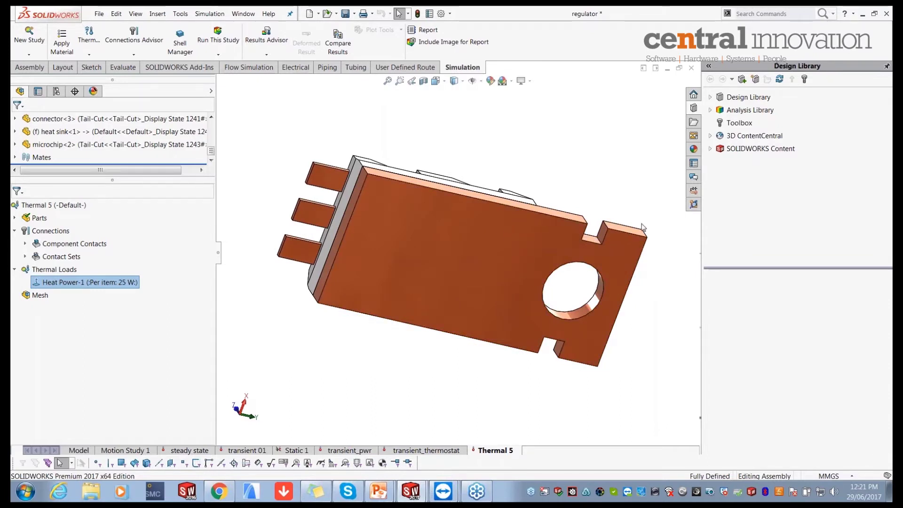
pyautogui.moveTo(449, 188); pyautogui.dragTo(443, 363, button='middle')
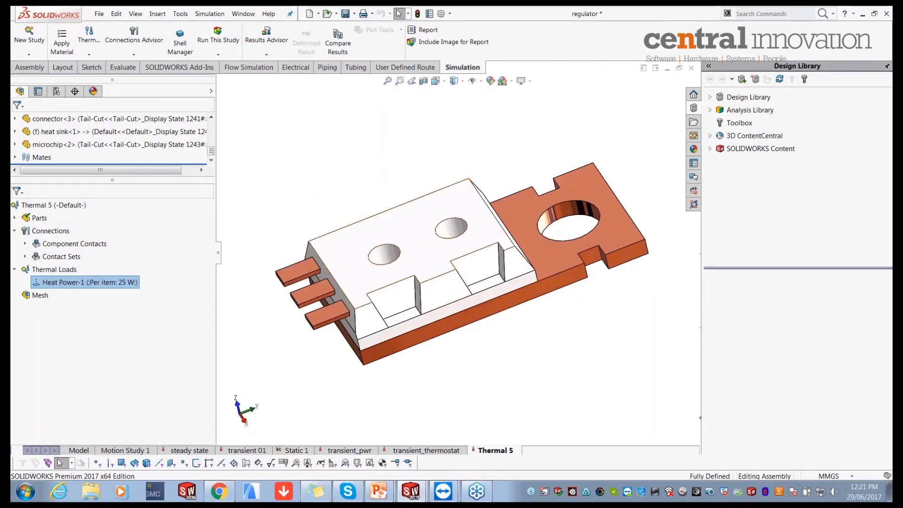
pyautogui.moveTo(353, 268); pyautogui.dragTo(371, 119, button='middle')
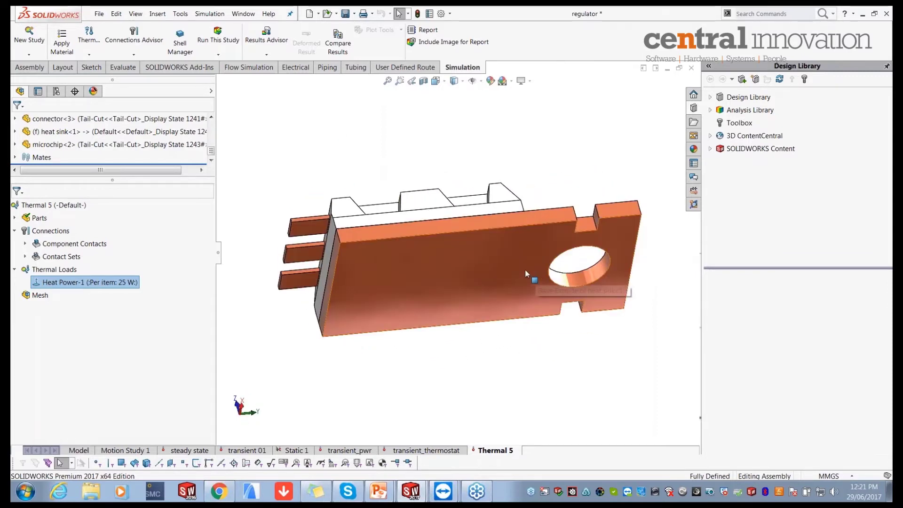
pyautogui.moveTo(445, 161); pyautogui.dragTo(429, 275, button='middle')
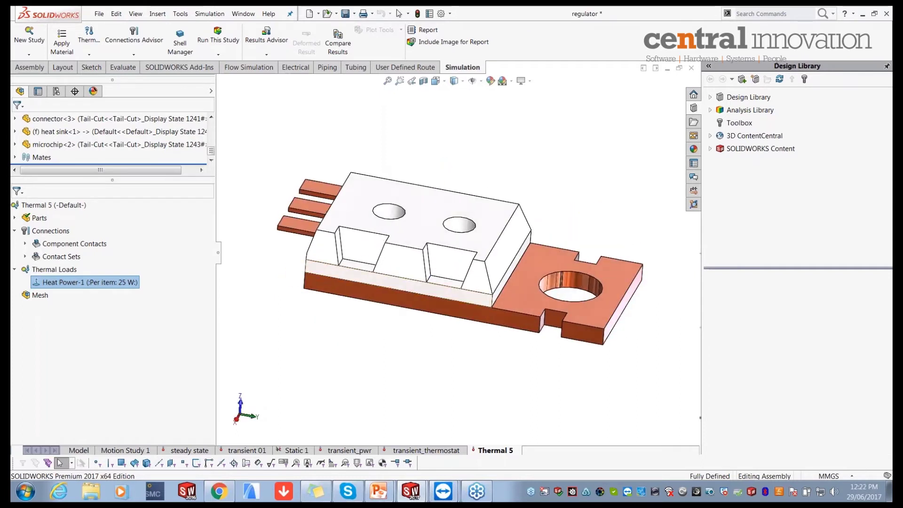
# Start a Convection load on the heat sink's exposed upper face, one side and that side's notch faces.
pyautogui.rightClick(48, 271)
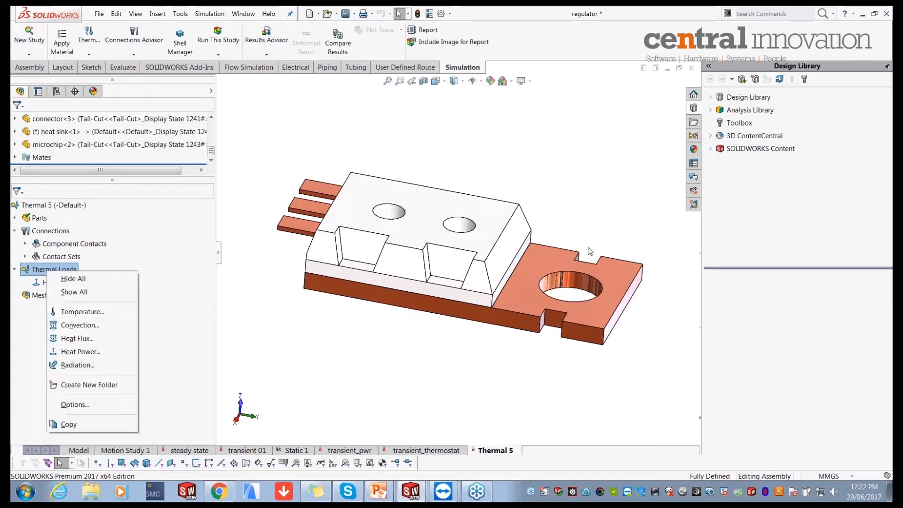
pyautogui.click(79, 324)
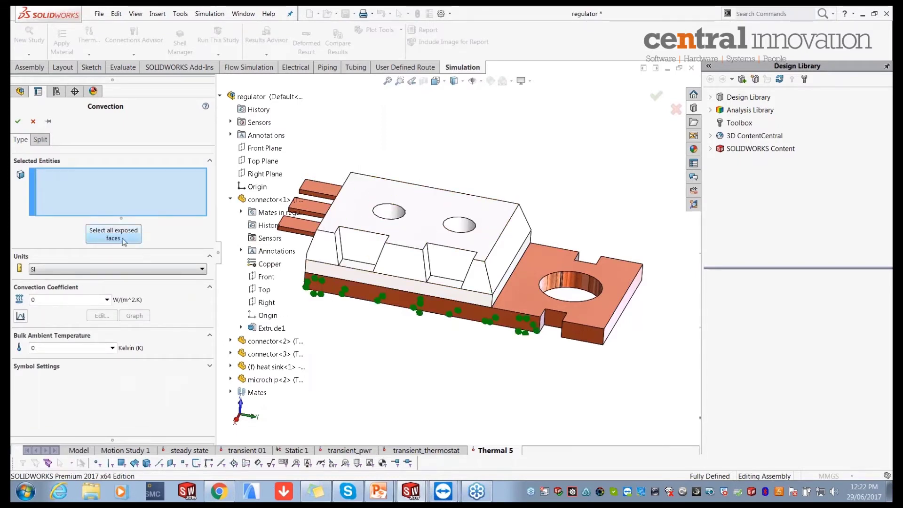
pyautogui.scroll(1, 395, 335)
pyautogui.scroll(1, 390, 322)
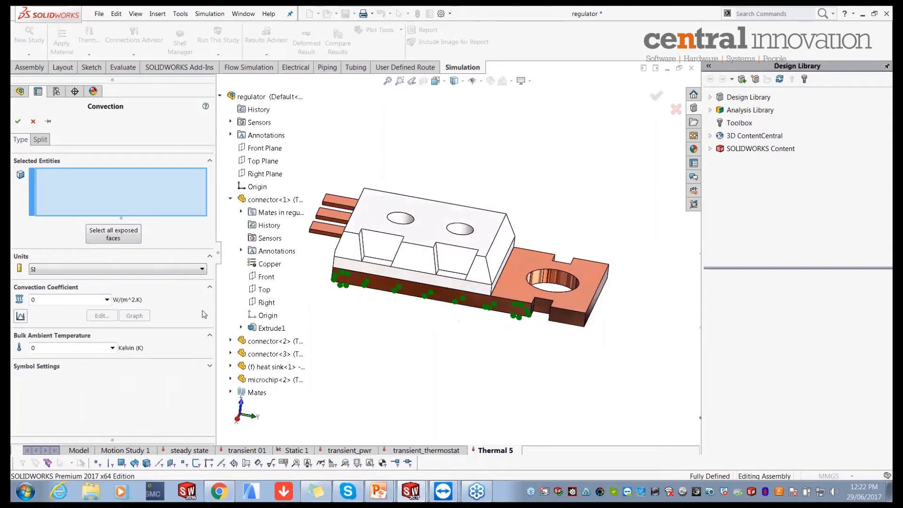
pyautogui.click(545, 312)
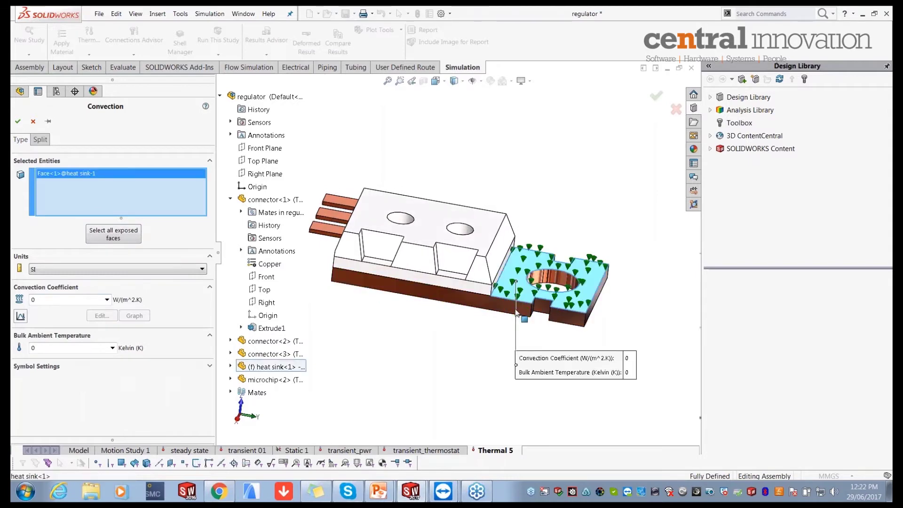
pyautogui.click(536, 308)
pyautogui.click(541, 304)
pyautogui.click(548, 311)
pyautogui.scroll(-10, 541, 306)
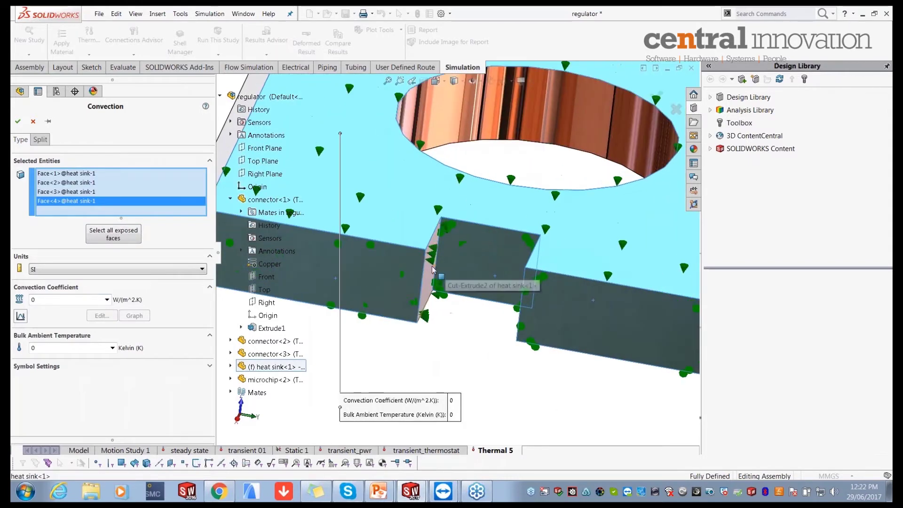
pyautogui.click(458, 292)
# Add the heat sink's free end face, large hole, and opposite side with its notch to the convection selection.
pyautogui.scroll(5, 518, 287)
pyautogui.moveTo(562, 286); pyautogui.dragTo(612, 282, button='middle')
pyautogui.click(612, 281)
pyautogui.scroll(3, 607, 254)
pyautogui.moveTo(597, 219); pyautogui.dragTo(428, 272, button='middle')
pyautogui.click(455, 255)
pyautogui.moveTo(476, 227); pyautogui.dragTo(545, 286, button='middle')
pyautogui.scroll(-3, 428, 254)
pyautogui.click(428, 252)
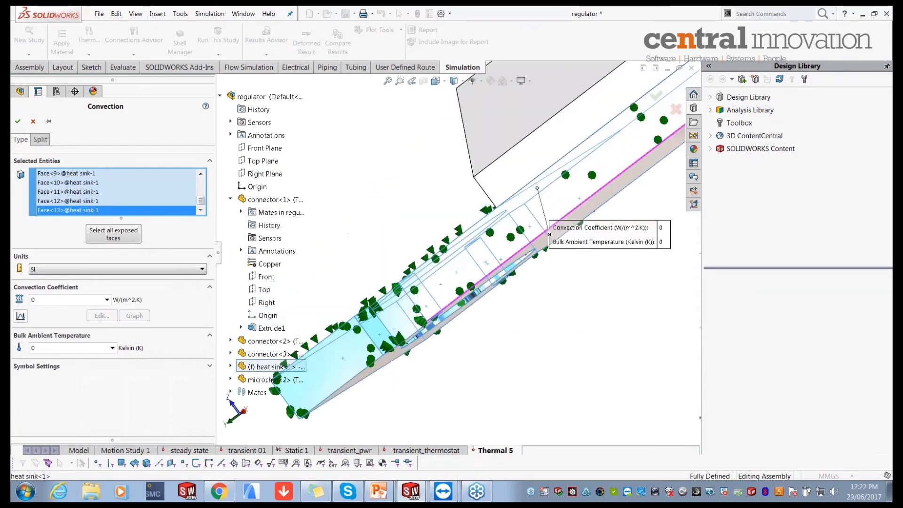
# Add the heat sink's underside, connector-side end face and the two circular faces exposed through the microchip holes to the convection selection.
pyautogui.scroll(-3, 544, 286)
pyautogui.click(546, 287)
pyautogui.scroll(5, 546, 288)
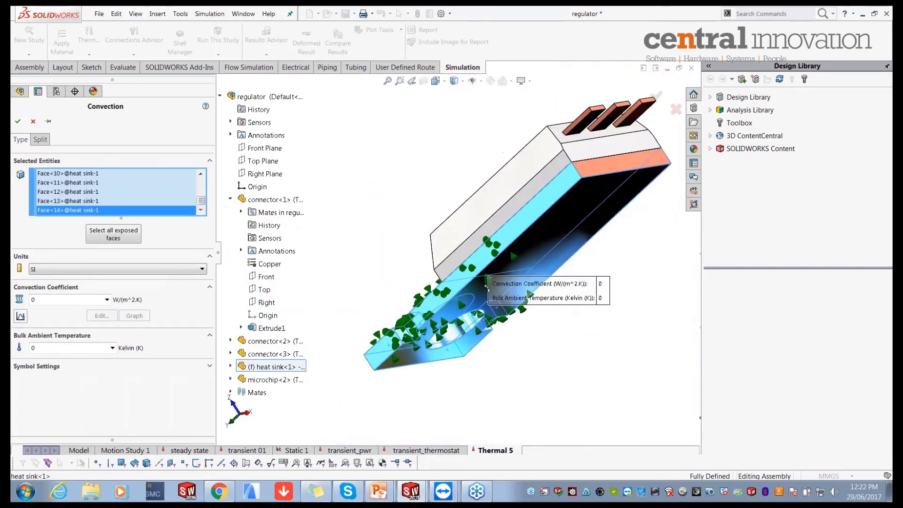
pyautogui.click(591, 201)
pyautogui.moveTo(591, 201); pyautogui.dragTo(517, 230, button='middle')
pyautogui.click(517, 230)
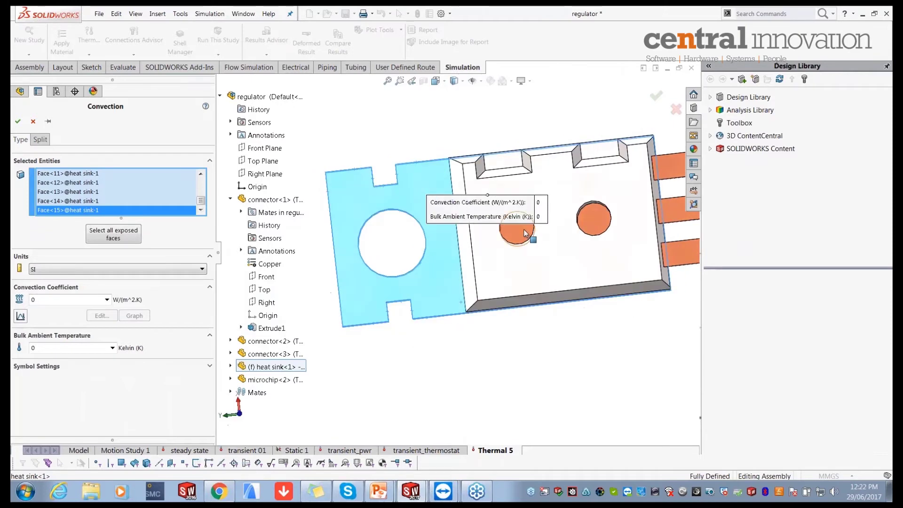
pyautogui.click(591, 229)
# Set the convection coefficient to 250 W/(m^2.K) and the bulk ambient temperature to 300 K, and confirm the load.
pyautogui.moveTo(545, 313); pyautogui.dragTo(550, 263, button='middle')
pyautogui.click(57, 300)
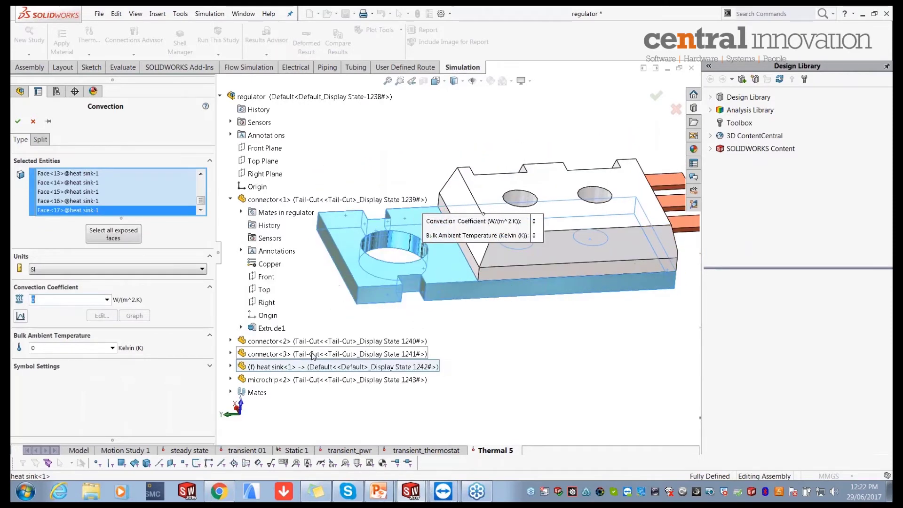
pyautogui.write('250')
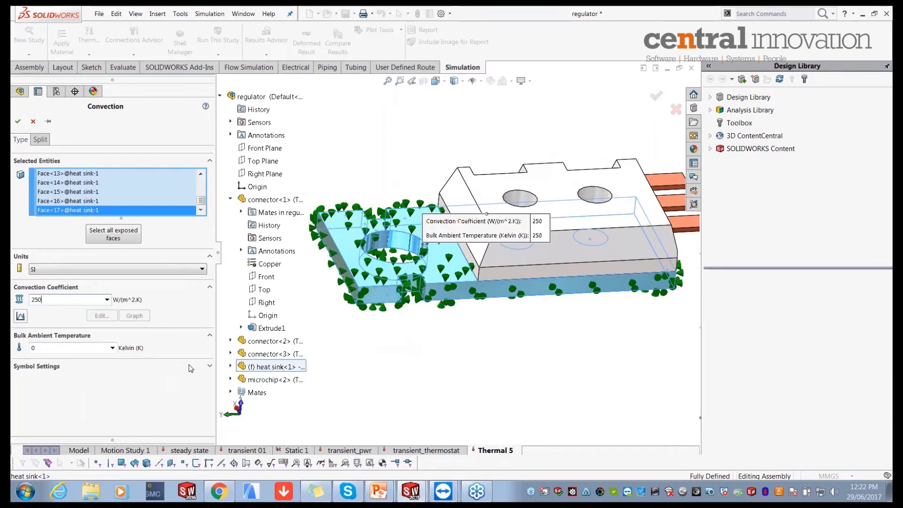
pyautogui.scroll(1, 346, 363)
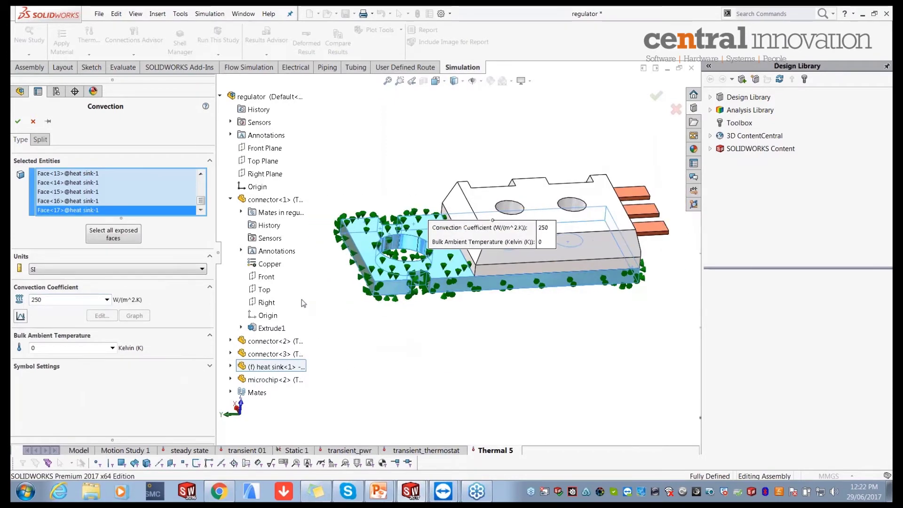
pyautogui.scroll(-2, 299, 303)
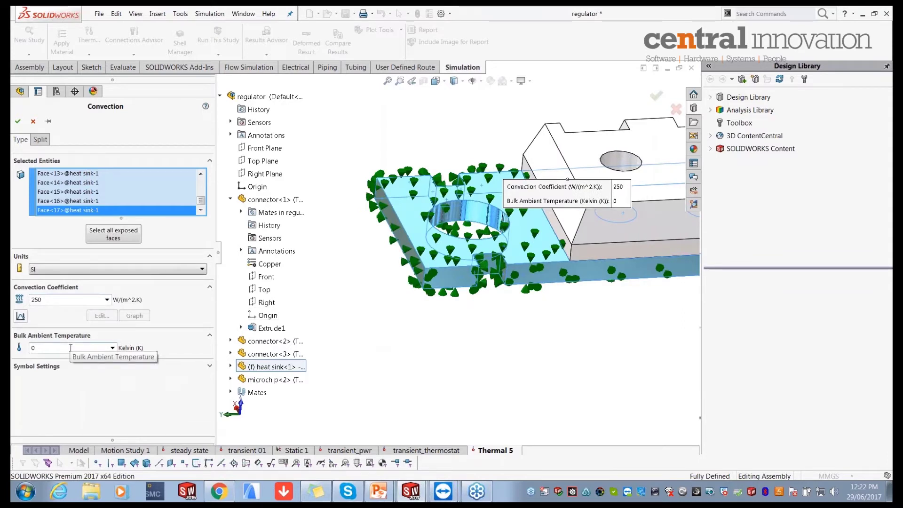
pyautogui.write('300')
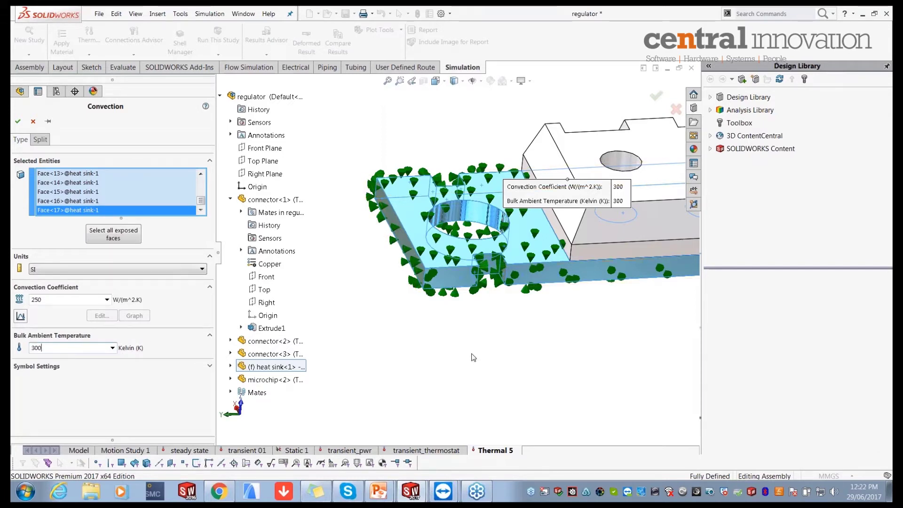
pyautogui.scroll(4, 585, 330)
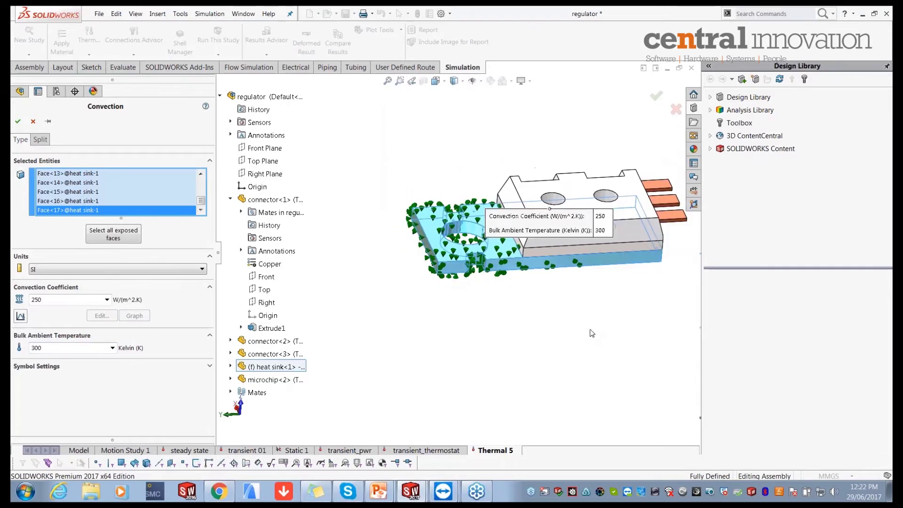
pyautogui.scroll(-1, 590, 331)
pyautogui.moveTo(532, 209); pyautogui.dragTo(579, 277)
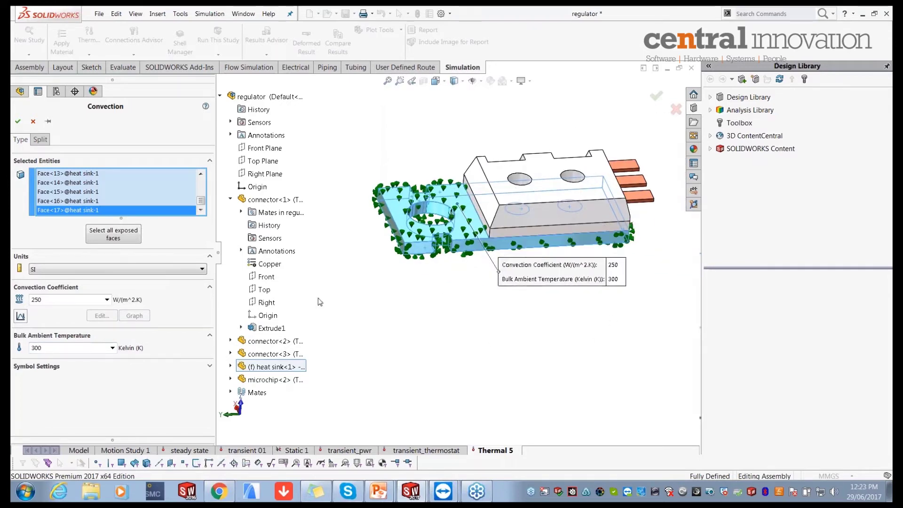
pyautogui.click(18, 123)
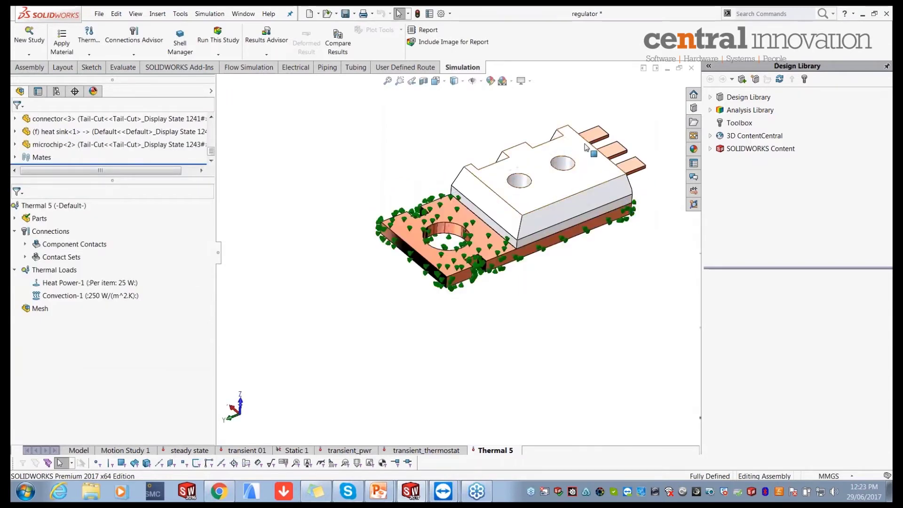
pyautogui.scroll(-1, 586, 147)
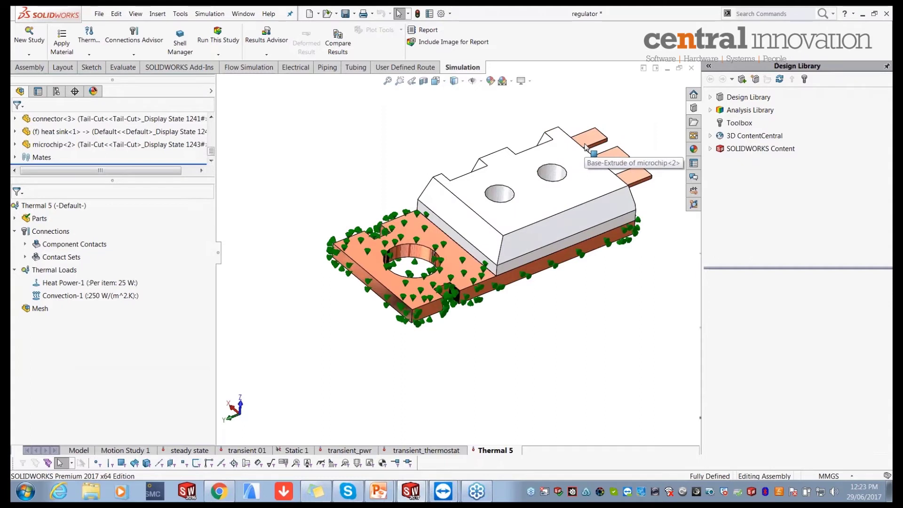
# Hide the symbols of the heat sink's convection load and show them again.
pyautogui.scroll(-1, 636, 157)
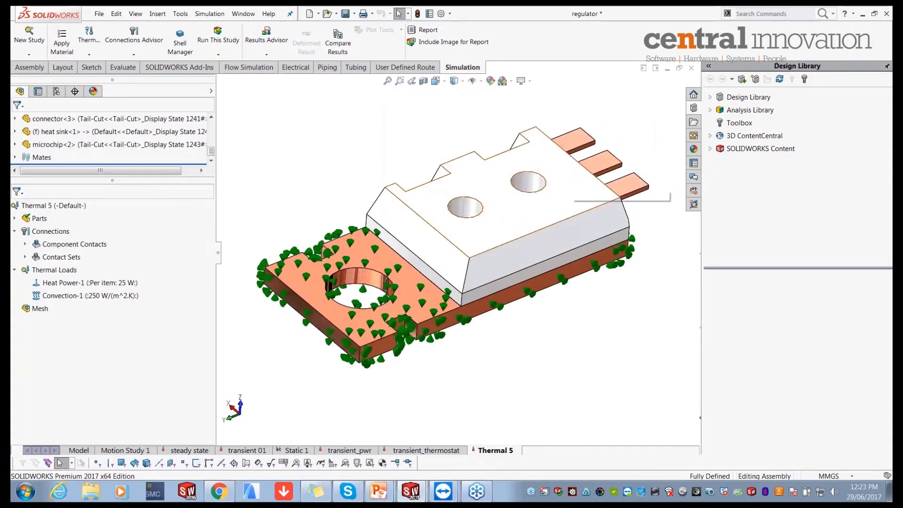
pyautogui.click(520, 178)
pyautogui.rightClick(52, 296)
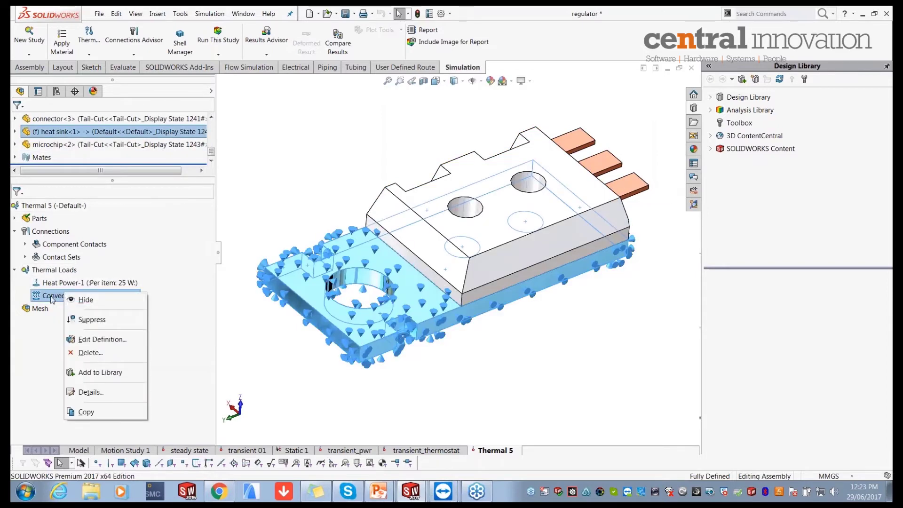
pyautogui.click(85, 300)
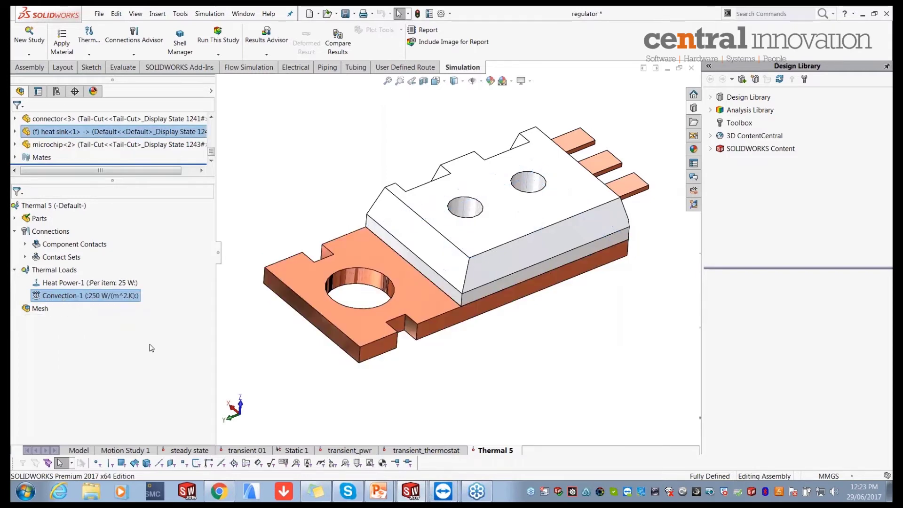
pyautogui.press('Escape')
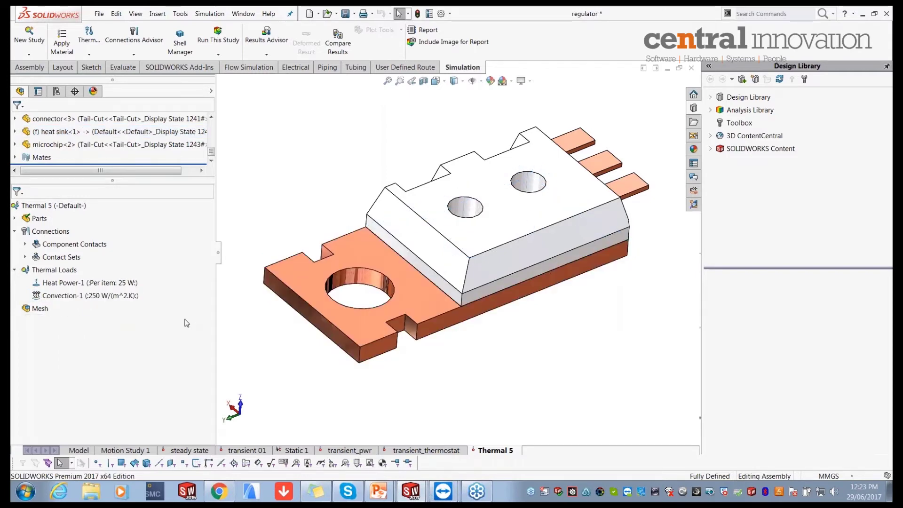
pyautogui.rightClick(84, 296)
pyautogui.click(107, 305)
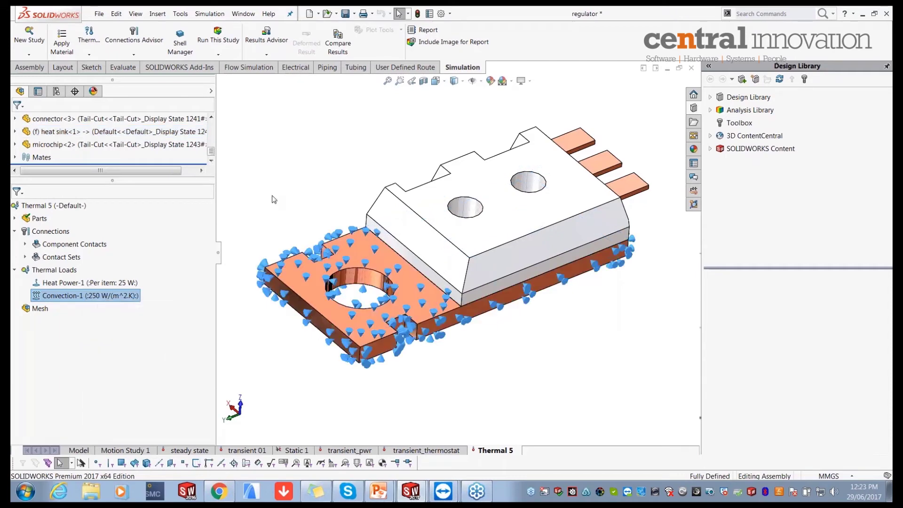
# Turn the display of all simulation symbols off and back on.
pyautogui.click(473, 81)
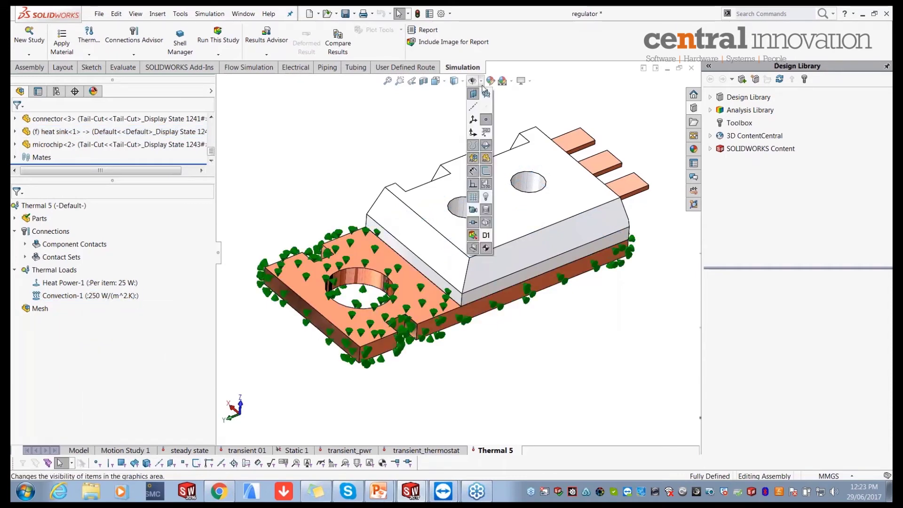
pyautogui.click(472, 236)
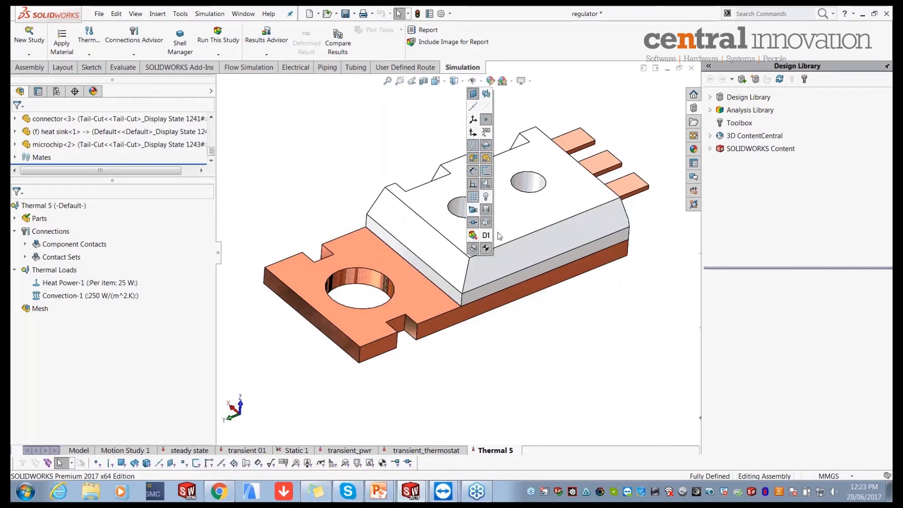
pyautogui.click(472, 236)
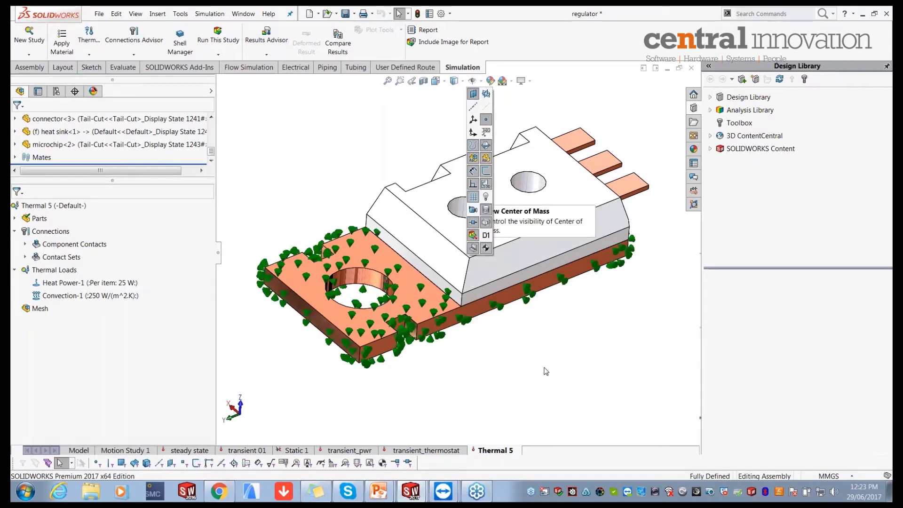
pyautogui.moveTo(529, 369); pyautogui.dragTo(528, 374, button='middle')
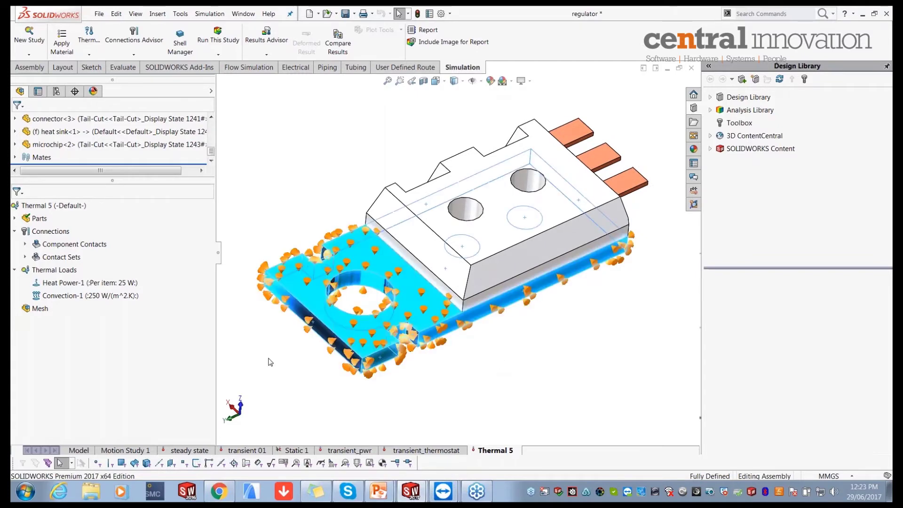
pyautogui.scroll(-3, 324, 254)
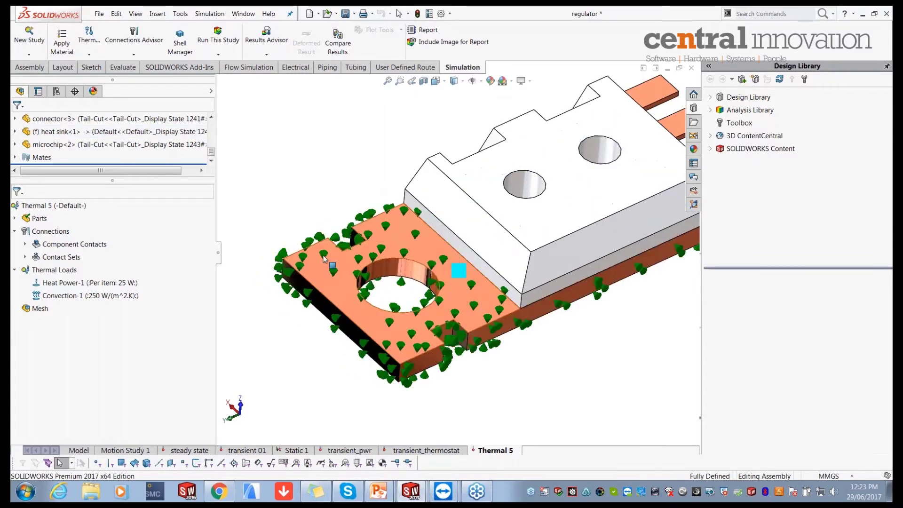
pyautogui.scroll(2, 604, 355)
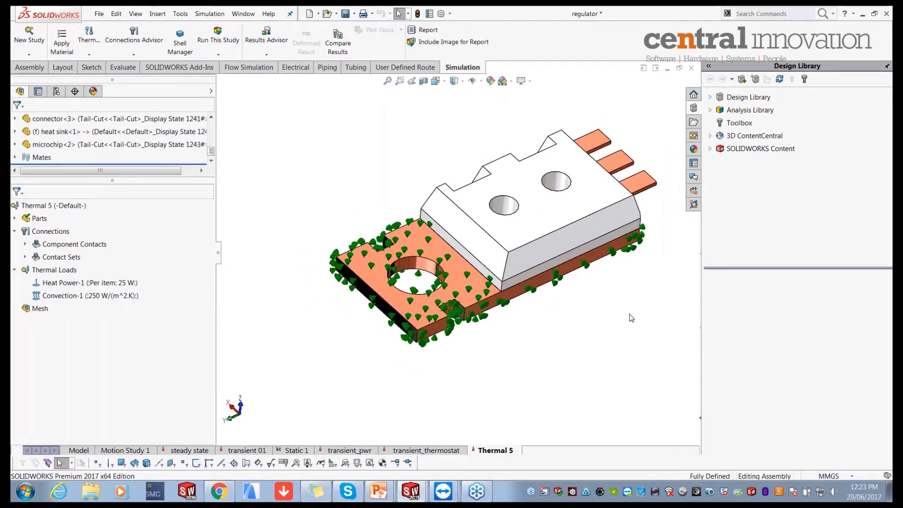
pyautogui.moveTo(613, 272); pyautogui.dragTo(670, 249, button='middle')
pyautogui.press('Escape')
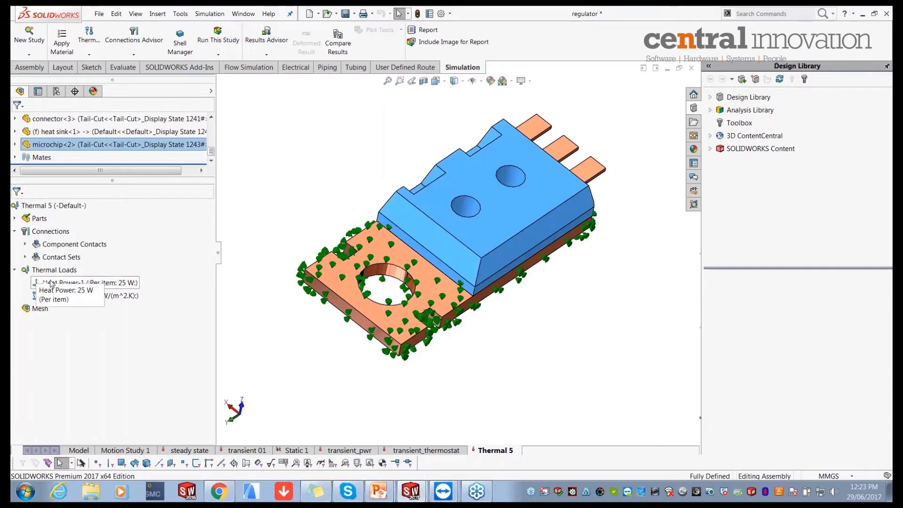
# Hide the symbols of the 250 W/(m^2.K) convection load on the heat sink.
pyautogui.click(62, 296)
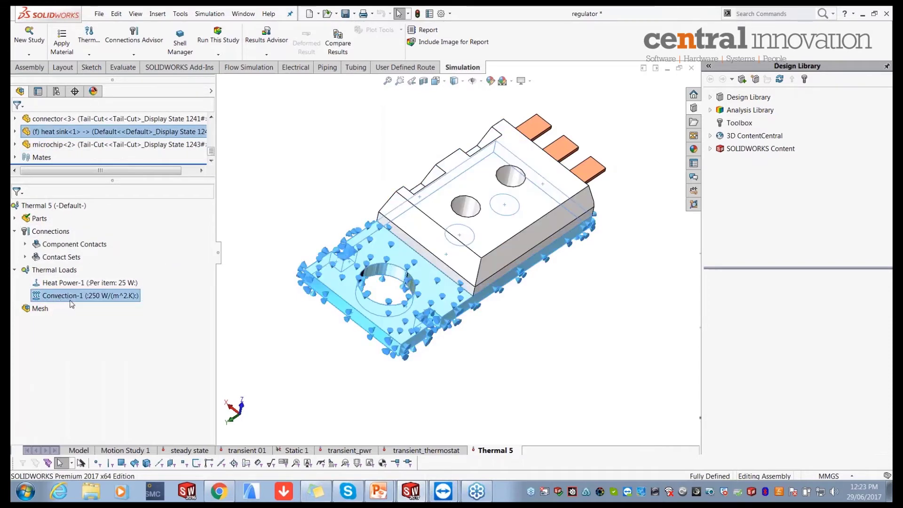
pyautogui.rightClick(72, 299)
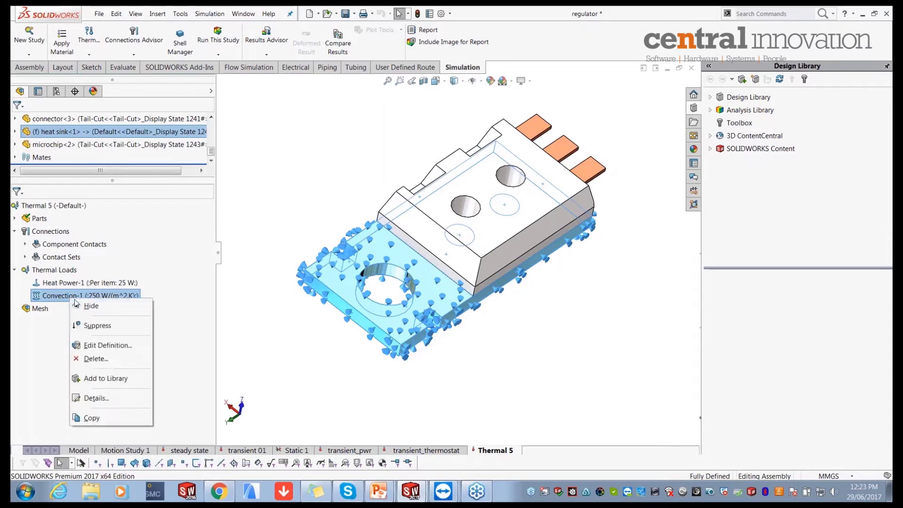
pyautogui.click(84, 306)
# Start a second Convection load on the microchip's top face and the sloped and lower faces of its large-hole end and unnotched long side.
pyautogui.scroll(-3, 329, 285)
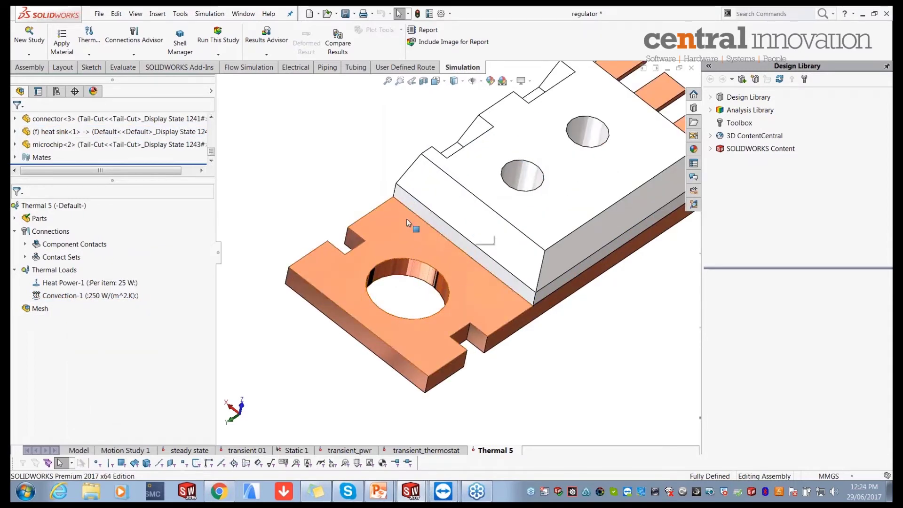
pyautogui.rightClick(56, 271)
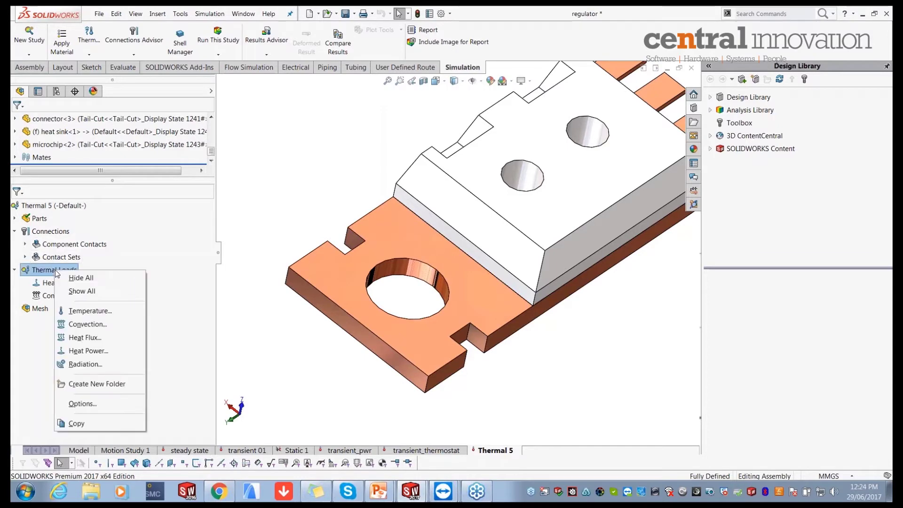
pyautogui.click(86, 325)
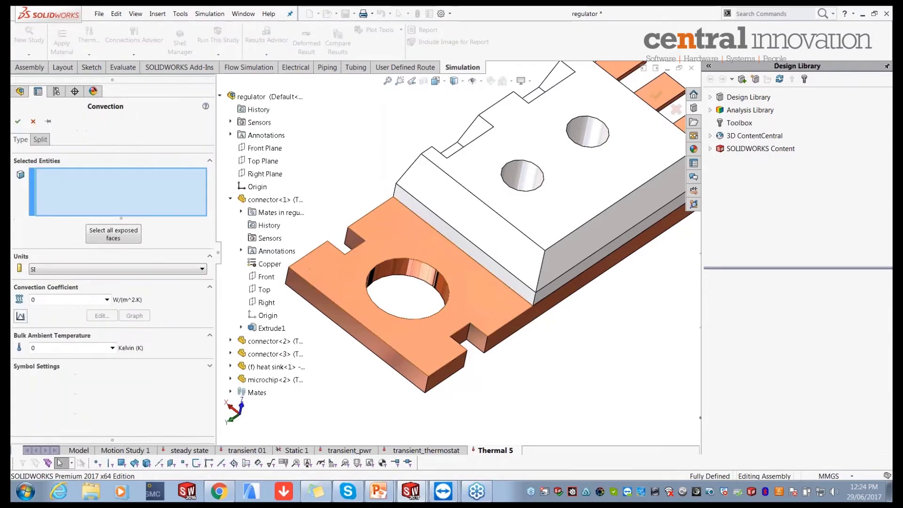
pyautogui.moveTo(566, 215); pyautogui.dragTo(541, 216, button='middle')
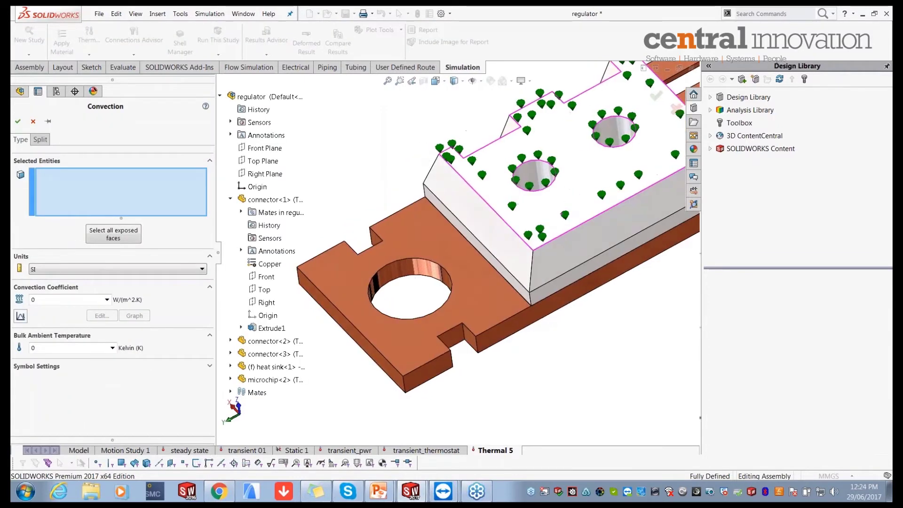
pyautogui.click(502, 268)
pyautogui.click(510, 256)
pyautogui.click(539, 255)
pyautogui.click(544, 291)
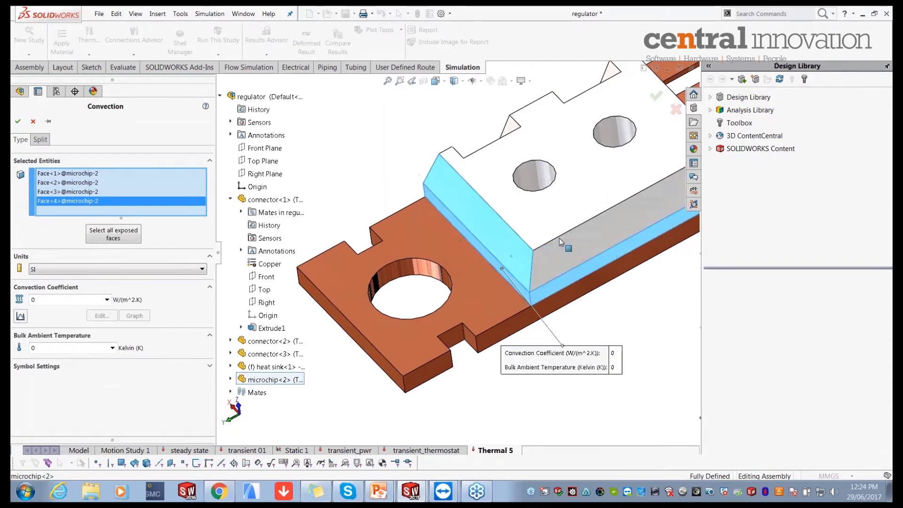
pyautogui.click(584, 201)
# Add the microchip's connector-side end faces and the inner faces of its two through holes to the convection selection.
pyautogui.scroll(4, 585, 200)
pyautogui.moveTo(585, 200); pyautogui.dragTo(555, 225, button='middle')
pyautogui.scroll(-3, 538, 220)
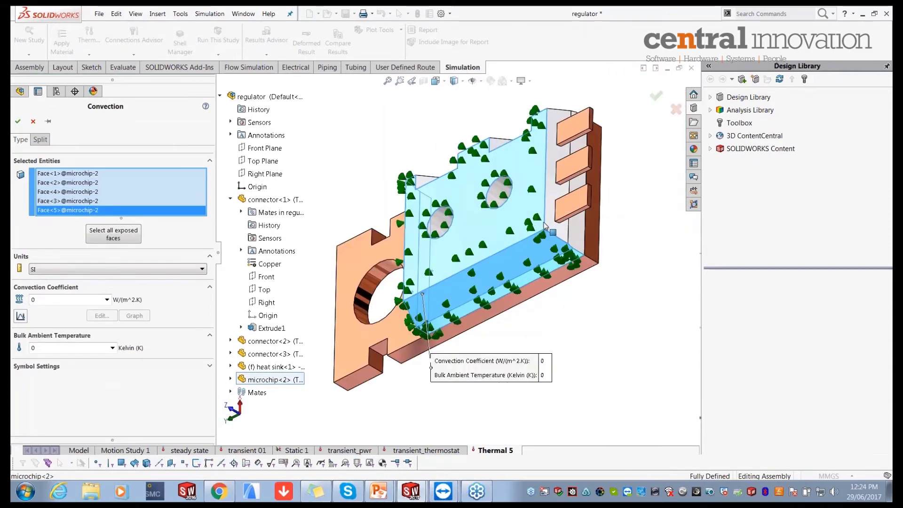
pyautogui.click(573, 233)
pyautogui.click(569, 257)
pyautogui.click(503, 192)
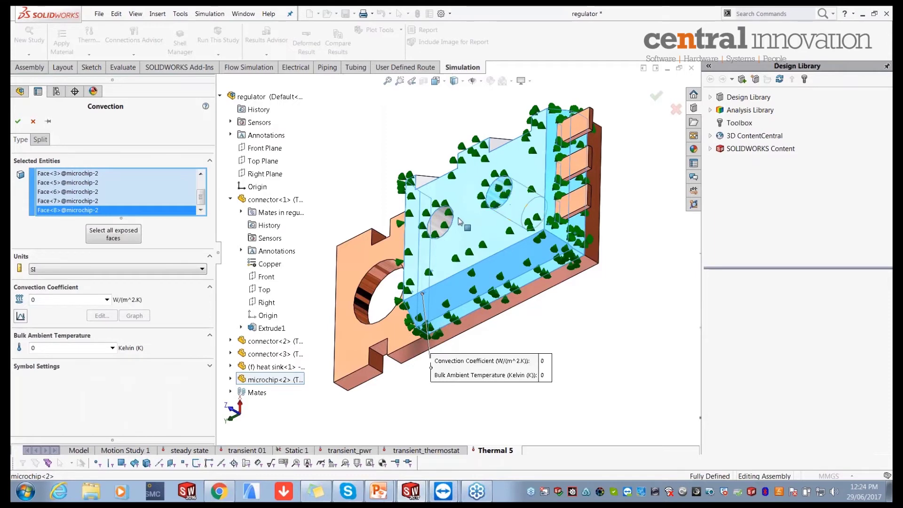
pyautogui.click(441, 219)
# Add the sloped faces of the microchip's notched side, both notch floors and one wall of each notch to the convection selection.
pyautogui.moveTo(442, 220); pyautogui.dragTo(466, 249, button='middle')
pyautogui.scroll(-1, 467, 247)
pyautogui.scroll(-1, 458, 231)
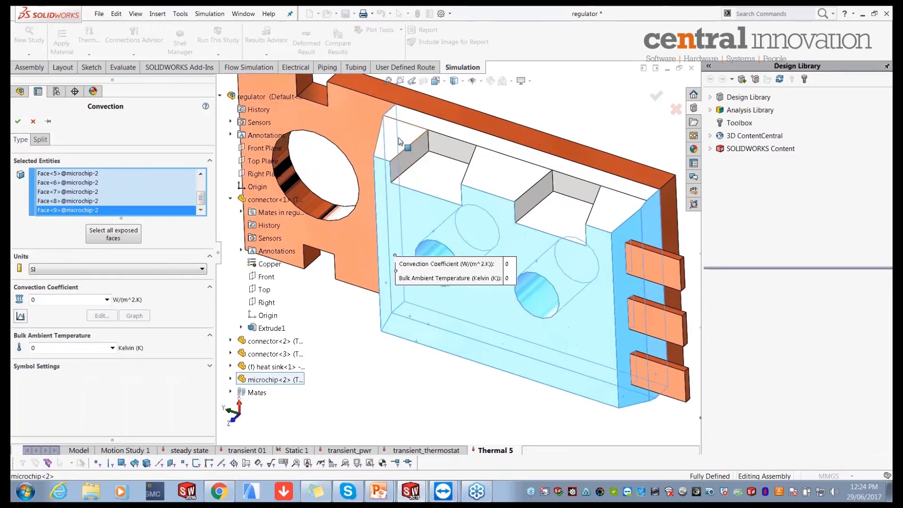
pyautogui.click(400, 140)
pyautogui.click(411, 153)
pyautogui.click(439, 181)
pyautogui.click(489, 181)
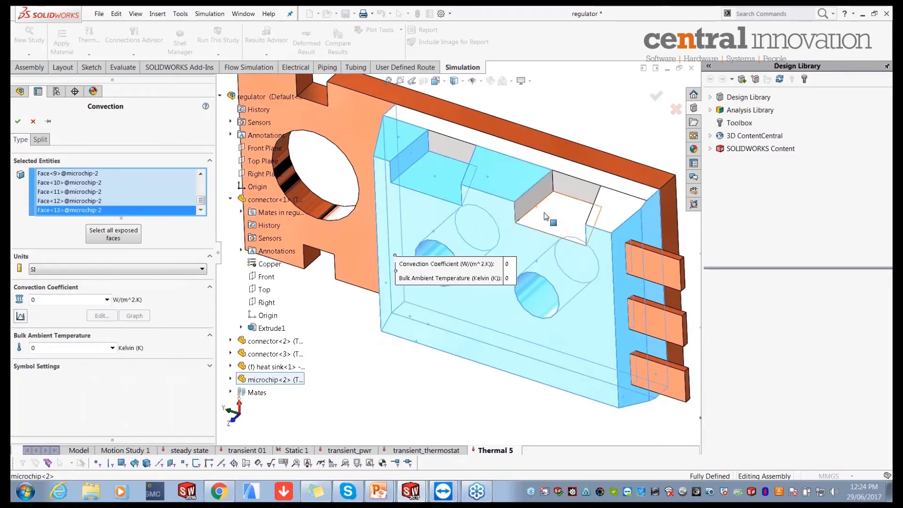
pyautogui.click(544, 216)
pyautogui.click(610, 205)
pyautogui.click(537, 199)
# Add the remaining walls of both microchip notches and the lower face of the notched side to the convection selection.
pyautogui.moveTo(536, 200); pyautogui.dragTo(597, 214, button='middle')
pyautogui.click(664, 226)
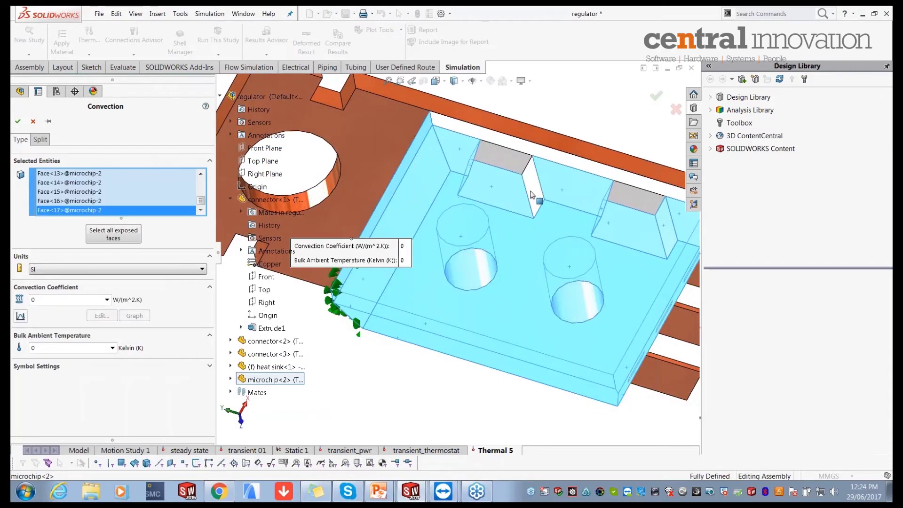
pyautogui.click(536, 195)
pyautogui.click(569, 161)
pyautogui.moveTo(523, 216); pyautogui.dragTo(512, 181, button='middle')
pyautogui.click(608, 207)
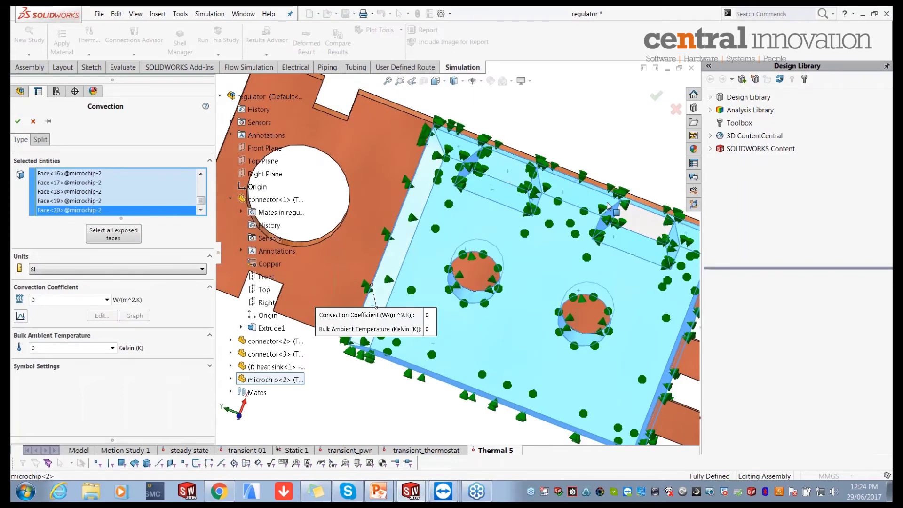
pyautogui.click(641, 226)
# Set the microchip convection coefficient to 100 W/(m^2.K) and the bulk ambient temperature to 300 K, and confirm the load.
pyautogui.doubleClick(33, 299)
pyautogui.write('100')
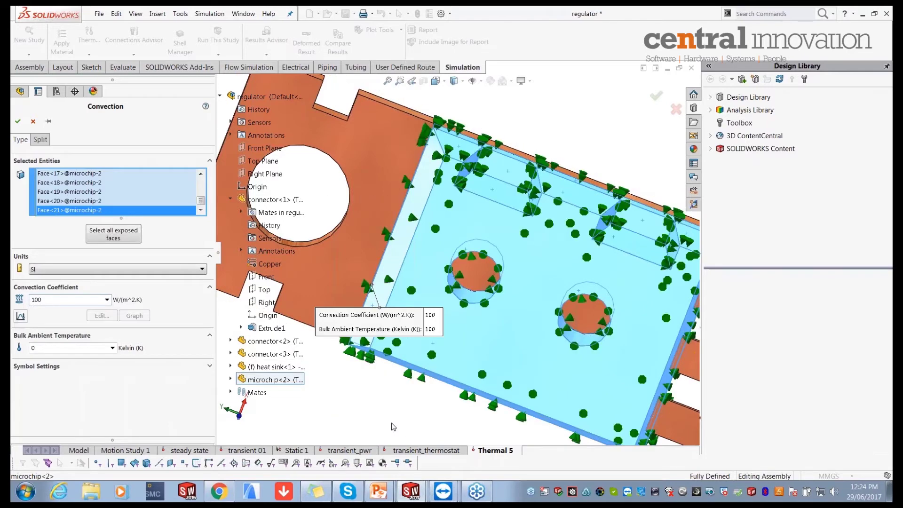
pyautogui.scroll(1, 392, 425)
pyautogui.moveTo(409, 414); pyautogui.dragTo(403, 364, button='middle')
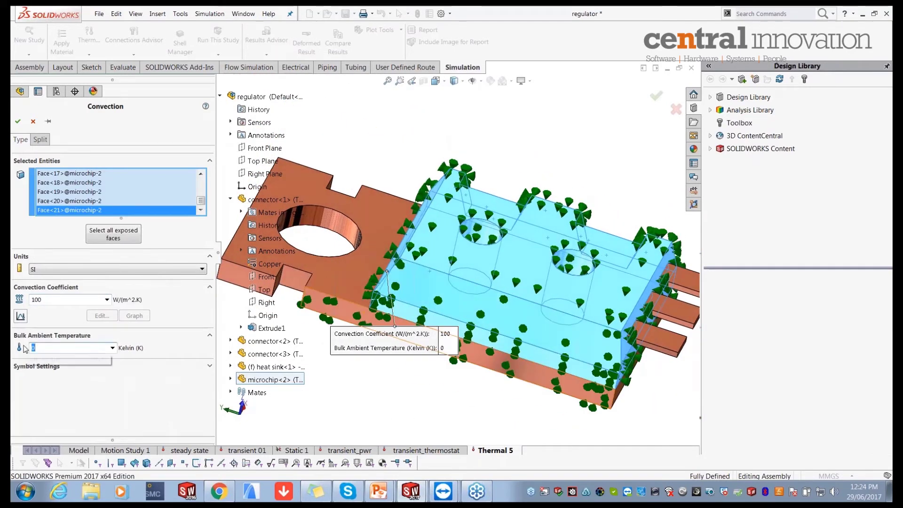
pyautogui.write('300')
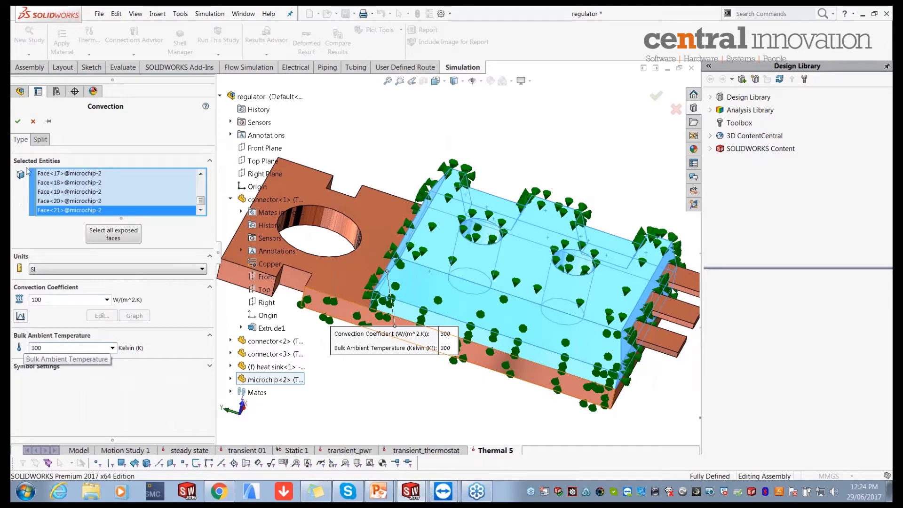
pyautogui.click(18, 121)
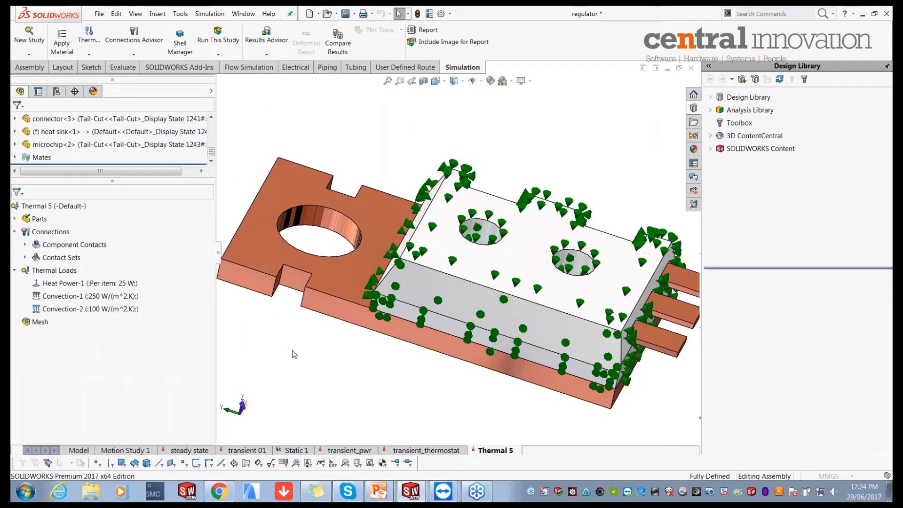
# Turn off the display of all simulation symbols in the graphics area.
pyautogui.moveTo(292, 354); pyautogui.dragTo(382, 296, button='middle')
pyautogui.click(481, 81)
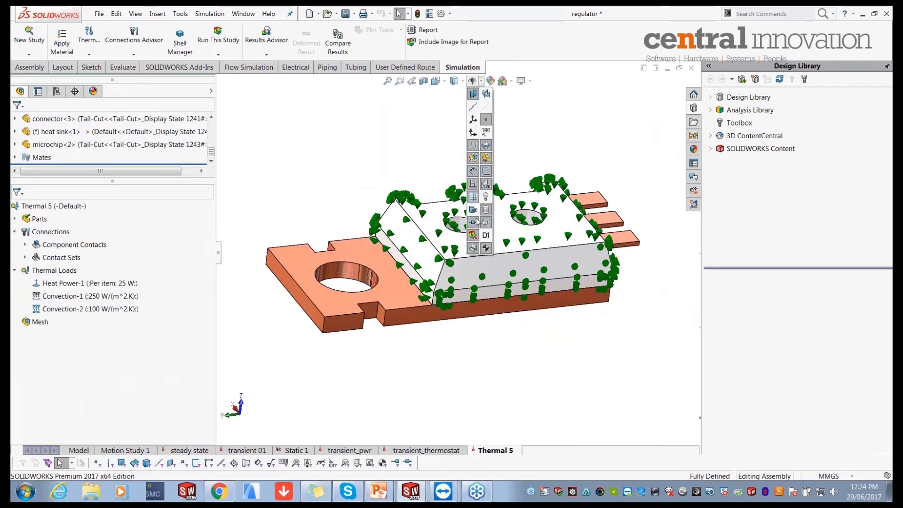
pyautogui.click(472, 236)
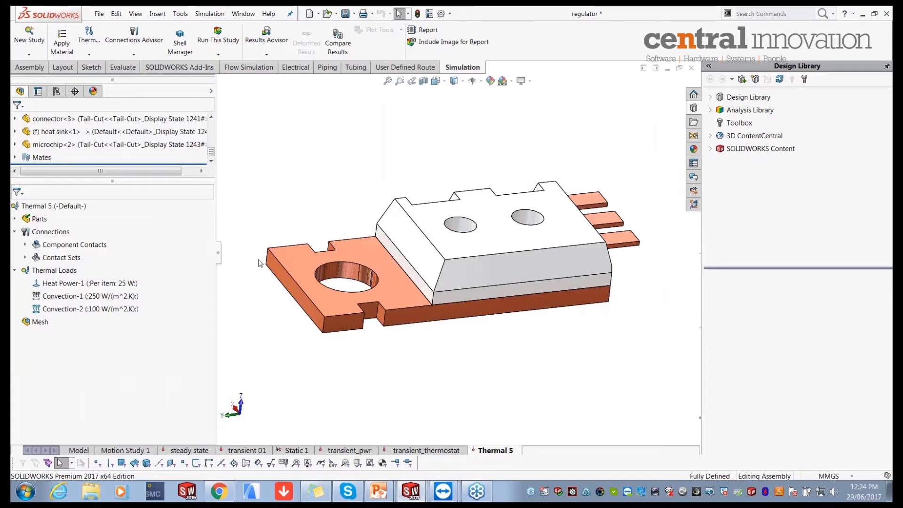
# Look at the available mesh commands, and check the heat sink's thickness using the short vertical edge at its free-end corner.
pyautogui.moveTo(258, 263)
pyautogui.mouseDown(button='middle')
pyautogui.moveTo(262, 254)
pyautogui.moveTo(261, 280)
pyautogui.mouseUp(button='middle')
pyautogui.scroll(-3, 437, 241)
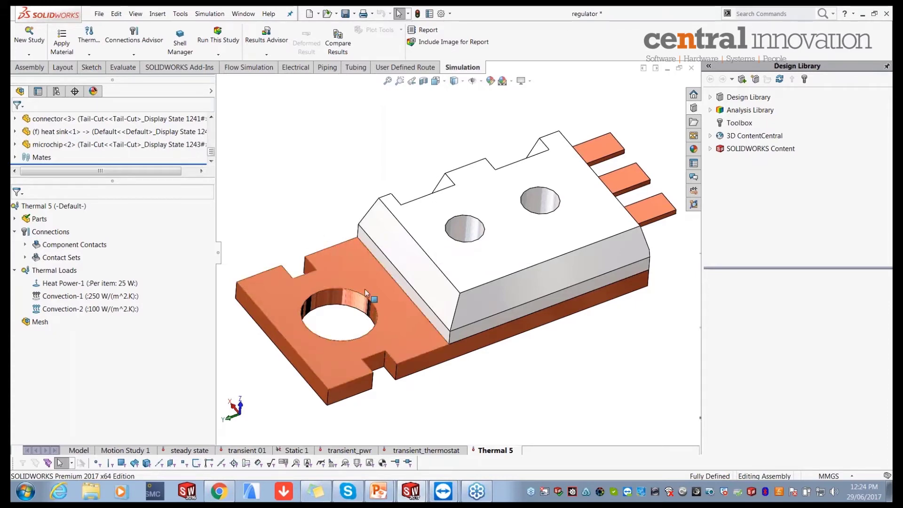
pyautogui.rightClick(31, 324)
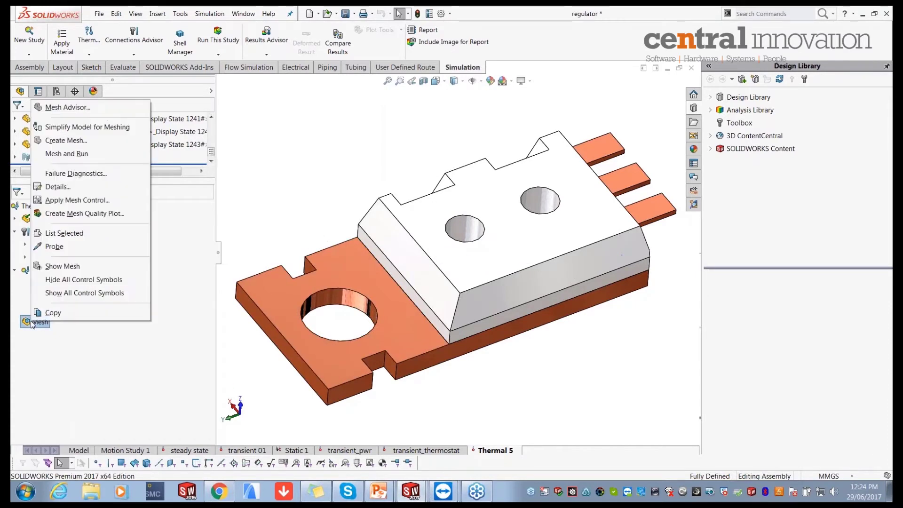
pyautogui.click(316, 426)
pyautogui.scroll(-3, 302, 374)
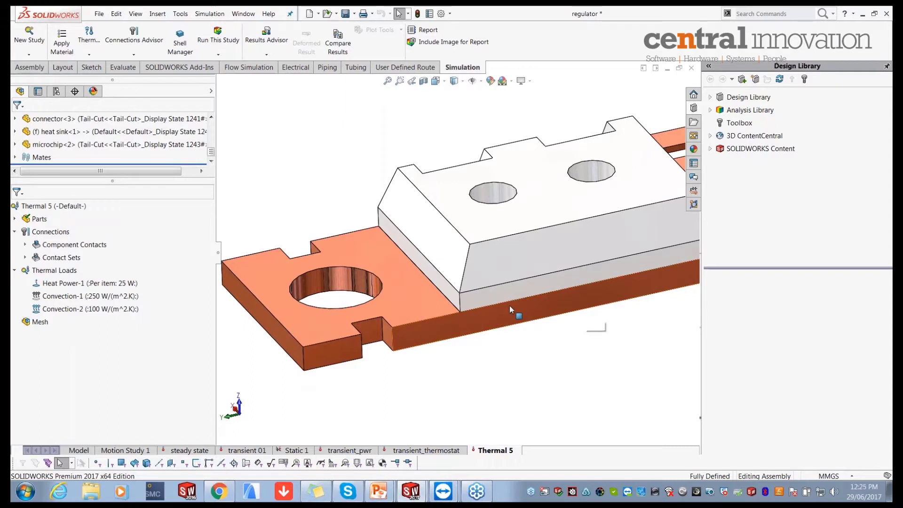
pyautogui.click(303, 357)
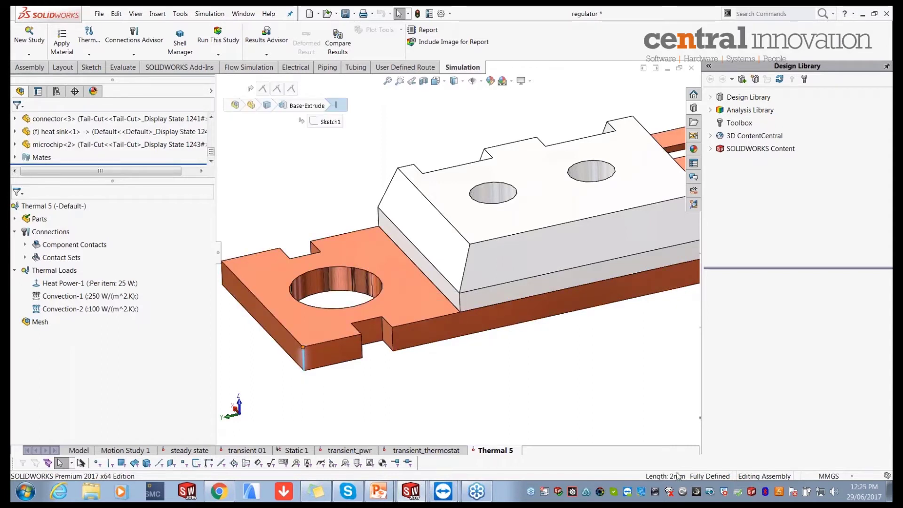
# Create a standard mesh of the whole regulator assembly with a 1 mm global element size.
pyautogui.rightClick(31, 324)
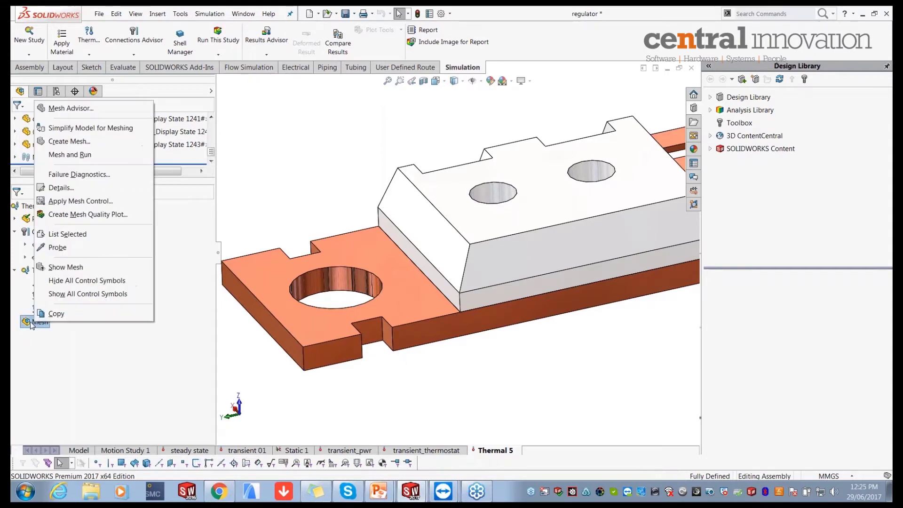
pyautogui.click(70, 141)
pyautogui.click(17, 202)
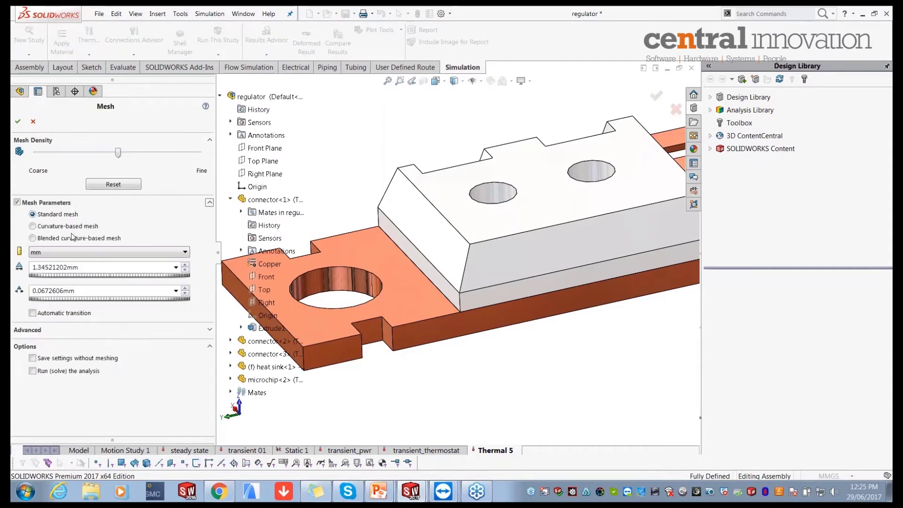
pyautogui.doubleClick(113, 267)
pyautogui.write('1')
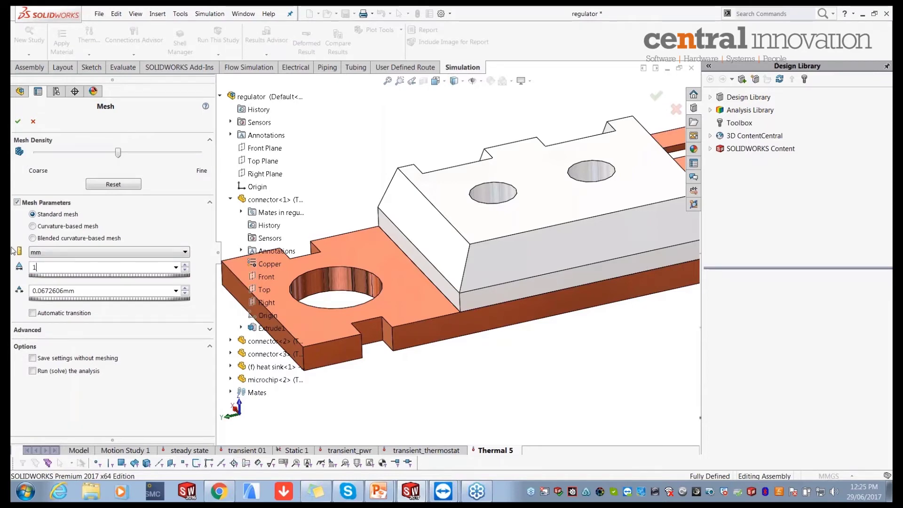
pyautogui.press('Return')
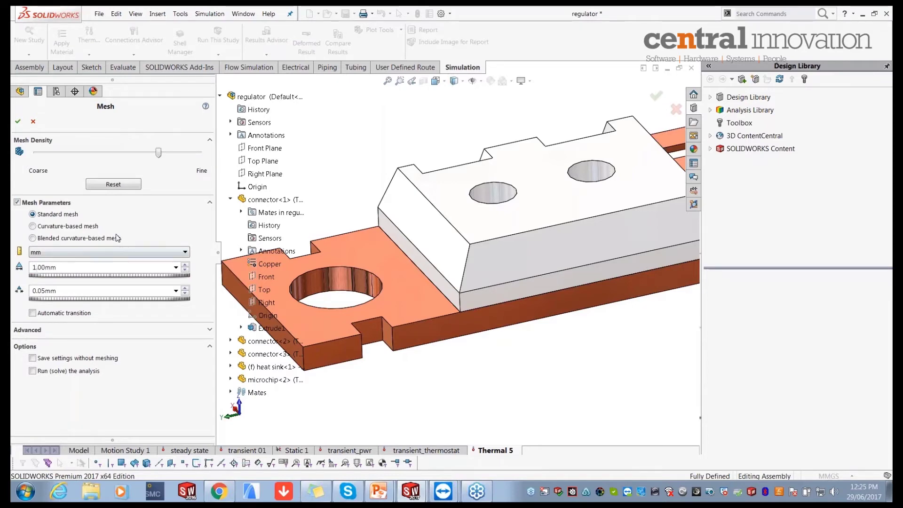
pyautogui.click(18, 122)
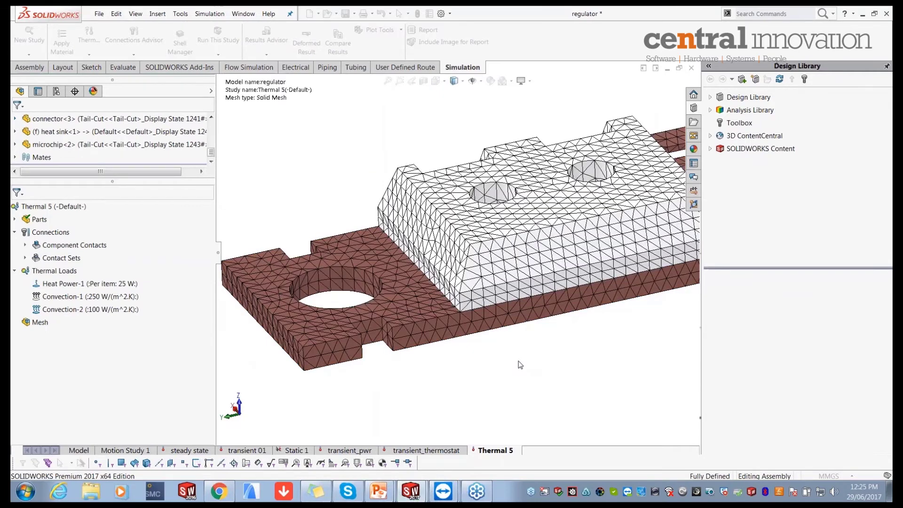
pyautogui.scroll(-3, 297, 341)
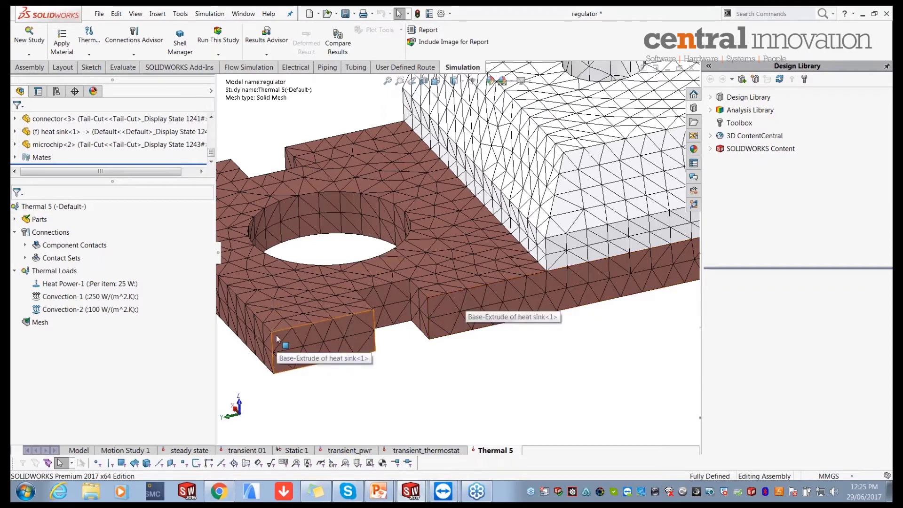
pyautogui.scroll(-3, 282, 335)
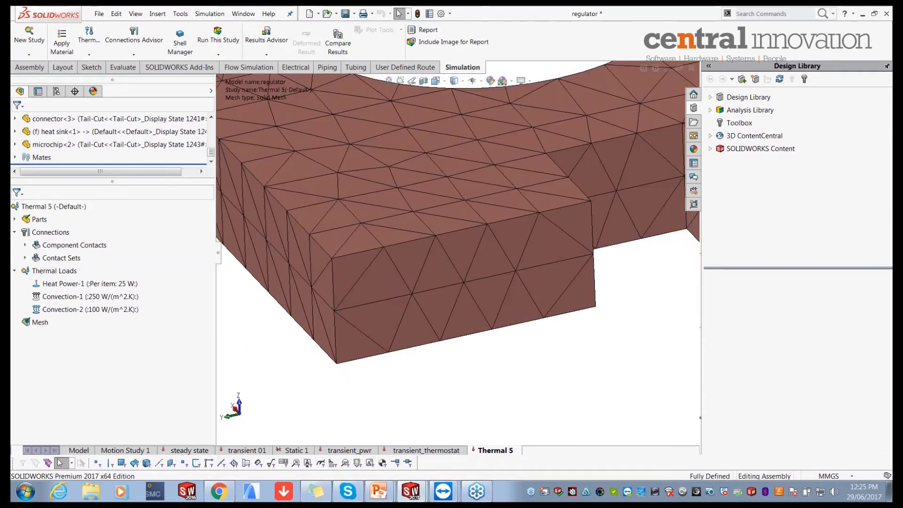
pyautogui.press('f')
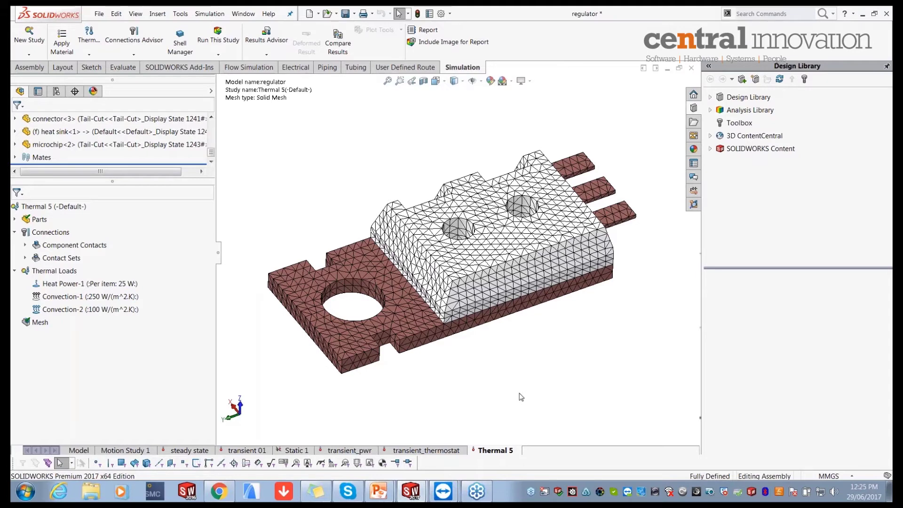
# Switch to the steady state study and check which components its two convection loads act on.
pyautogui.click(194, 451)
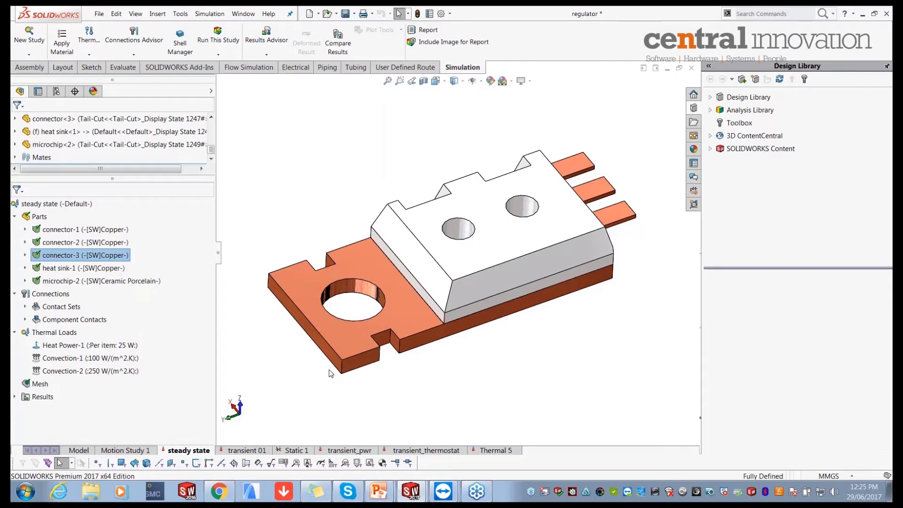
pyautogui.click(452, 264)
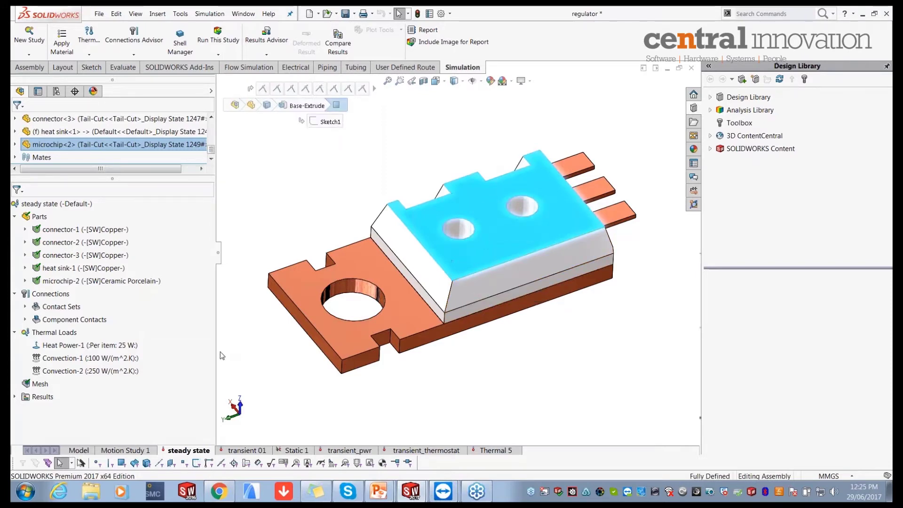
pyautogui.moveTo(98, 362)
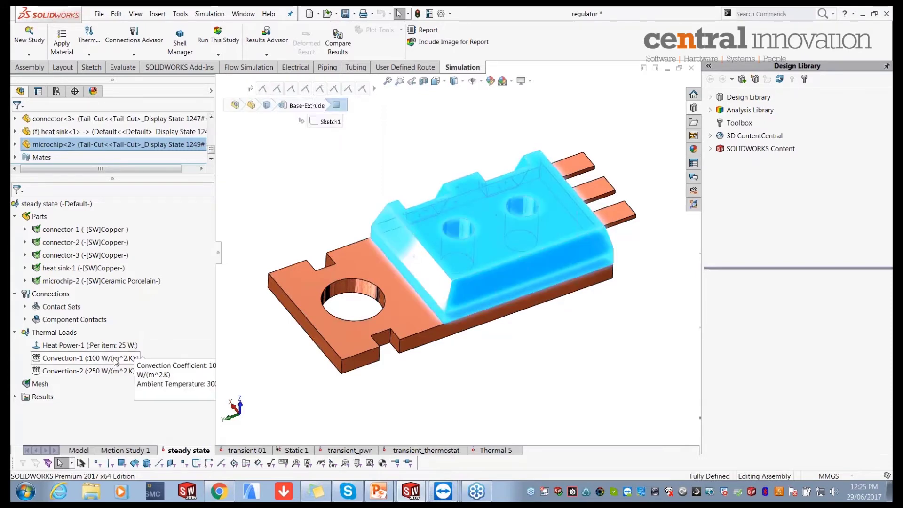
pyautogui.click(91, 370)
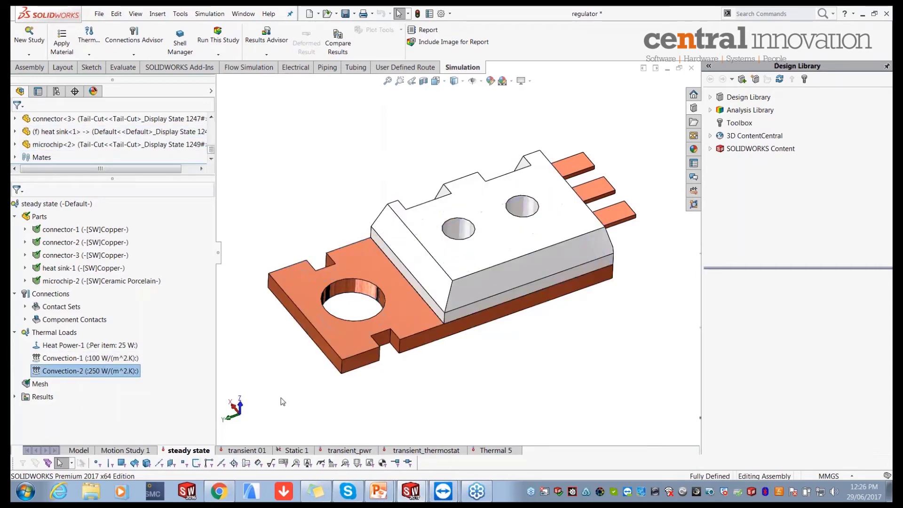
# Display the Thermal1 temperature plot from the steady state results, compare it with Thermal3, and return to Thermal1.
pyautogui.click(15, 397)
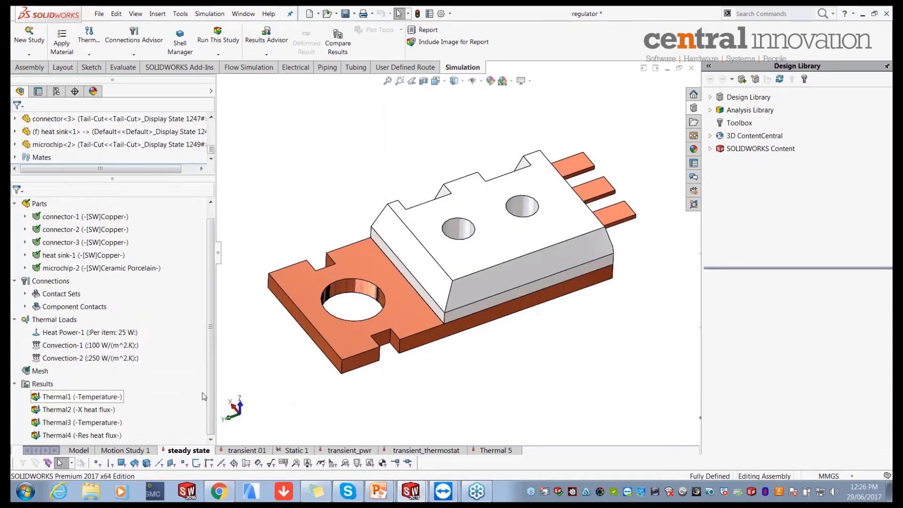
pyautogui.doubleClick(97, 398)
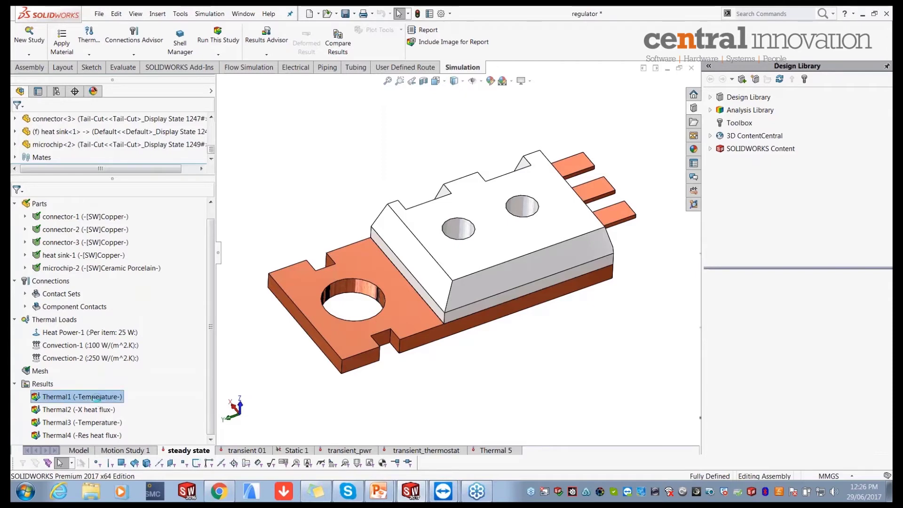
pyautogui.moveTo(329, 346); pyautogui.dragTo(470, 350, button='middle')
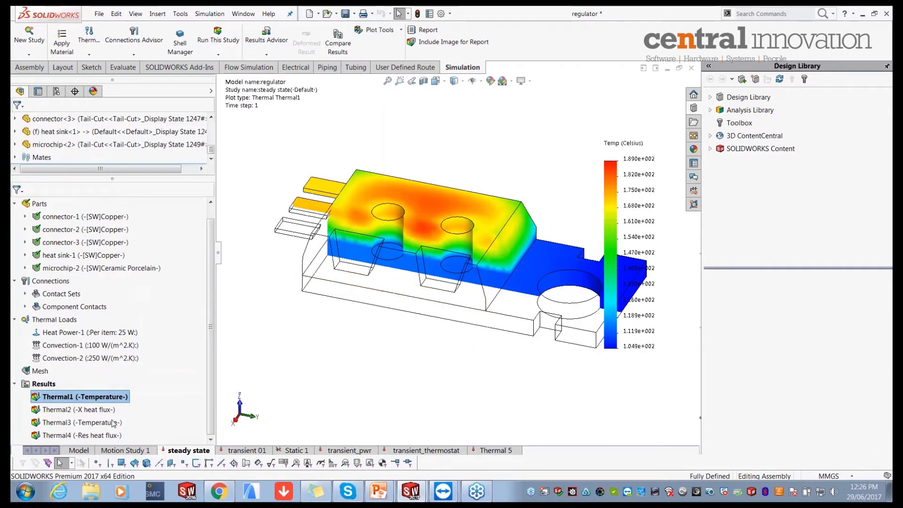
pyautogui.doubleClick(94, 422)
pyautogui.rightClick(103, 399)
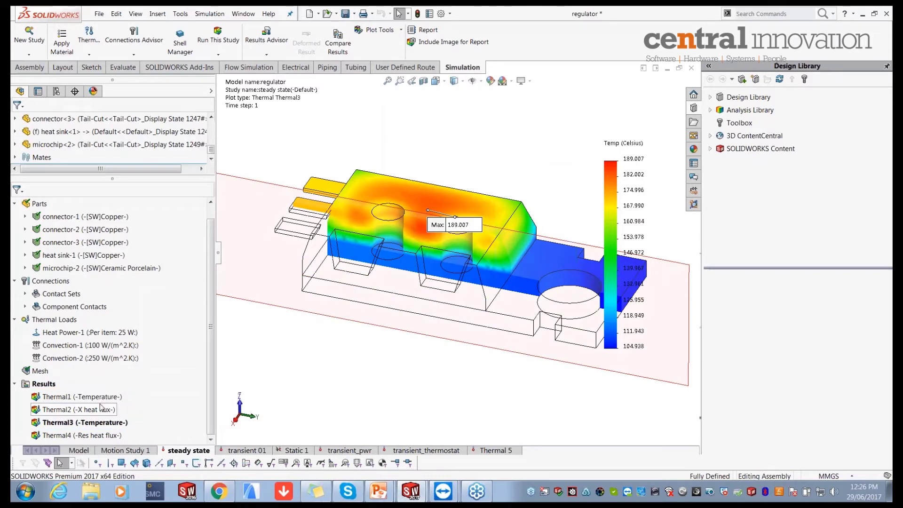
pyautogui.press('Escape')
pyautogui.doubleClick(104, 397)
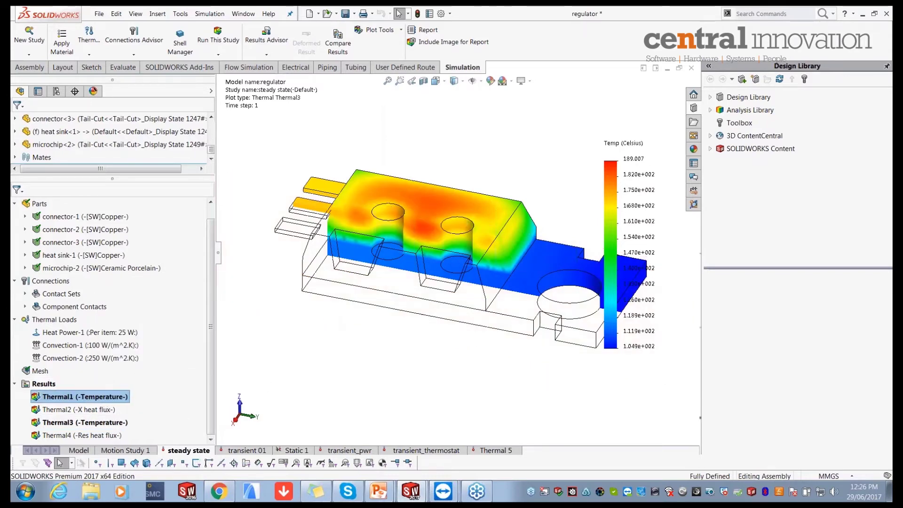
# Turn off section clipping on the Thermal1 plot to inspect temperatures on the uncut assembly and check its convection loads.
pyautogui.rightClick(105, 399)
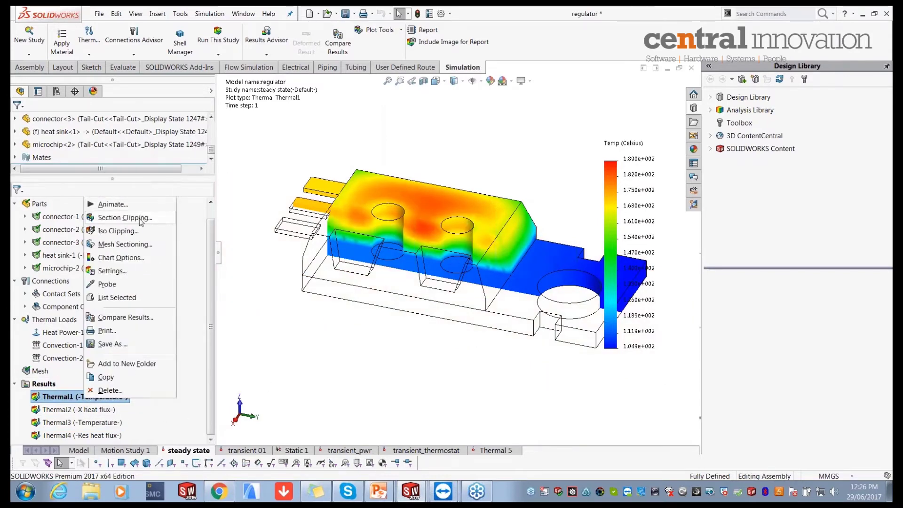
pyautogui.click(125, 218)
pyautogui.click(61, 372)
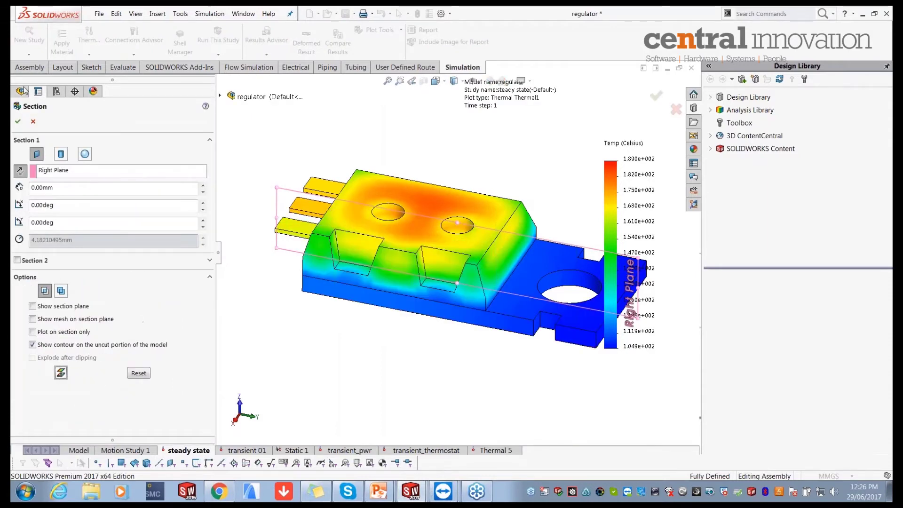
pyautogui.click(17, 122)
pyautogui.moveTo(385, 244); pyautogui.dragTo(536, 165, button='middle')
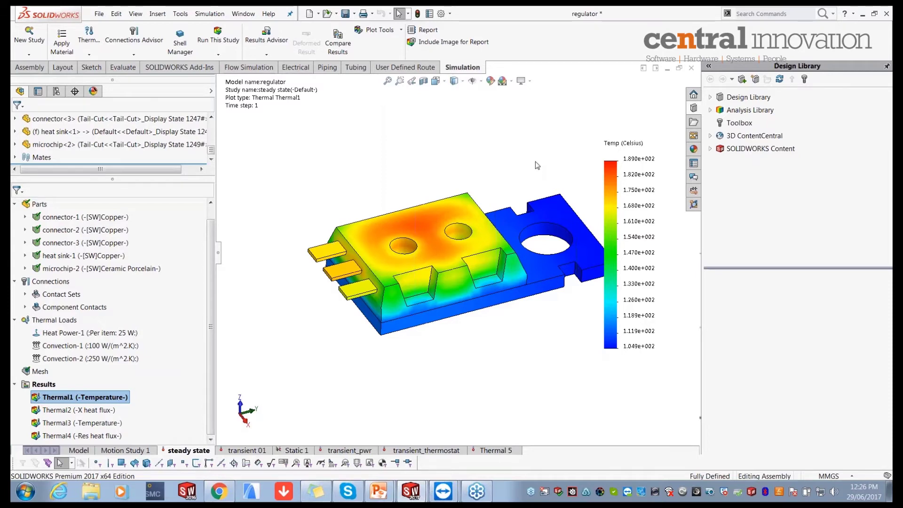
pyautogui.scroll(-2, 535, 161)
pyautogui.moveTo(105, 363)
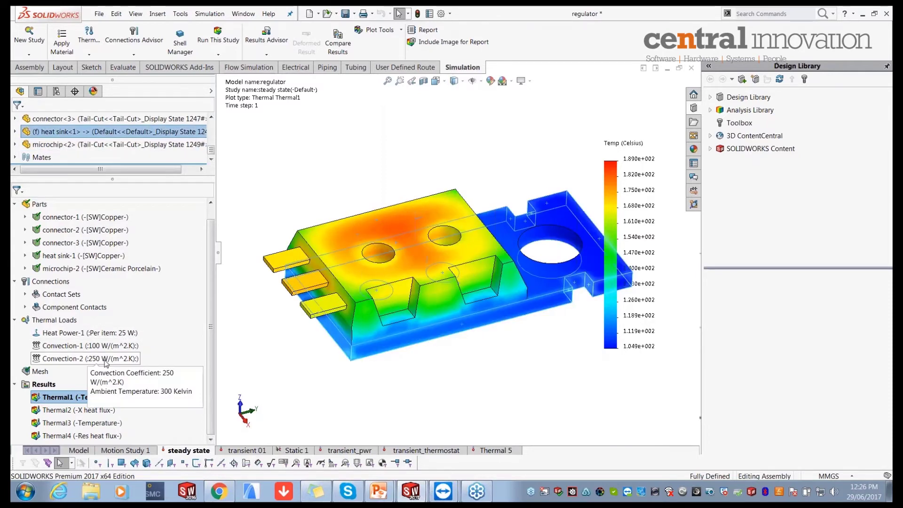
# Section the Thermal1 temperature plot with the assembly's Right Plane and confirm the clipping.
pyautogui.rightClick(64, 398)
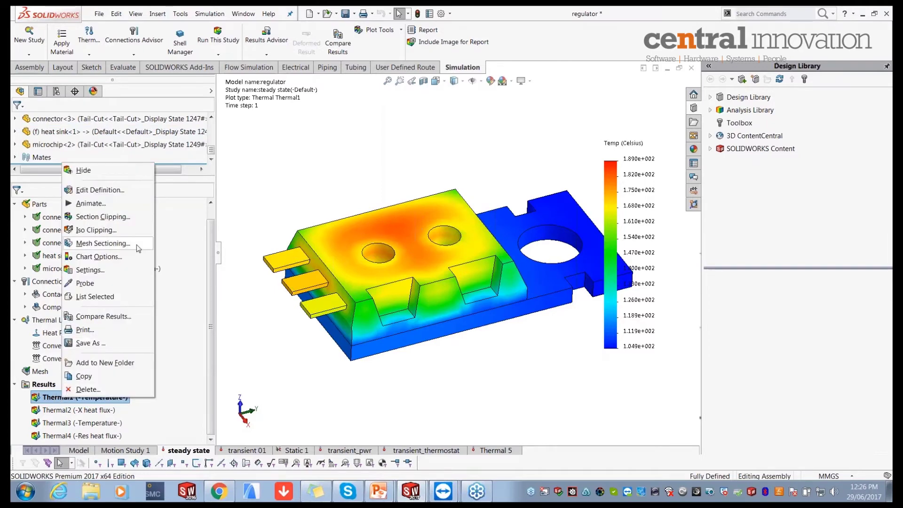
pyautogui.click(113, 217)
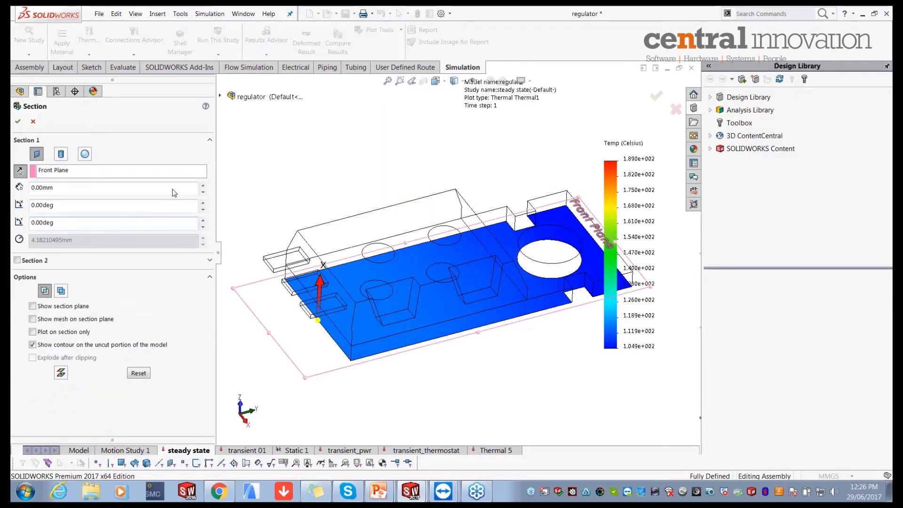
pyautogui.click(219, 96)
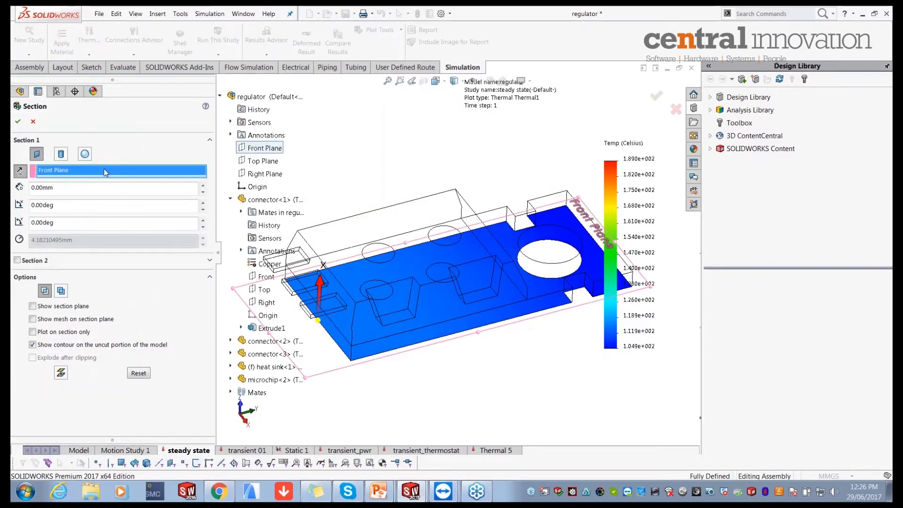
pyautogui.click(264, 174)
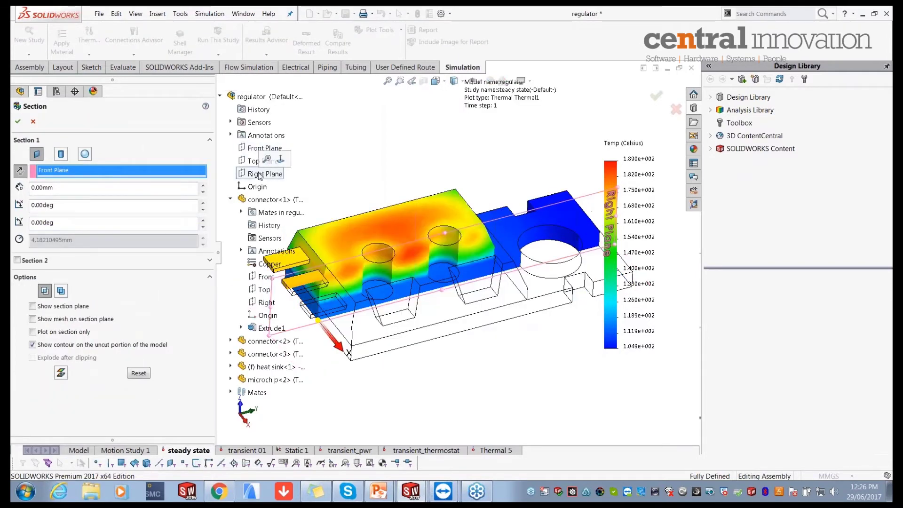
pyautogui.click(17, 122)
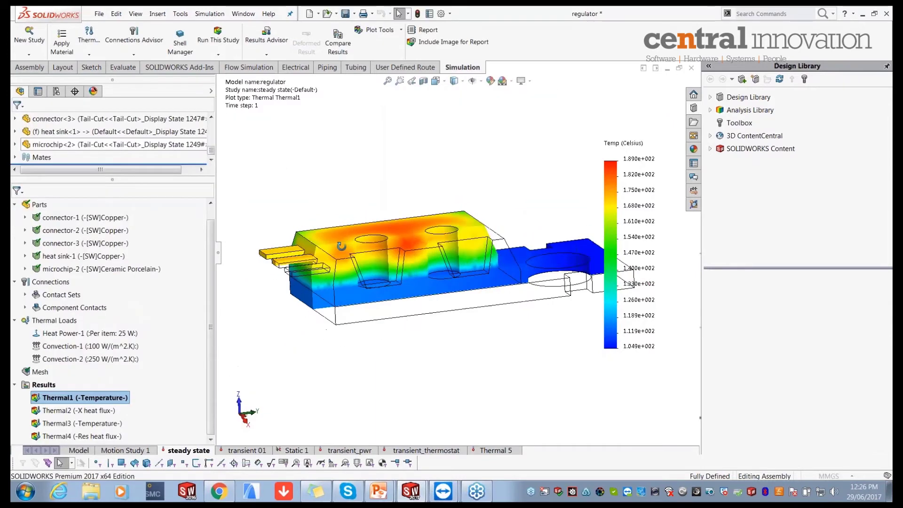
pyautogui.scroll(-3, 401, 270)
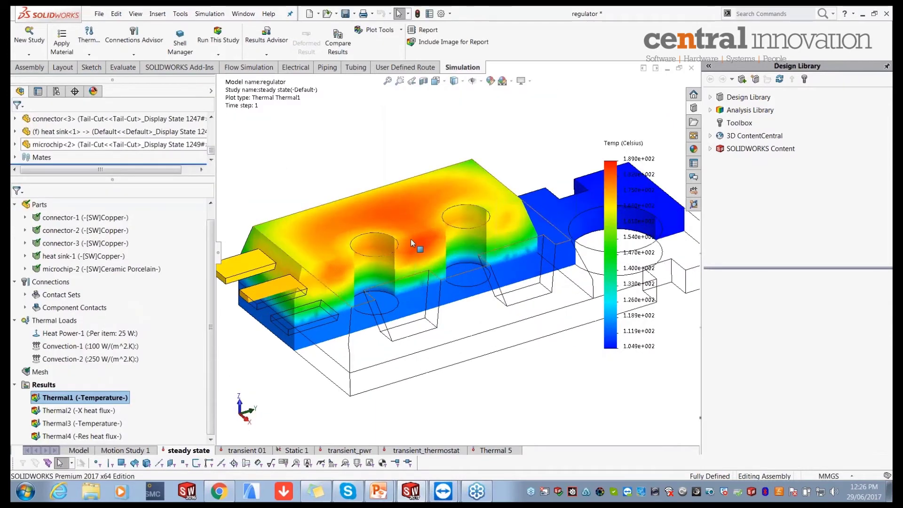
# Probe the temperature at four points from the microchip's hot spot down into the heat sink on the section, then close the probe.
pyautogui.click(380, 31)
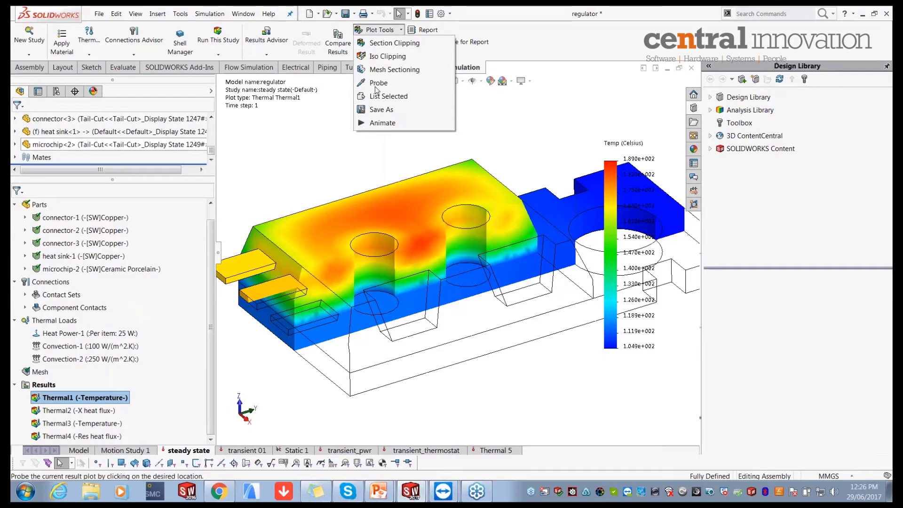
pyautogui.click(399, 75)
pyautogui.click(417, 239)
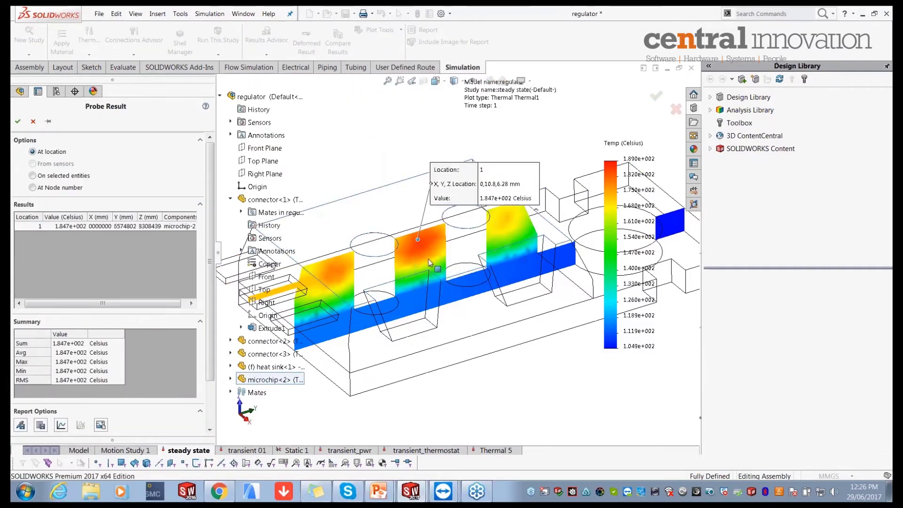
pyautogui.click(423, 262)
pyautogui.click(422, 284)
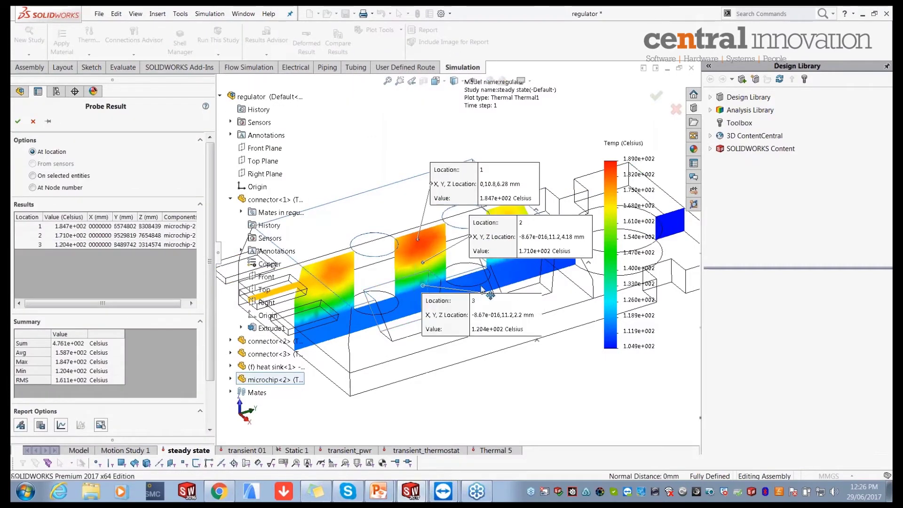
pyautogui.click(423, 302)
pyautogui.moveTo(451, 322); pyautogui.dragTo(538, 349)
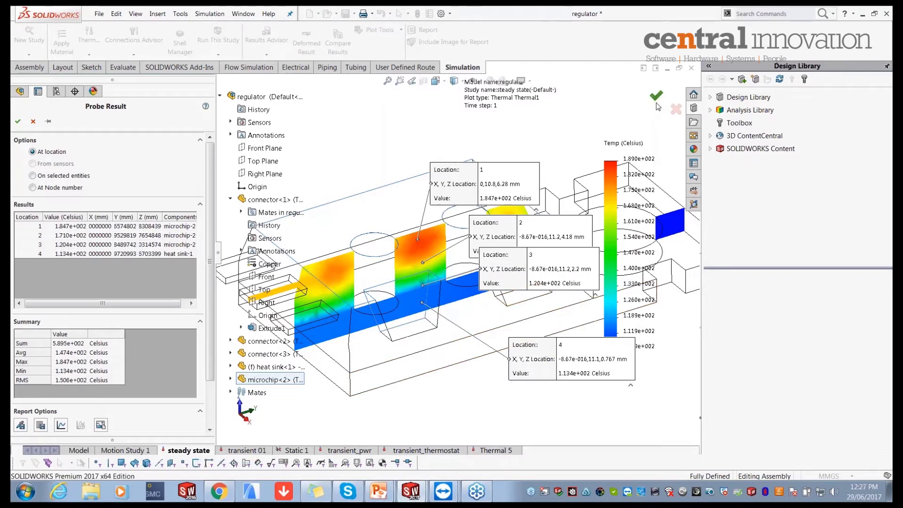
pyautogui.click(676, 109)
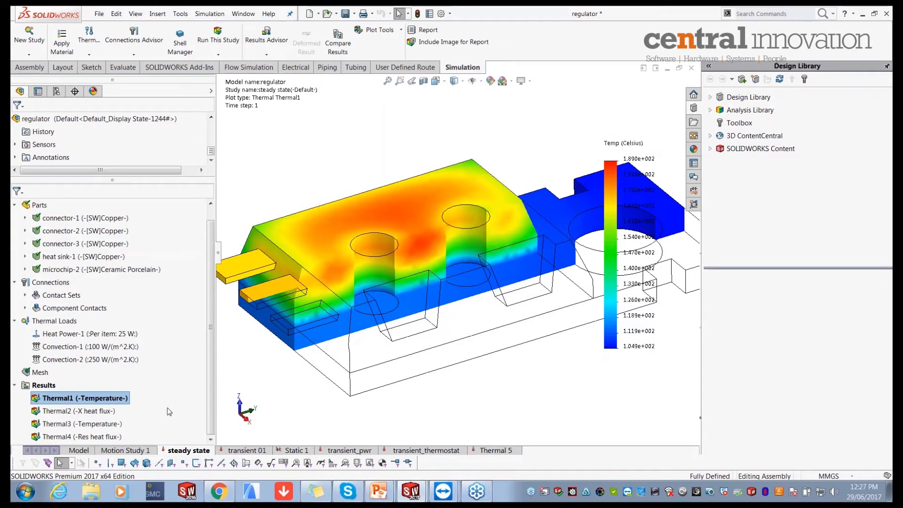
pyautogui.moveTo(470, 367); pyautogui.dragTo(547, 355, button='middle')
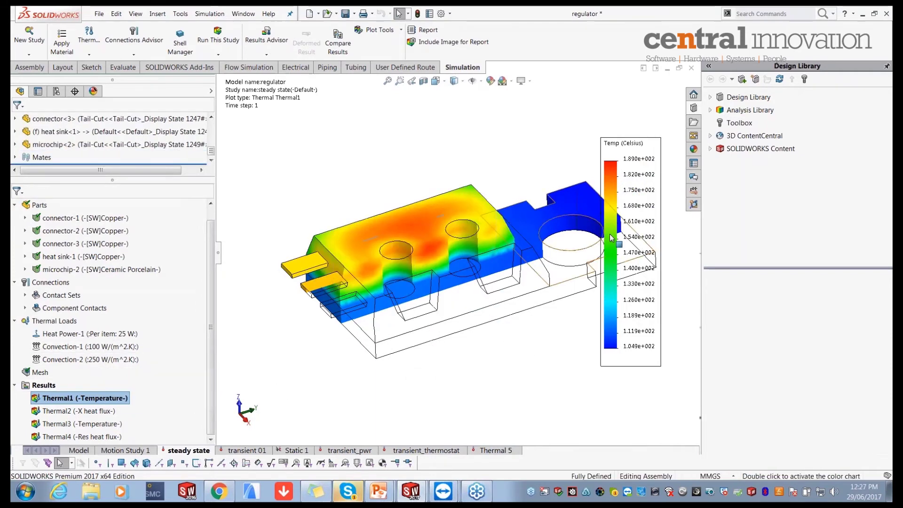
pyautogui.scroll(-3, 601, 237)
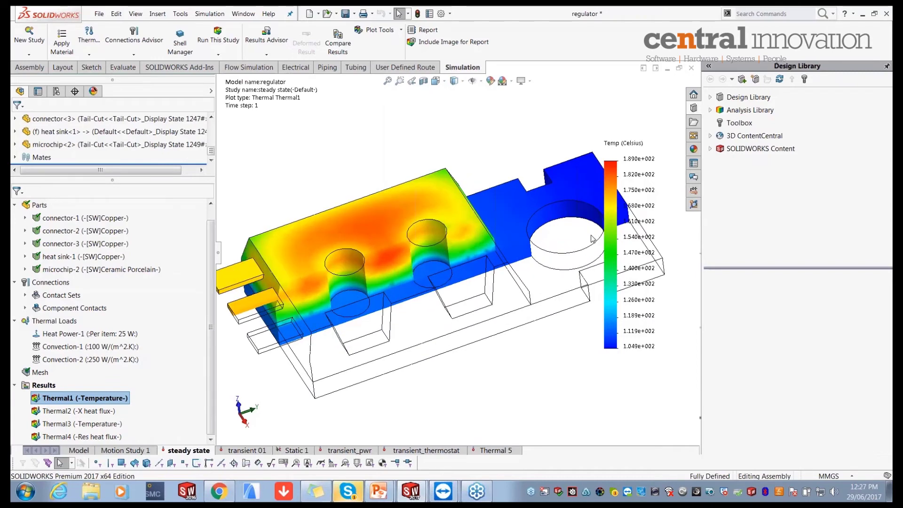
pyautogui.scroll(2, 591, 239)
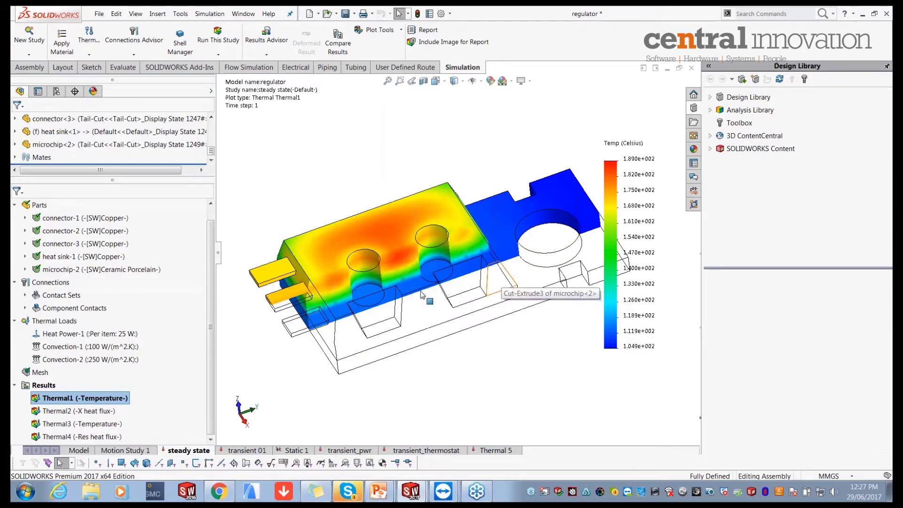
# Define a new thermal plot of the steady state results showing HFLUXN: Resultant heat flux in W/m^2.
pyautogui.click(43, 386)
pyautogui.rightClick(43, 388)
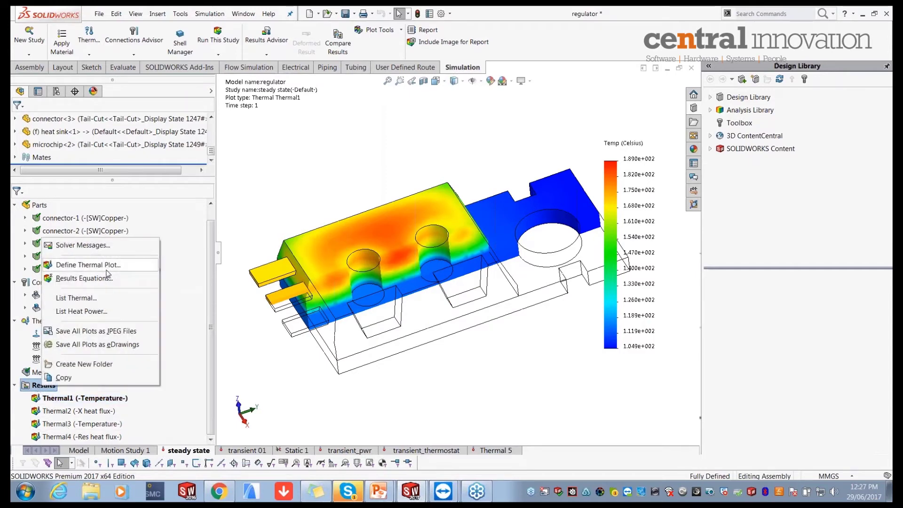
pyautogui.click(79, 266)
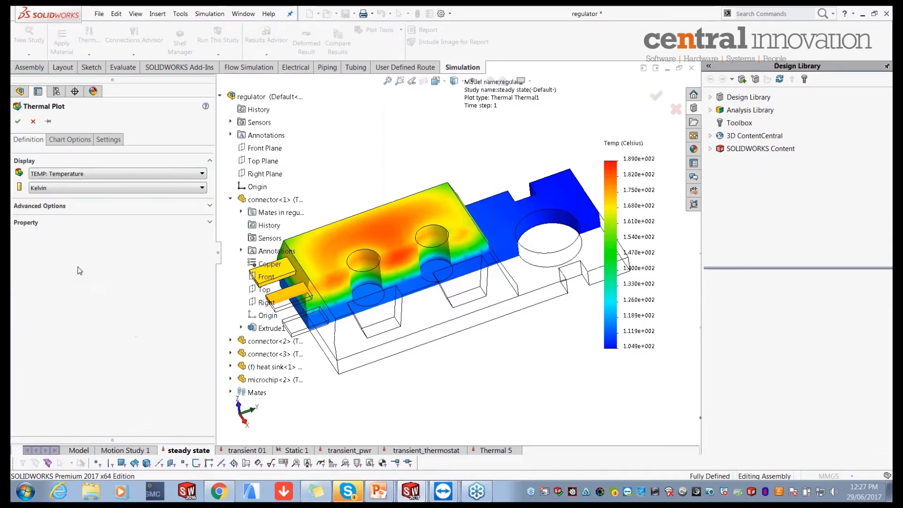
pyautogui.click(132, 172)
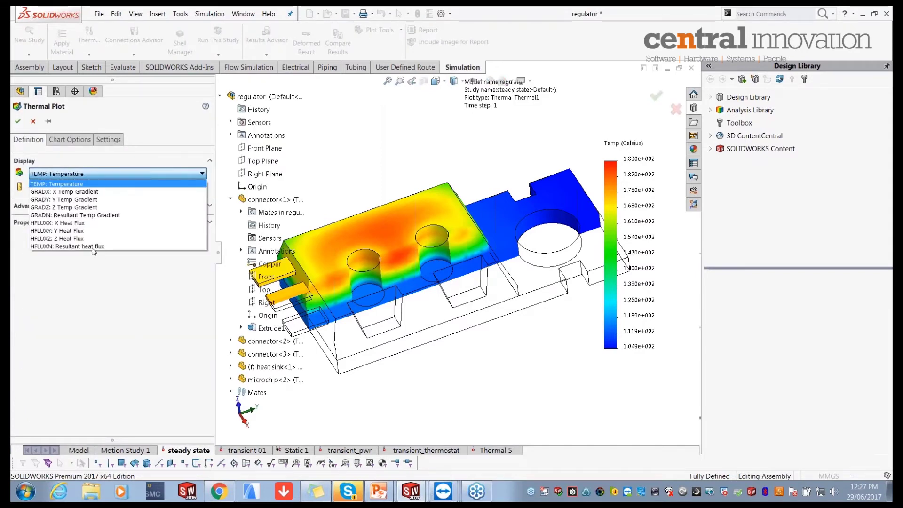
pyautogui.click(93, 246)
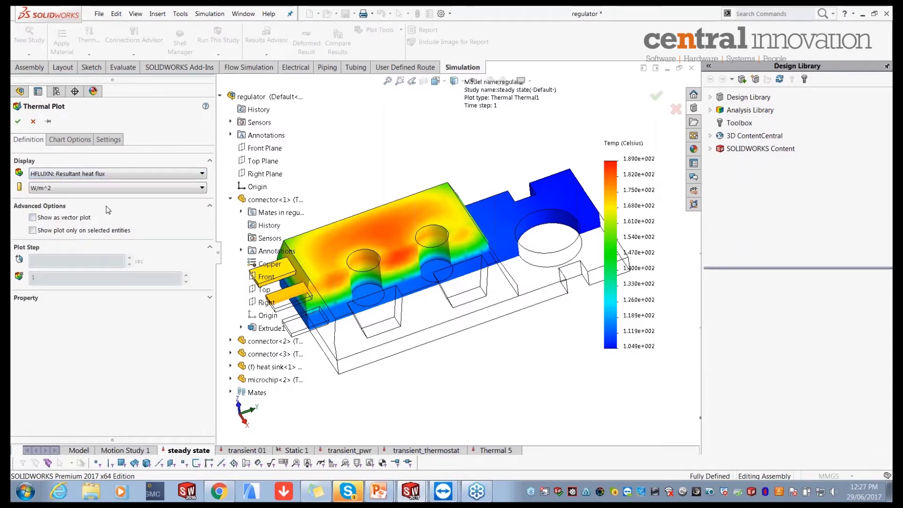
pyautogui.click(18, 121)
# Examine the resultant heat flux over the assembly, especially around the heat sink's large hole, edge notches and the microchip's edge.
pyautogui.moveTo(588, 273); pyautogui.dragTo(554, 302, button='middle')
pyautogui.scroll(2, 555, 291)
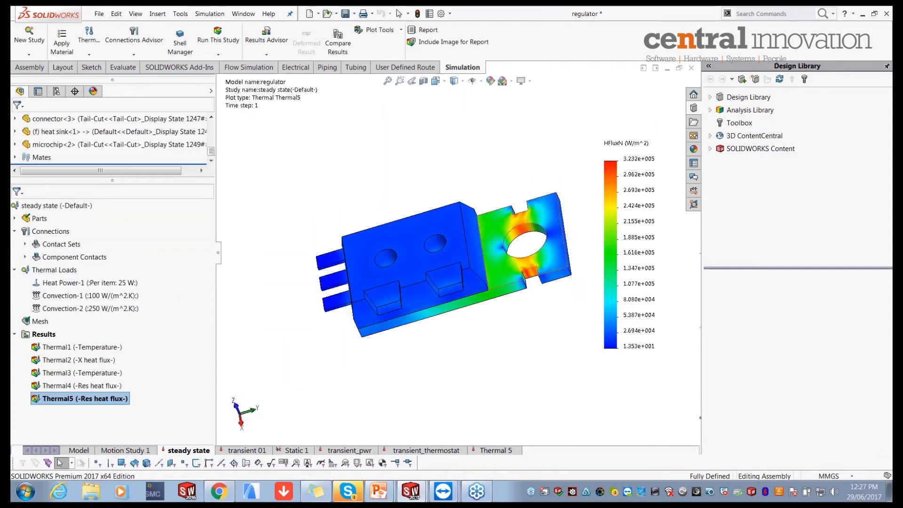
pyautogui.scroll(-2, 561, 251)
pyautogui.moveTo(467, 216); pyautogui.dragTo(486, 221, button='middle')
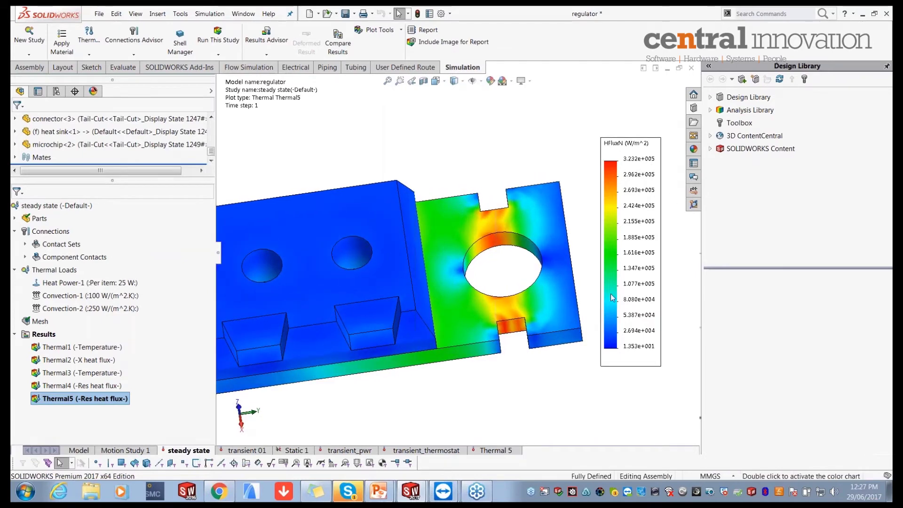
pyautogui.scroll(-5, 518, 315)
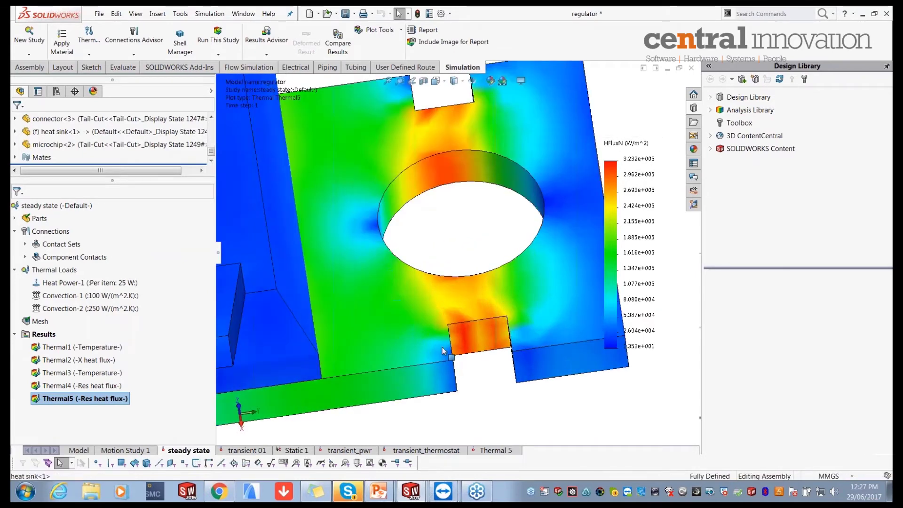
pyautogui.moveTo(479, 322); pyautogui.dragTo(490, 337, button='middle')
pyautogui.scroll(5, 489, 338)
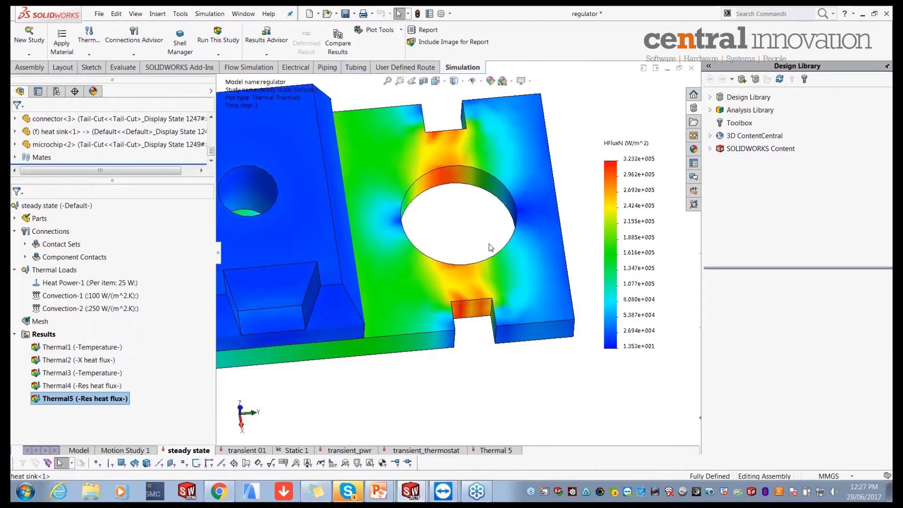
pyautogui.scroll(5, 341, 228)
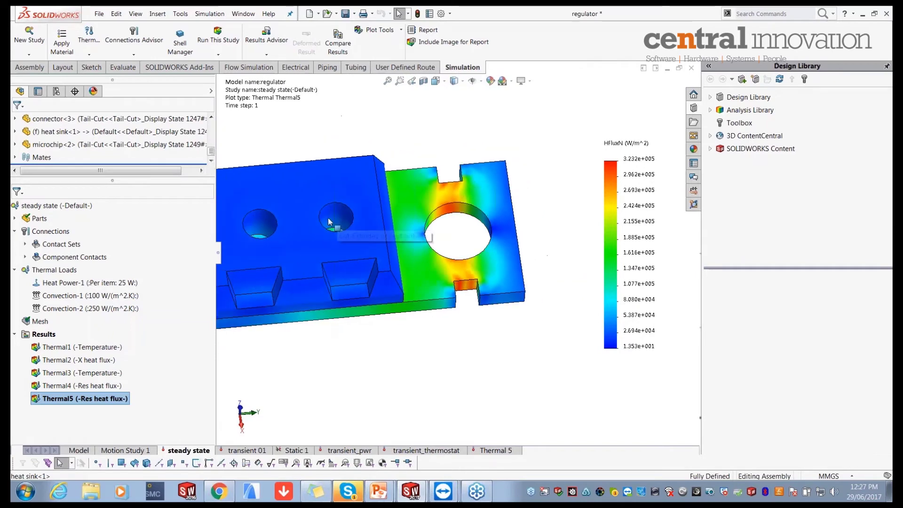
pyautogui.scroll(-5, 342, 230)
pyautogui.scroll(1, 343, 230)
pyautogui.moveTo(343, 230); pyautogui.dragTo(333, 207, button='middle')
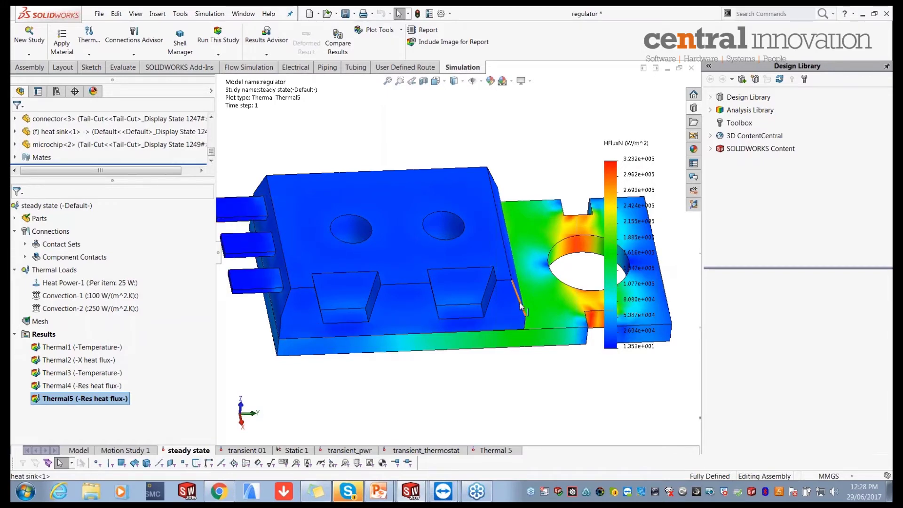
pyautogui.scroll(2, 451, 259)
pyautogui.moveTo(452, 258); pyautogui.dragTo(503, 324, button='middle')
pyautogui.scroll(-3, 526, 293)
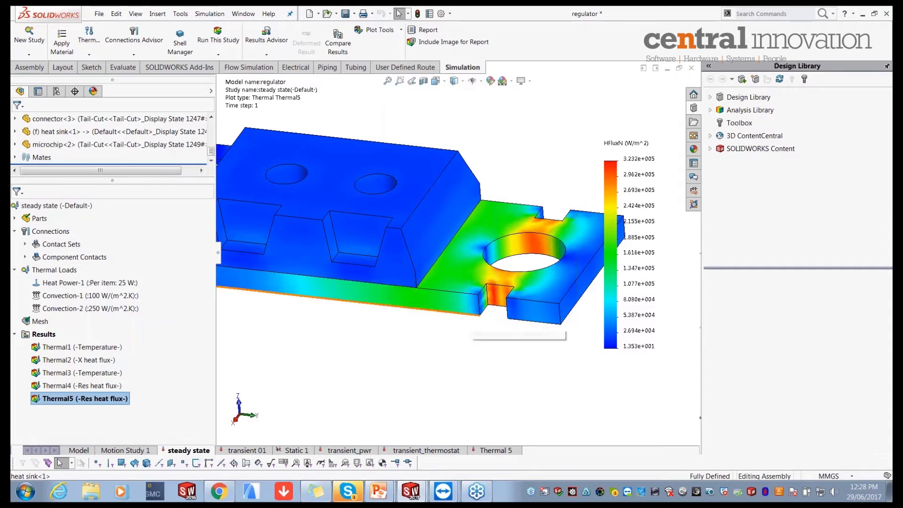
pyautogui.moveTo(491, 322); pyautogui.dragTo(489, 282, button='middle')
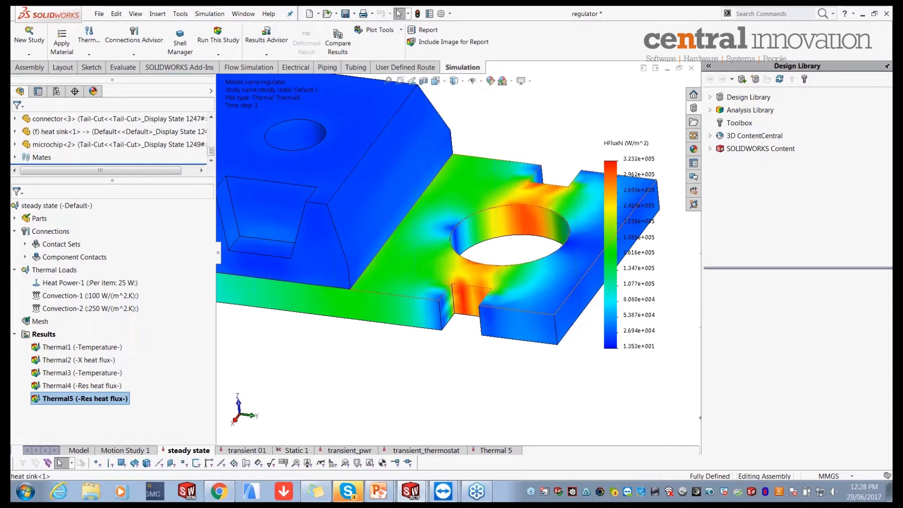
# Hide the Thermal5 heat flux plot and inspect the heat sink's side notch face on the plain model.
pyautogui.rightClick(56, 398)
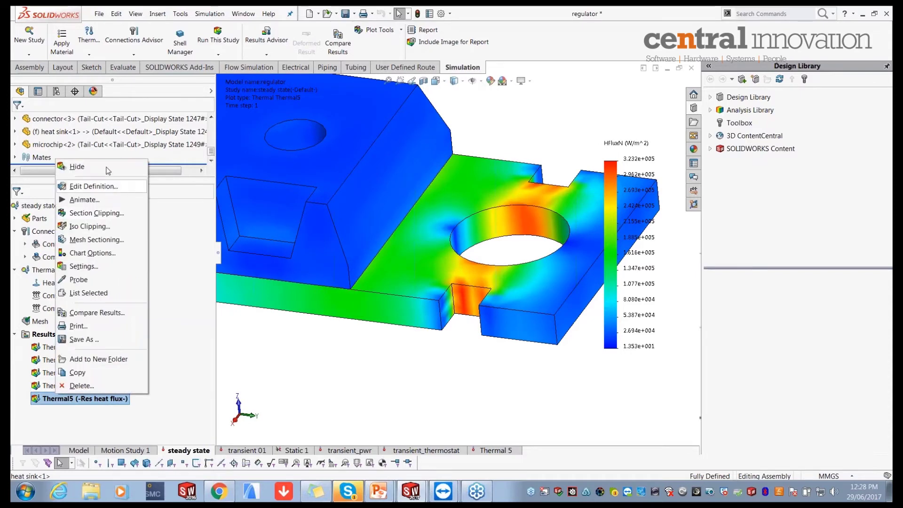
pyautogui.click(78, 166)
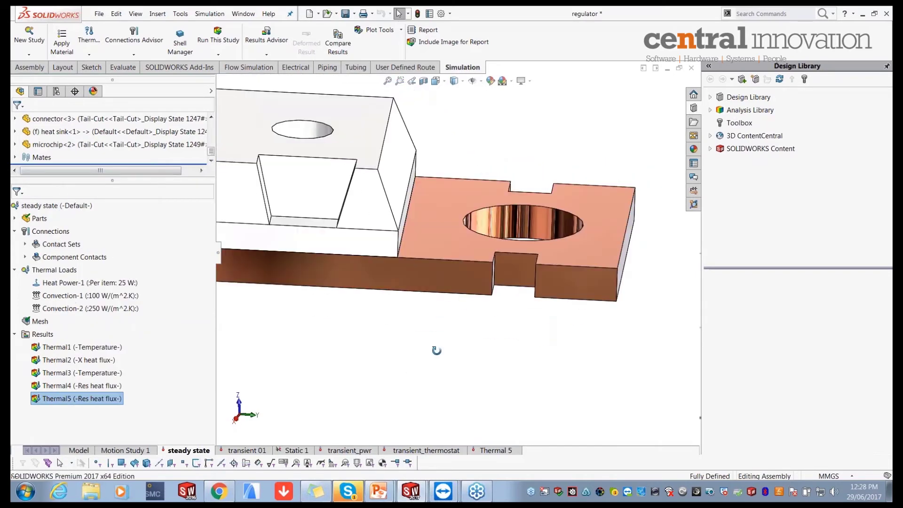
pyautogui.scroll(-2, 544, 268)
pyautogui.click(520, 286)
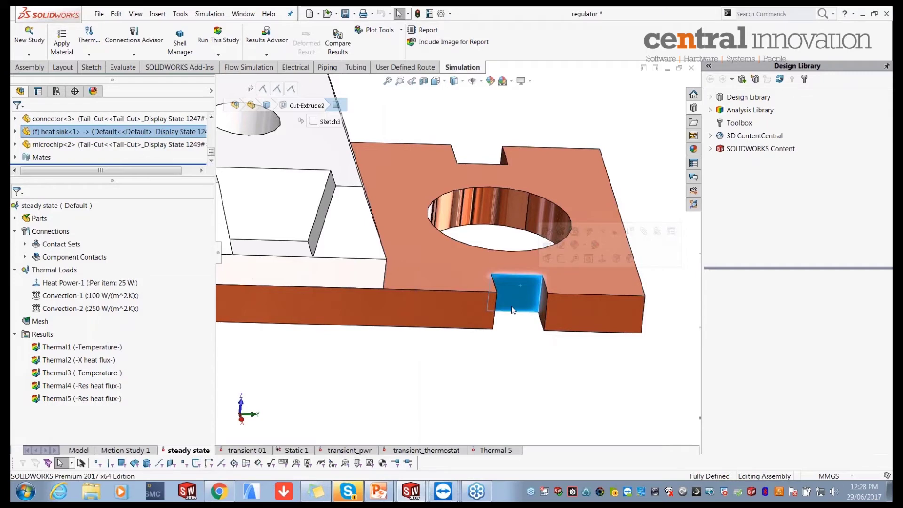
pyautogui.click(484, 362)
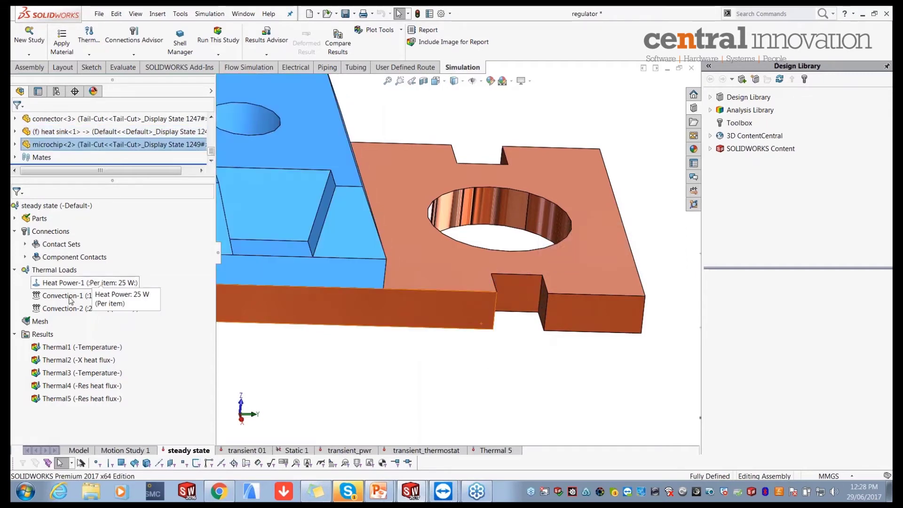
# List the heat power of the steady state results for the entire model, using Watt as the unit.
pyautogui.rightClick(42, 334)
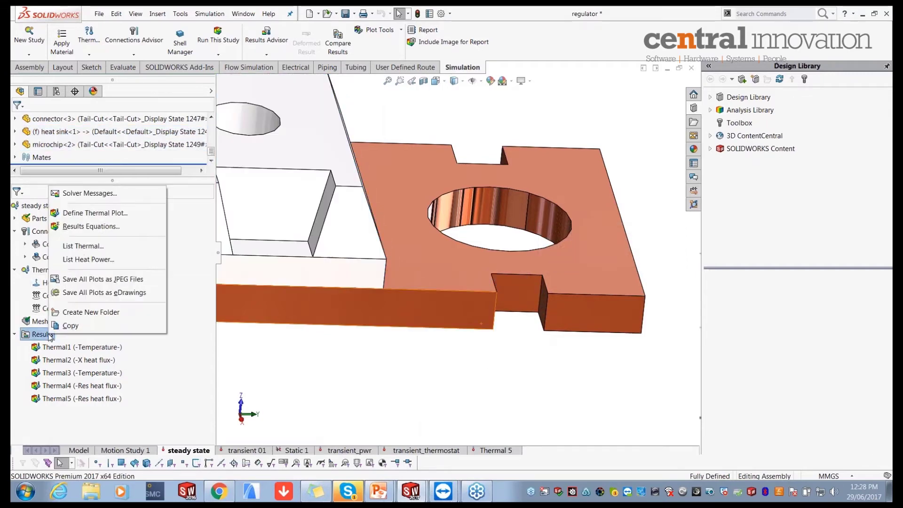
pyautogui.click(89, 260)
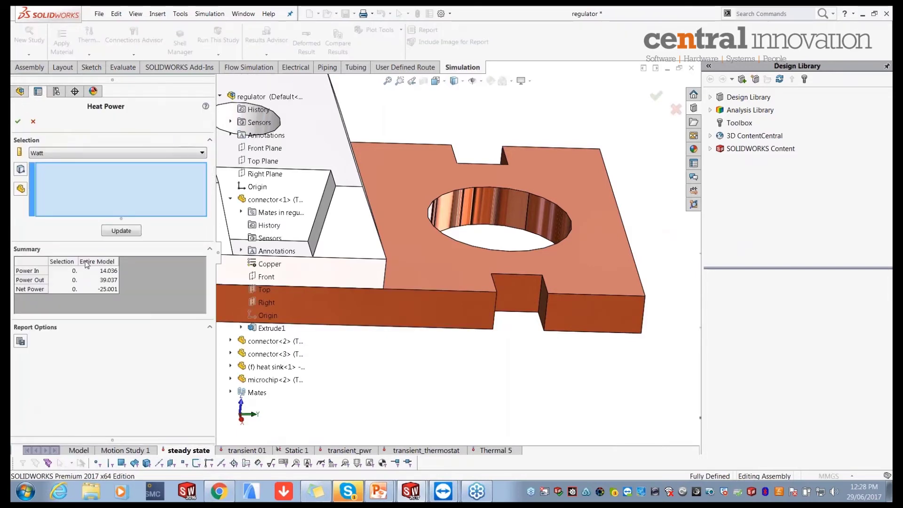
pyautogui.click(131, 153)
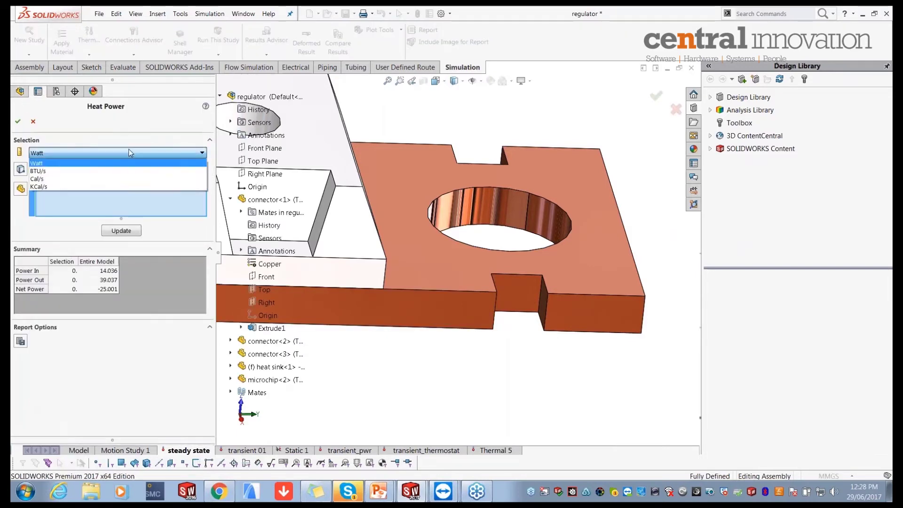
pyautogui.click(70, 164)
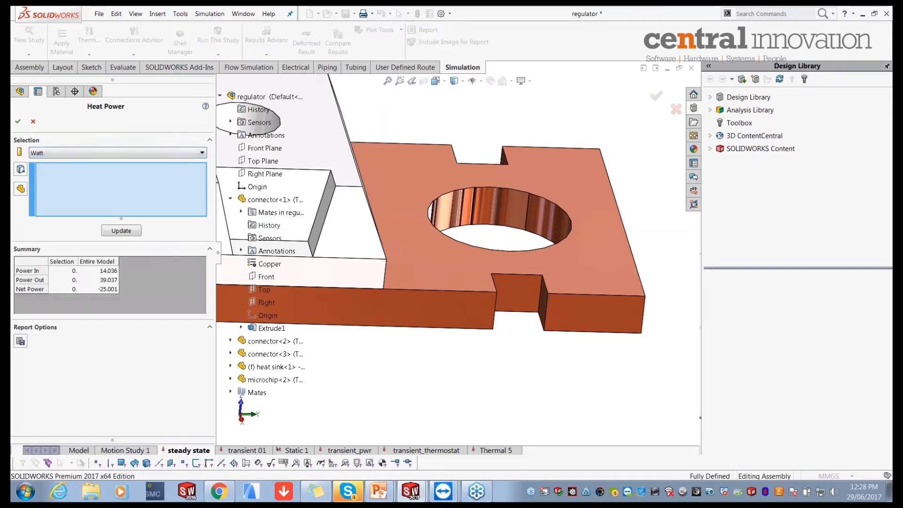
# Evaluate the heat power through the heat sink's large underside face, move its callout closer to the model, and close the heat power listing.
pyautogui.moveTo(533, 383); pyautogui.dragTo(521, 282, button='middle')
pyautogui.scroll(2, 522, 286)
pyautogui.click(420, 371)
pyautogui.moveTo(419, 371); pyautogui.dragTo(452, 369, button='middle')
pyautogui.scroll(3, 451, 370)
pyautogui.scroll(-1, 329, 285)
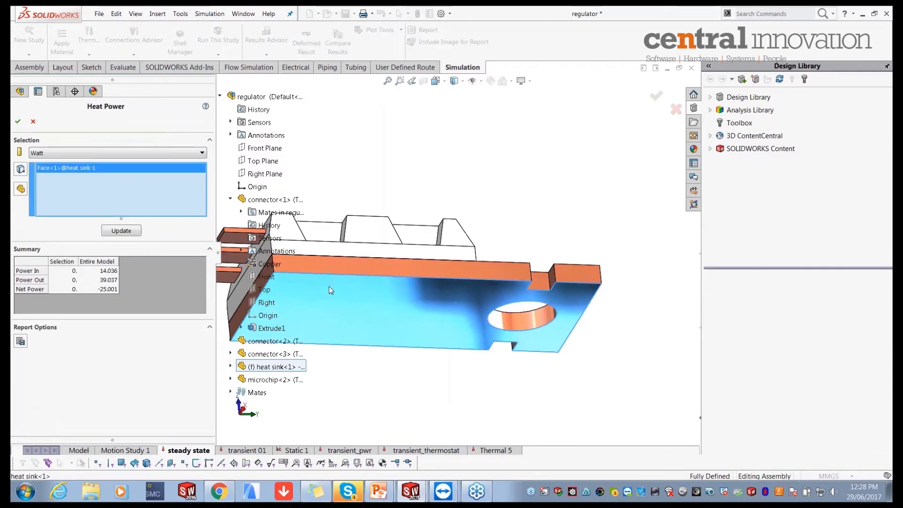
pyautogui.click(121, 231)
pyautogui.click(121, 230)
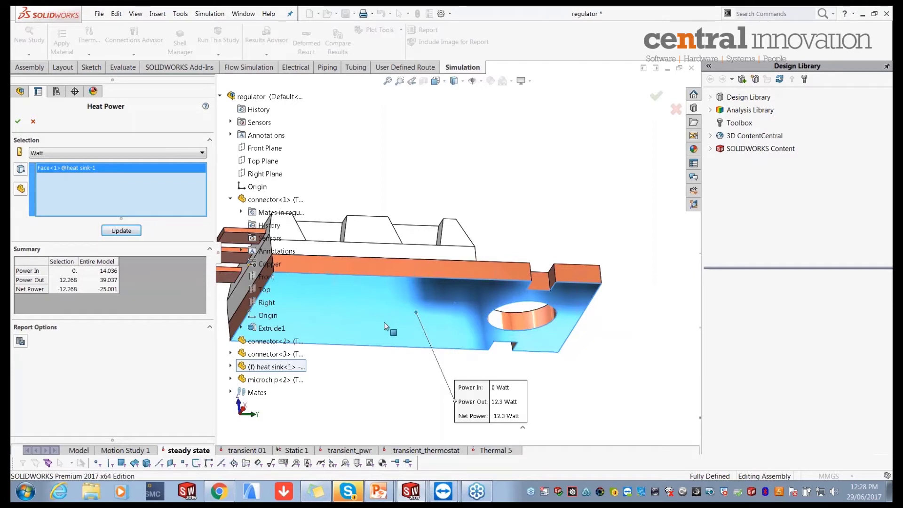
pyautogui.moveTo(399, 312); pyautogui.dragTo(420, 302, button='middle')
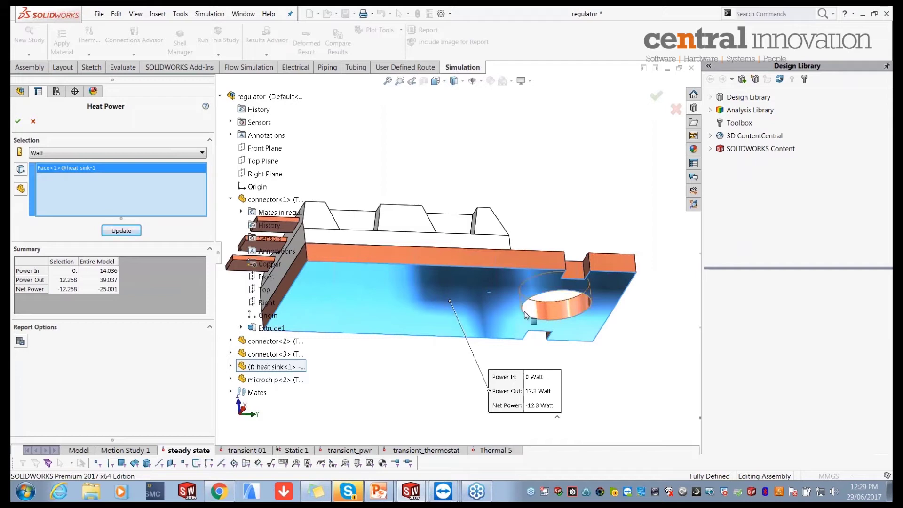
pyautogui.moveTo(543, 386); pyautogui.dragTo(523, 377)
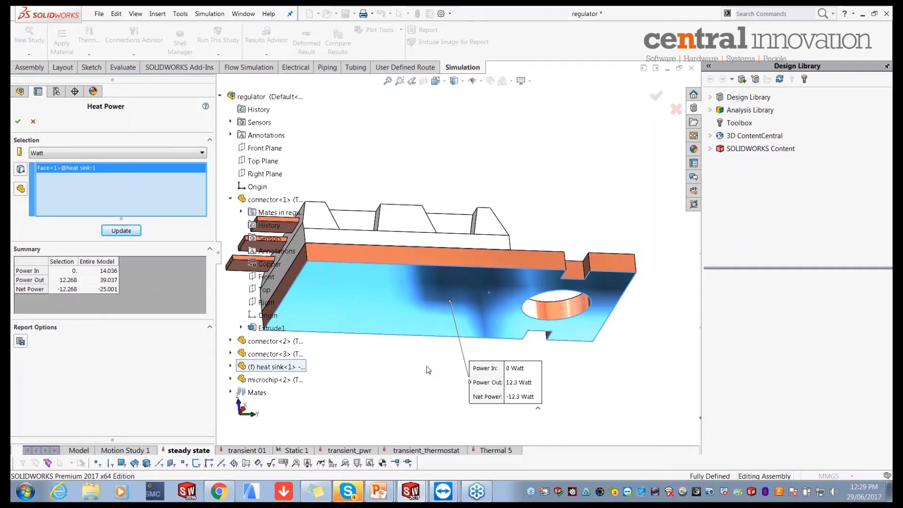
pyautogui.click(34, 122)
# List the nodal temperatures in Kelvin for the steady state study and enlarge the results window to review the values.
pyautogui.rightClick(42, 334)
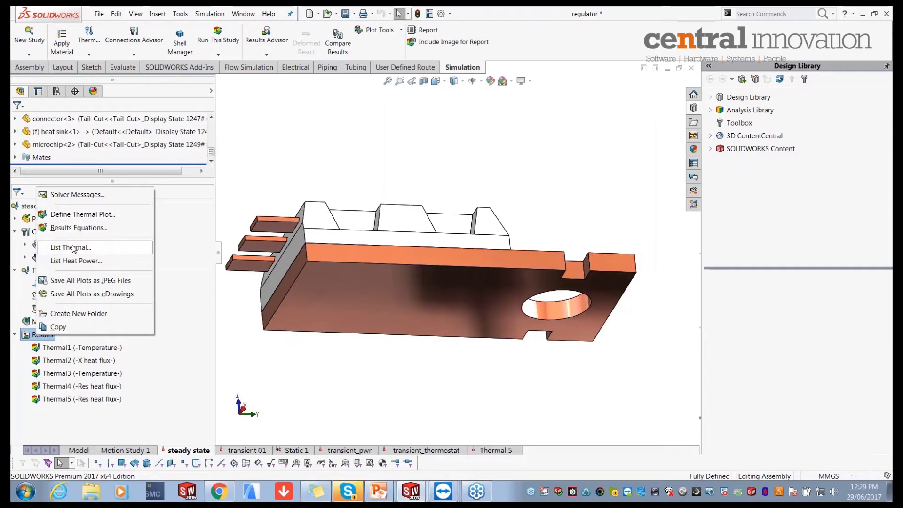
pyautogui.click(73, 248)
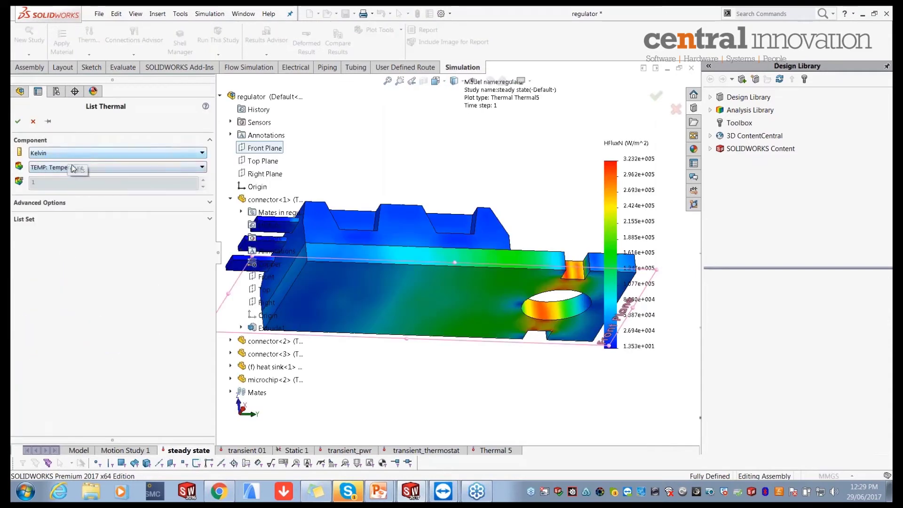
pyautogui.click(17, 121)
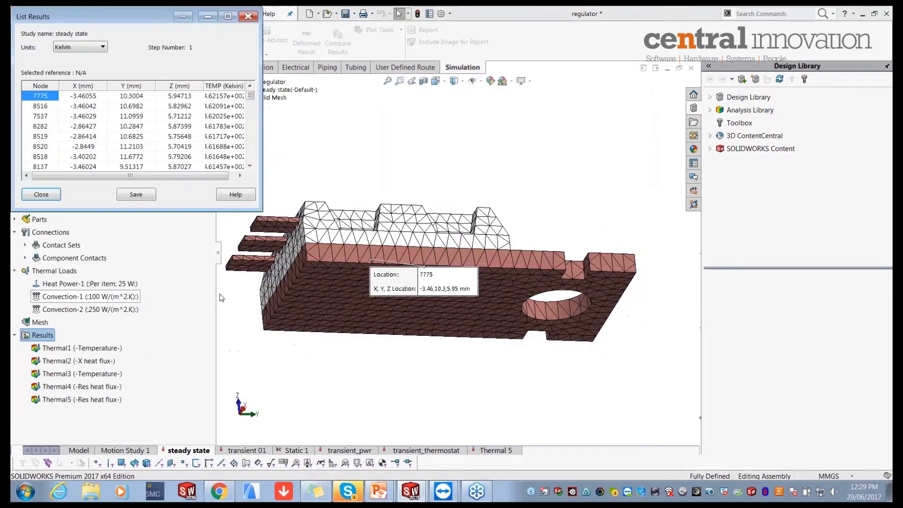
pyautogui.moveTo(262, 211); pyautogui.dragTo(450, 311)
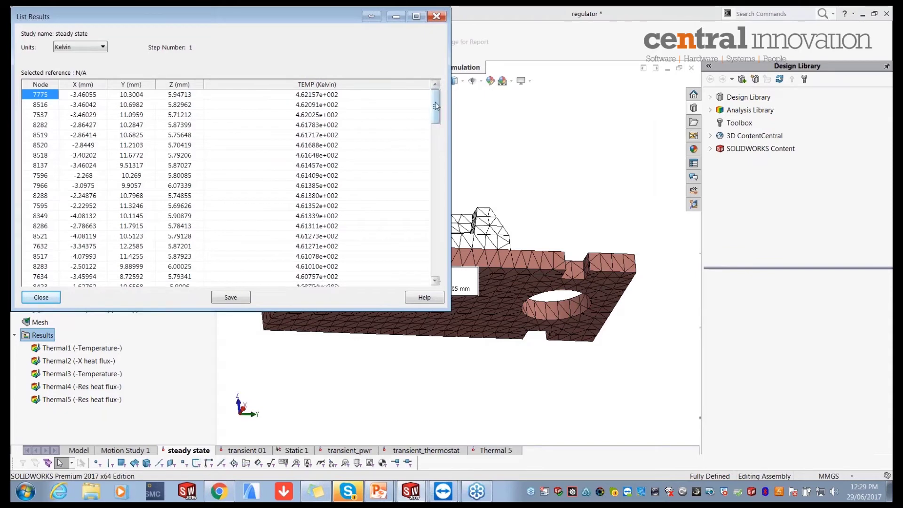
pyautogui.moveTo(435, 106)
pyautogui.mouseDown()
pyautogui.moveTo(437, 267)
pyautogui.moveTo(436, 94)
pyautogui.mouseUp()
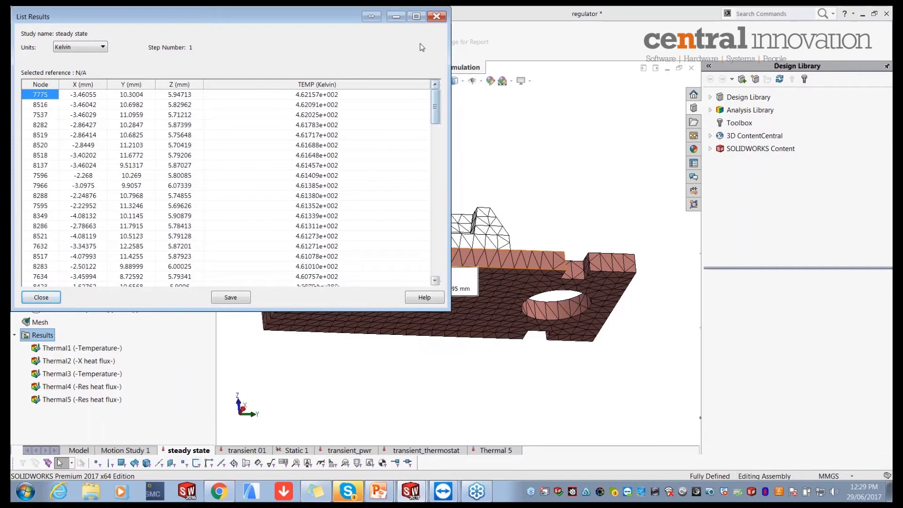
# Close the listed nodal temperature results and display the Thermal1 temperature plot of the steady state study.
pyautogui.click(436, 16)
pyautogui.moveTo(443, 103); pyautogui.dragTo(442, 97, button='middle')
pyautogui.scroll(-1, 441, 228)
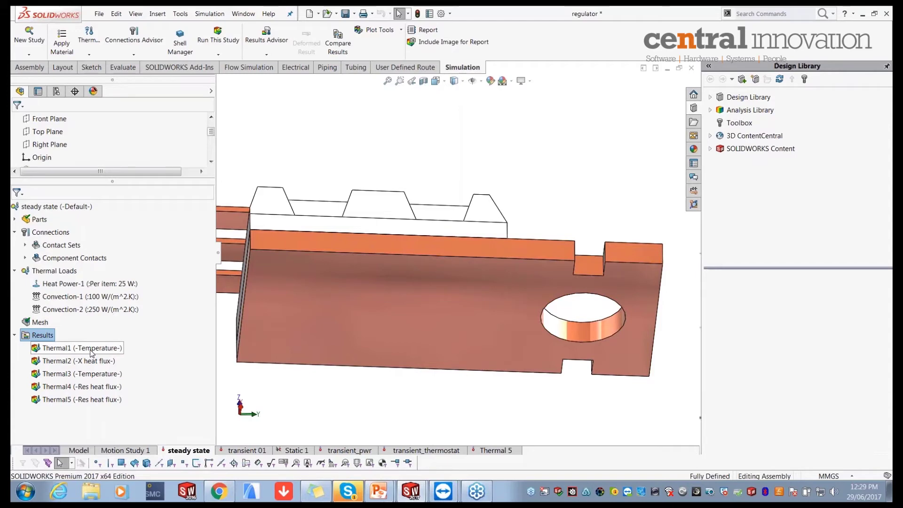
pyautogui.doubleClick(111, 351)
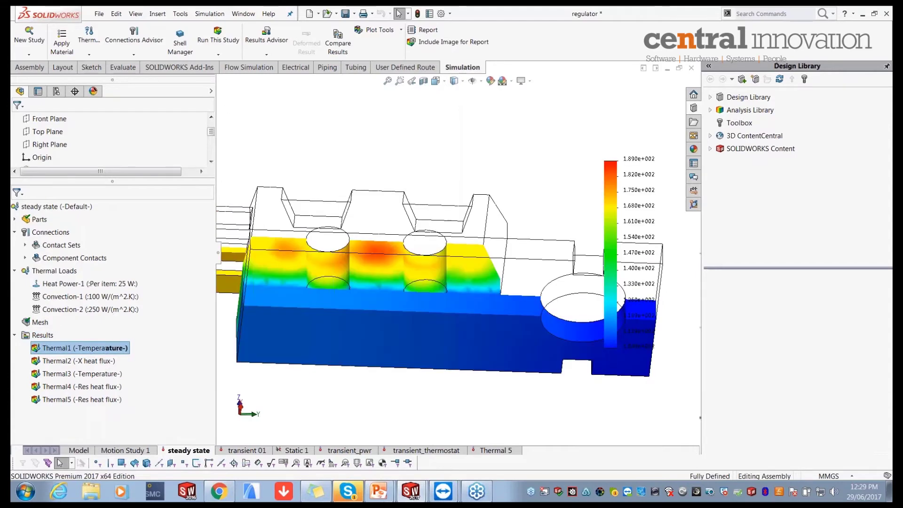
# Probe the temperature at a location on the microchip's cut face, between the two holes, and close the probe.
pyautogui.click(378, 30)
pyautogui.click(378, 83)
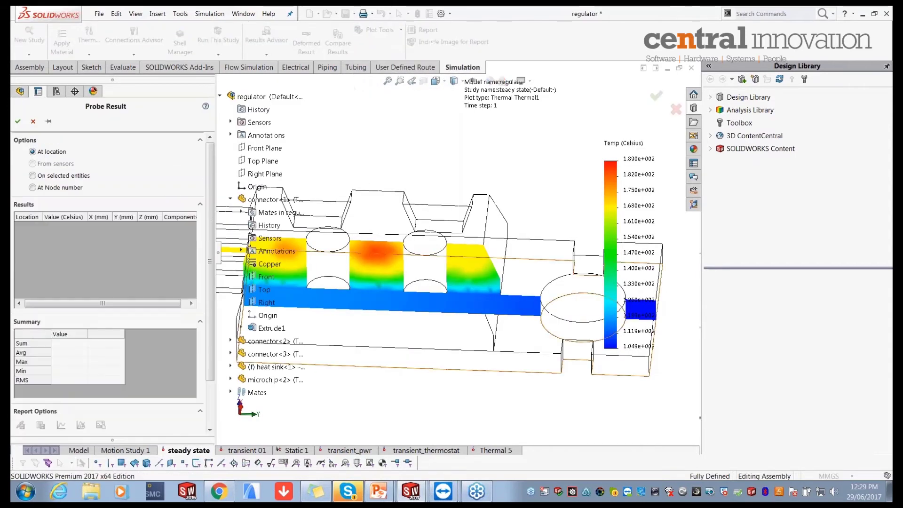
pyautogui.click(372, 268)
pyautogui.moveTo(427, 313); pyautogui.dragTo(478, 280)
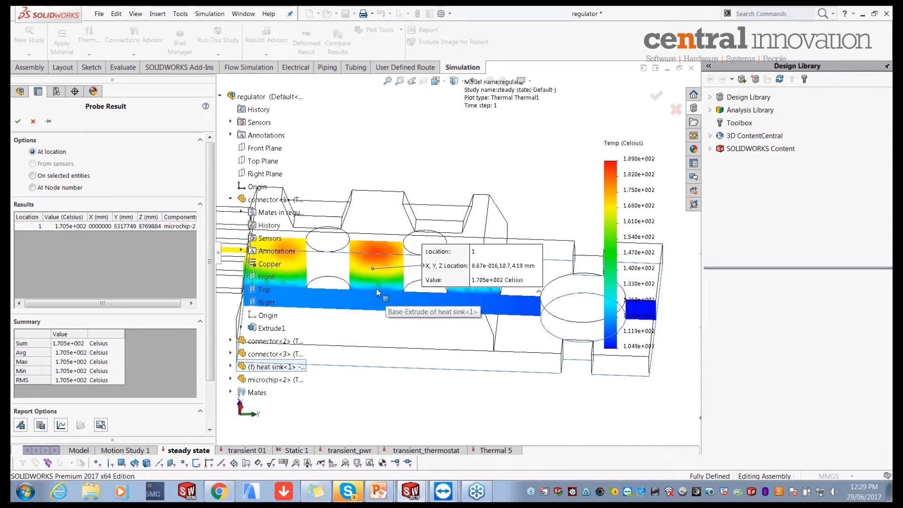
pyautogui.click(676, 114)
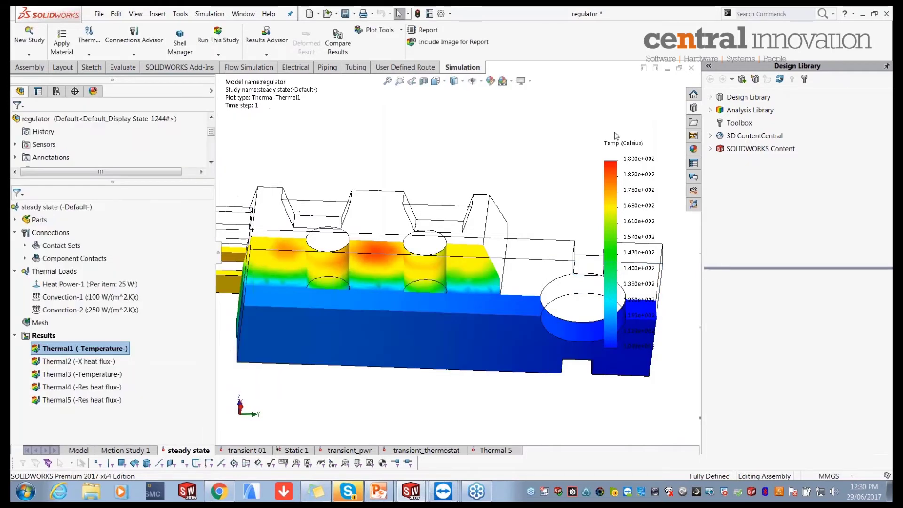
# Look at the Transient solution options in the steady state study's properties, and leave them without applying changes.
pyautogui.moveTo(491, 165); pyautogui.dragTo(523, 243, button='middle')
pyautogui.scroll(2, 424, 243)
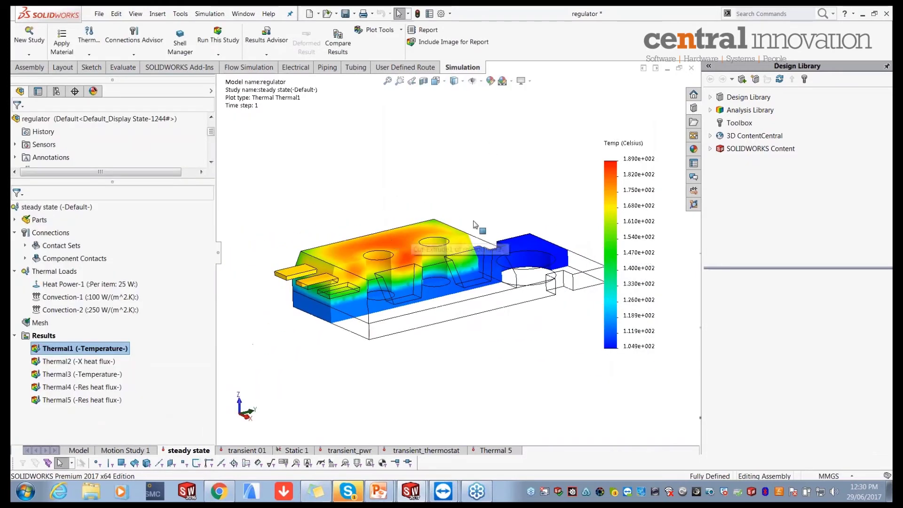
pyautogui.moveTo(474, 225); pyautogui.dragTo(467, 244, button='middle')
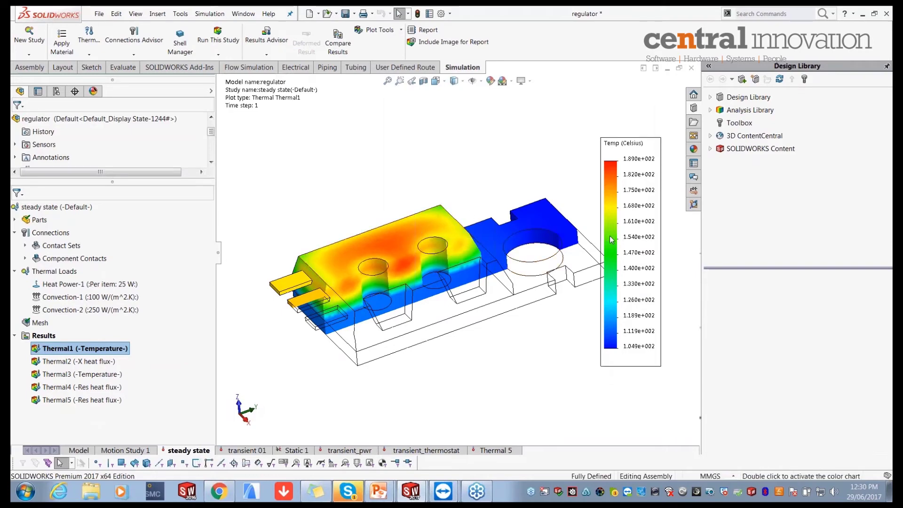
pyautogui.scroll(-1, 610, 236)
pyautogui.scroll(1, 609, 235)
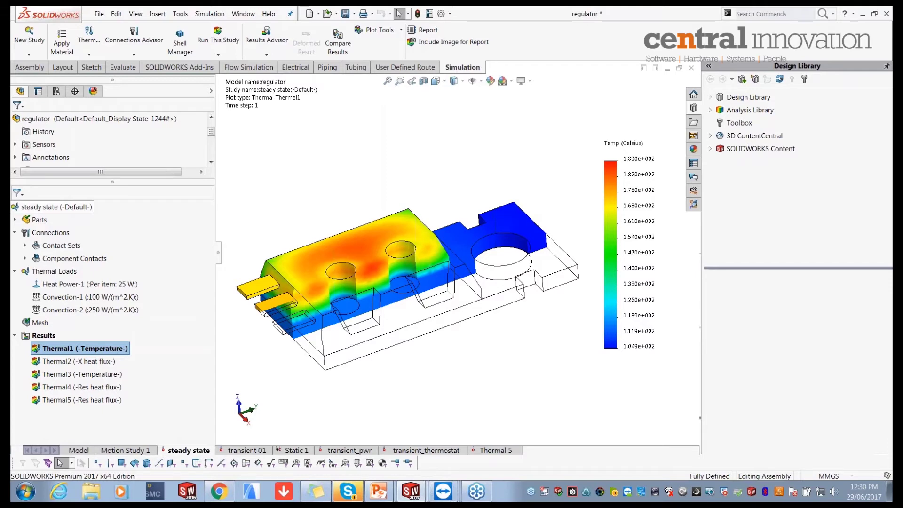
pyautogui.rightClick(63, 208)
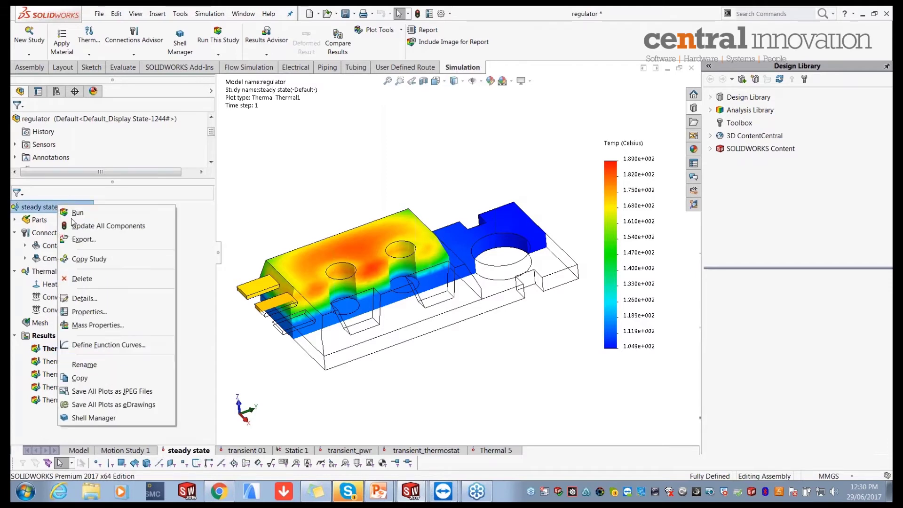
pyautogui.click(82, 312)
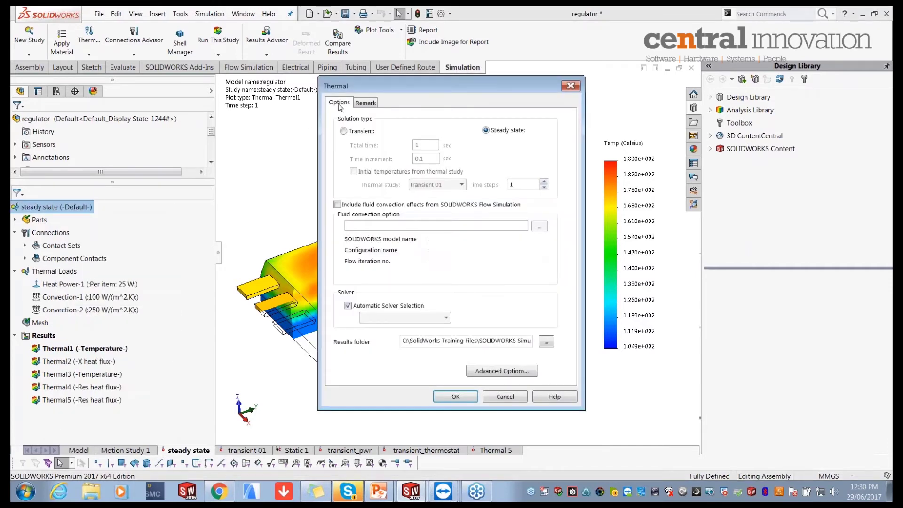
pyautogui.click(362, 134)
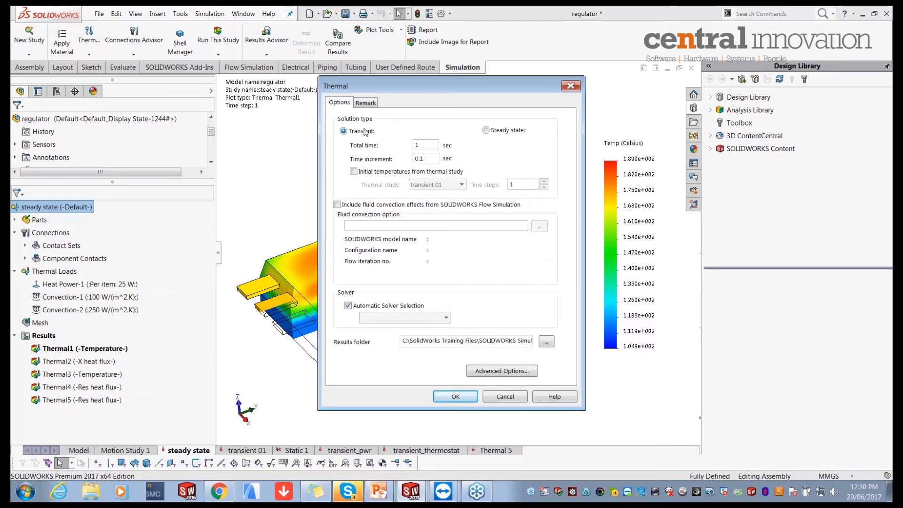
pyautogui.click(505, 396)
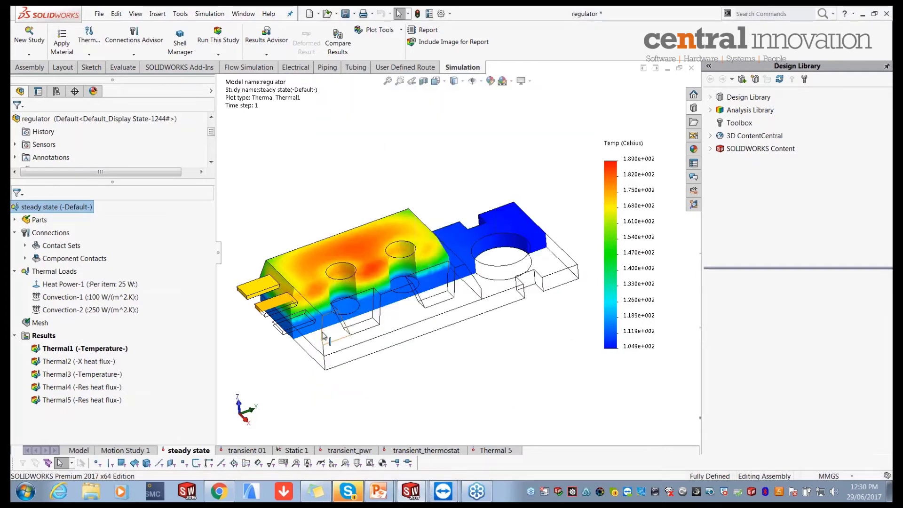
# Return to the assembly model and select the outer lower corner vertex of the middle connector.
pyautogui.scroll(-2, 323, 335)
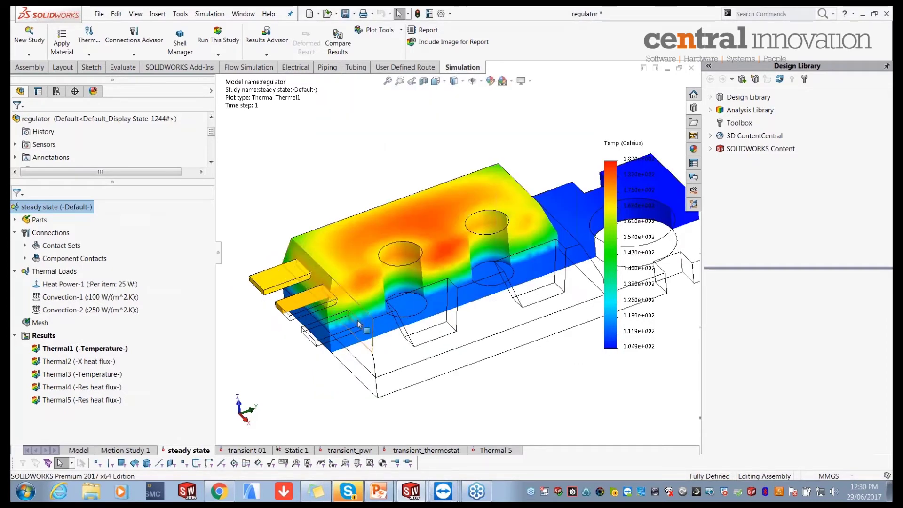
pyautogui.scroll(-1, 357, 323)
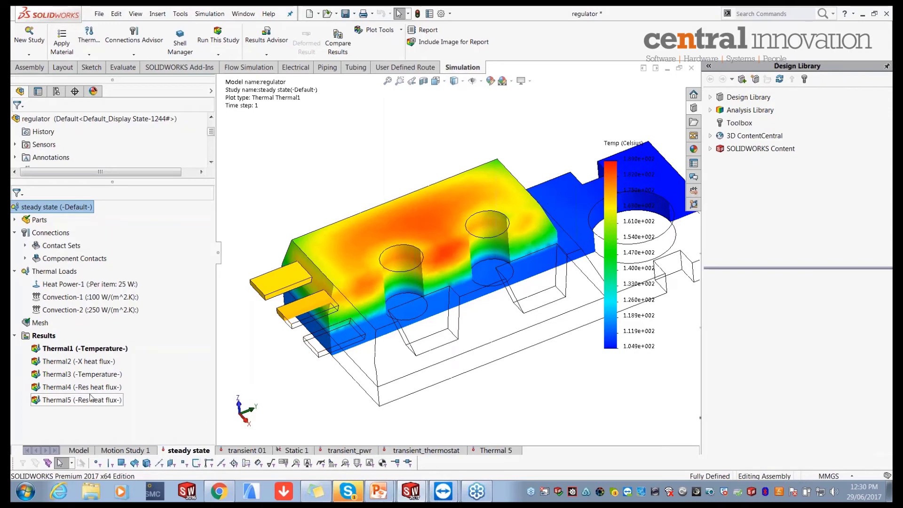
pyautogui.click(78, 450)
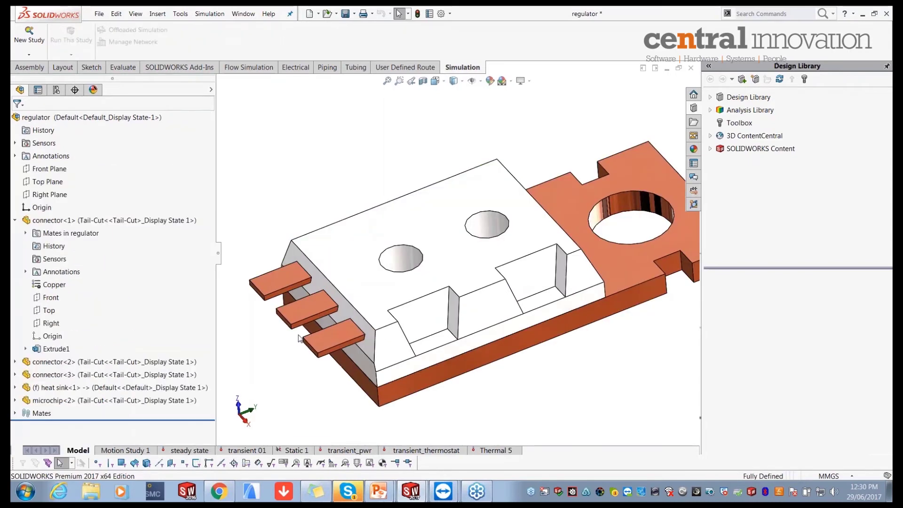
pyautogui.scroll(-3, 299, 338)
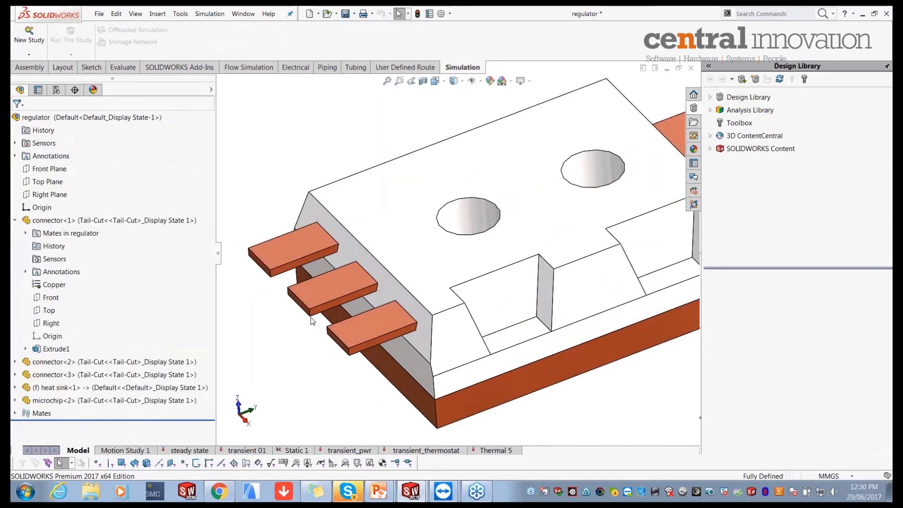
pyautogui.click(310, 309)
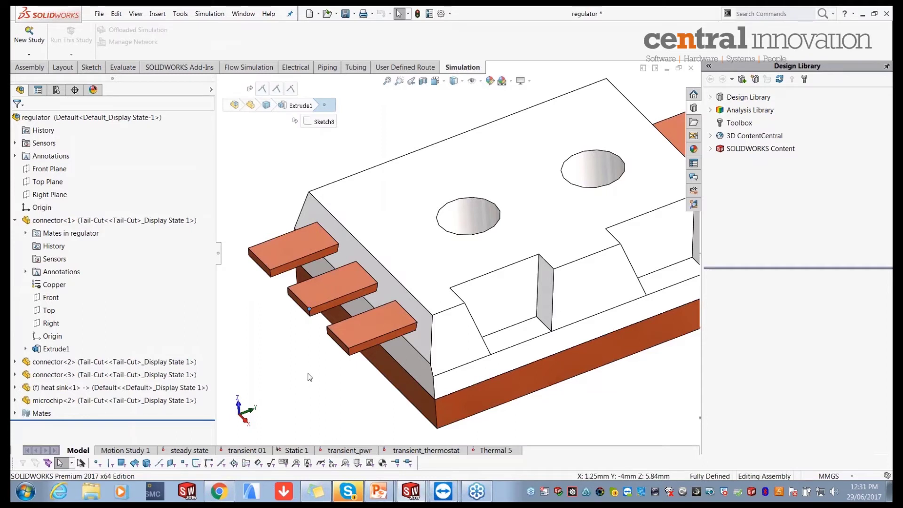
pyautogui.scroll(-2, 310, 311)
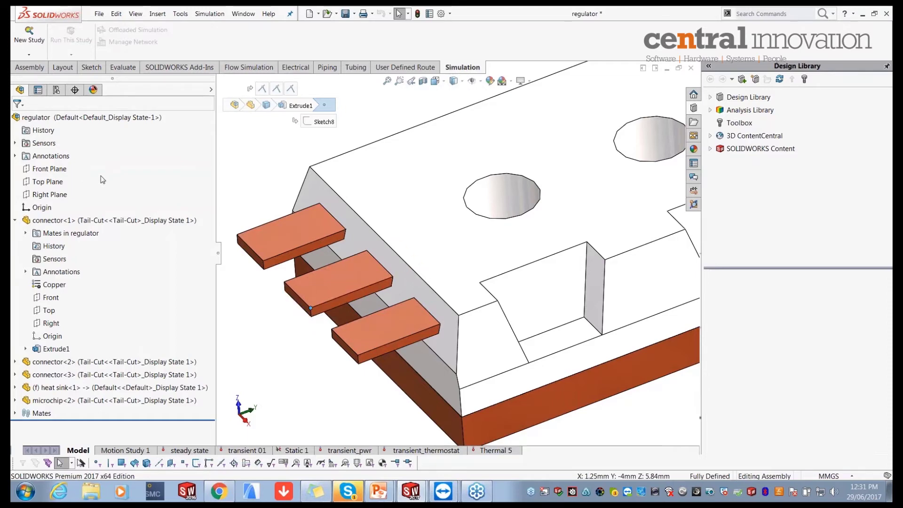
# Start a new Simulation Data sensor for the thermal quantity TEMP: Temperature, with units in Celsius.
pyautogui.rightClick(43, 147)
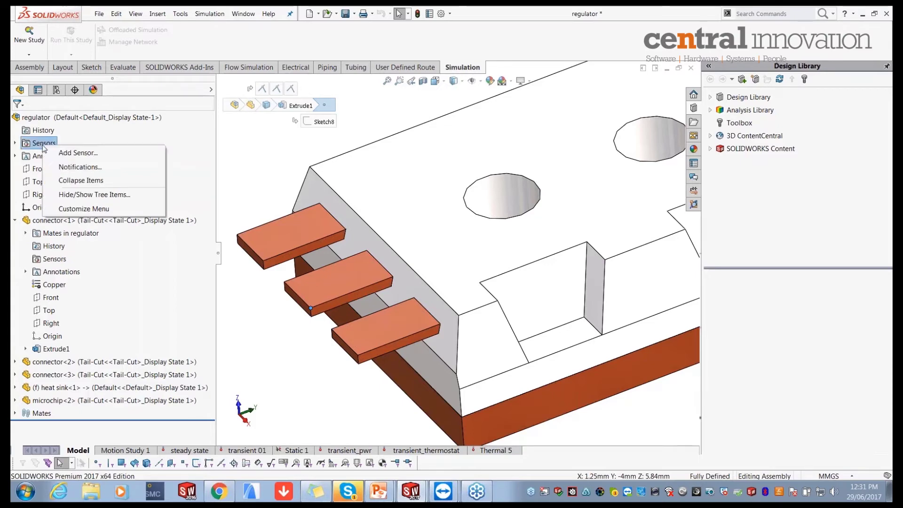
pyautogui.click(77, 154)
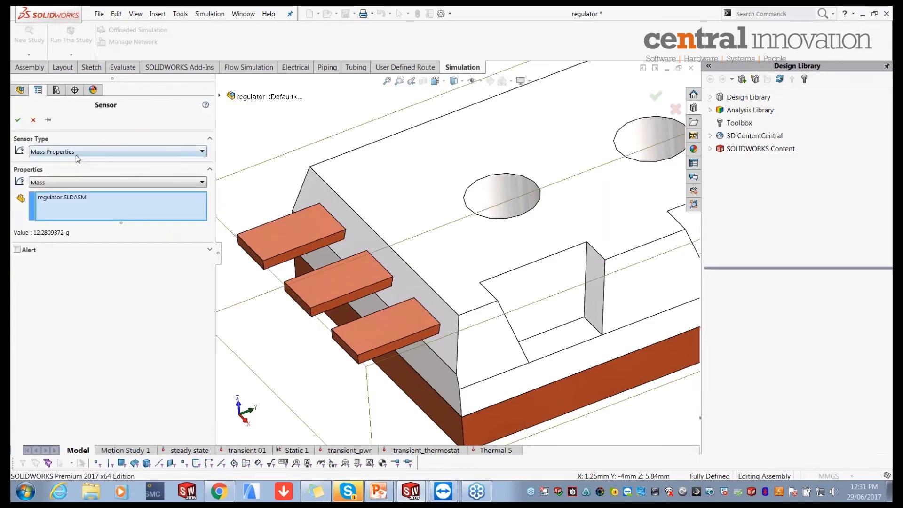
pyautogui.click(76, 152)
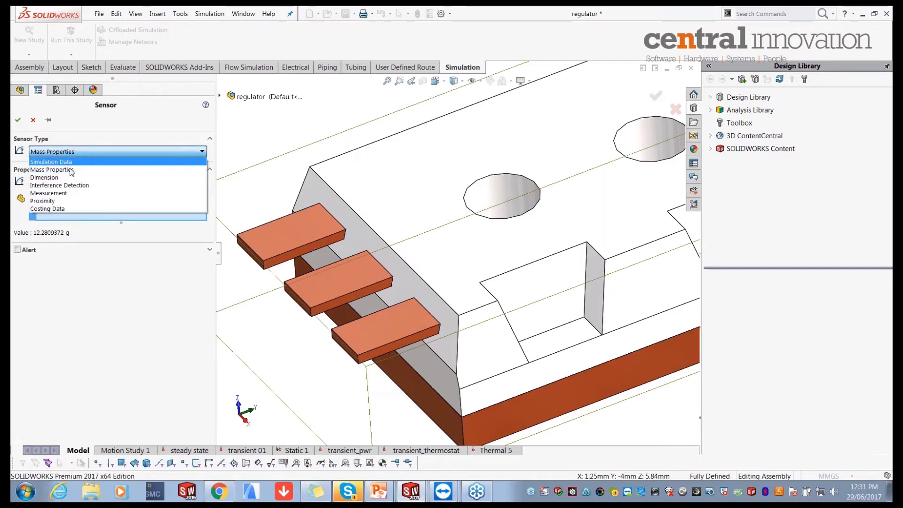
pyautogui.click(69, 162)
pyautogui.click(185, 197)
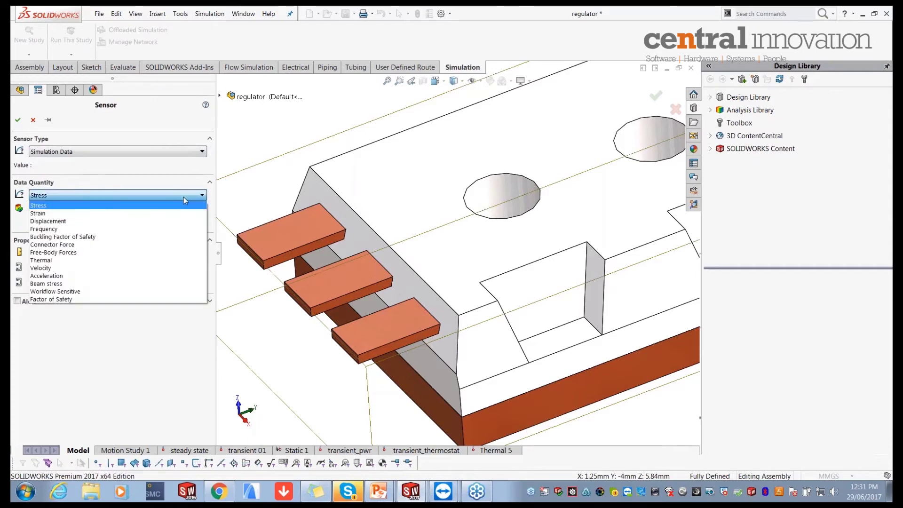
pyautogui.click(40, 260)
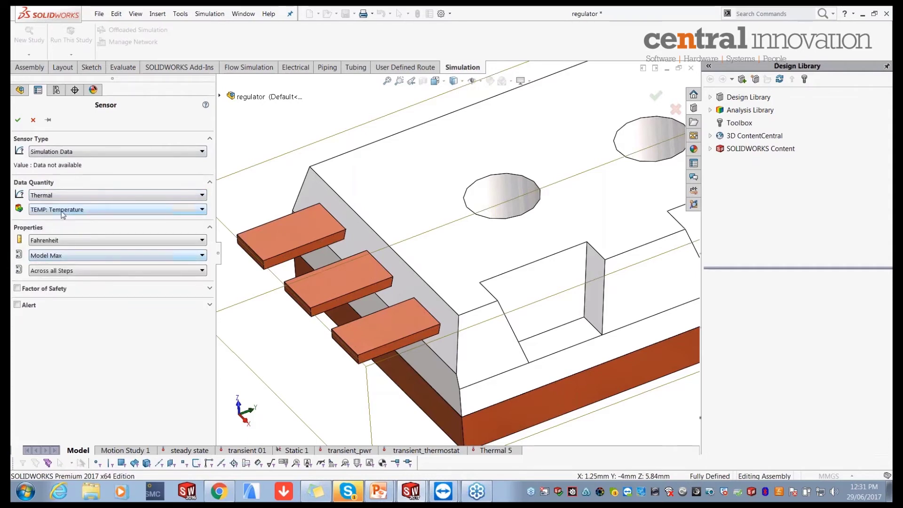
pyautogui.click(64, 241)
pyautogui.click(45, 266)
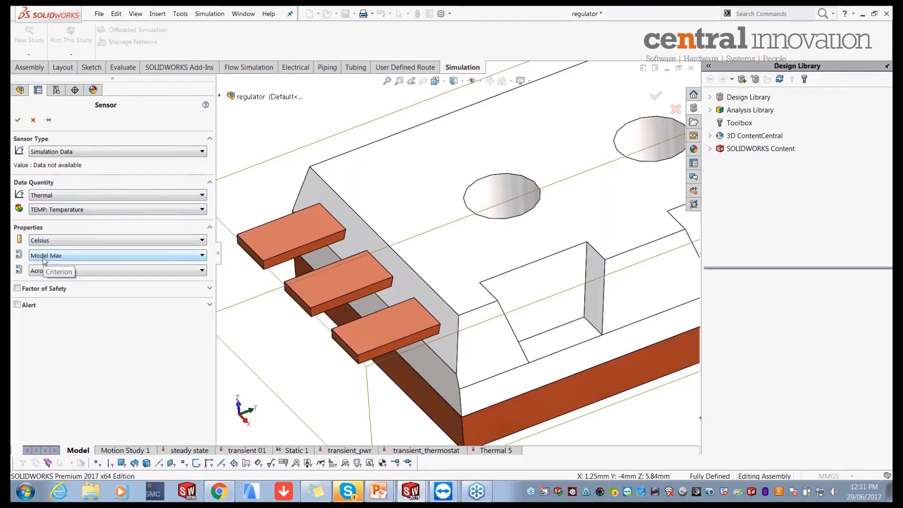
# Set the sensor criterion to Max over Selected Entities, replacing the assembly with the middle connector's outer corner vertex.
pyautogui.scroll(2, 450, 263)
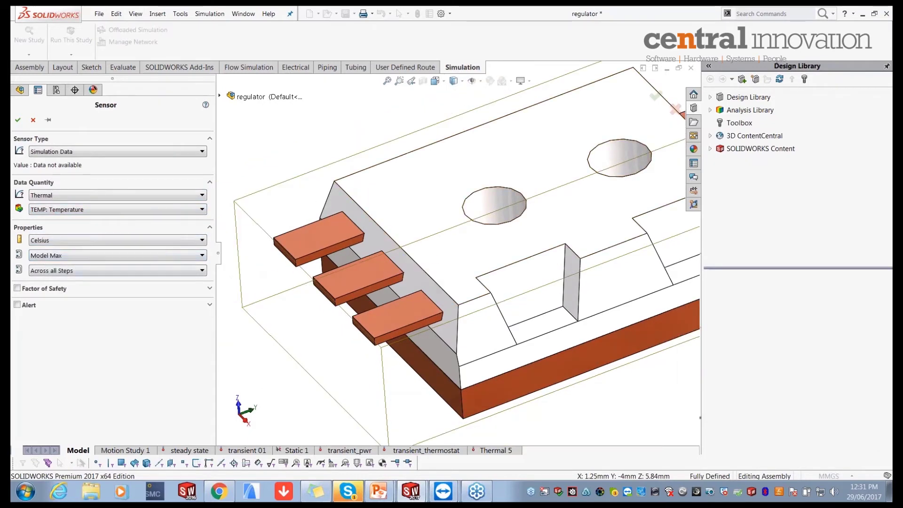
pyautogui.click(112, 258)
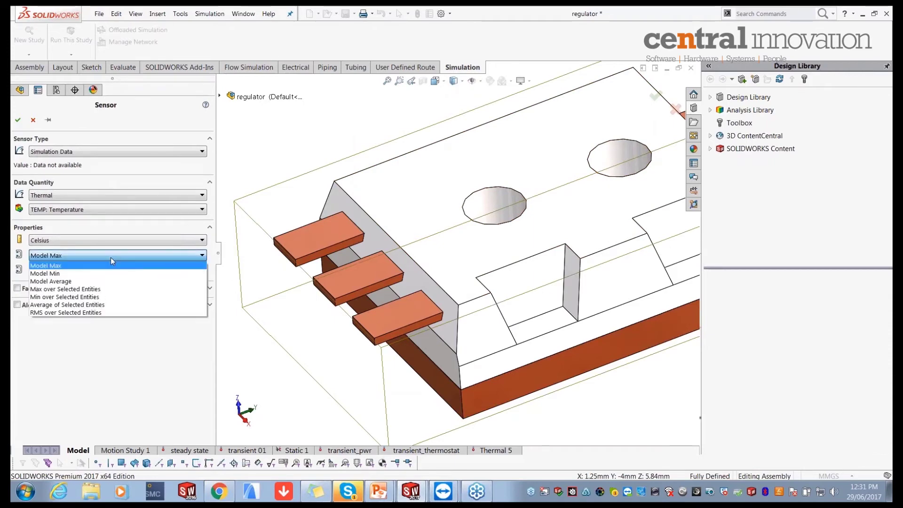
pyautogui.click(58, 289)
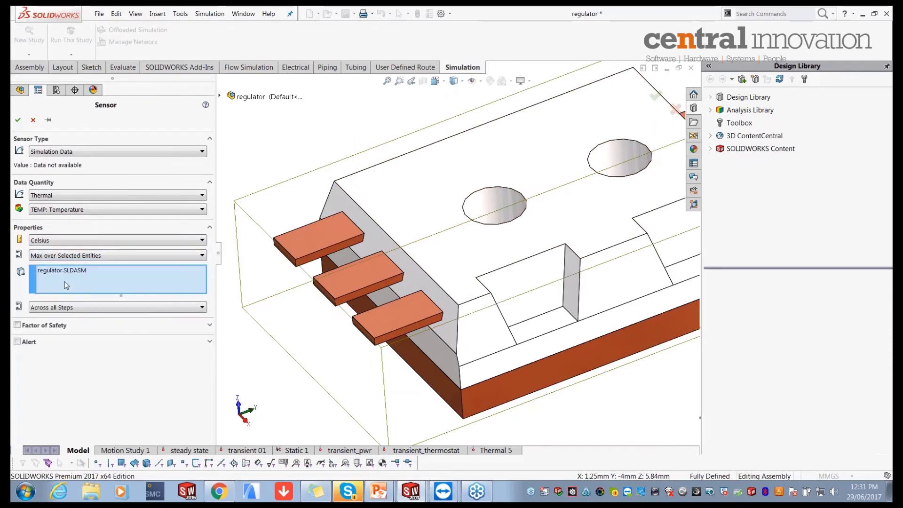
pyautogui.rightClick(65, 283)
pyautogui.click(94, 292)
pyautogui.click(335, 299)
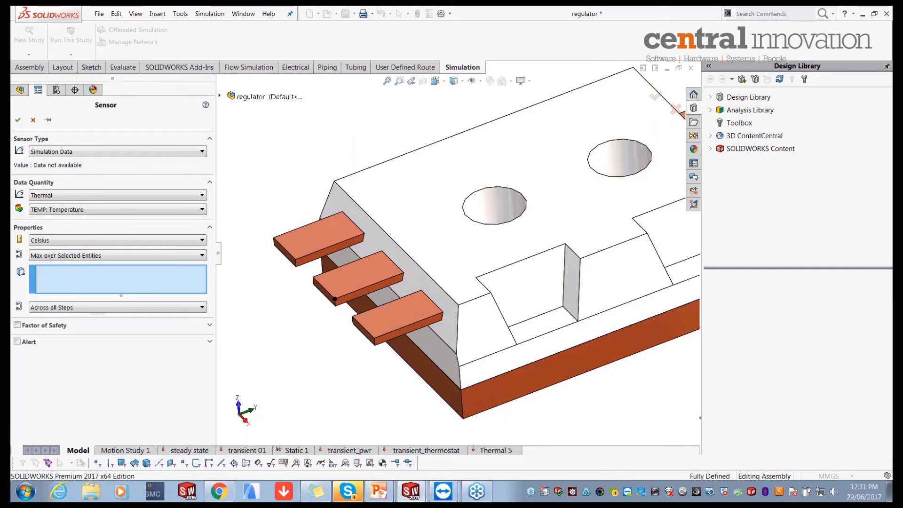
# Set the sensor's step criterion to Transient, accept the sensor, and dismiss the unsaved document reminder.
pyautogui.click(198, 309)
pyautogui.click(43, 334)
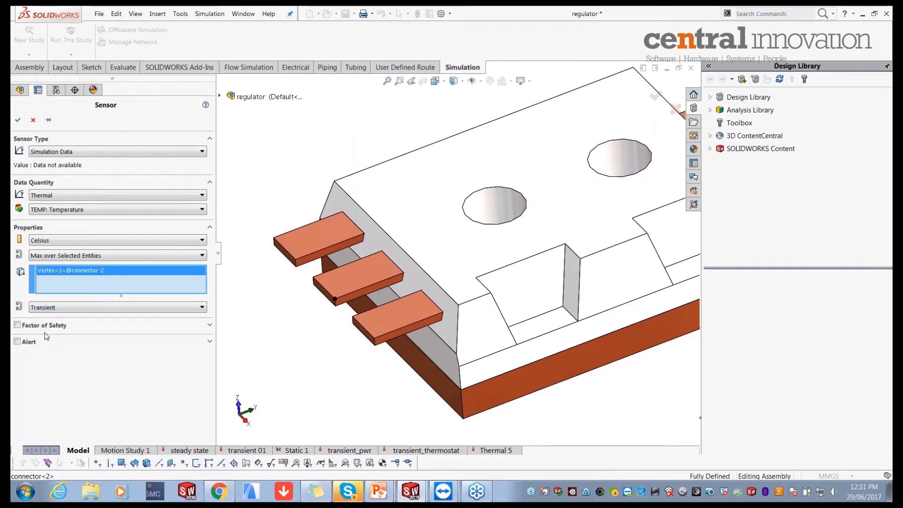
pyautogui.click(25, 123)
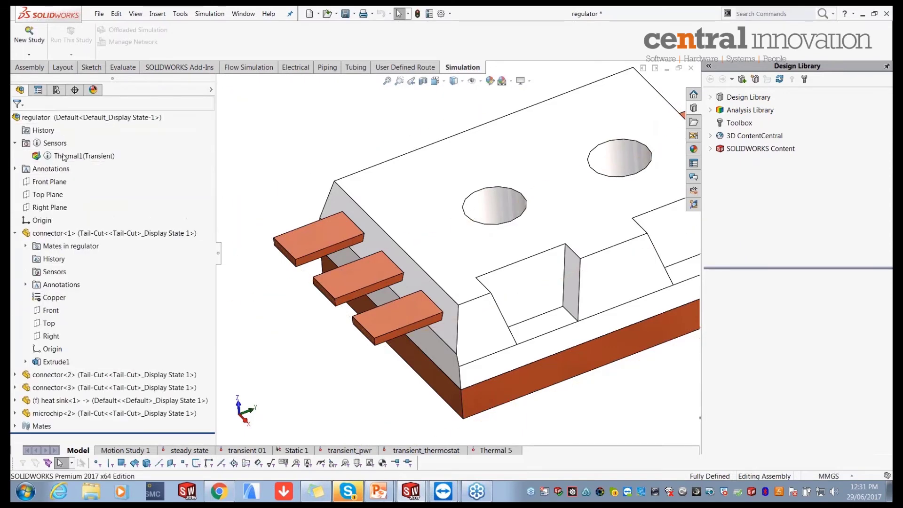
pyautogui.moveTo(65, 159)
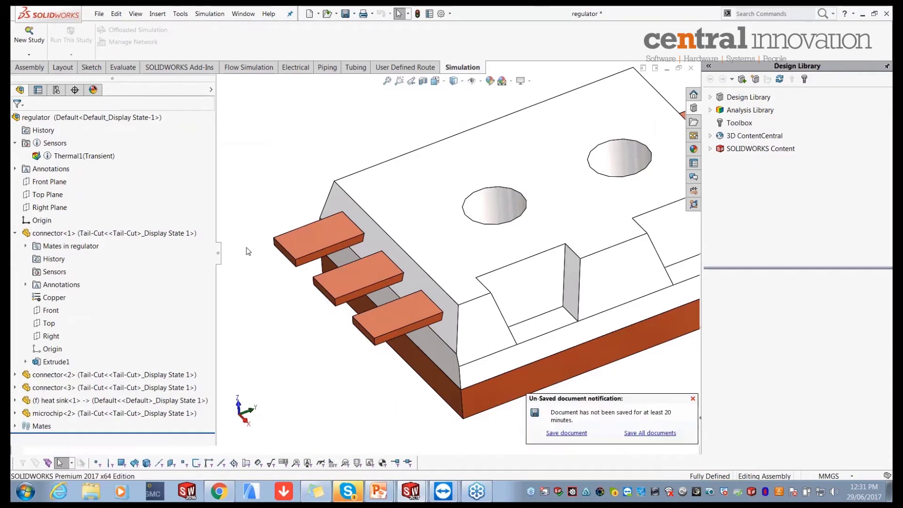
pyautogui.click(693, 399)
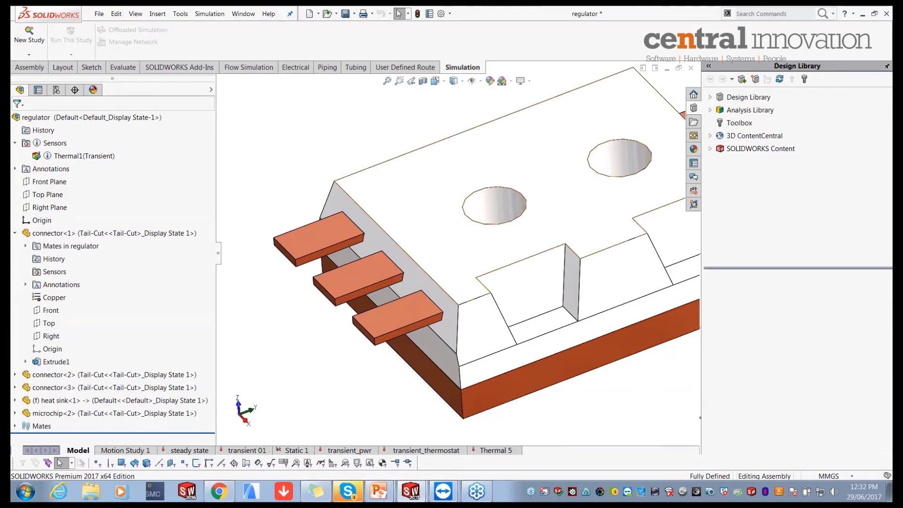
# Create a new simulation study of type Thermal, keeping the default name.
pyautogui.click(32, 54)
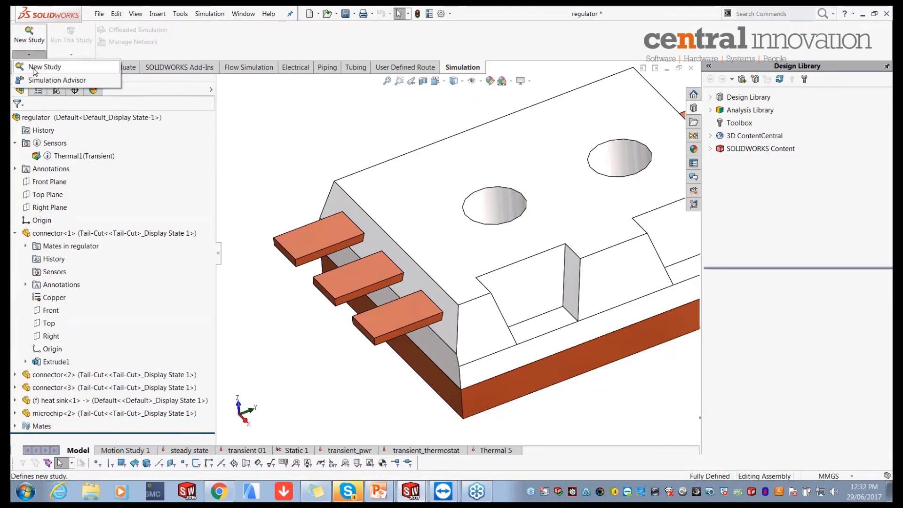
pyautogui.click(33, 68)
pyautogui.click(21, 238)
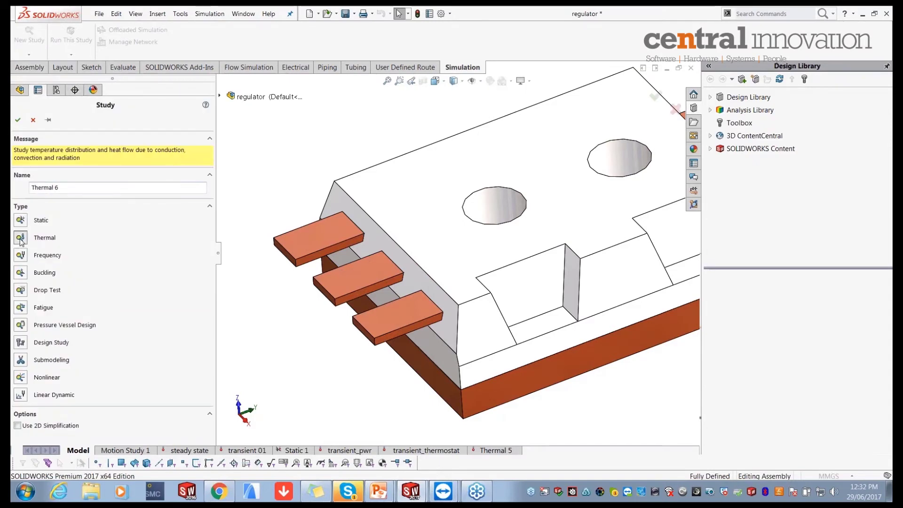
pyautogui.click(18, 119)
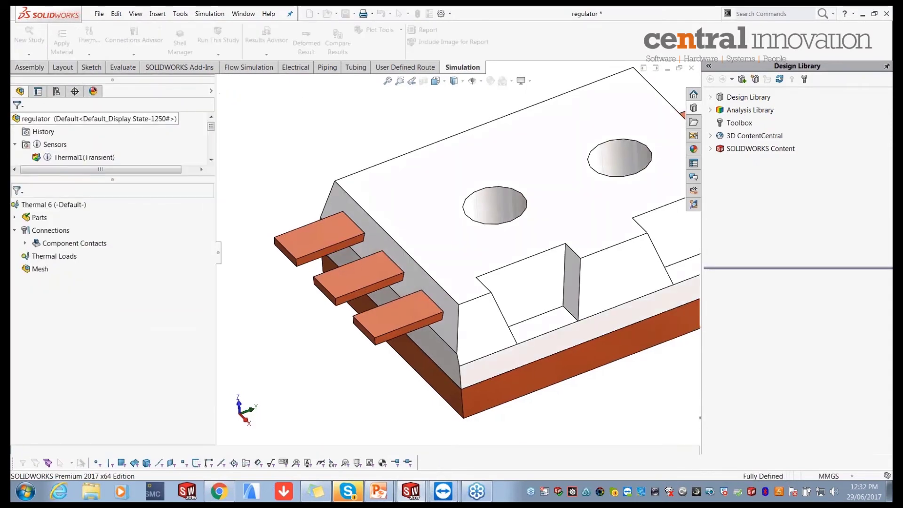
# Set the Thermal 6 study's solution type to Transient with a total time of 300 sec and a time increment of 10 sec.
pyautogui.rightClick(72, 207)
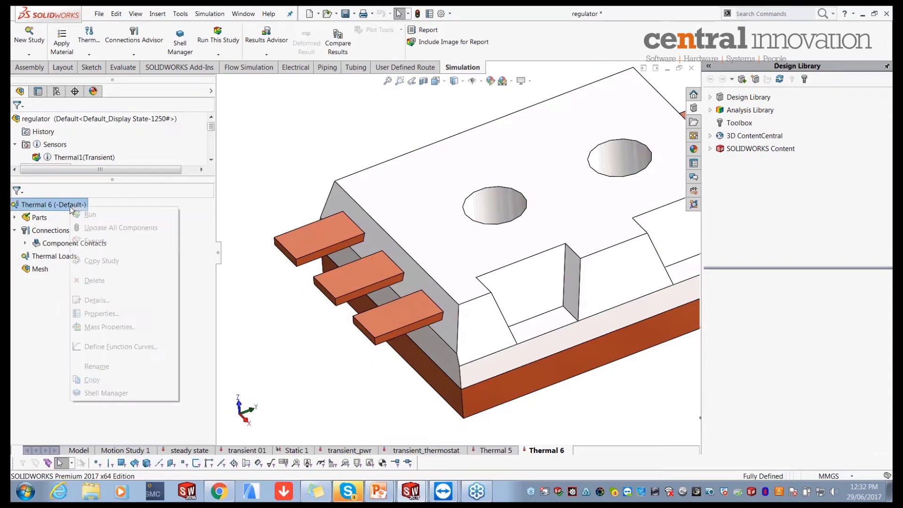
pyautogui.click(126, 314)
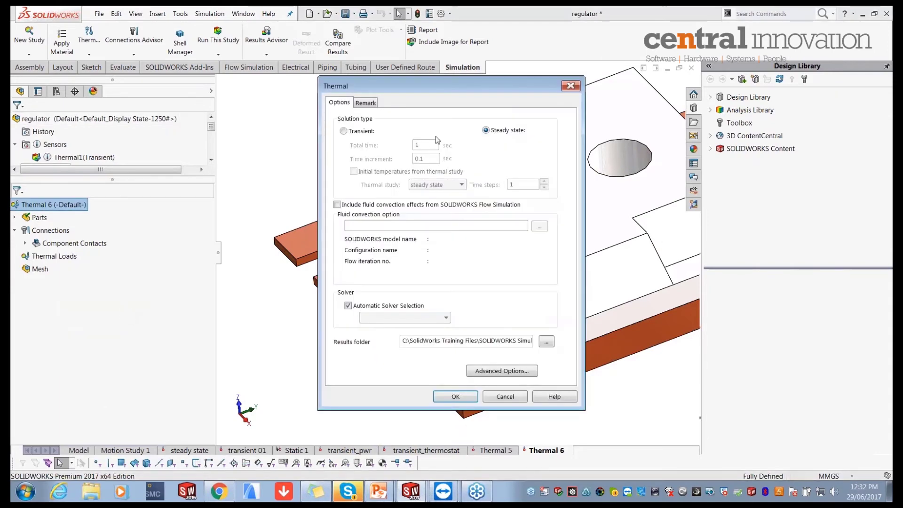
pyautogui.click(374, 133)
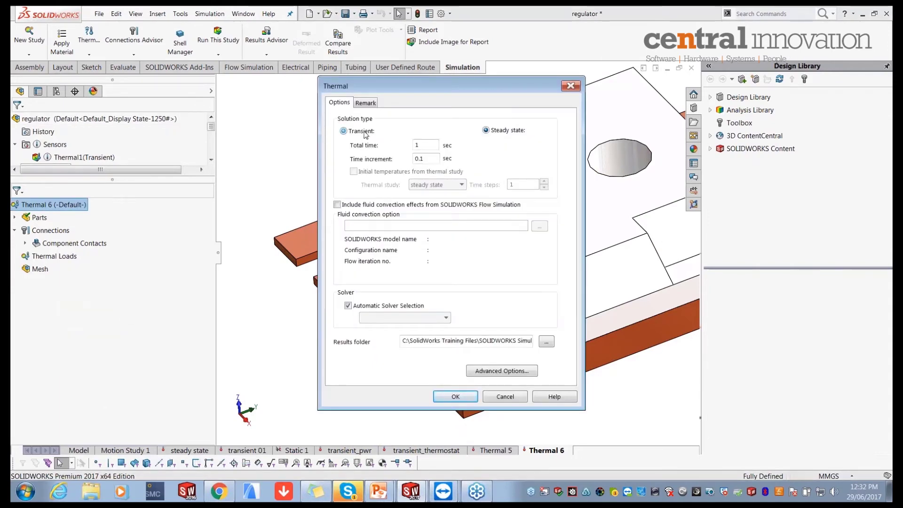
pyautogui.doubleClick(423, 144)
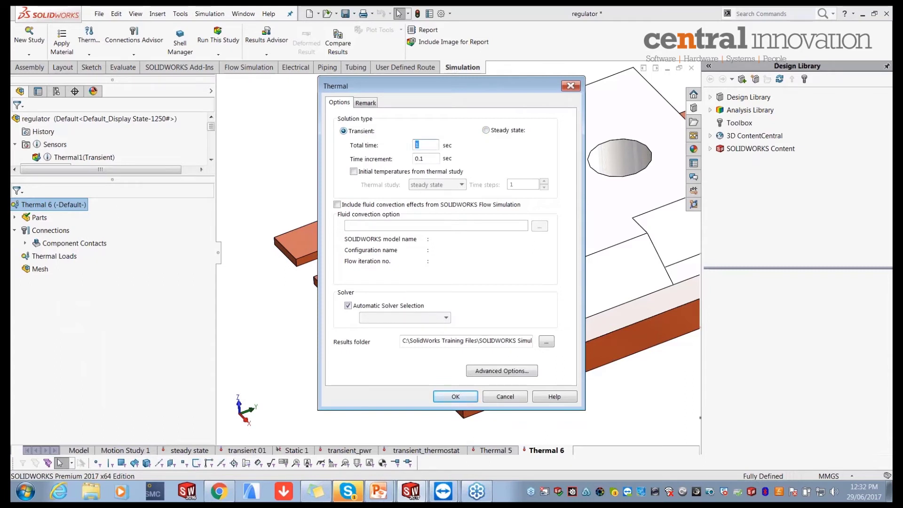
pyautogui.write('300')
pyautogui.press('Tab')
pyautogui.moveTo(419, 88); pyautogui.dragTo(264, 81)
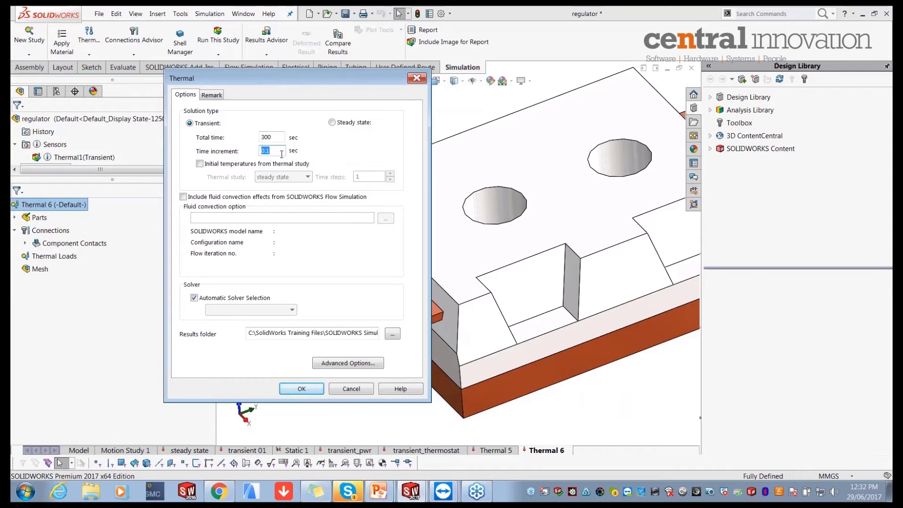
pyautogui.write('10')
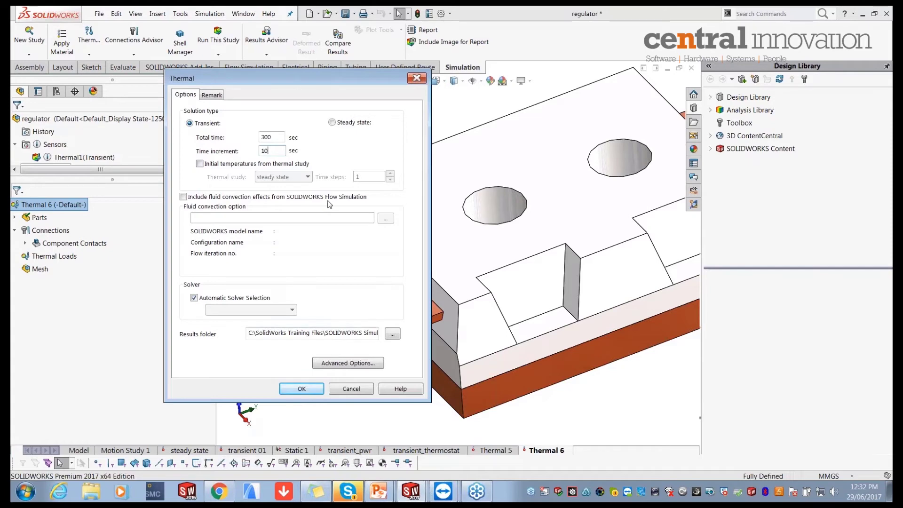
pyautogui.click(303, 389)
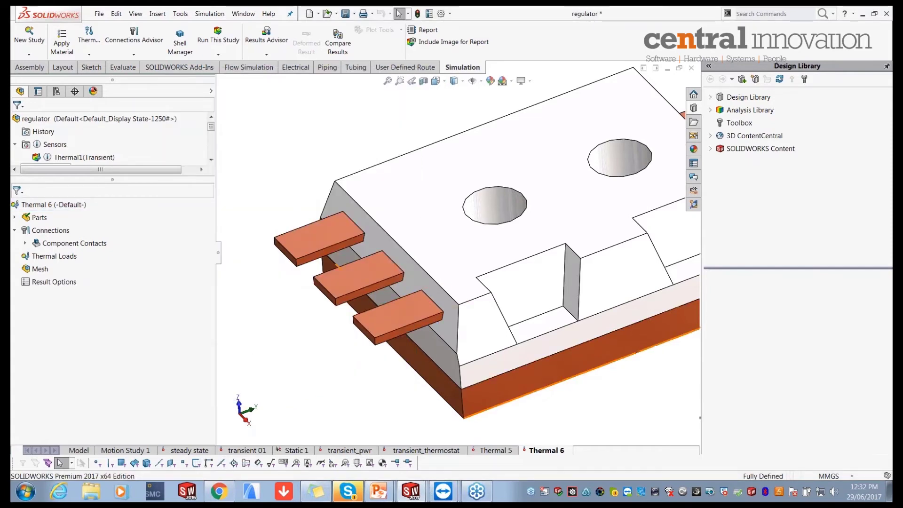
# Copy the parts, connections, thermal loads and mesh from the Thermal 5 study into Thermal 6 and dismiss the remesh reminder.
pyautogui.press('f')
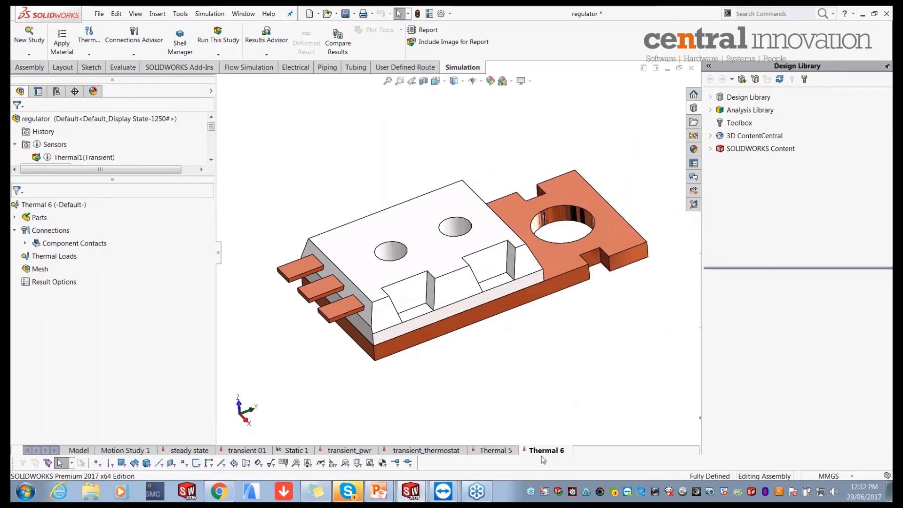
pyautogui.click(494, 450)
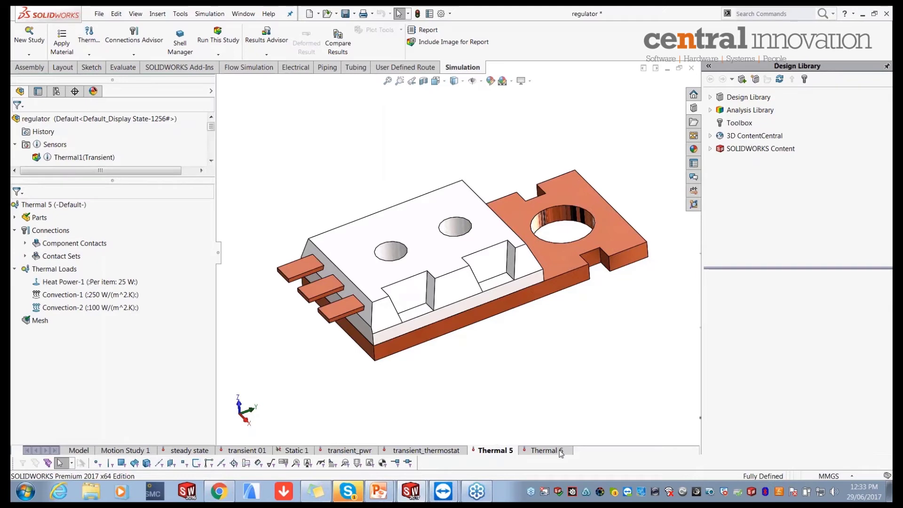
pyautogui.click(39, 217)
pyautogui.keyDown('ctrl'); pyautogui.click(49, 229); pyautogui.keyUp('ctrl')
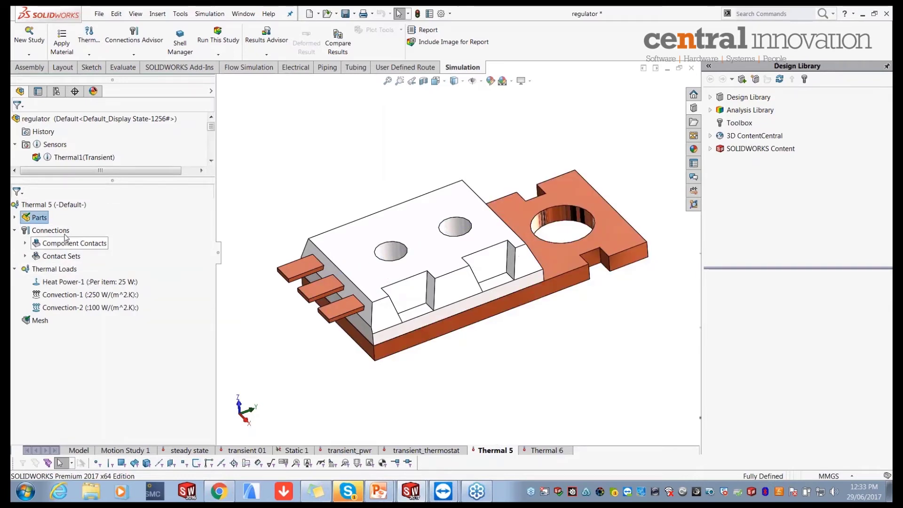
pyautogui.keyDown('ctrl'); pyautogui.click(59, 271); pyautogui.keyUp('ctrl')
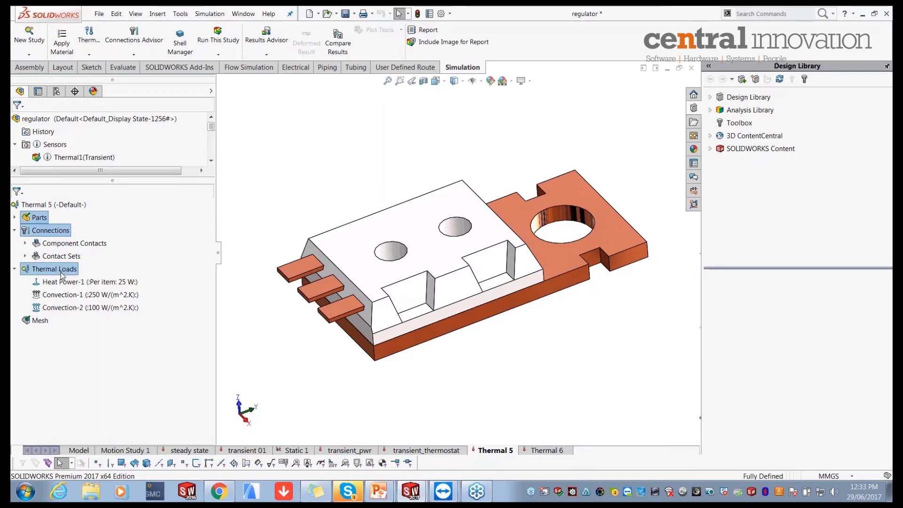
pyautogui.keyDown('ctrl'); pyautogui.click(47, 321); pyautogui.keyUp('ctrl')
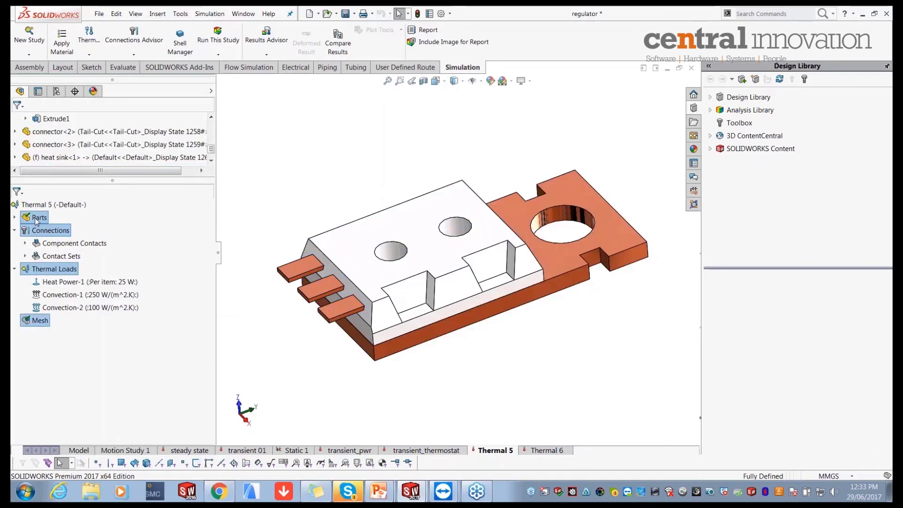
pyautogui.moveTo(36, 221); pyautogui.dragTo(532, 450)
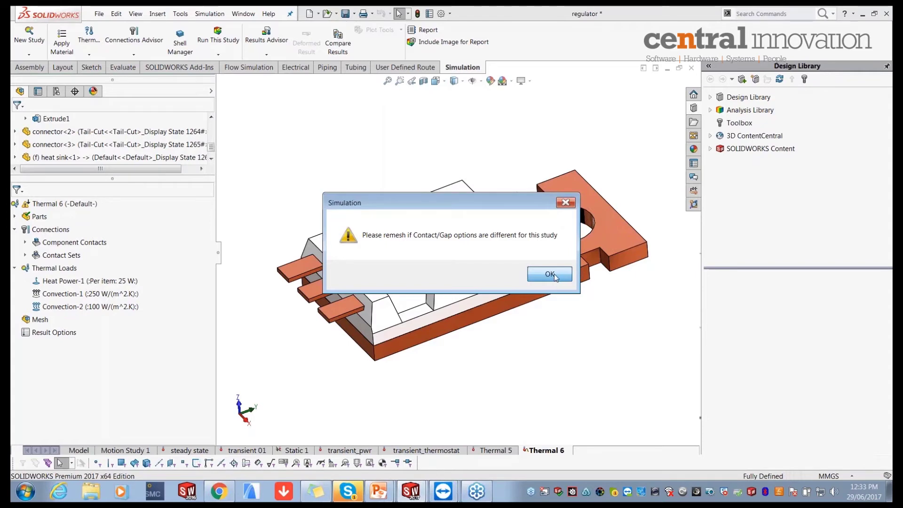
pyautogui.click(549, 275)
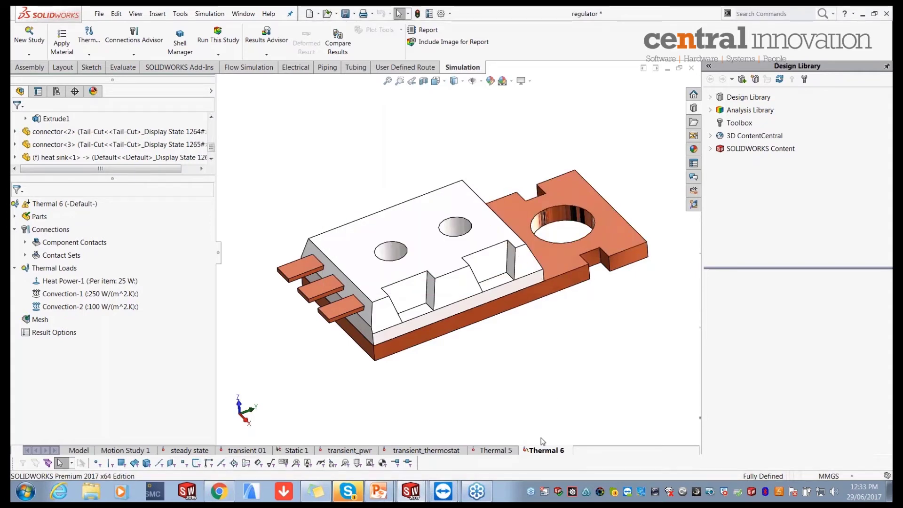
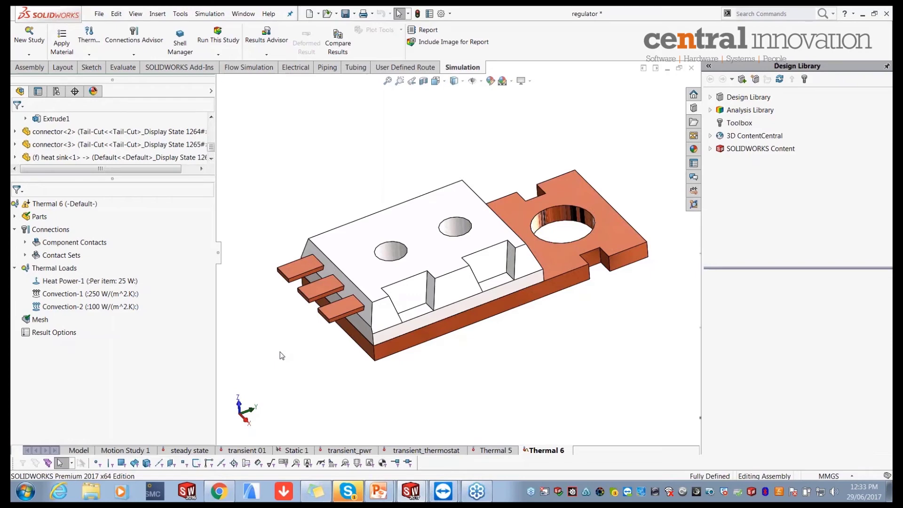
# Add an initial temperature of 300 Kelvin to the whole regulator assembly in the Thermal 6 study.
pyautogui.rightClick(66, 272)
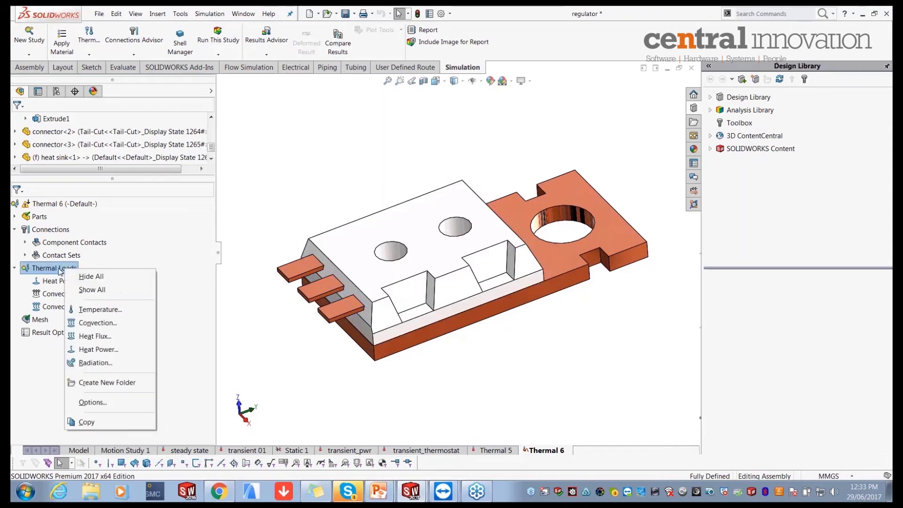
pyautogui.click(72, 310)
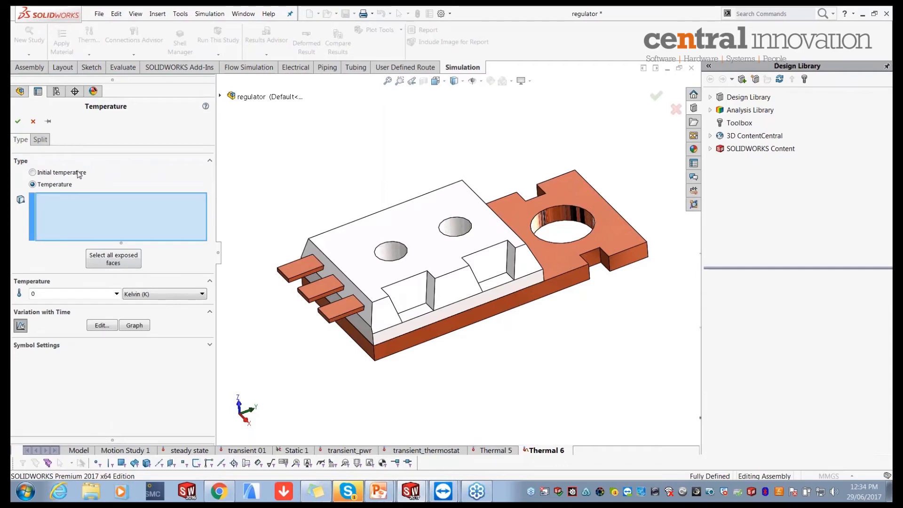
pyautogui.click(77, 174)
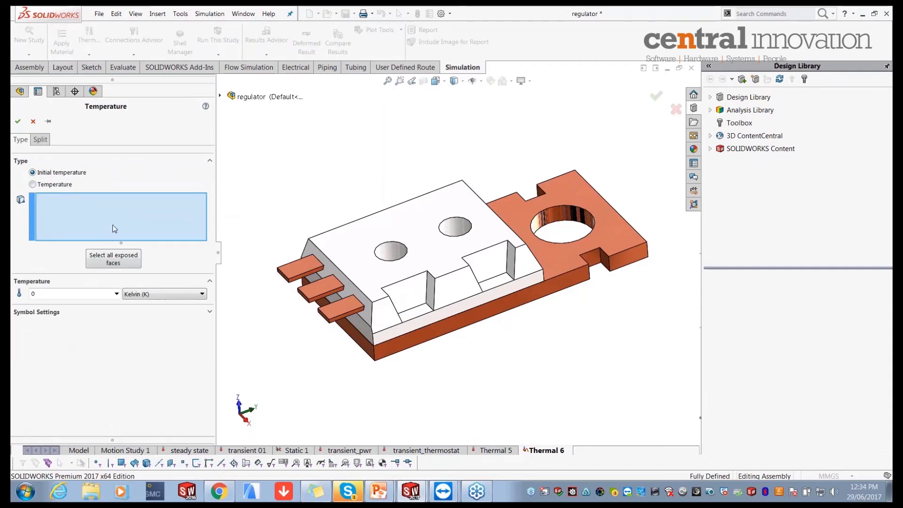
pyautogui.click(252, 97)
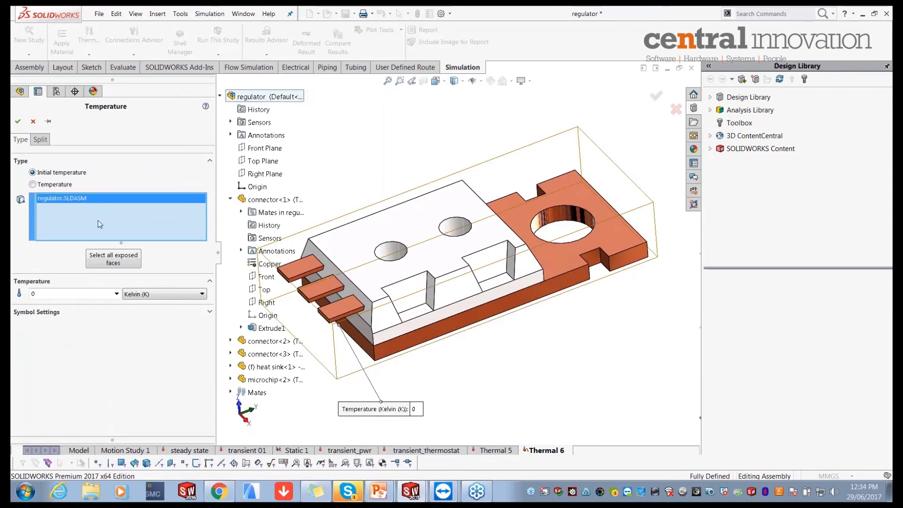
pyautogui.doubleClick(34, 294)
pyautogui.write('300')
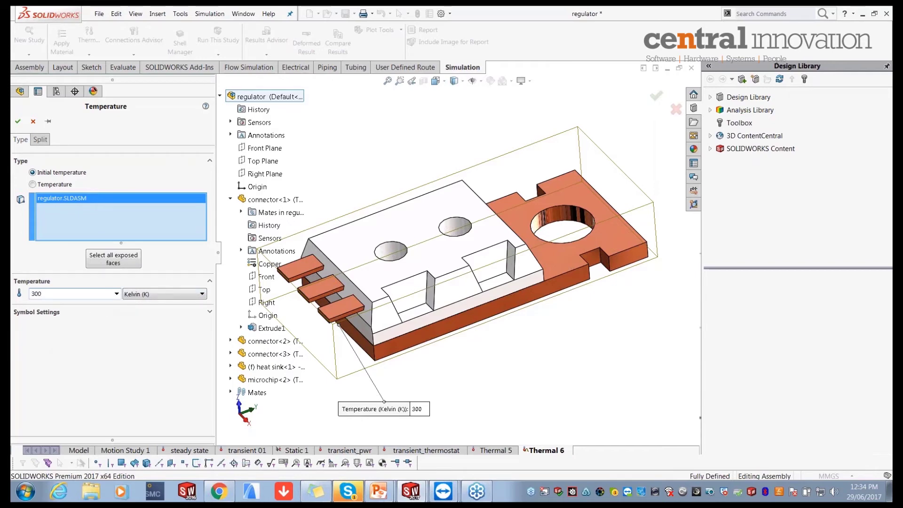
pyautogui.click(18, 121)
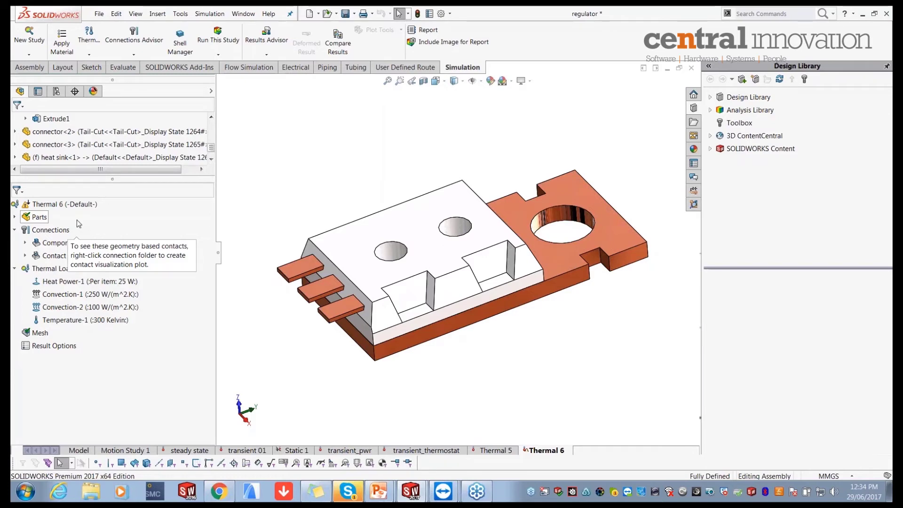
pyautogui.click(236, 449)
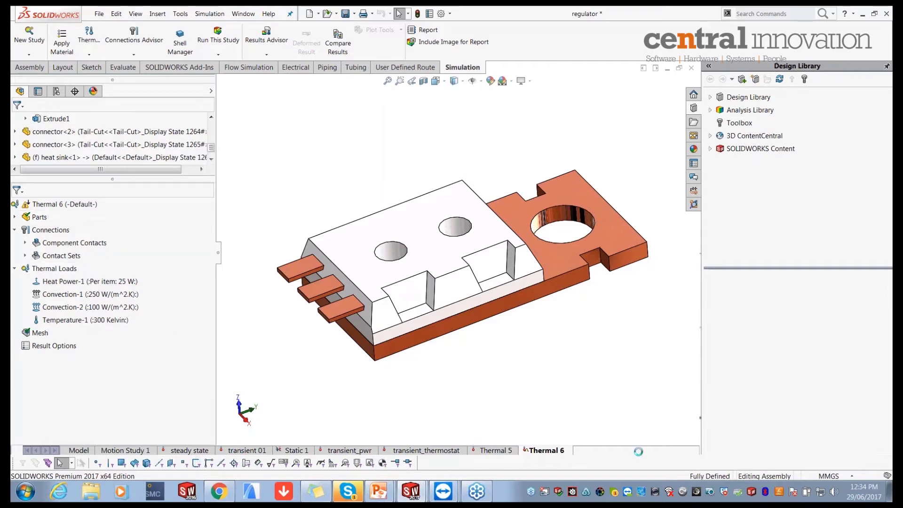
pyautogui.click(560, 451)
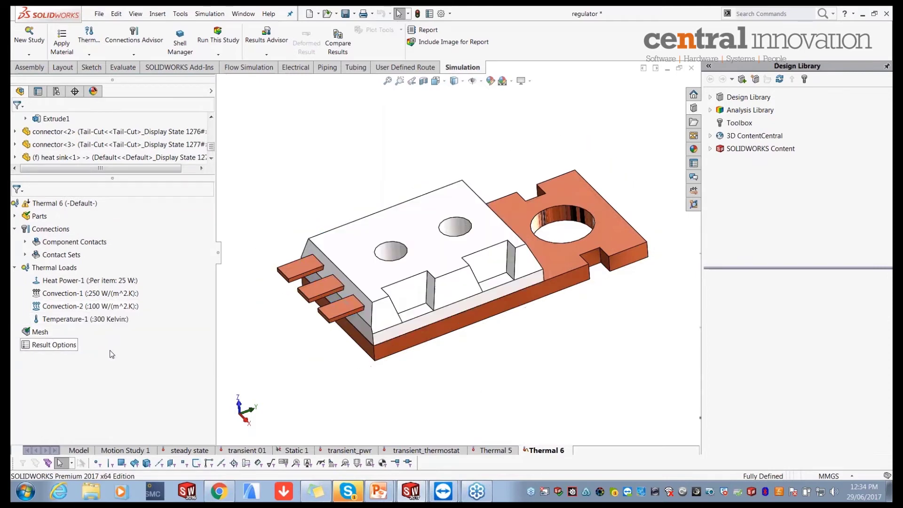
pyautogui.rightClick(64, 345)
pyautogui.click(77, 352)
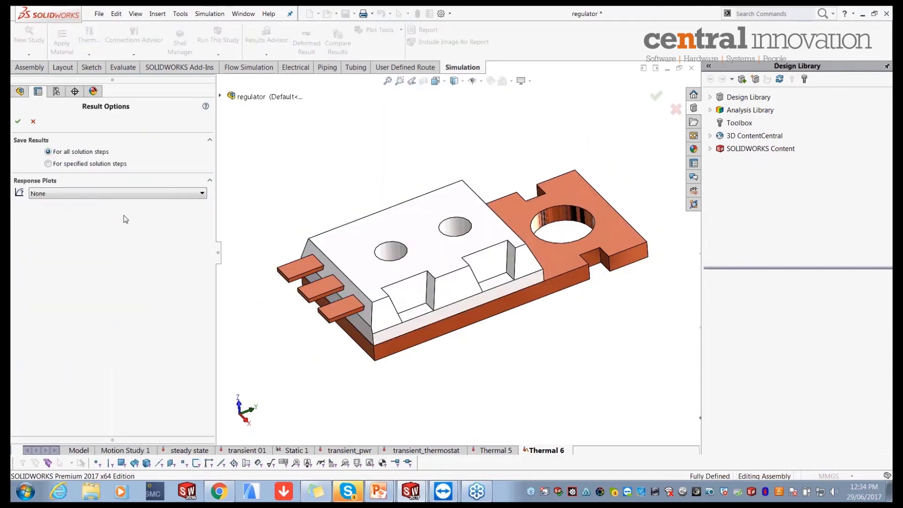
pyautogui.click(78, 190)
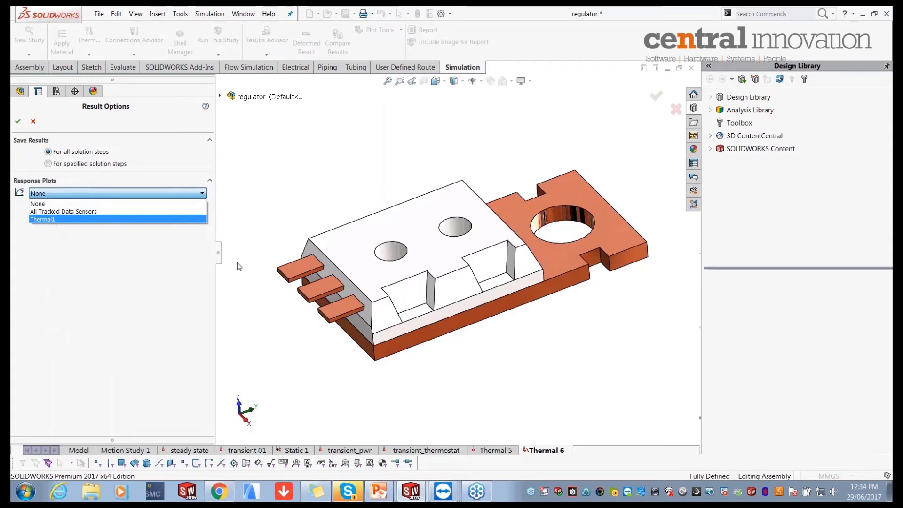
pyautogui.click(35, 219)
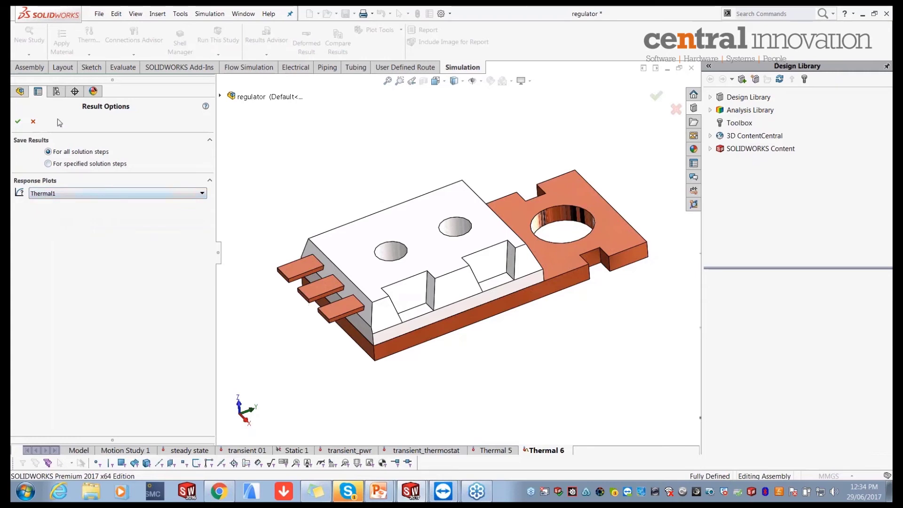
pyautogui.click(33, 122)
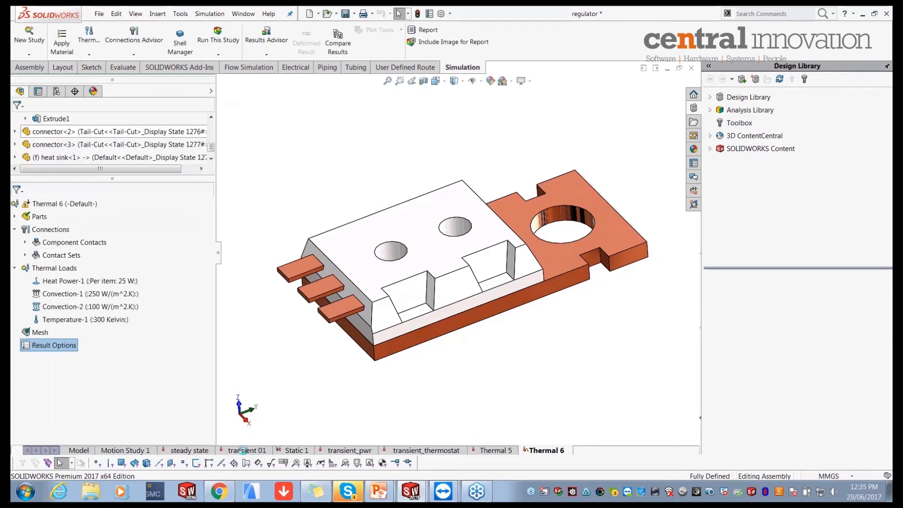
# Display the Thermal1 temperature plot from the transient 01 study's results.
pyautogui.click(241, 452)
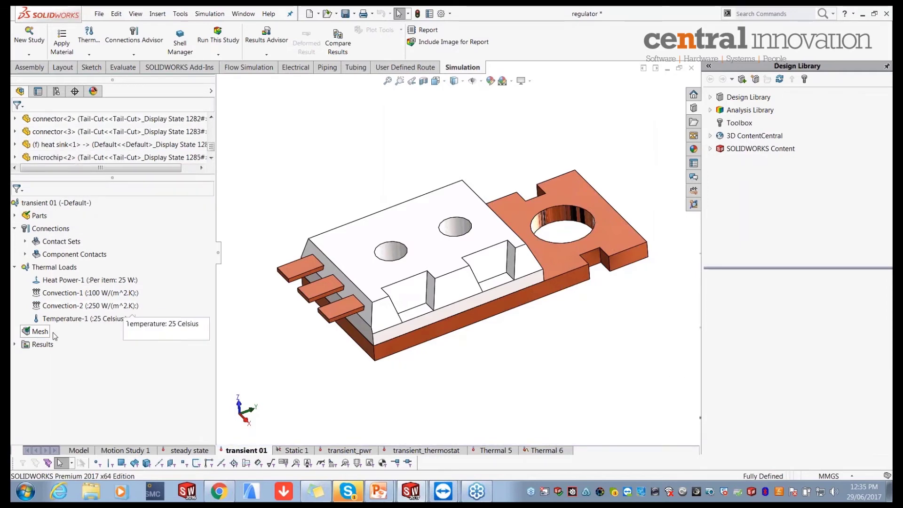
pyautogui.click(14, 346)
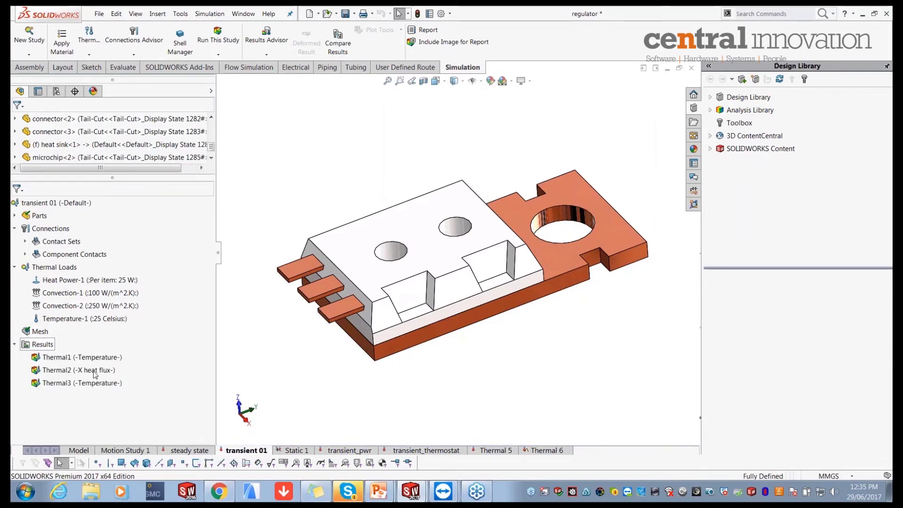
pyautogui.doubleClick(63, 357)
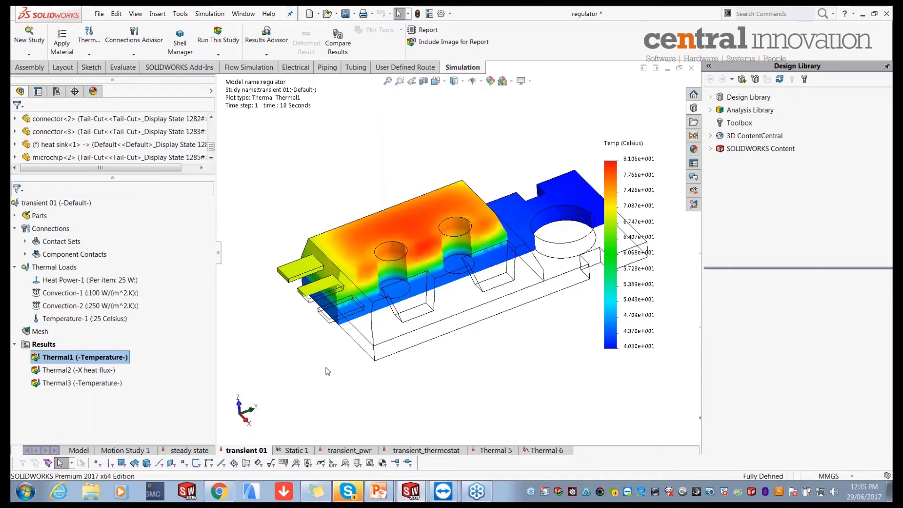
pyautogui.moveTo(328, 371); pyautogui.dragTo(470, 248, button='middle')
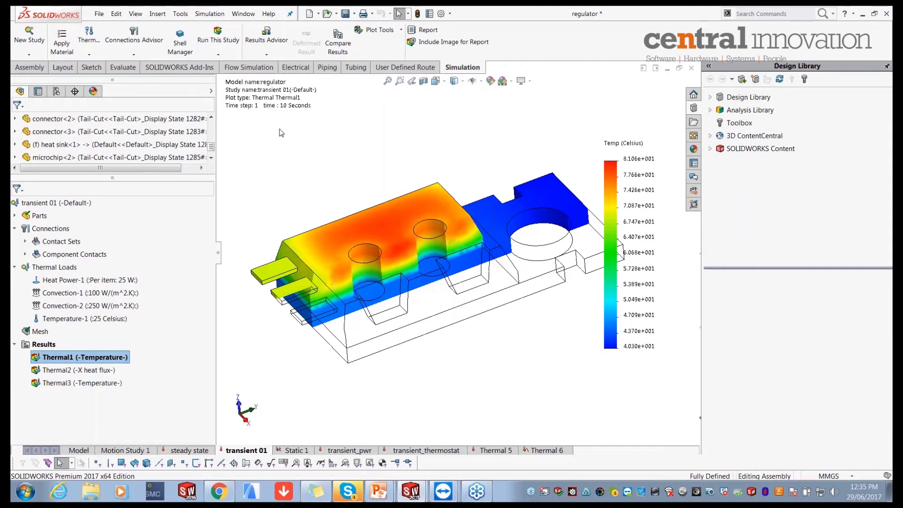
# Set the plot step of the transient 01 study's Thermal1 temperature plot to 30 seconds.
pyautogui.doubleClick(286, 106)
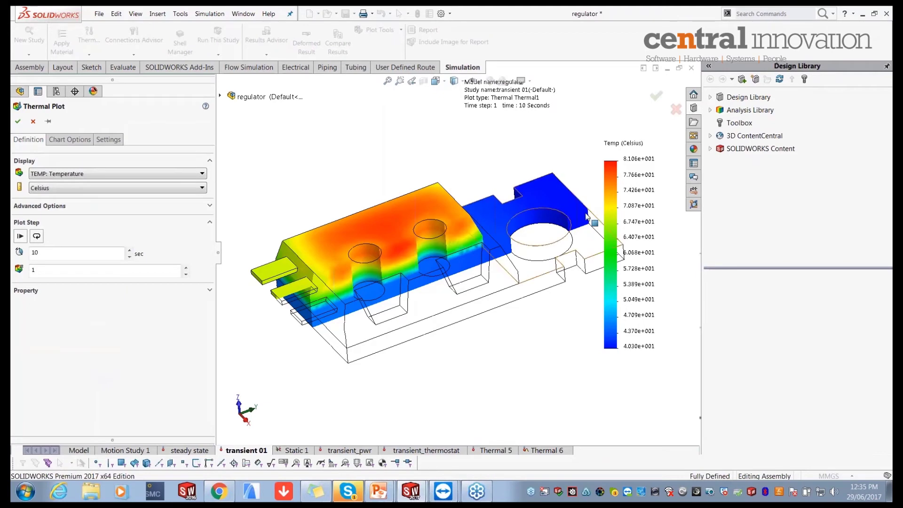
pyautogui.click(33, 122)
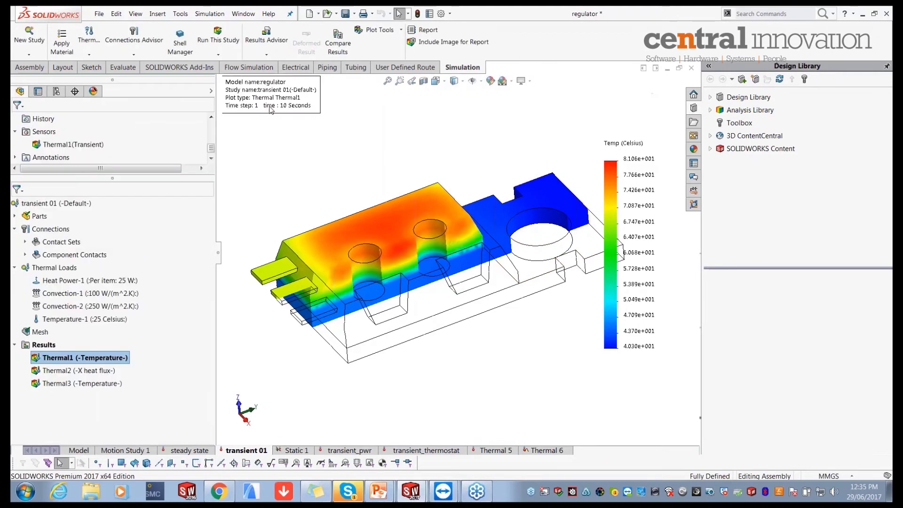
pyautogui.rightClick(624, 178)
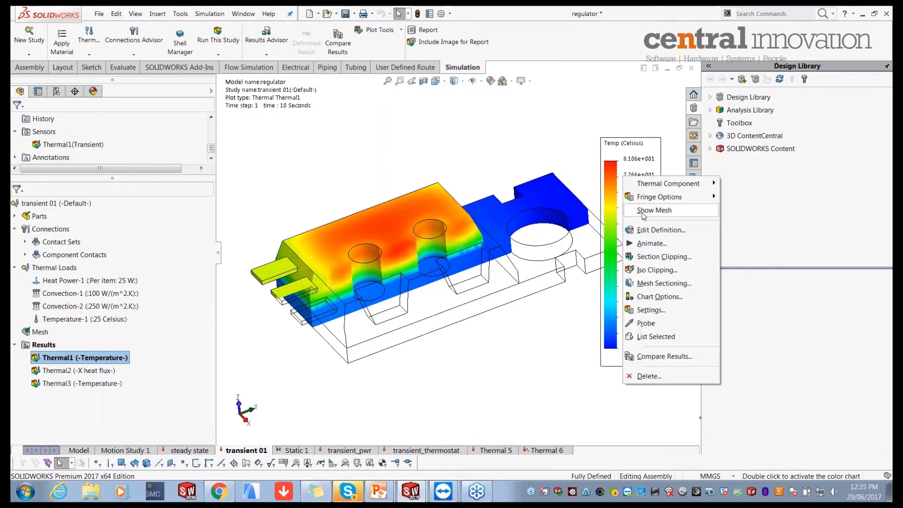
pyautogui.click(639, 230)
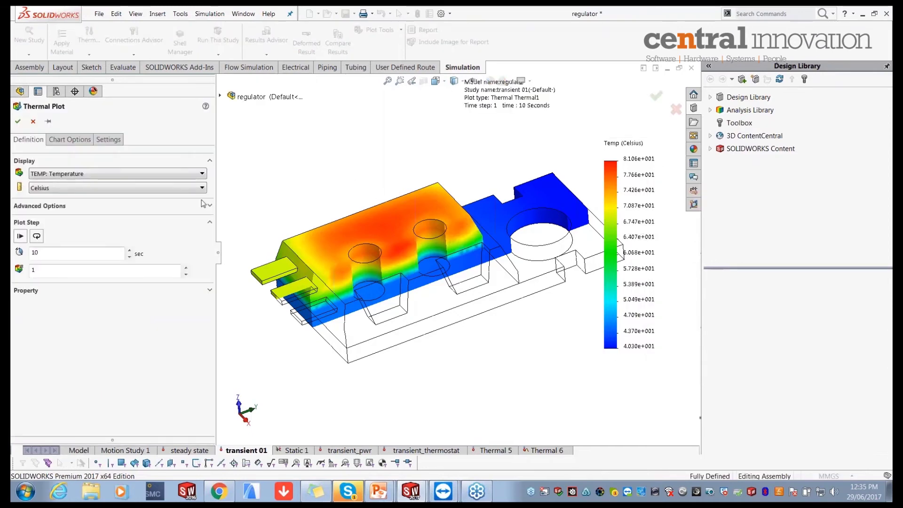
pyautogui.doubleClick(186, 269)
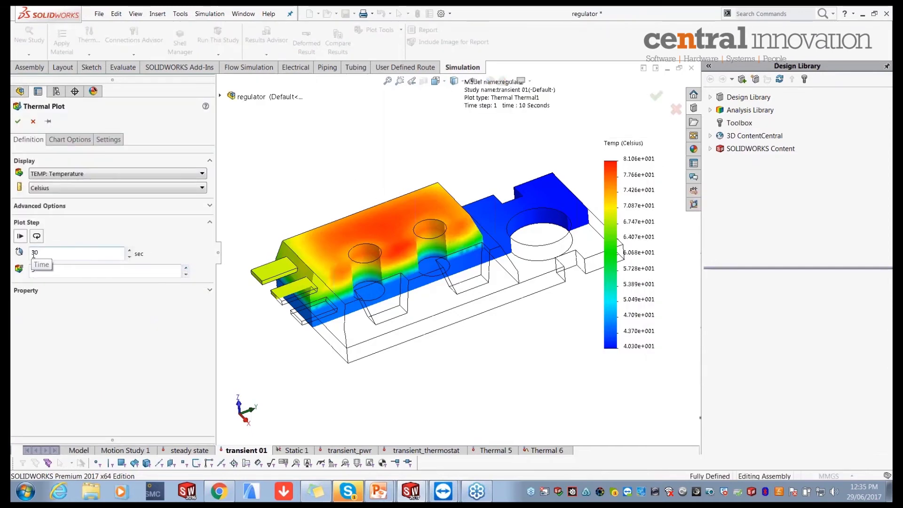
pyautogui.click(17, 121)
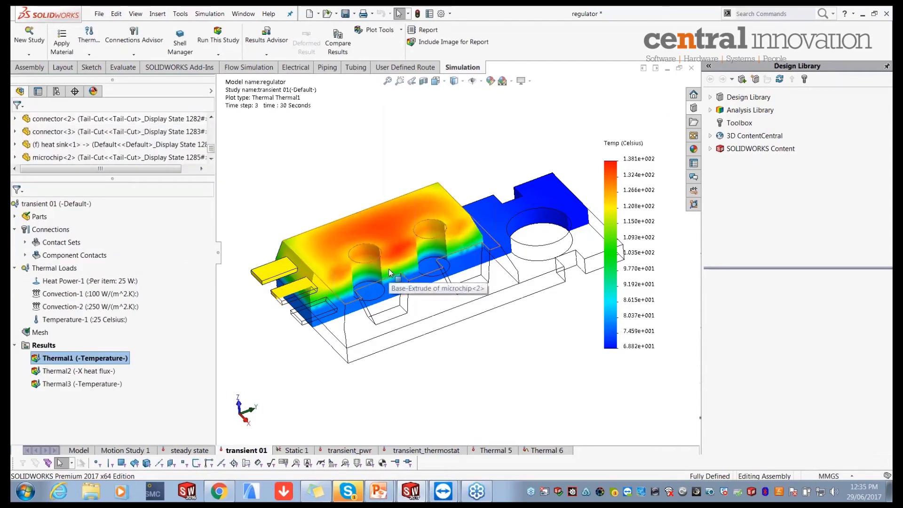
# Play the animation of the Thermal1 temperature plot over the transient time steps, and close it.
pyautogui.rightClick(86, 360)
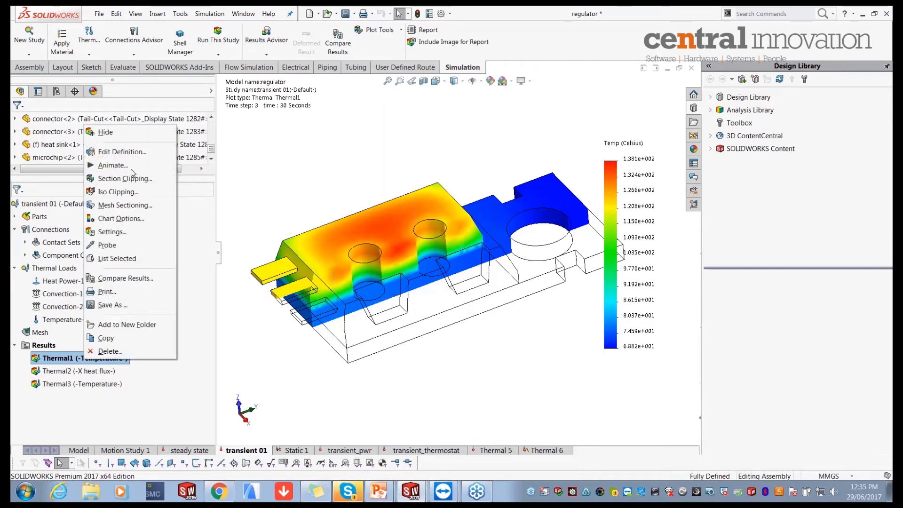
pyautogui.click(130, 168)
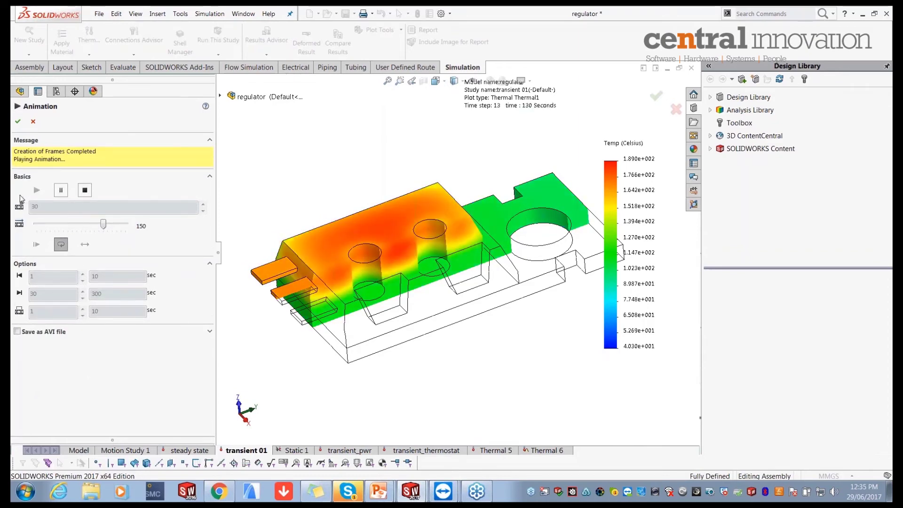
pyautogui.click(33, 121)
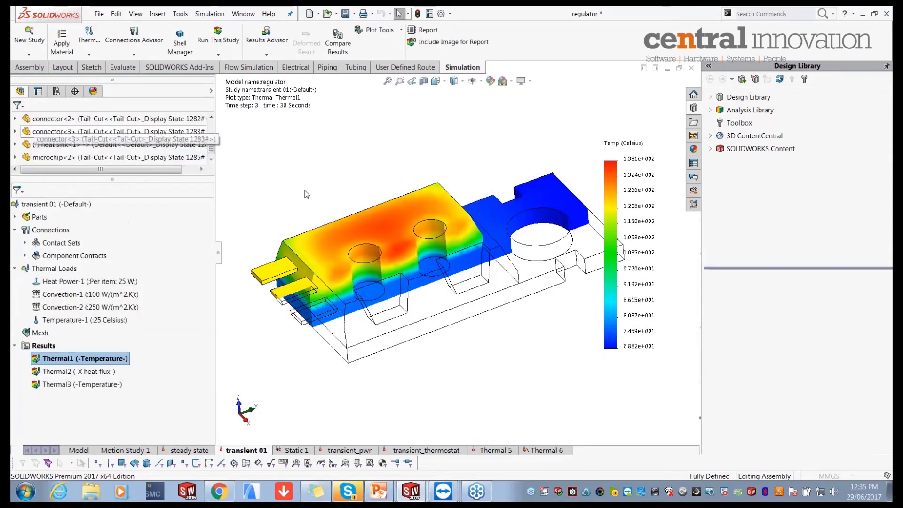
# Probe the temperature at the hot spot between the two holes on the microchip's section and move its callout clear of the model.
pyautogui.click(380, 31)
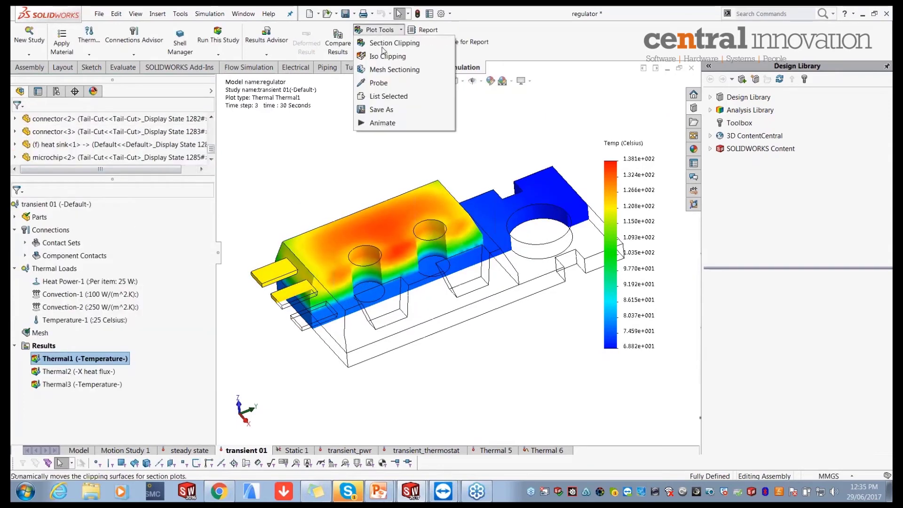
pyautogui.click(384, 84)
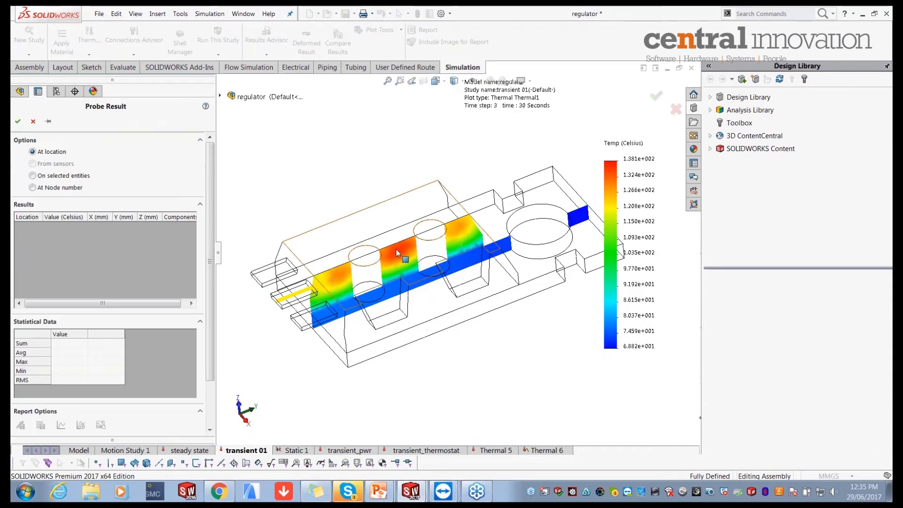
pyautogui.click(397, 249)
pyautogui.moveTo(437, 275); pyautogui.dragTo(495, 145)
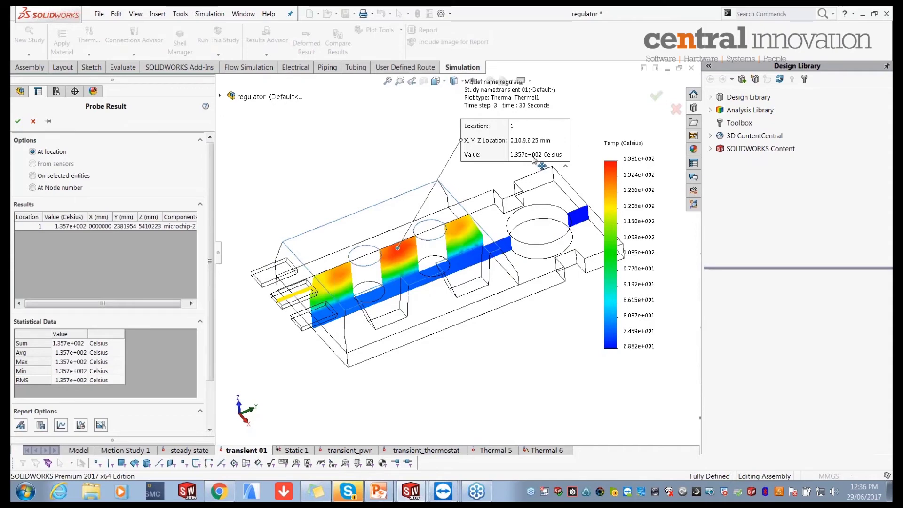
# Graph the probed location's temperature response over time, enlarge the graph to read the curve, and close the graph and probe.
pyautogui.scroll(-3, 109, 282)
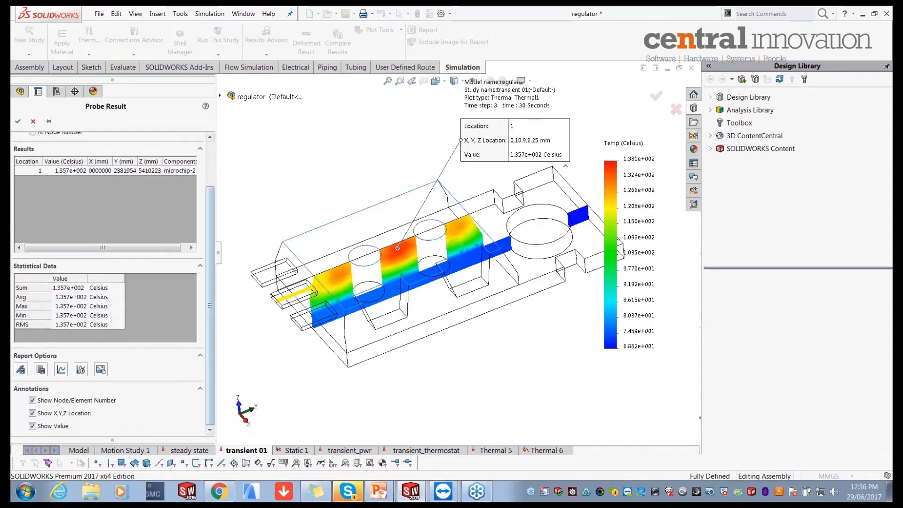
pyautogui.click(81, 369)
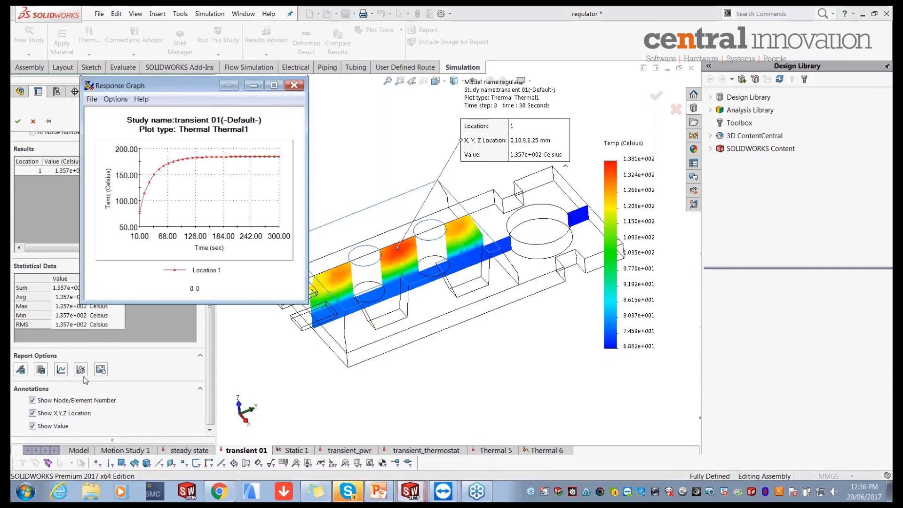
pyautogui.moveTo(305, 303); pyautogui.dragTo(585, 386)
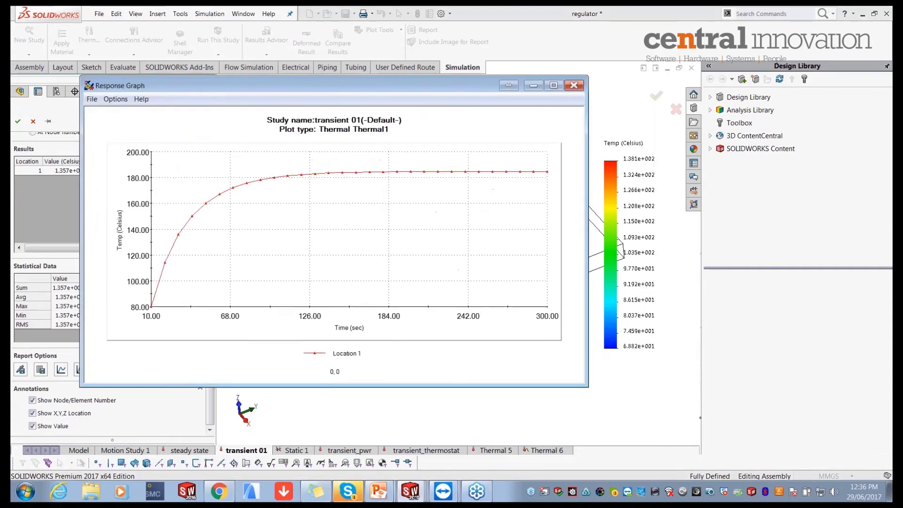
pyautogui.click(152, 310)
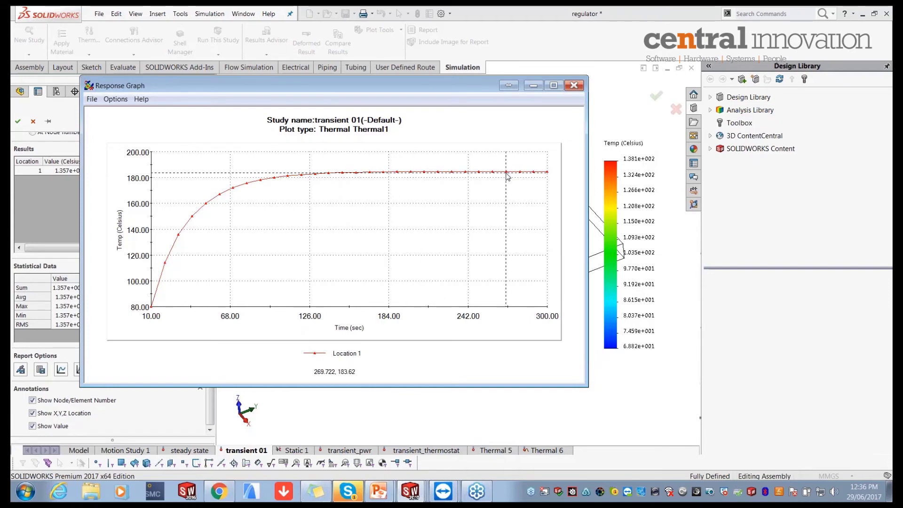
pyautogui.click(573, 86)
pyautogui.click(31, 121)
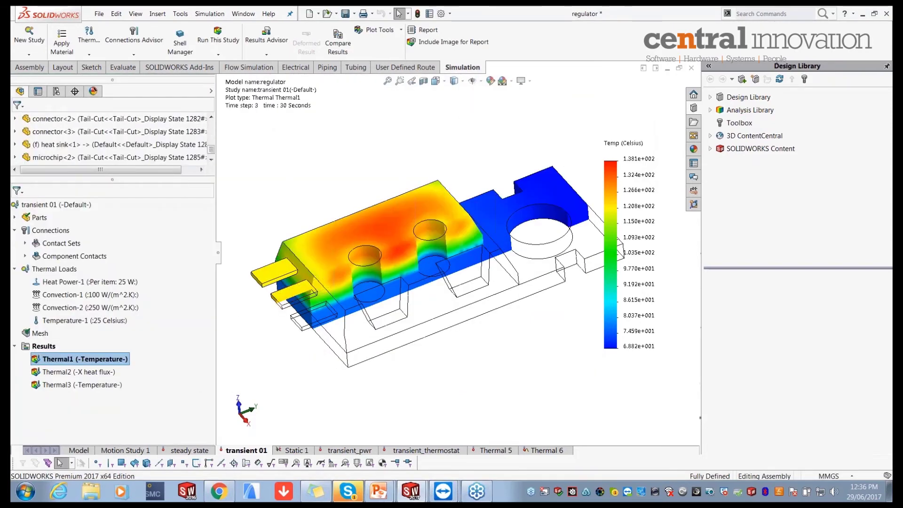
# Look up the Thermal1 transient sensor in the assembly's feature tree.
pyautogui.moveTo(184, 179); pyautogui.dragTo(200, 255)
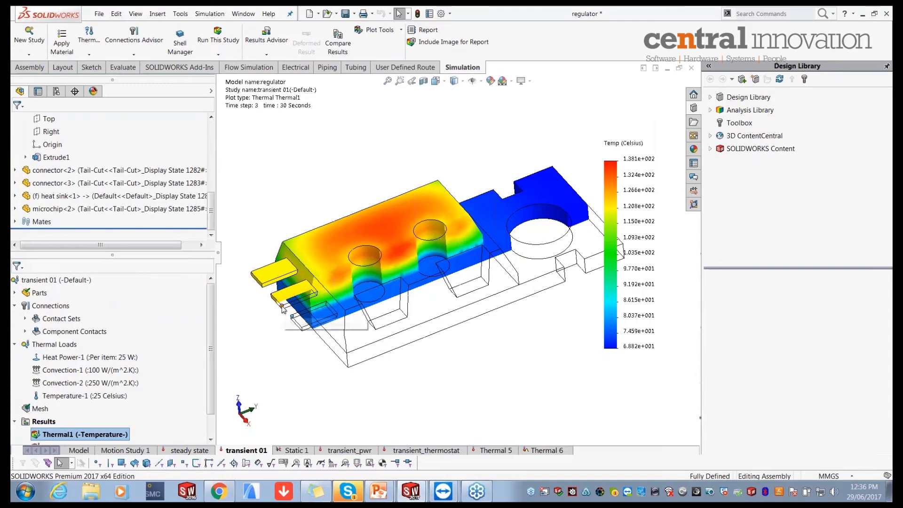
pyautogui.moveTo(214, 222); pyautogui.dragTo(218, 139)
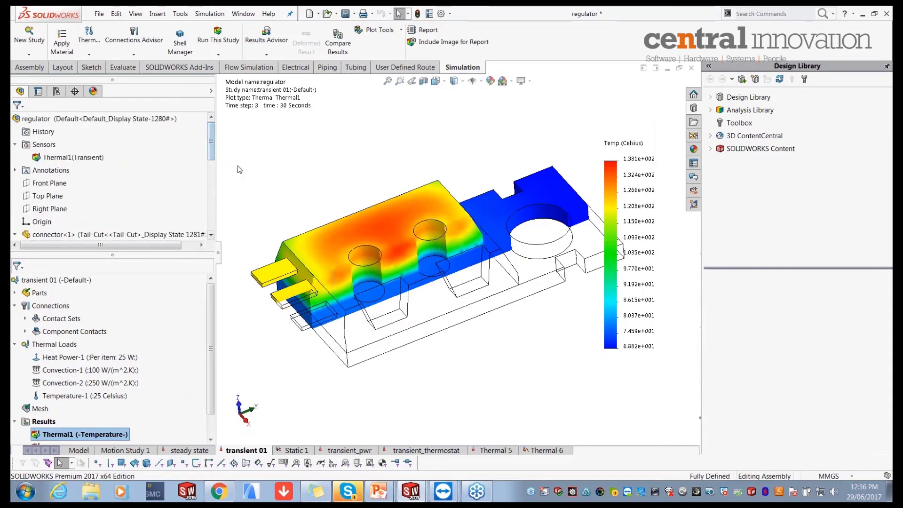
pyautogui.click(98, 162)
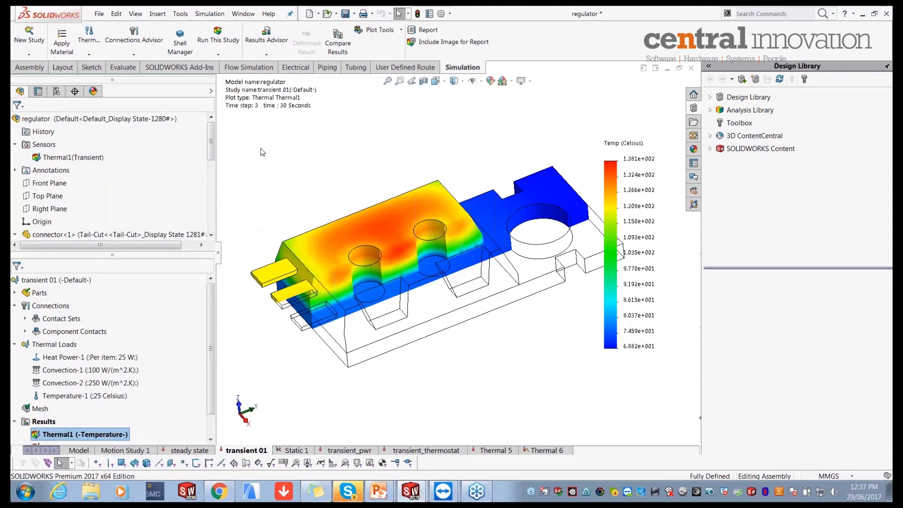
pyautogui.moveTo(203, 226); pyautogui.dragTo(205, 182)
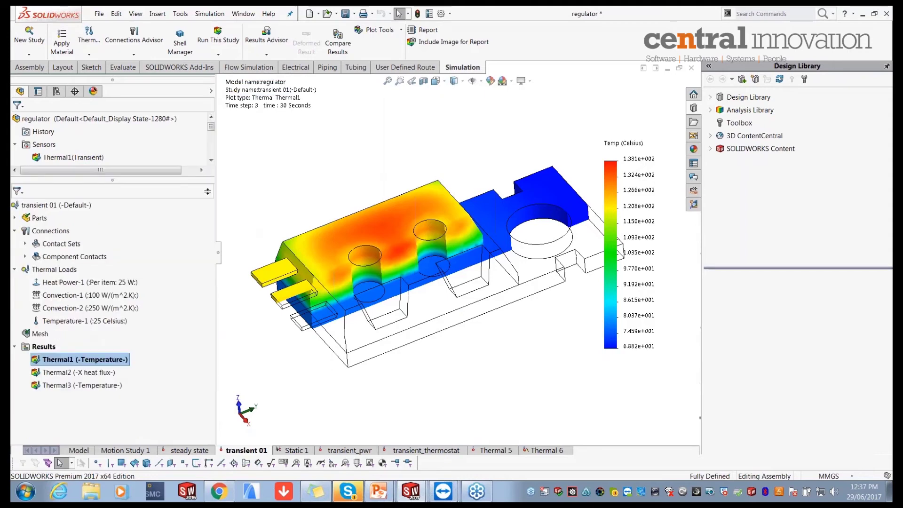
# Display the steady state study's Thermal1 temperature plot and examine the temperature distribution across the microchip and heat sink.
pyautogui.moveTo(420, 397); pyautogui.dragTo(429, 389, button='middle')
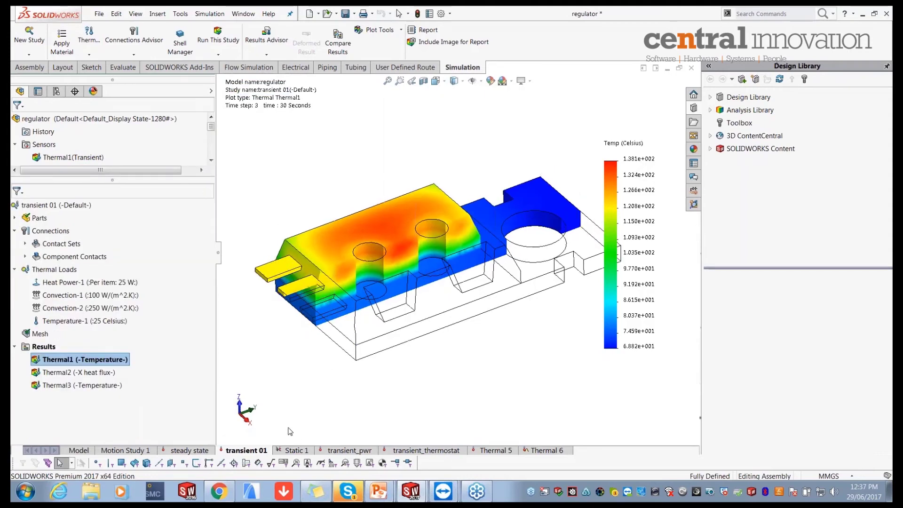
pyautogui.click(184, 450)
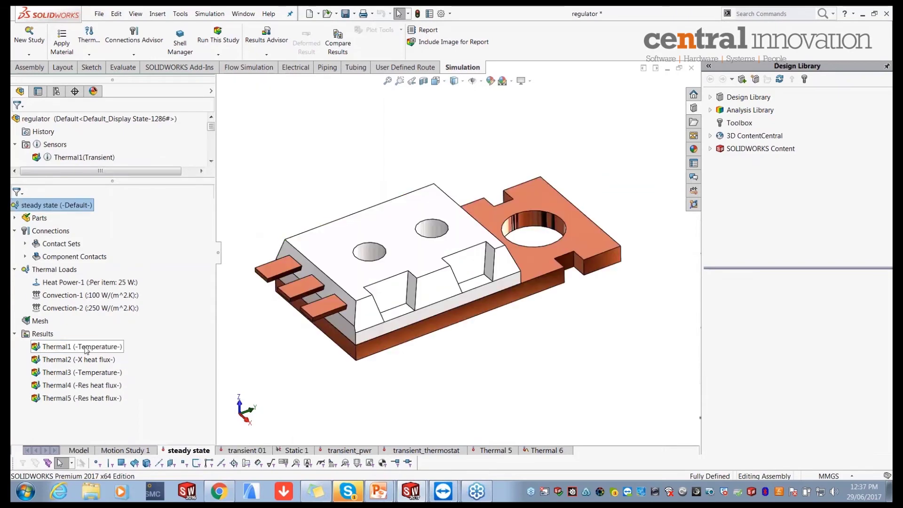
pyautogui.doubleClick(81, 346)
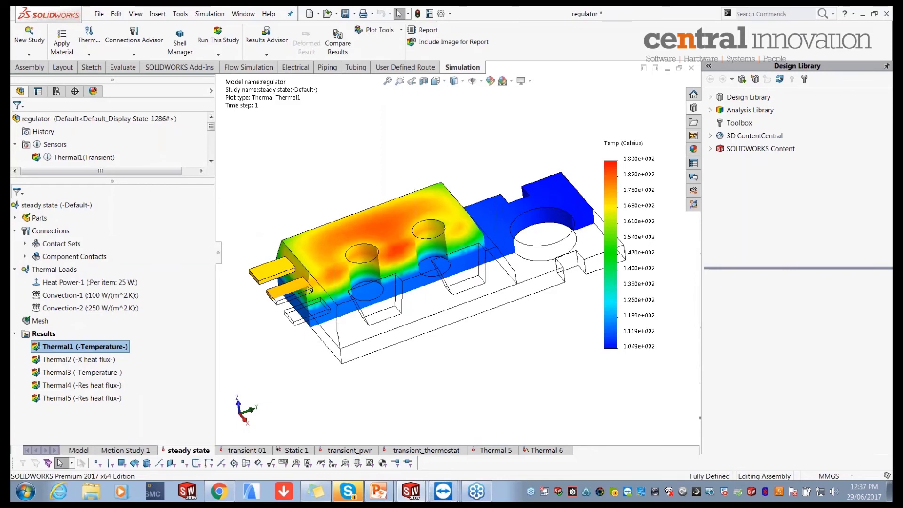
pyautogui.moveTo(316, 351); pyautogui.dragTo(355, 298, button='middle')
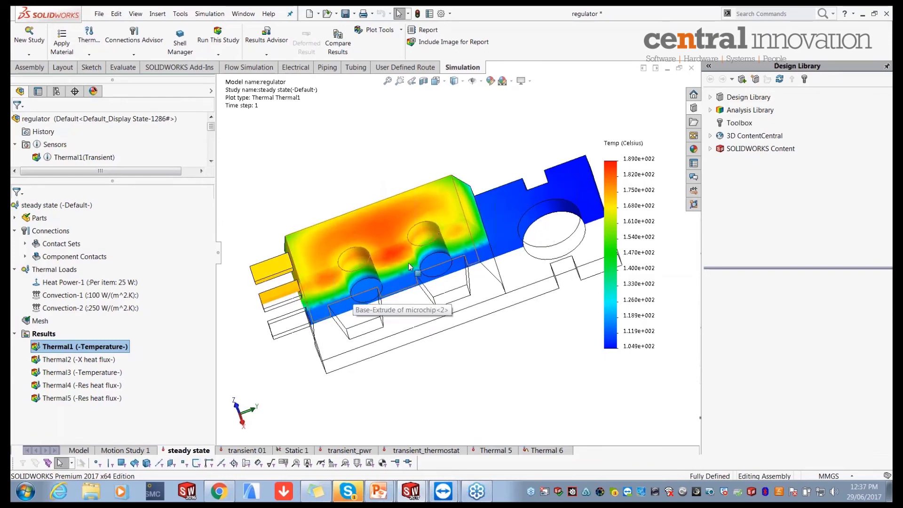
pyautogui.scroll(-3, 411, 263)
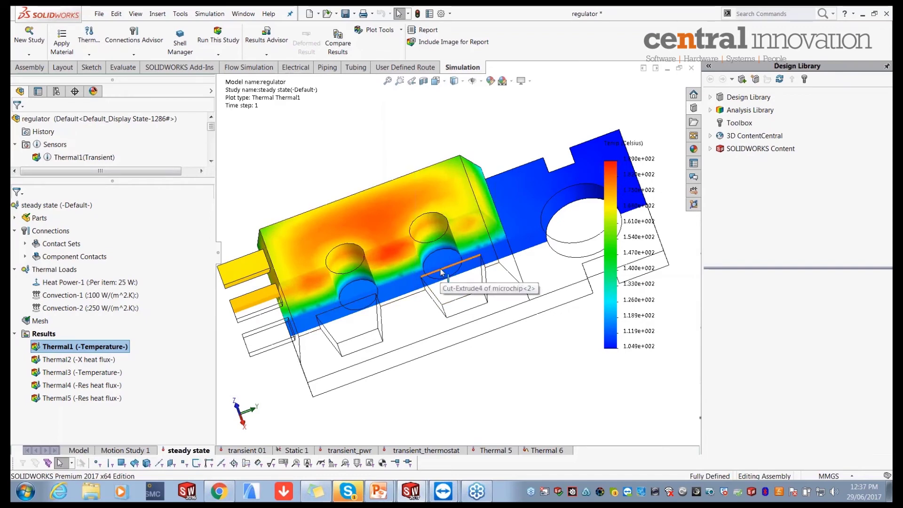
pyautogui.moveTo(393, 250); pyautogui.dragTo(399, 246, button='middle')
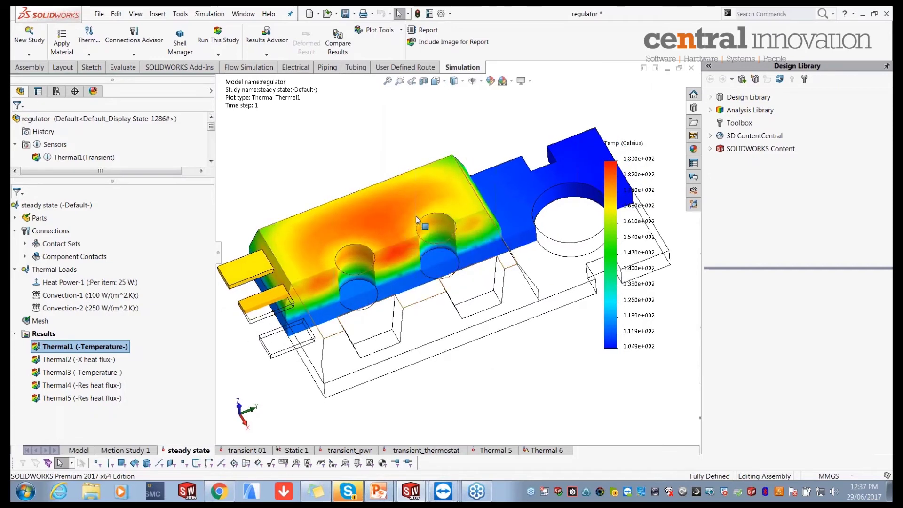
pyautogui.click(515, 207)
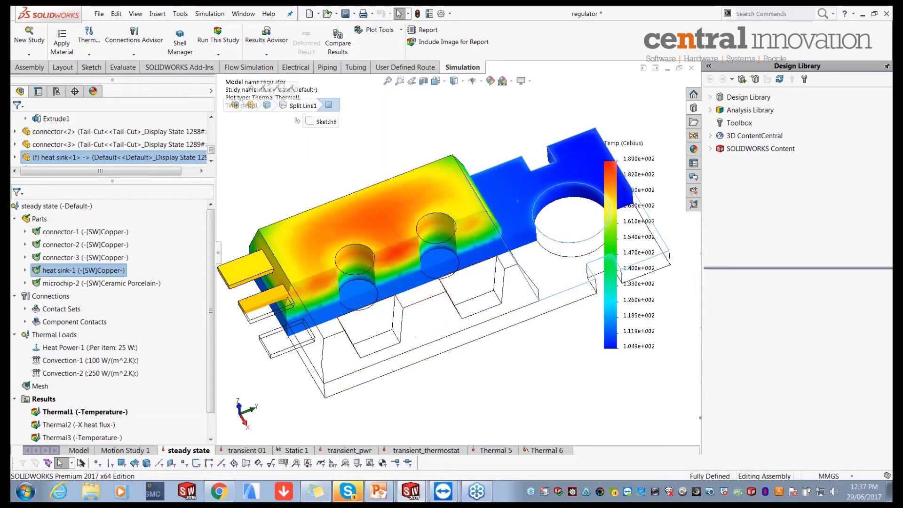
pyautogui.press('Escape')
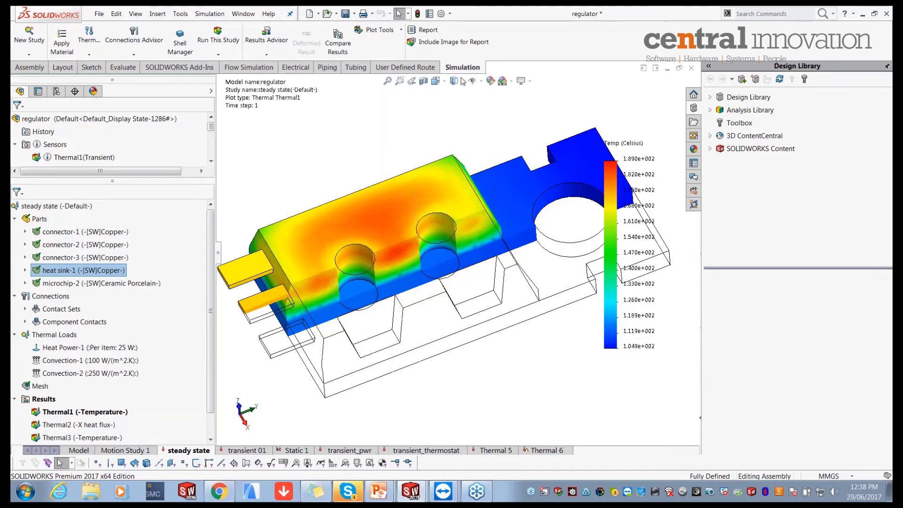
# Create a new static study named Static 2 and expand its list of parts.
pyautogui.click(29, 54)
pyautogui.click(26, 69)
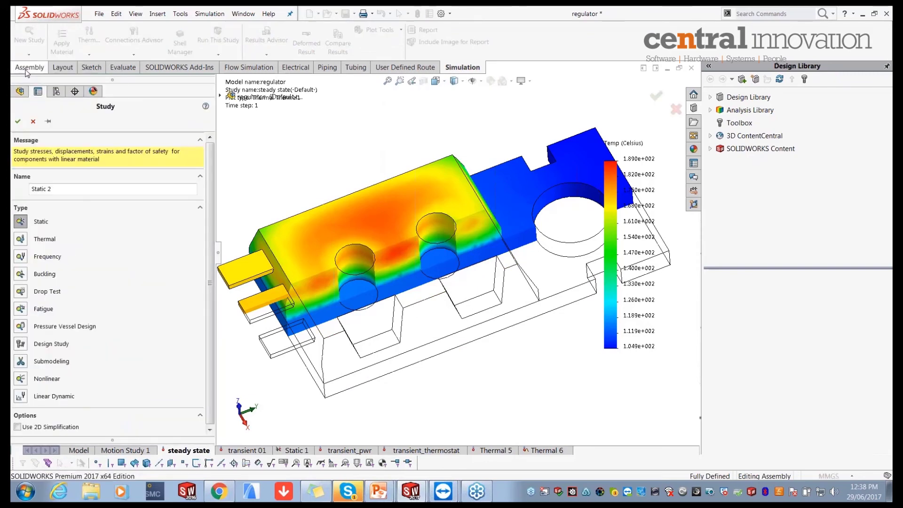
pyautogui.click(17, 121)
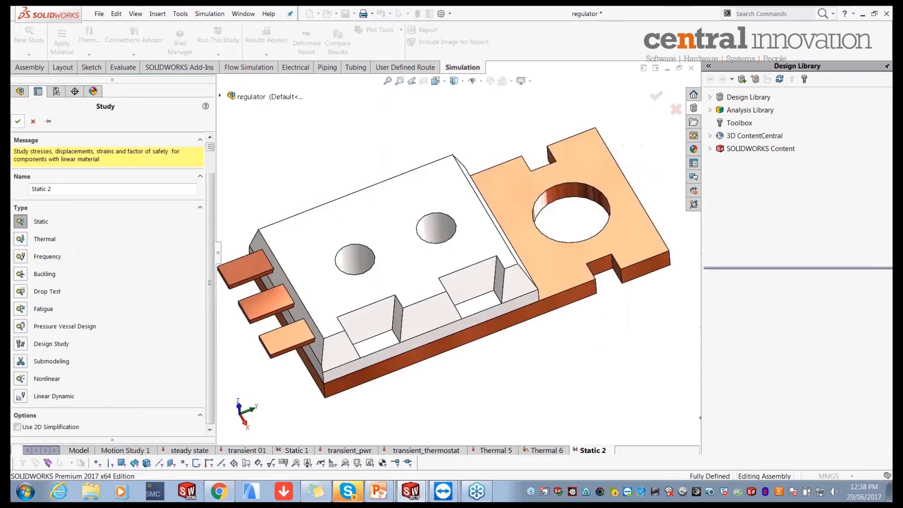
pyautogui.click(17, 226)
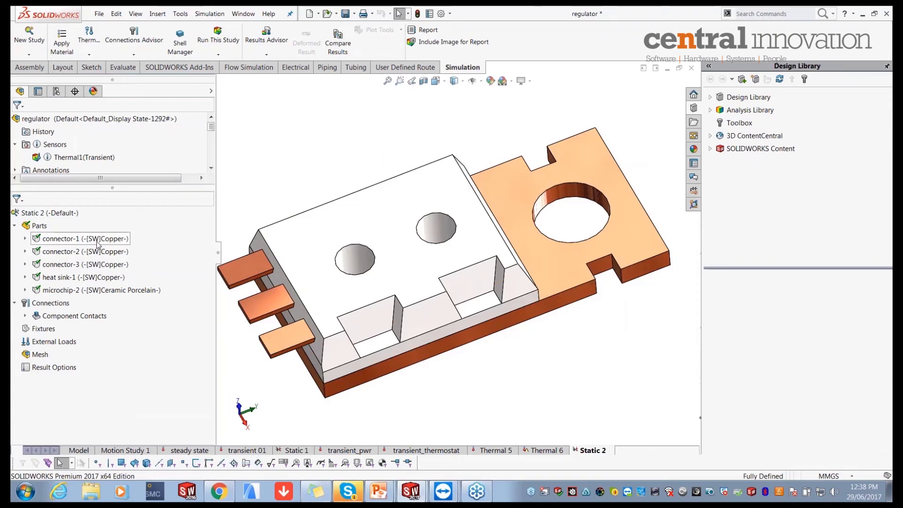
# Set Static 2 to use temperatures from the steady state thermal study, with a zero-strain reference temperature of 298 Kelvin.
pyautogui.rightClick(41, 227)
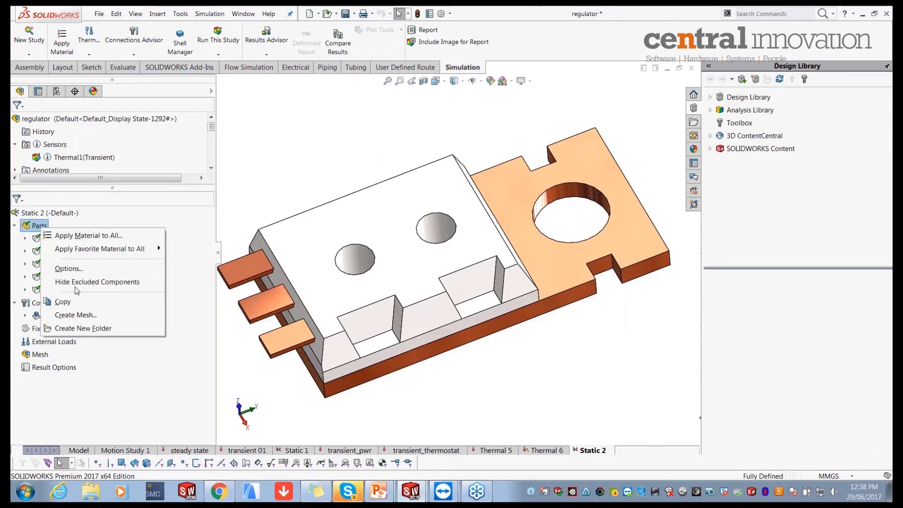
pyautogui.rightClick(34, 214)
pyautogui.click(61, 360)
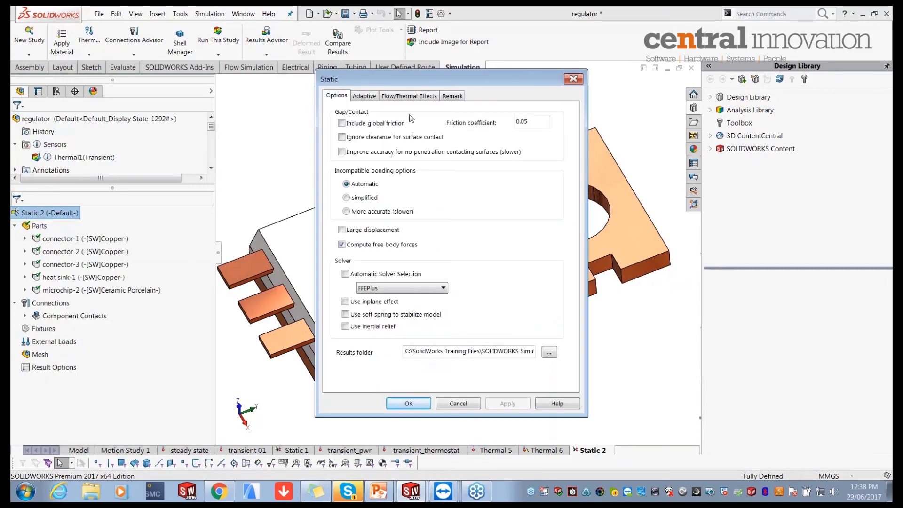
pyautogui.click(403, 99)
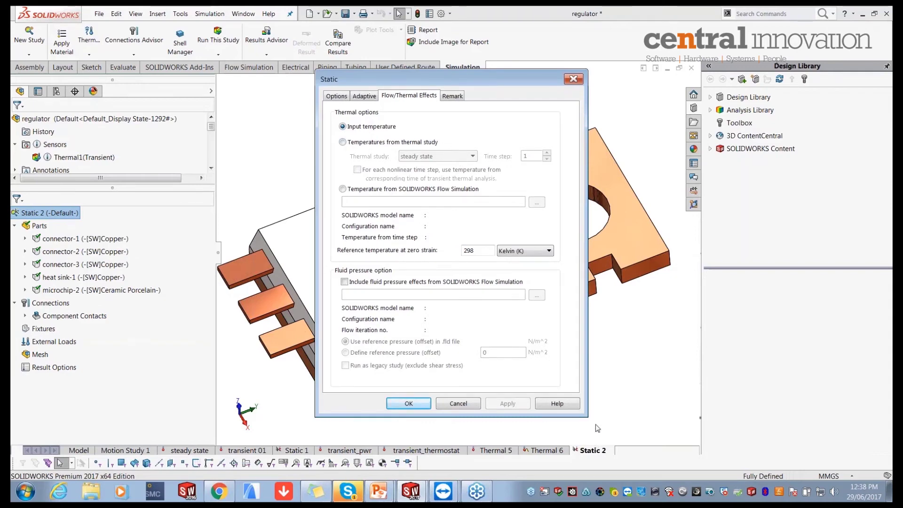
pyautogui.click(394, 143)
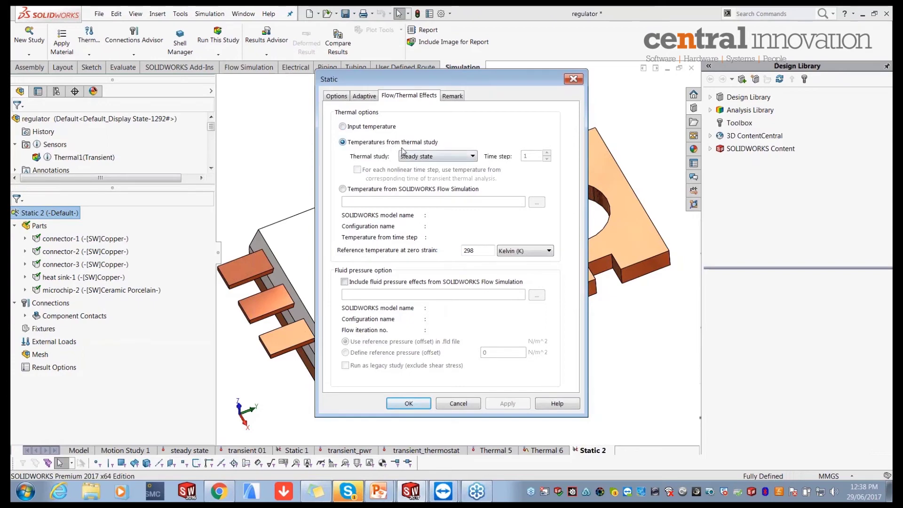
pyautogui.click(405, 156)
pyautogui.click(423, 167)
pyautogui.doubleClick(465, 252)
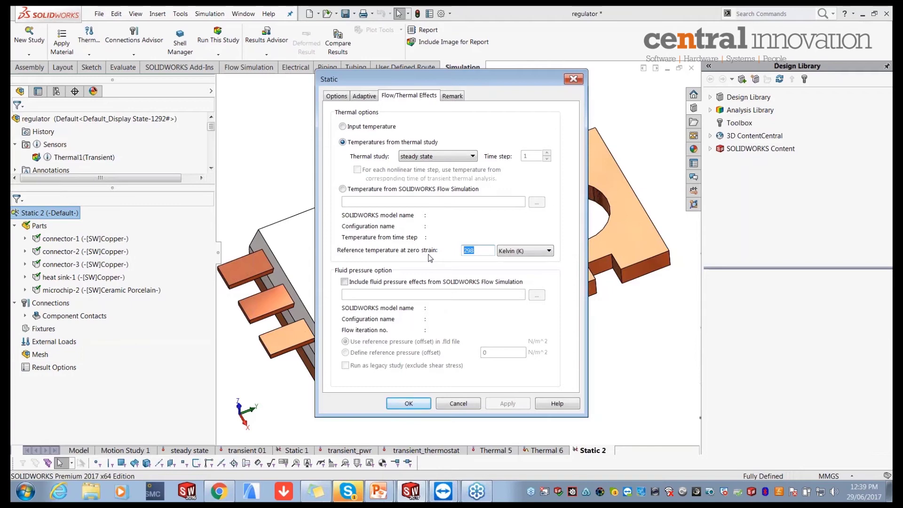
pyautogui.click(481, 249)
pyautogui.click(484, 253)
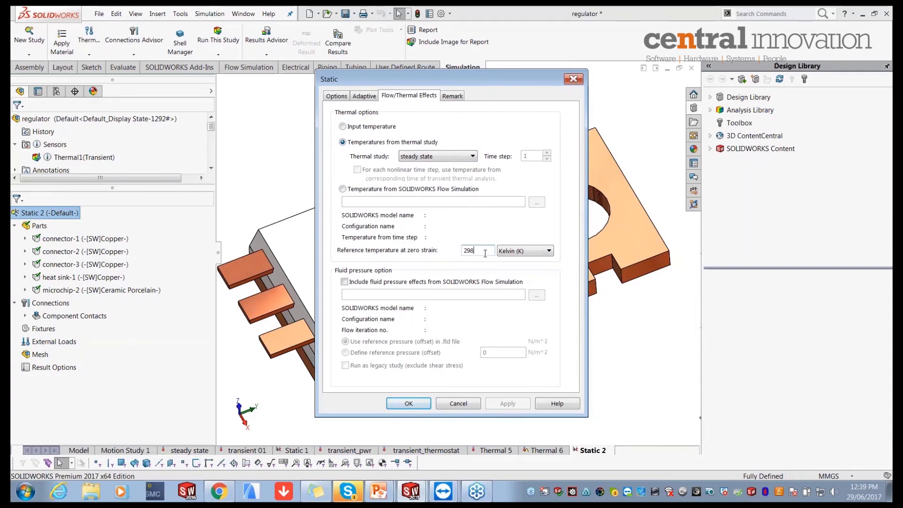
pyautogui.click(421, 404)
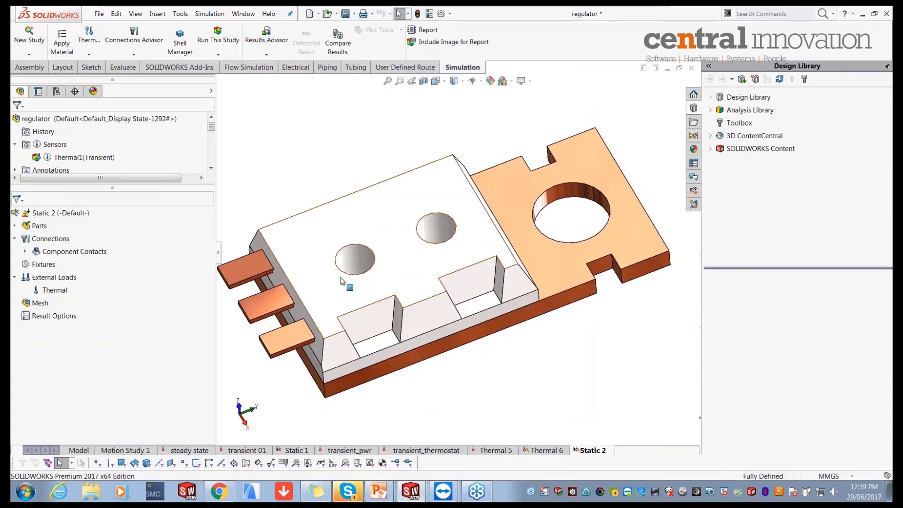
# Look up the thermal expansion coefficient of Copper in the material library and close the library without applying a material.
pyautogui.rightClick(45, 225)
pyautogui.click(54, 232)
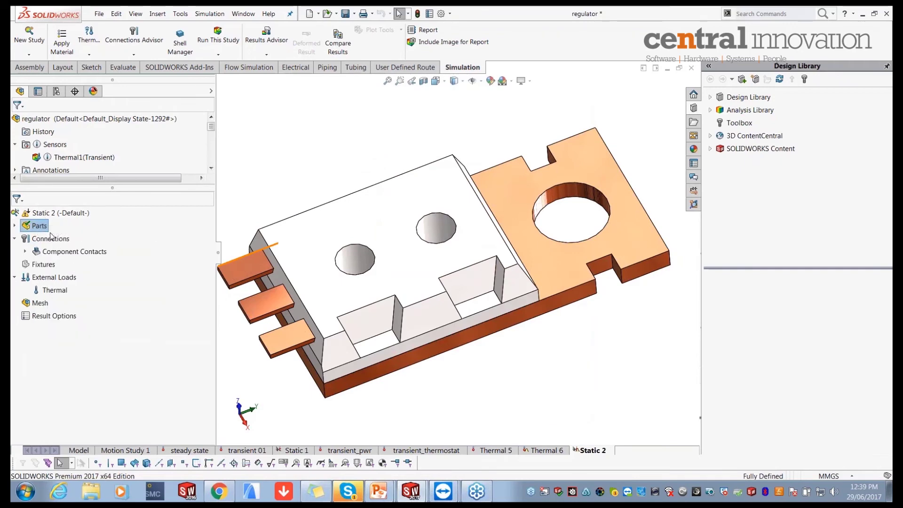
pyautogui.moveTo(426, 240); pyautogui.dragTo(427, 250)
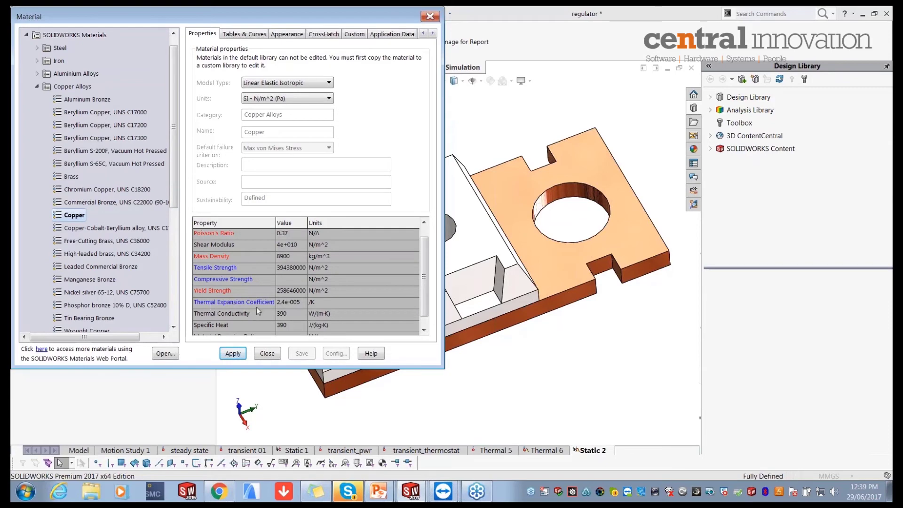
pyautogui.click(430, 17)
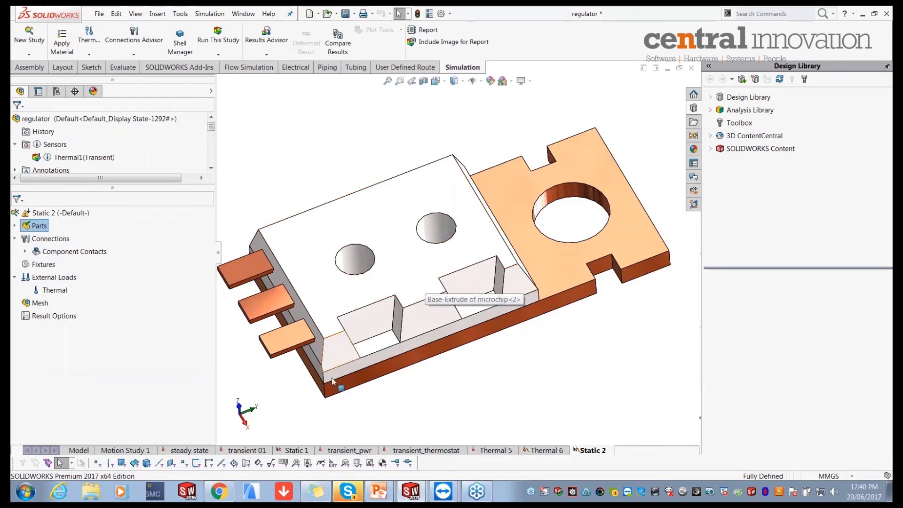
# Display the von Mises stress plot of study Static 1 and examine the stress around the microchip, connectors and heat sink.
pyautogui.click(294, 450)
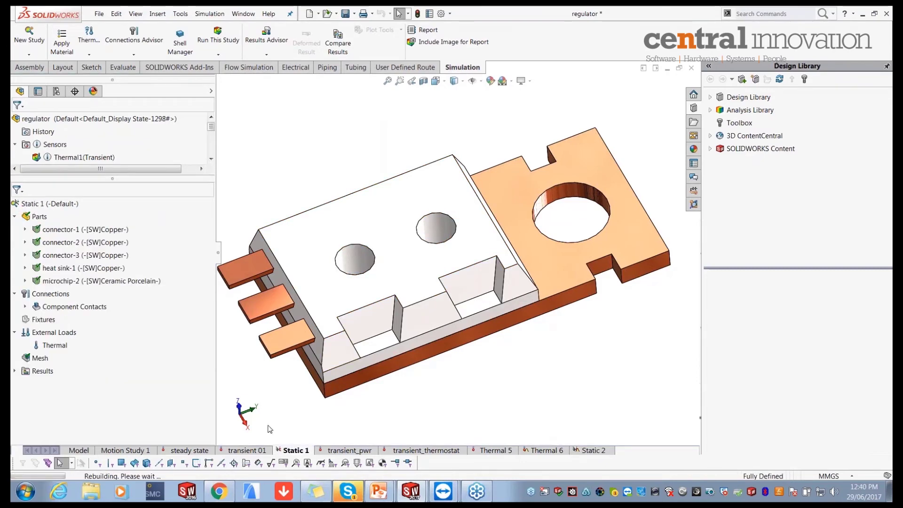
pyautogui.click(14, 372)
pyautogui.doubleClick(73, 384)
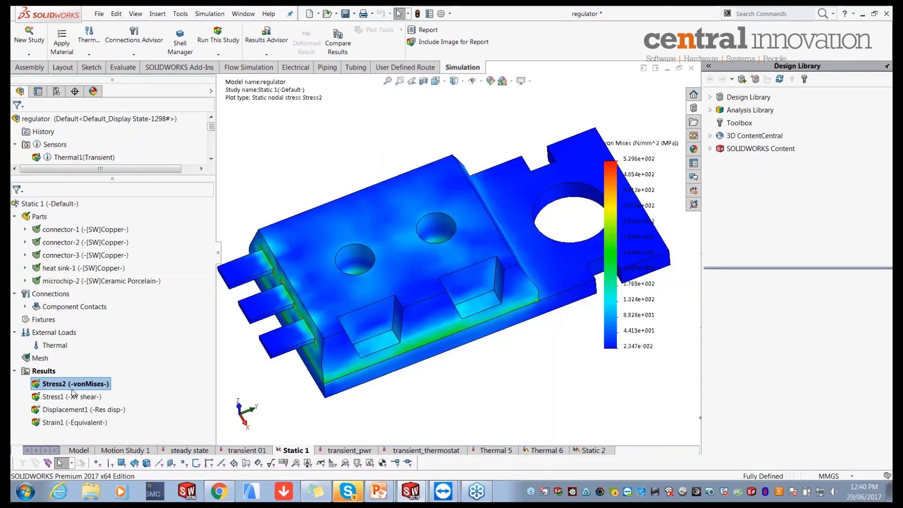
pyautogui.moveTo(412, 394); pyautogui.dragTo(414, 358, button='middle')
pyautogui.scroll(1, 591, 366)
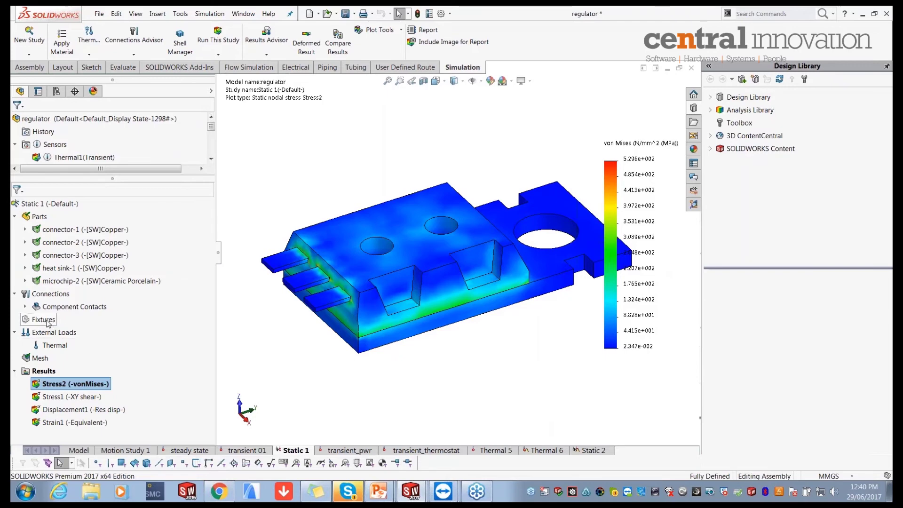
pyautogui.moveTo(582, 306); pyautogui.dragTo(575, 323, button='middle')
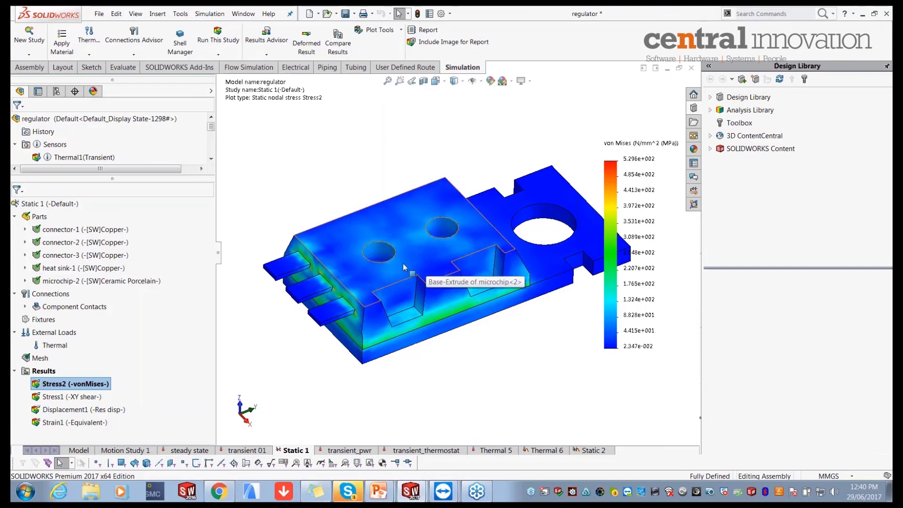
# Check the solver and soft spring stabilization options in the properties of study Static 1.
pyautogui.rightClick(64, 206)
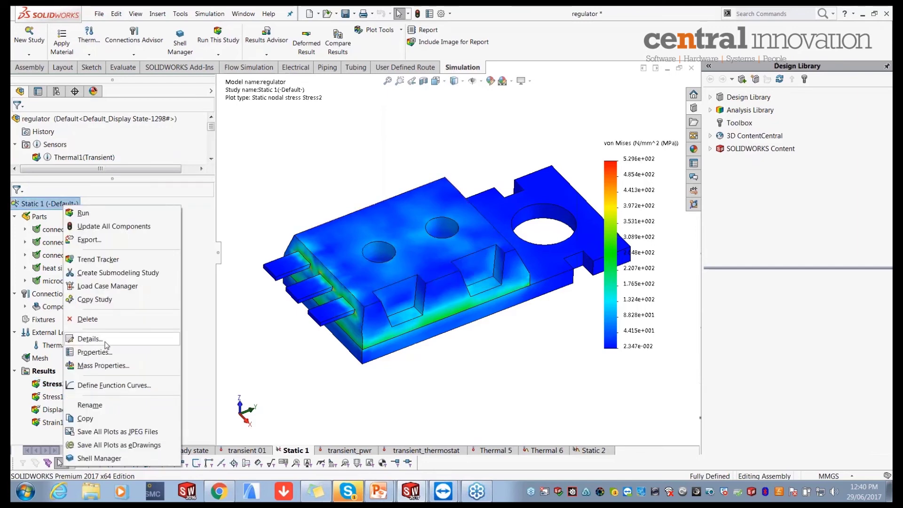
pyautogui.click(111, 353)
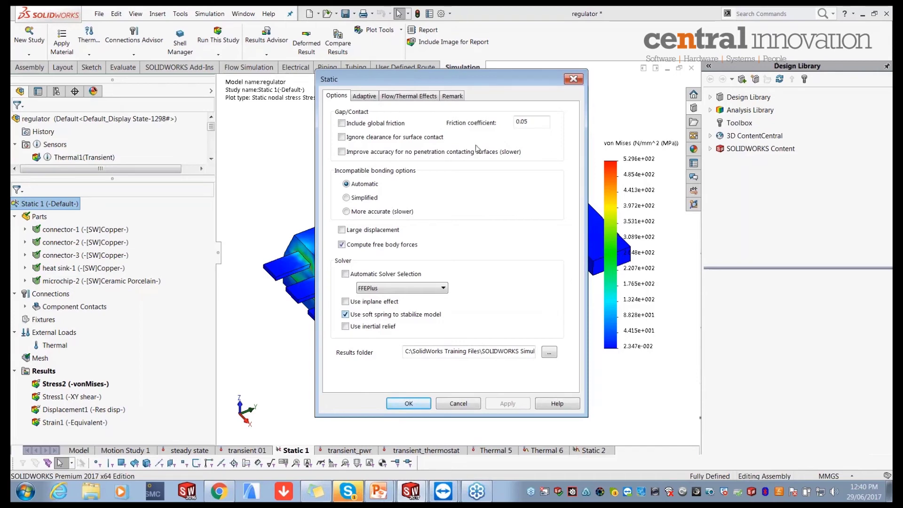
pyautogui.moveTo(525, 83); pyautogui.dragTo(614, 74)
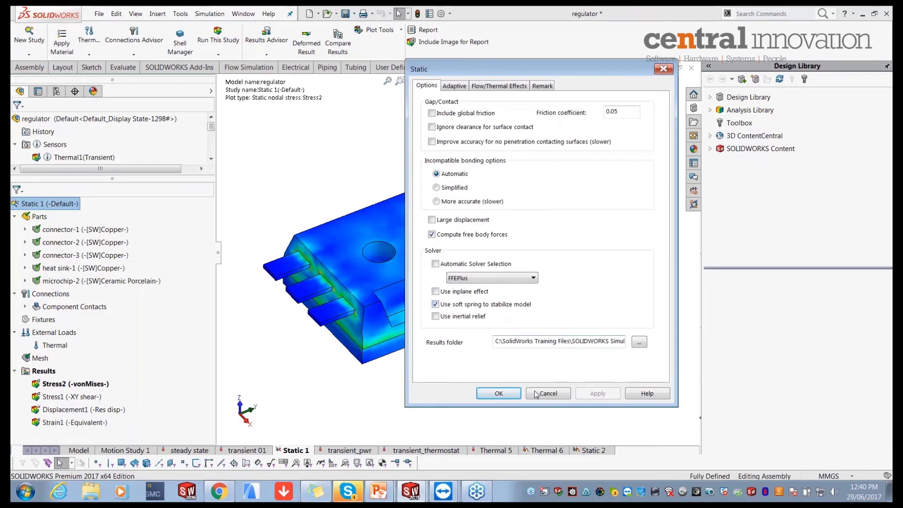
pyautogui.click(498, 393)
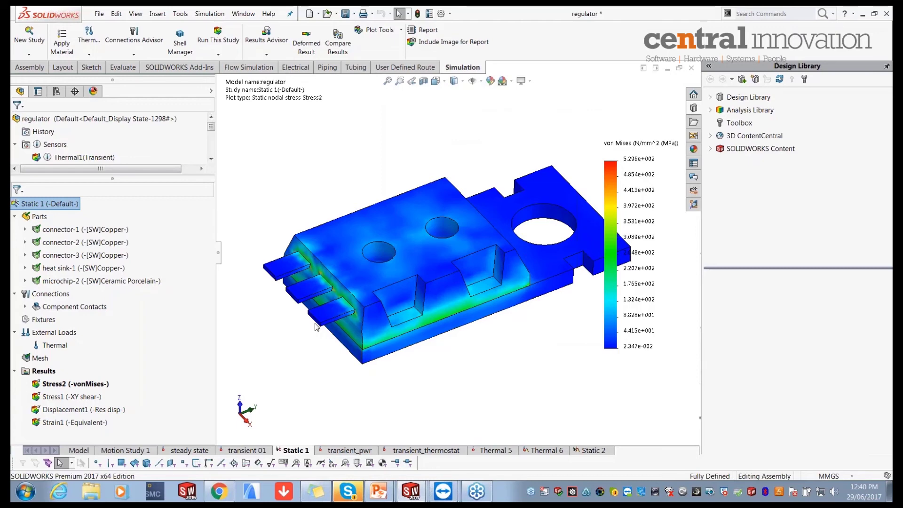
# Check the thermal load source and zero-strain reference temperature in Static 1's flow and thermal effects settings.
pyautogui.click(65, 346)
pyautogui.rightClick(66, 205)
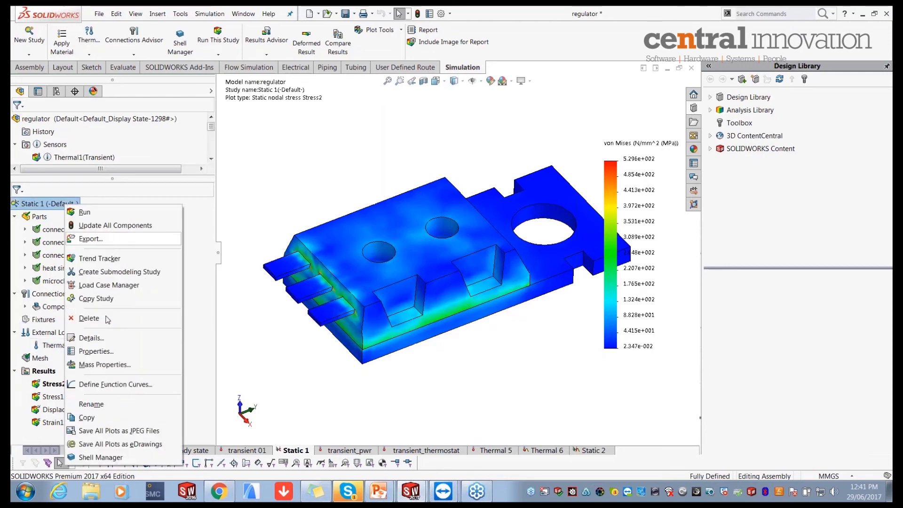
pyautogui.click(96, 351)
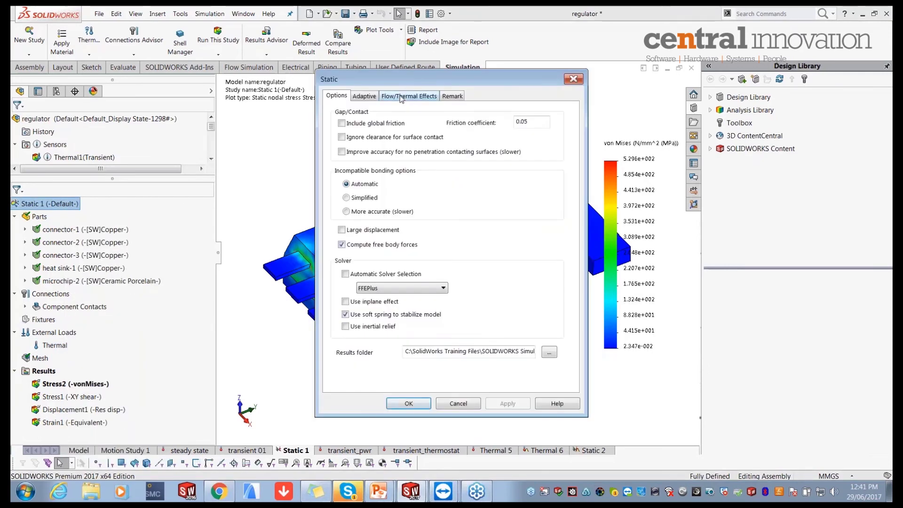
pyautogui.click(401, 97)
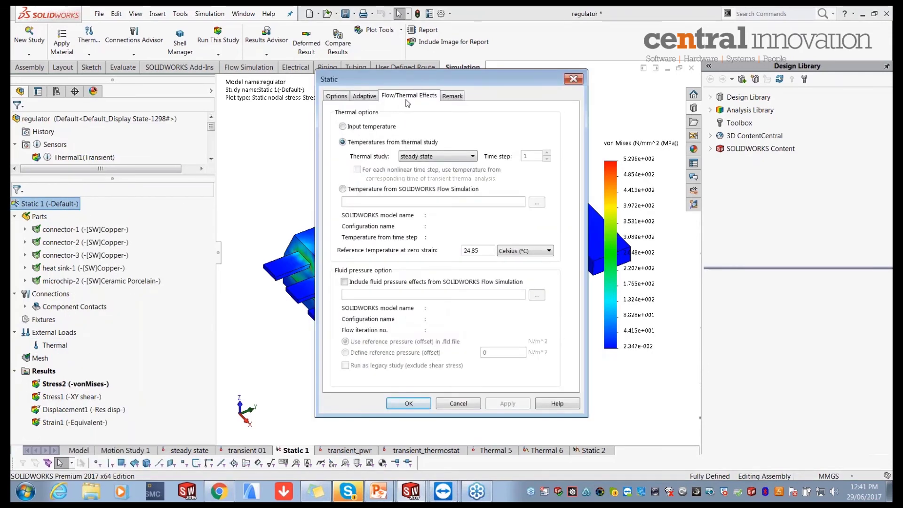
pyautogui.click(573, 80)
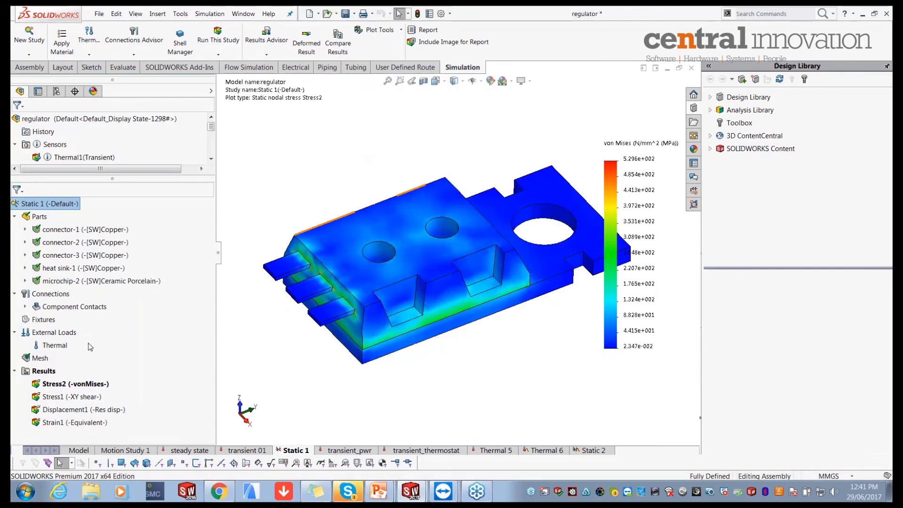
# Section the von Mises stress plot along the assembly's Right Plane.
pyautogui.click(66, 384)
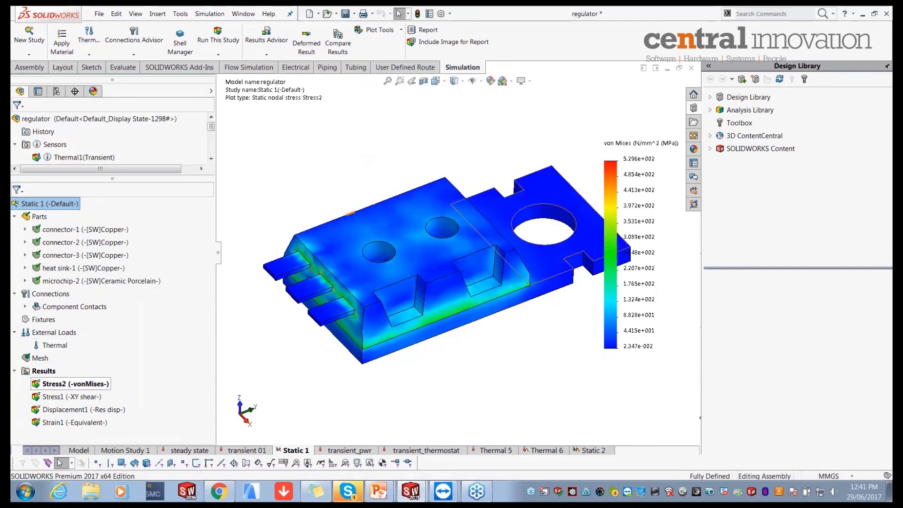
pyautogui.moveTo(547, 263); pyautogui.dragTo(538, 258, button='middle')
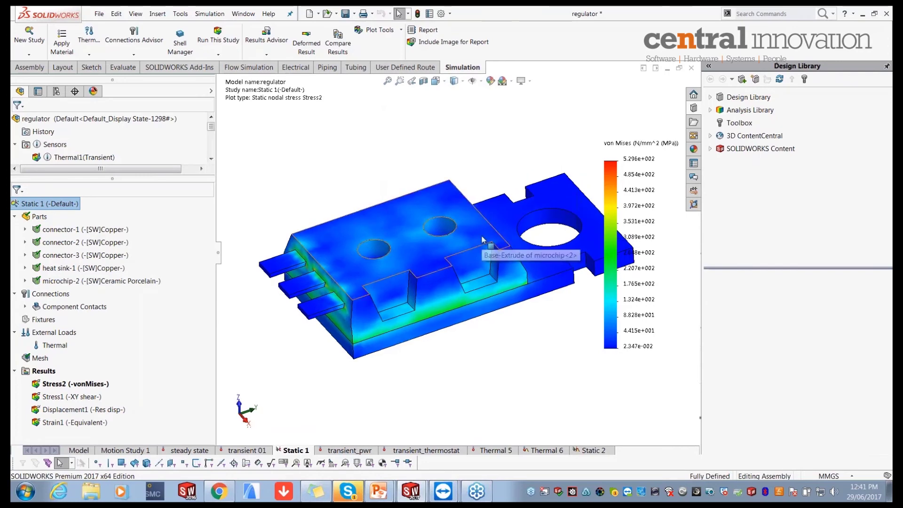
pyautogui.rightClick(73, 384)
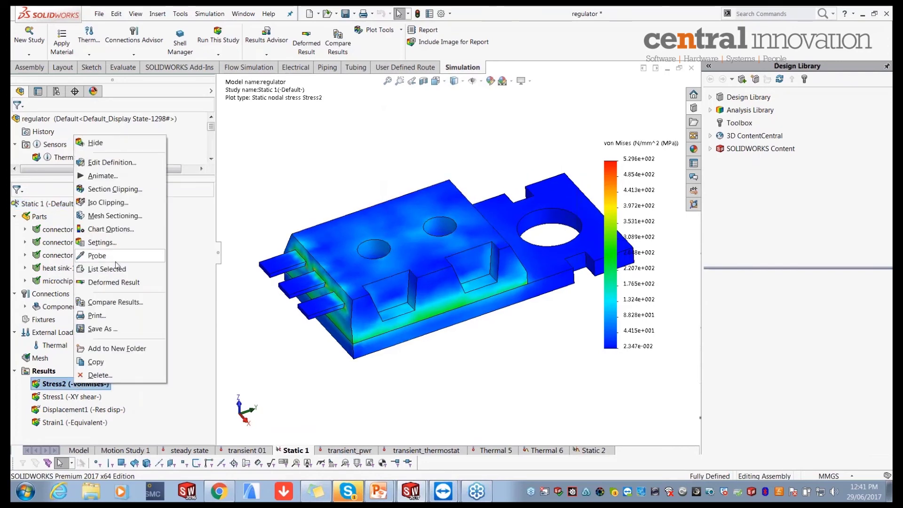
pyautogui.click(126, 193)
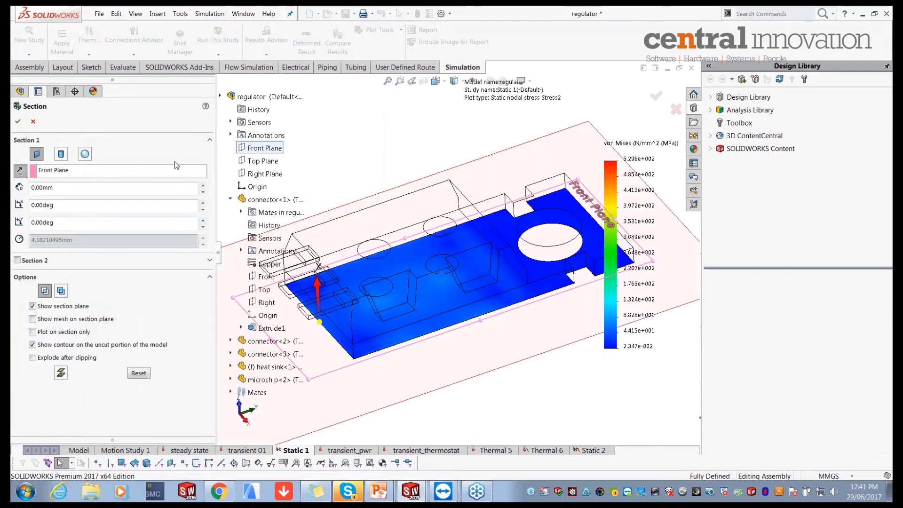
pyautogui.click(174, 171)
pyautogui.click(265, 174)
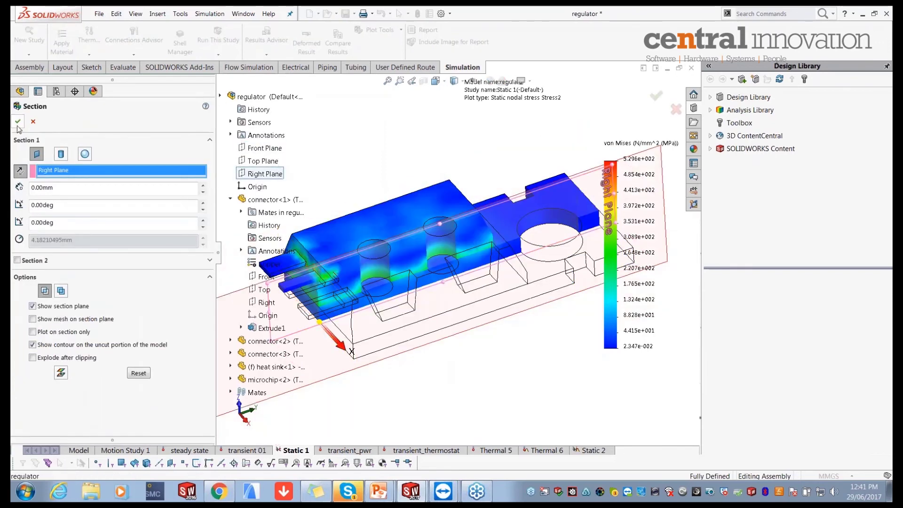
pyautogui.click(17, 121)
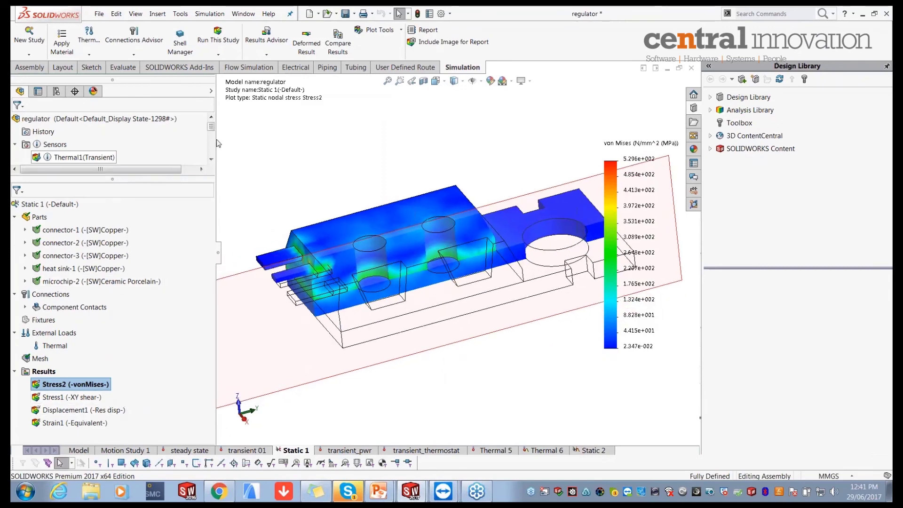
# Explode the regulator assembly and show the sectioned stress plot on the deformed shape.
pyautogui.rightClick(165, 119)
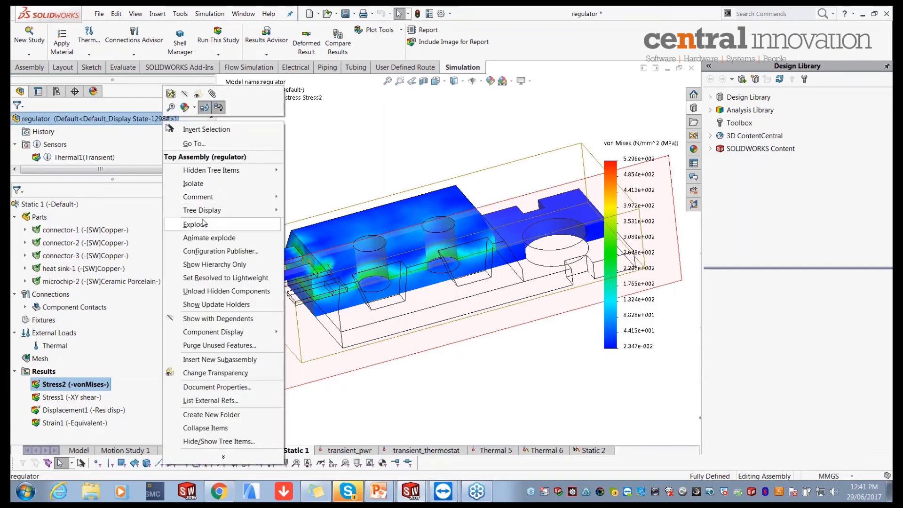
pyautogui.click(236, 197)
pyautogui.click(306, 47)
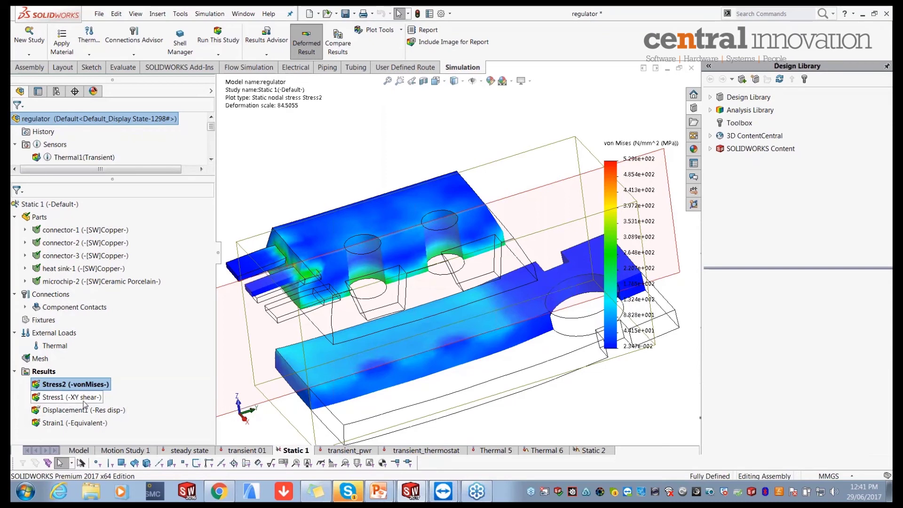
# Display the XY shear stress plot on the exploded assembly and examine the heat sink's contact face with the microchip.
pyautogui.doubleClick(71, 397)
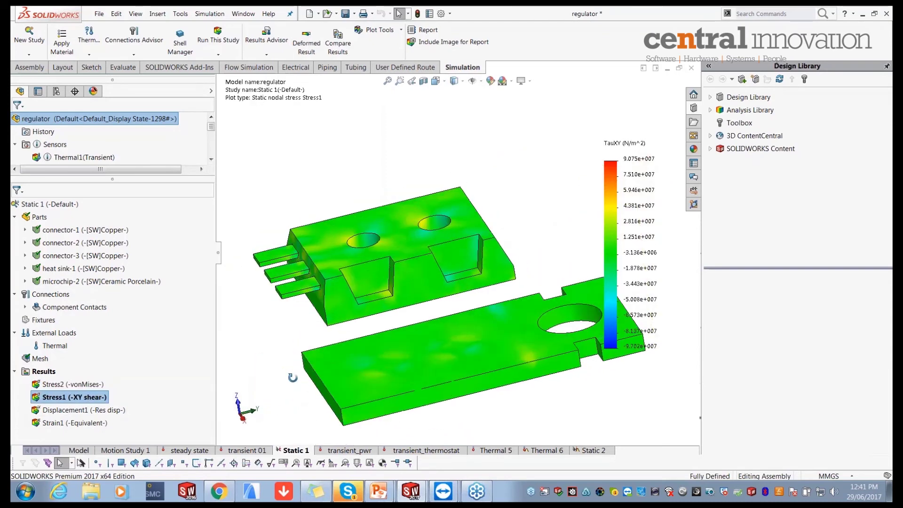
pyautogui.scroll(-4, 563, 327)
pyautogui.scroll(3, 564, 327)
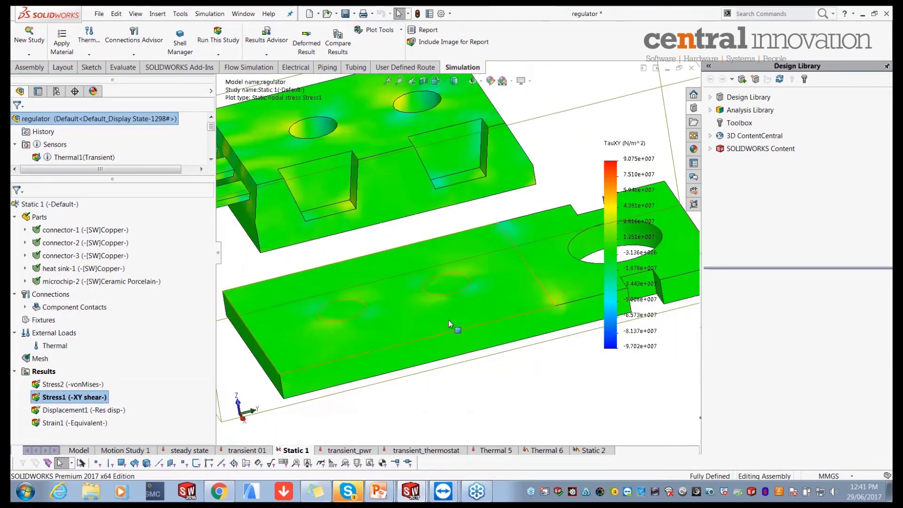
pyautogui.scroll(2, 413, 365)
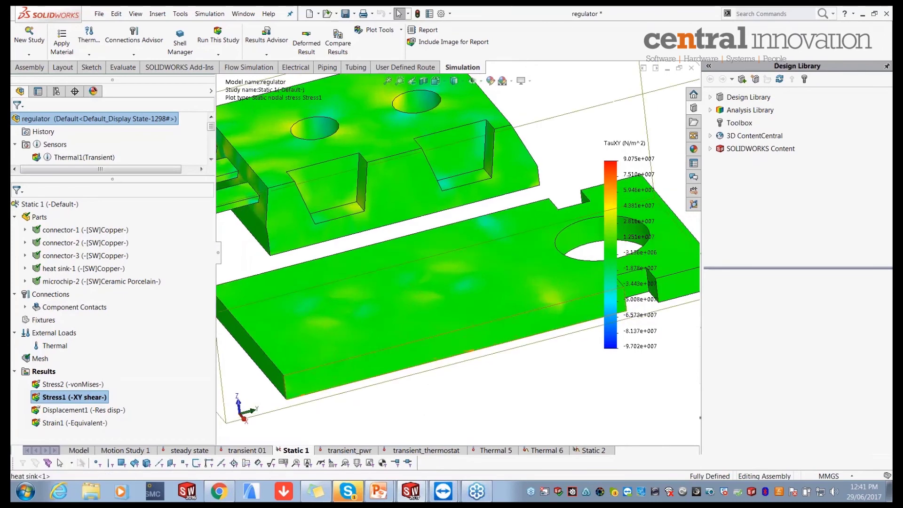
pyautogui.scroll(2, 433, 240)
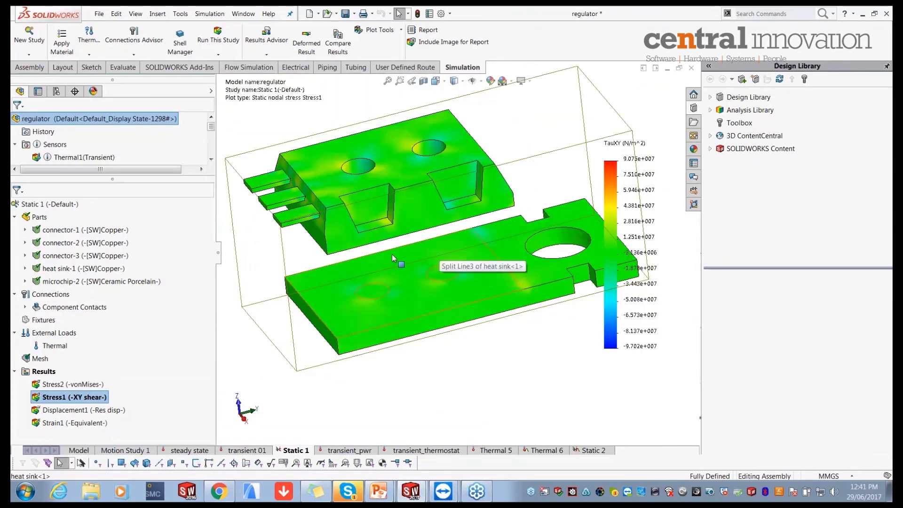
pyautogui.moveTo(254, 272); pyautogui.dragTo(249, 278, button='middle')
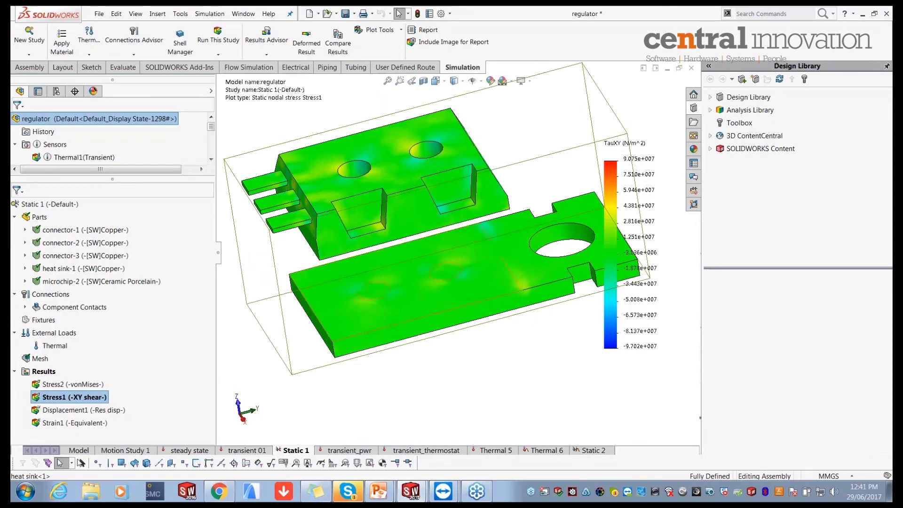
# Display the von Mises stress plot again and examine the heat sink and microchip's deformed shape against the undeformed outline.
pyautogui.scroll(-2, 484, 285)
pyautogui.moveTo(461, 227); pyautogui.dragTo(475, 310, button='middle')
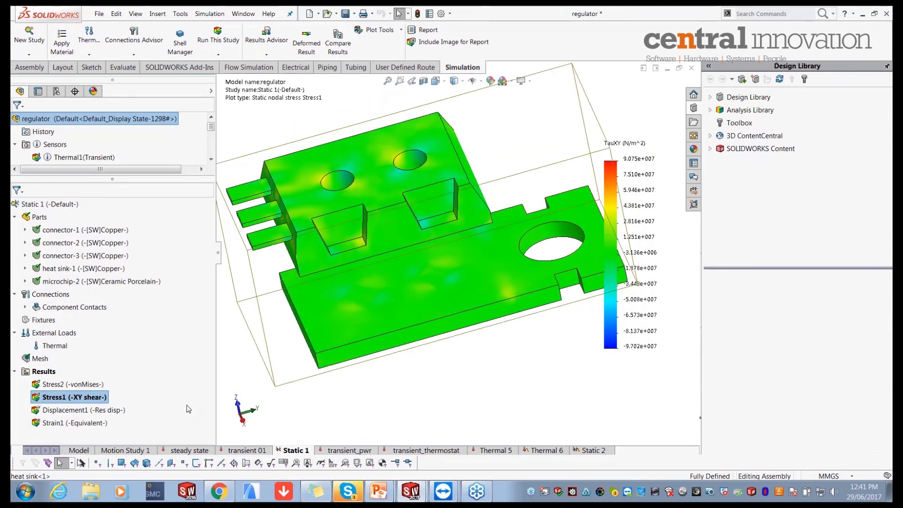
pyautogui.doubleClick(85, 384)
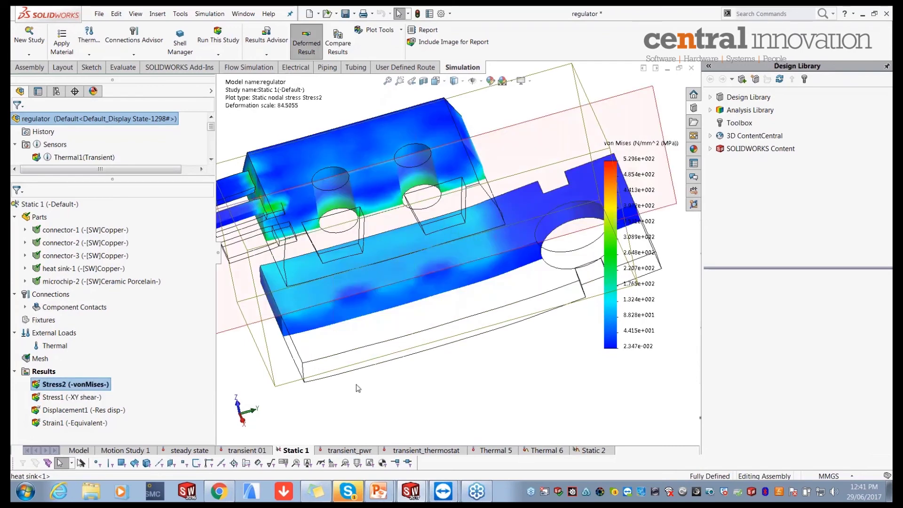
pyautogui.moveTo(357, 387); pyautogui.dragTo(350, 446, button='middle')
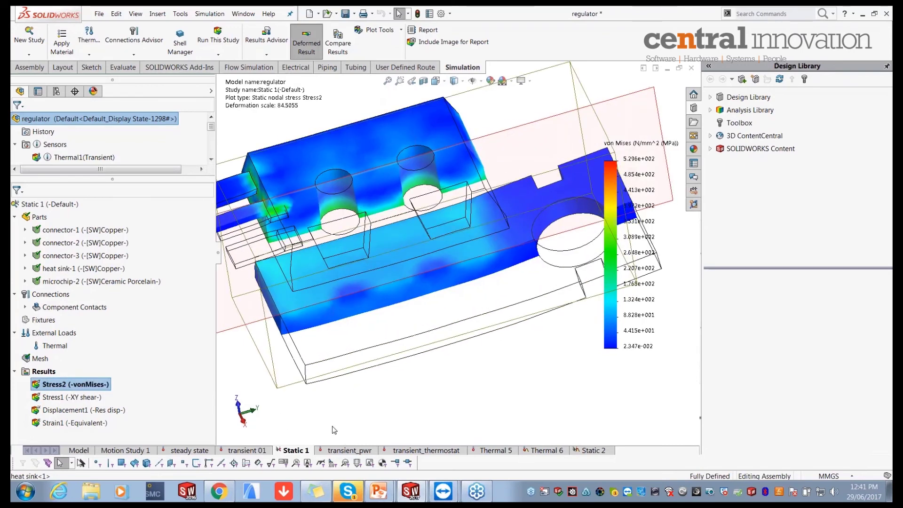
pyautogui.moveTo(315, 421); pyautogui.dragTo(370, 405, button='middle')
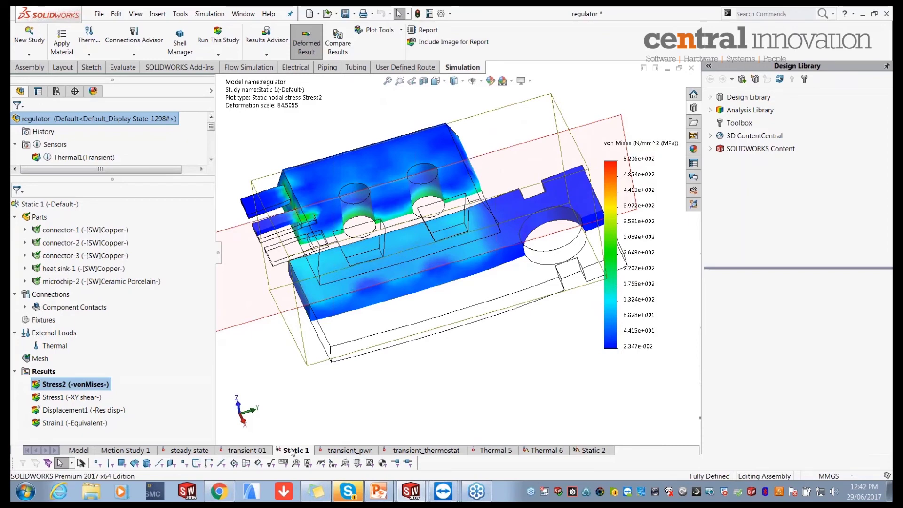
pyautogui.moveTo(294, 413); pyautogui.dragTo(401, 377, button='middle')
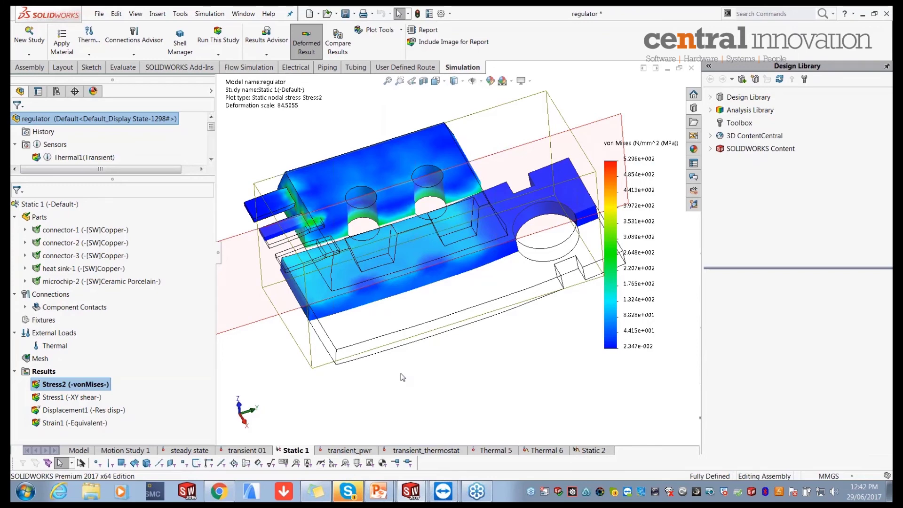
# Switch to the PowerPoint slide show and advance to the Radiation slide.
pyautogui.click(389, 489)
pyautogui.click(378, 421)
pyautogui.hotkey('alt', 'Tab')
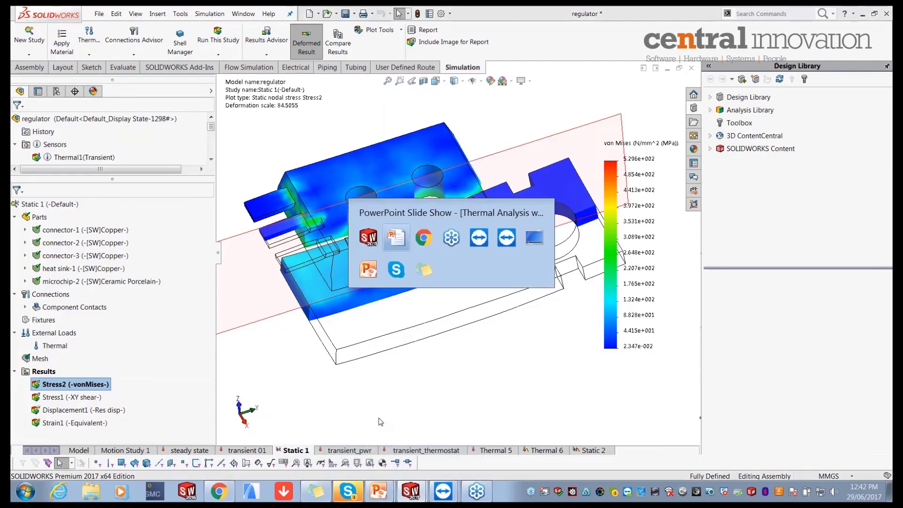
pyautogui.press('Right')
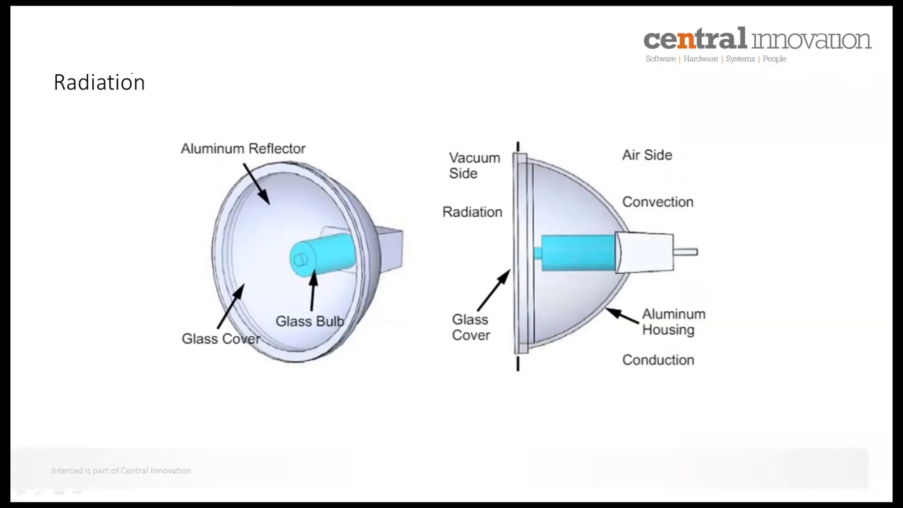
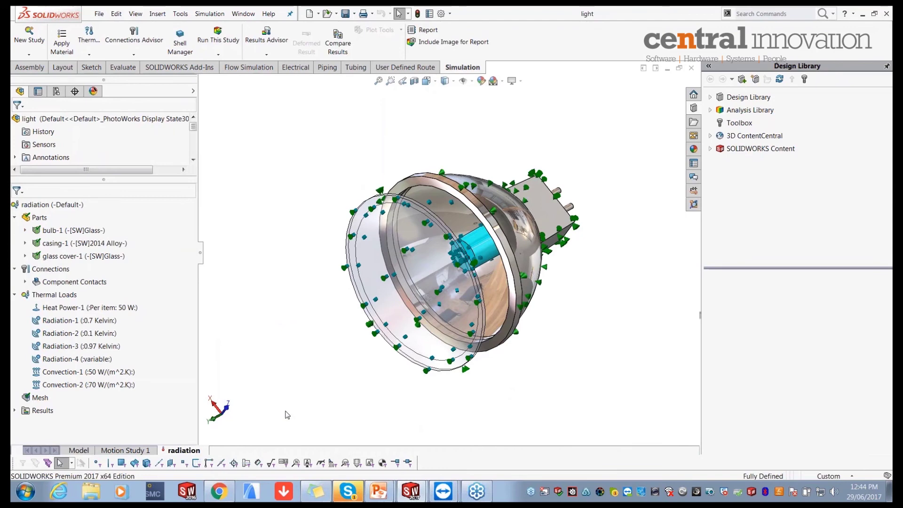
# In SOLIDWORKS, check the heat power load applied to the bulb in the light assembly's radiation study.
pyautogui.moveTo(484, 364)
pyautogui.mouseDown(button='middle')
pyautogui.moveTo(501, 362)
pyautogui.moveTo(494, 358)
pyautogui.mouseUp(button='middle')
pyautogui.click(474, 252)
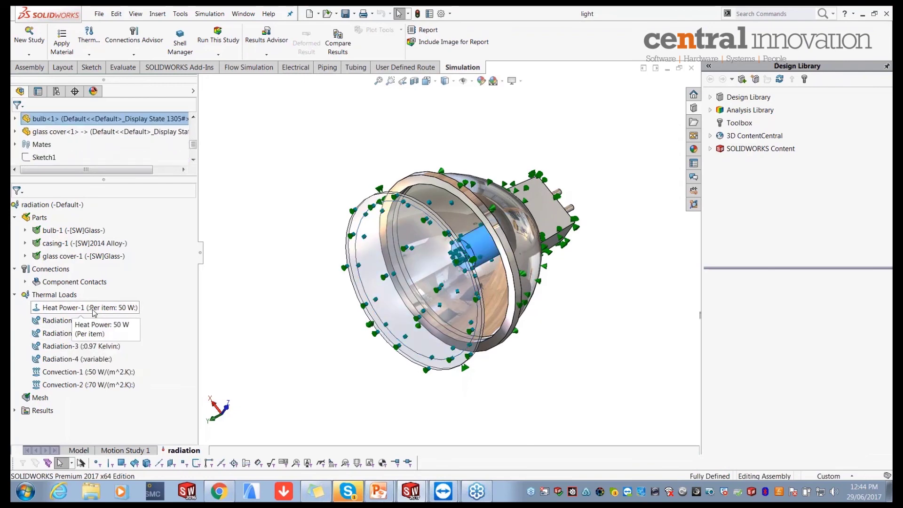
pyautogui.rightClick(126, 309)
pyautogui.click(148, 351)
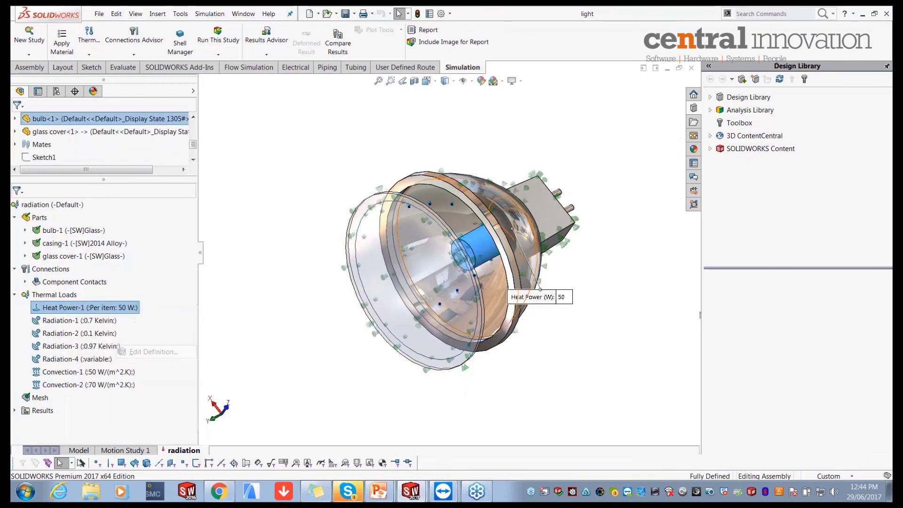
pyautogui.scroll(-5, 484, 246)
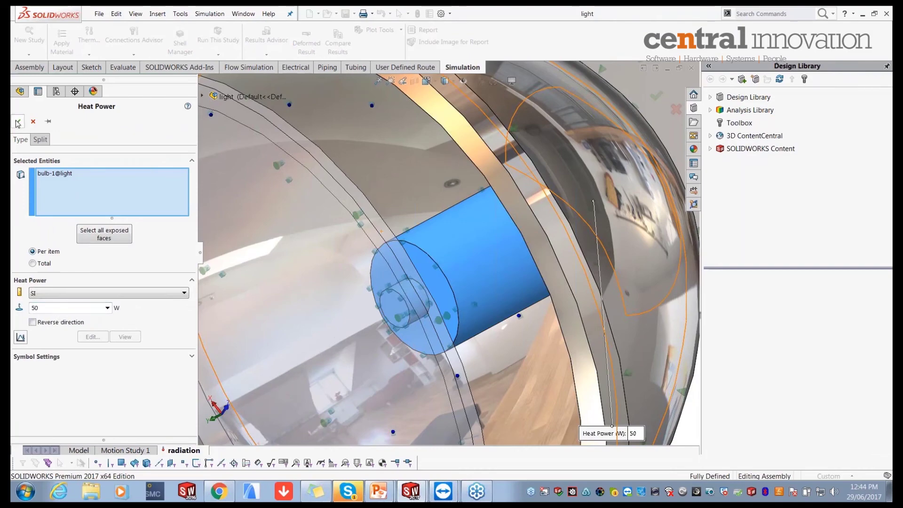
pyautogui.press('Return')
pyautogui.scroll(4, 440, 355)
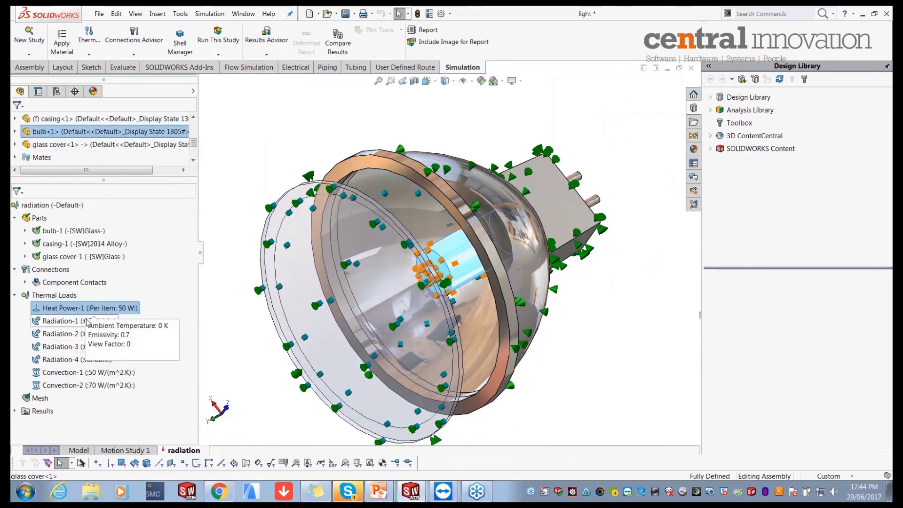
# Open the Radiation-1 load's definition and identify each bulb face it applies to.
pyautogui.rightClick(87, 321)
pyautogui.click(124, 366)
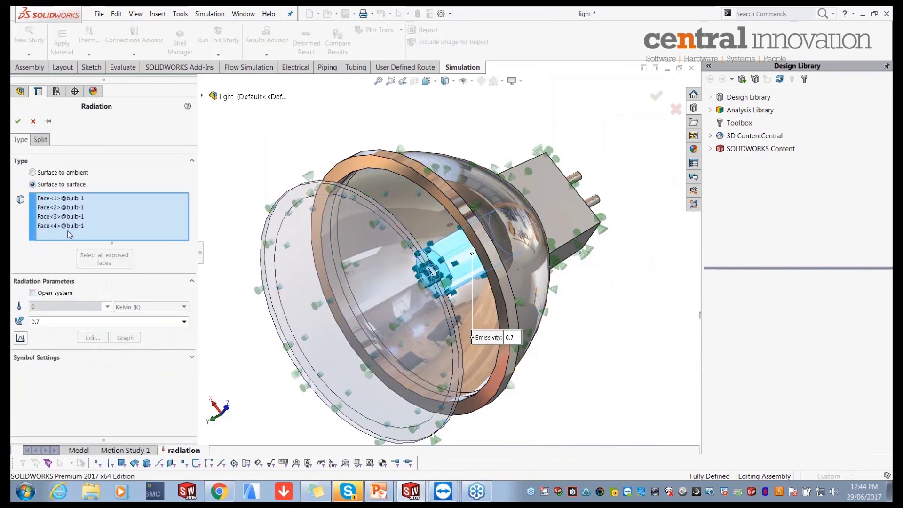
pyautogui.click(62, 199)
pyautogui.click(62, 208)
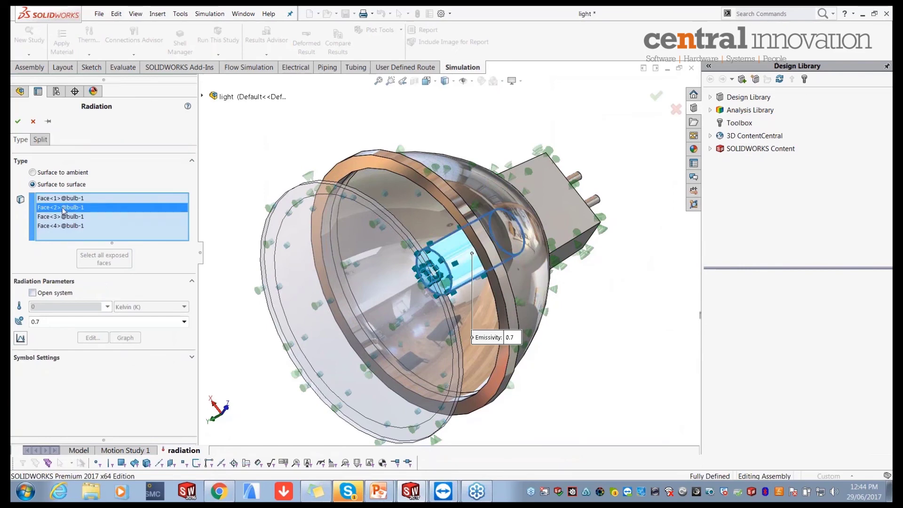
pyautogui.click(63, 217)
pyautogui.click(65, 226)
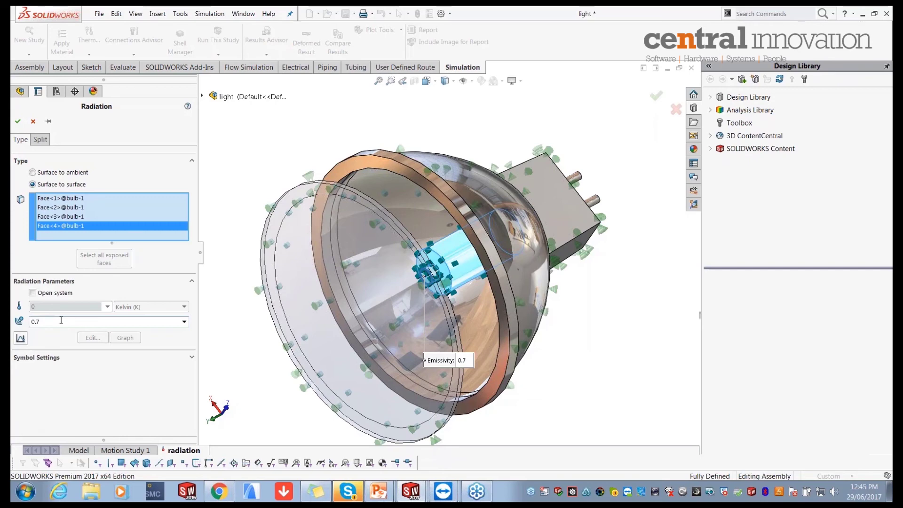
# Check Radiation-1's emissivity and radiation type while viewing the bulb against the casing and glass cover, and close its definition.
pyautogui.scroll(2, 451, 258)
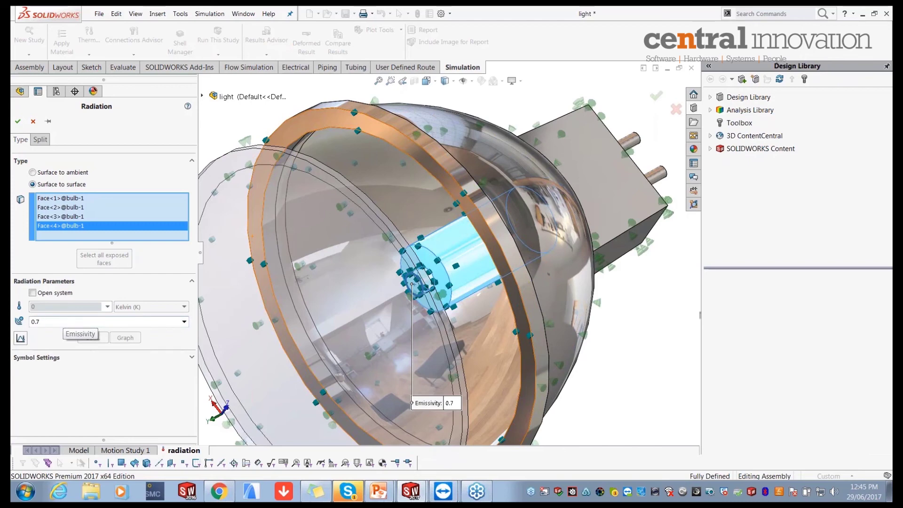
pyautogui.doubleClick(51, 321)
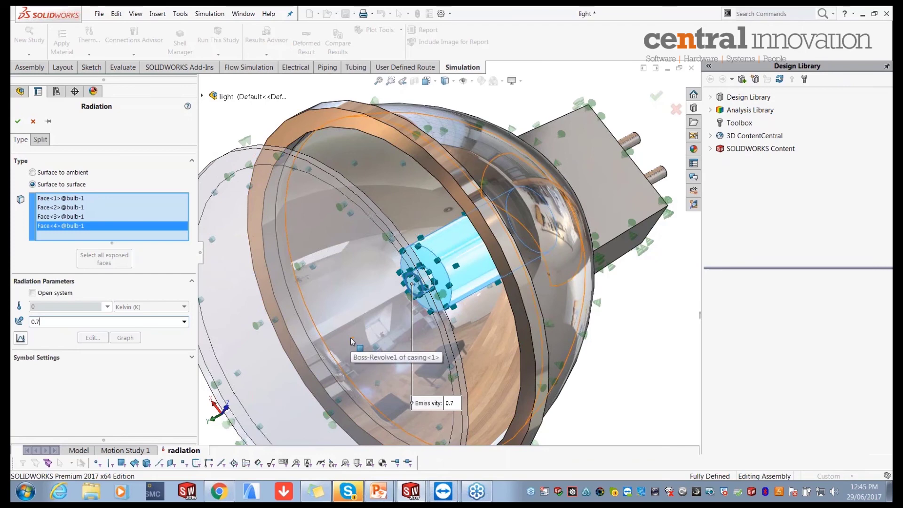
pyautogui.scroll(2, 351, 337)
pyautogui.scroll(1, 341, 344)
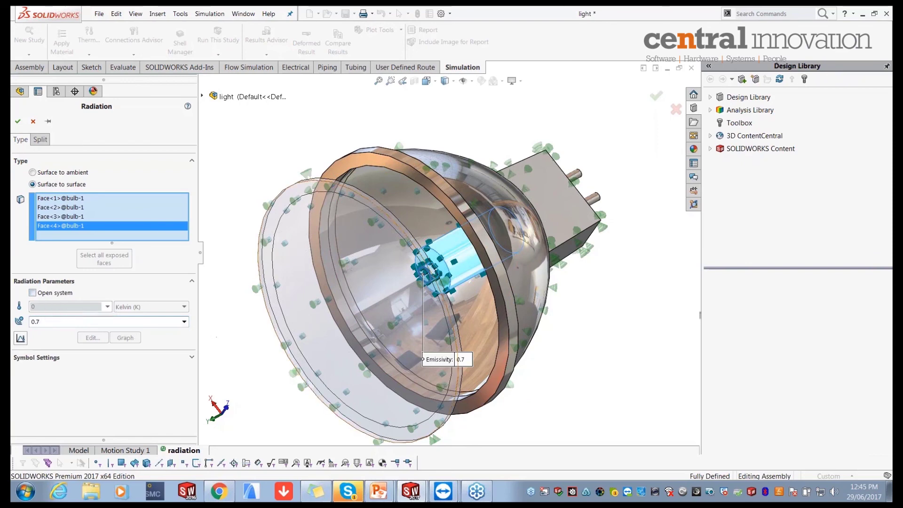
pyautogui.moveTo(479, 257); pyautogui.dragTo(481, 218, button='middle')
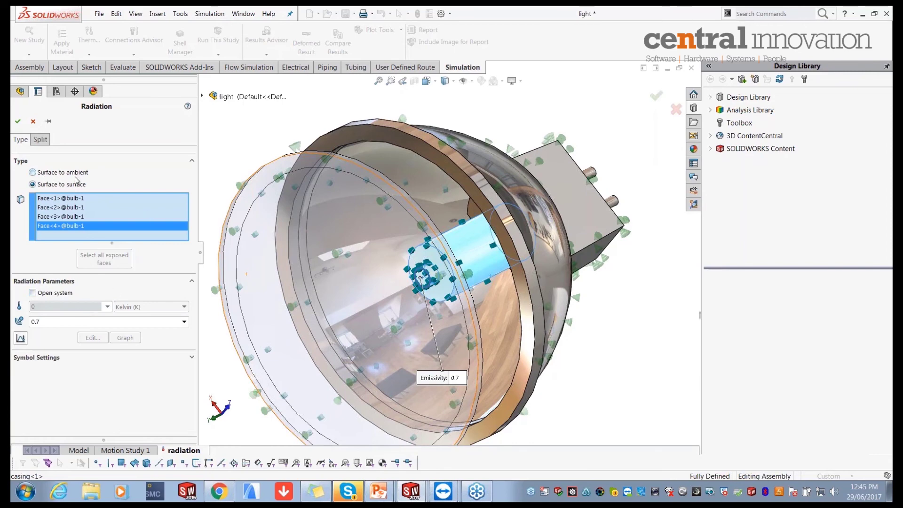
pyautogui.moveTo(521, 282); pyautogui.dragTo(516, 287, button='middle')
pyautogui.scroll(2, 501, 282)
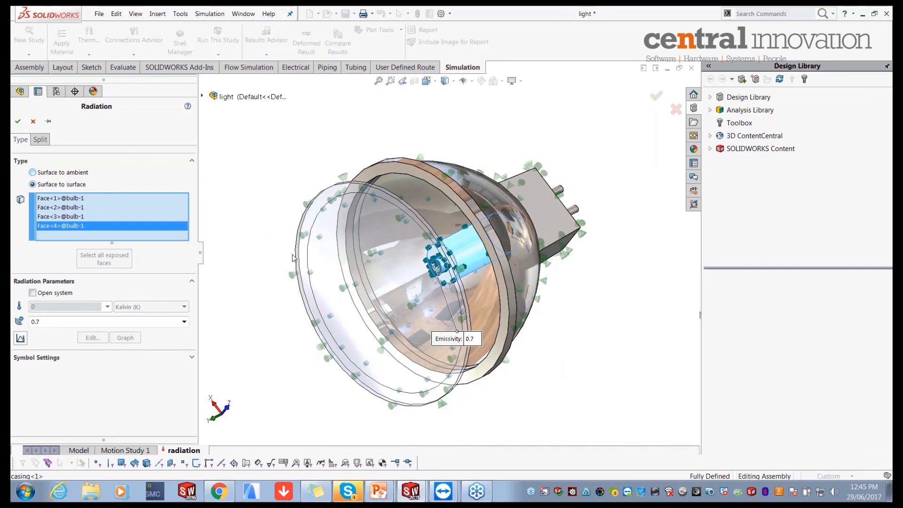
pyautogui.scroll(-3, 292, 258)
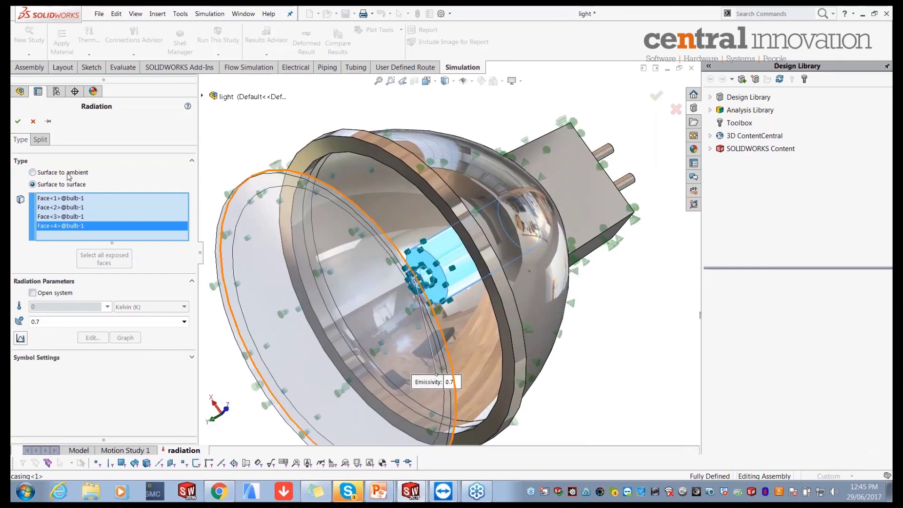
pyautogui.click(19, 123)
# Review Radiation-2's surface-to-surface definition, checking the casing face it applies to and its emissivity.
pyautogui.rightClick(72, 333)
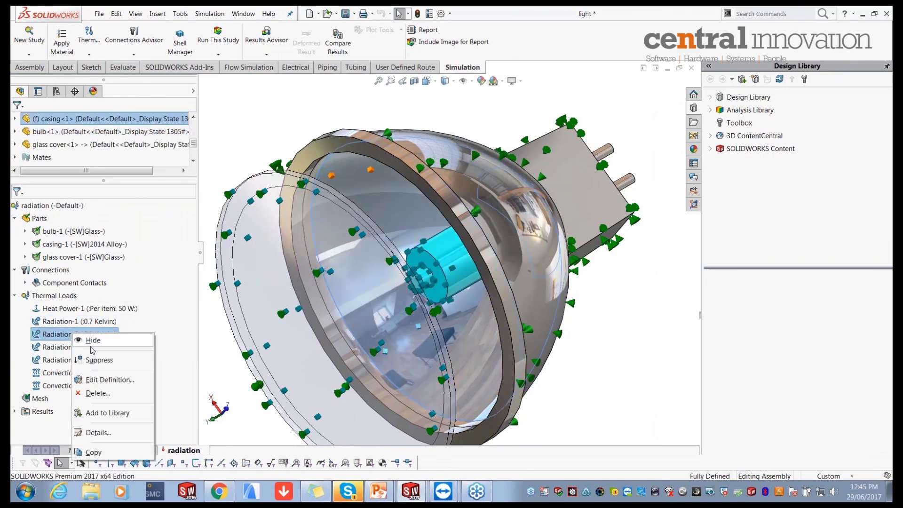
pyautogui.click(109, 379)
pyautogui.scroll(-5, 404, 172)
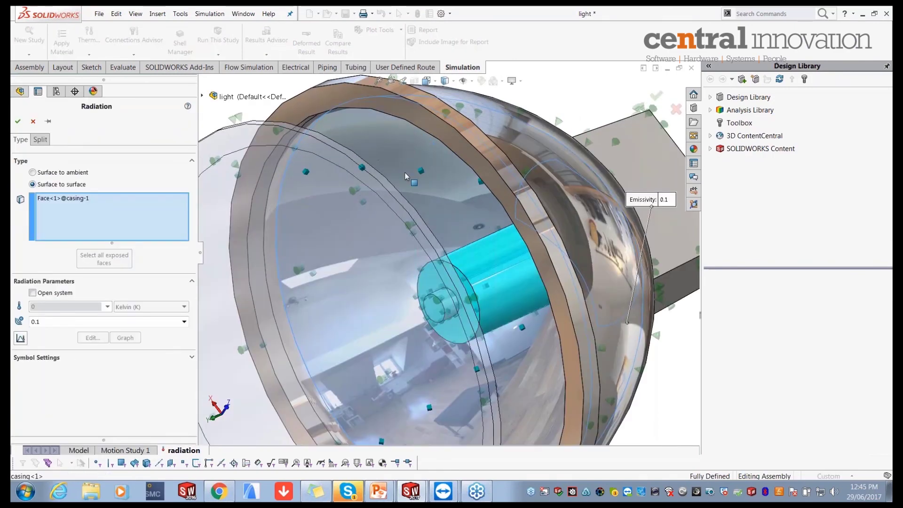
pyautogui.scroll(5, 404, 172)
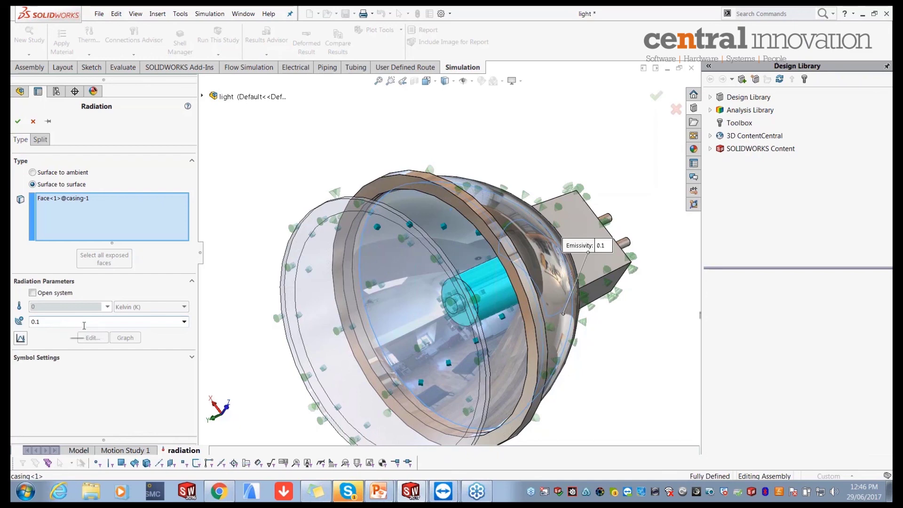
pyautogui.click(17, 122)
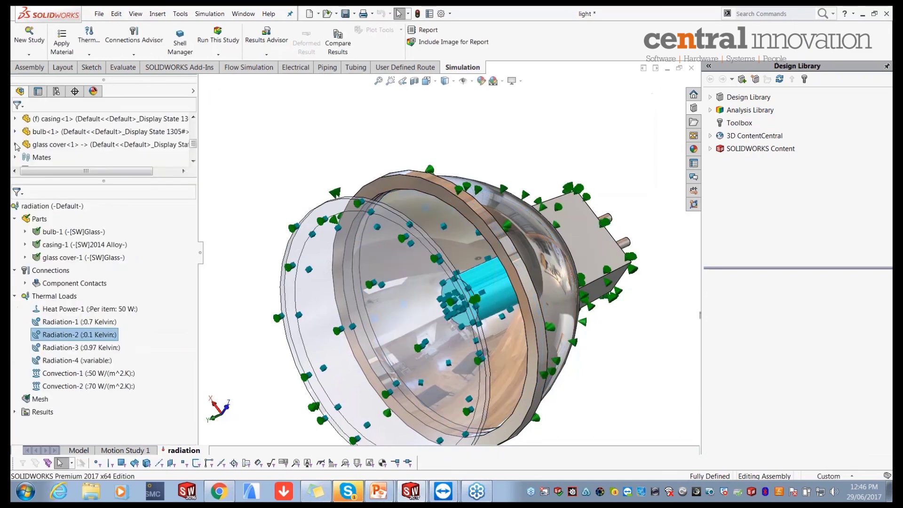
# Review Radiation-3's surface-to-surface definition, checking the glass cover face it applies to and its emissivity.
pyautogui.rightClick(105, 353)
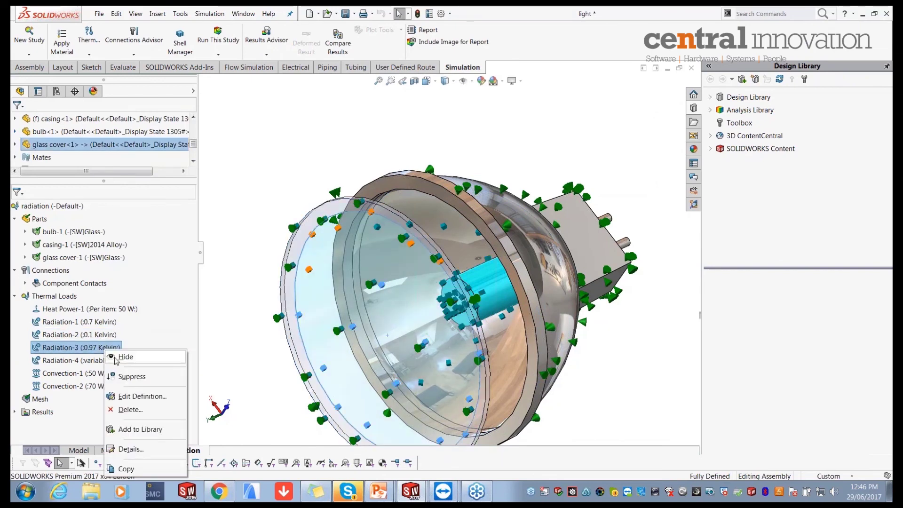
pyautogui.click(141, 397)
pyautogui.moveTo(357, 263); pyautogui.dragTo(352, 397, button='middle')
pyautogui.scroll(-5, 253, 235)
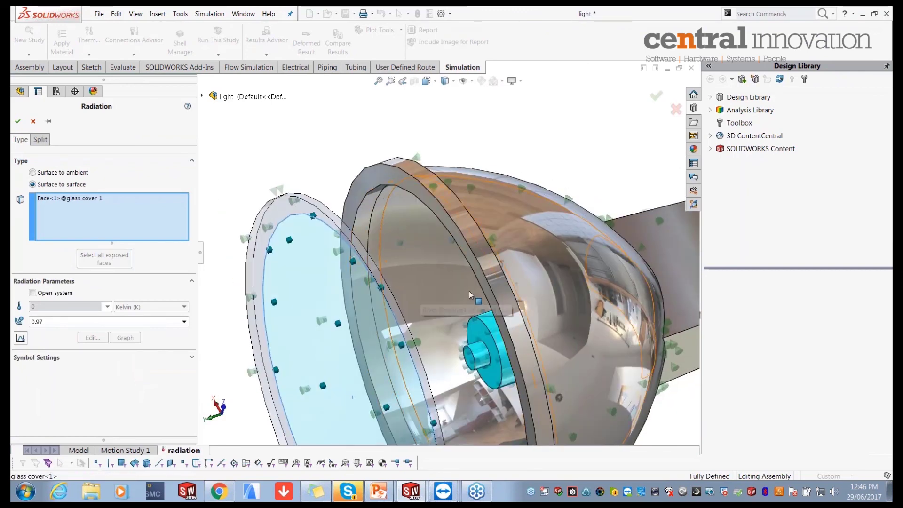
pyautogui.scroll(2, 459, 293)
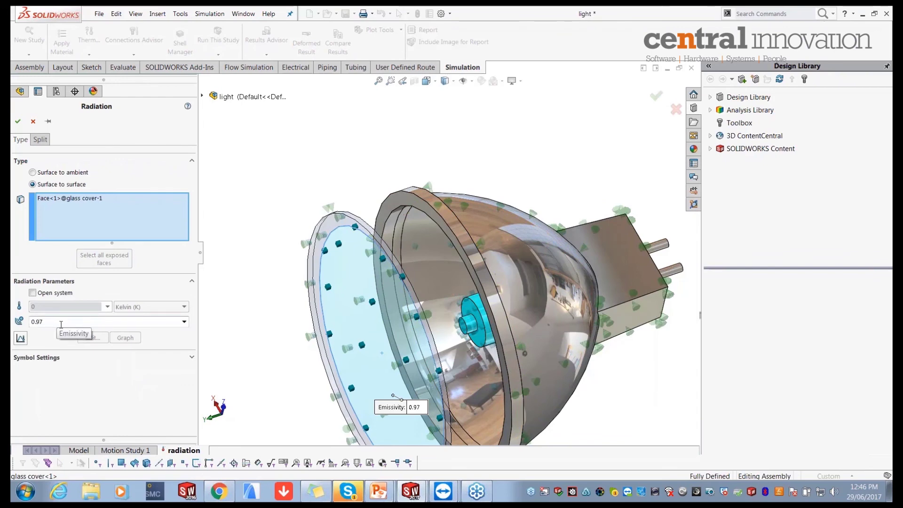
pyautogui.click(18, 122)
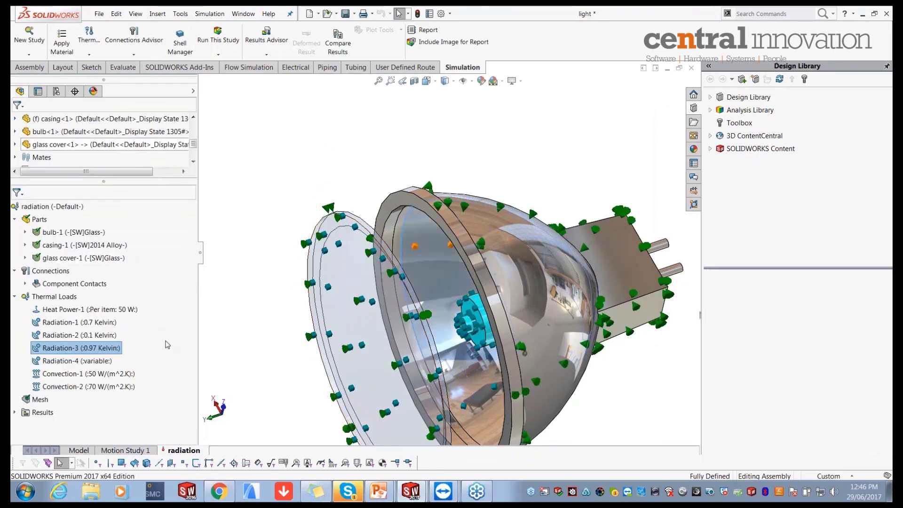
# Examine the glass cover from the side to locate the face carrying the Radiation-4 load.
pyautogui.click(75, 360)
pyautogui.moveTo(305, 267); pyautogui.dragTo(284, 173, button='middle')
pyautogui.scroll(-3, 369, 182)
pyautogui.click(284, 174)
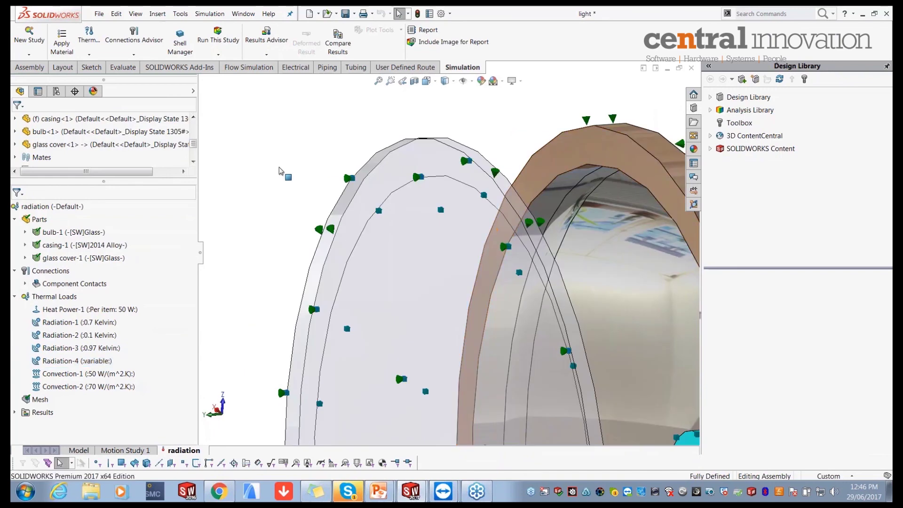
pyautogui.moveTo(343, 176); pyautogui.dragTo(292, 178, button='middle')
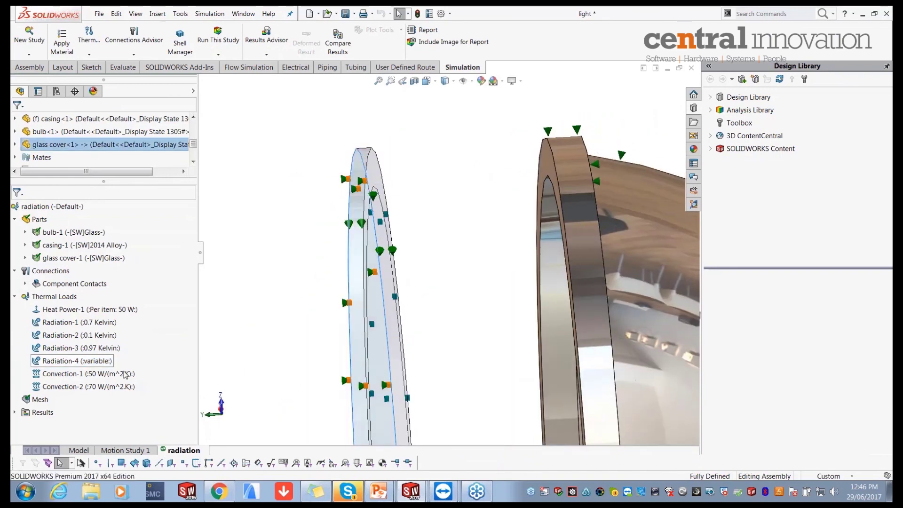
pyautogui.rightClick(118, 386)
pyautogui.click(147, 309)
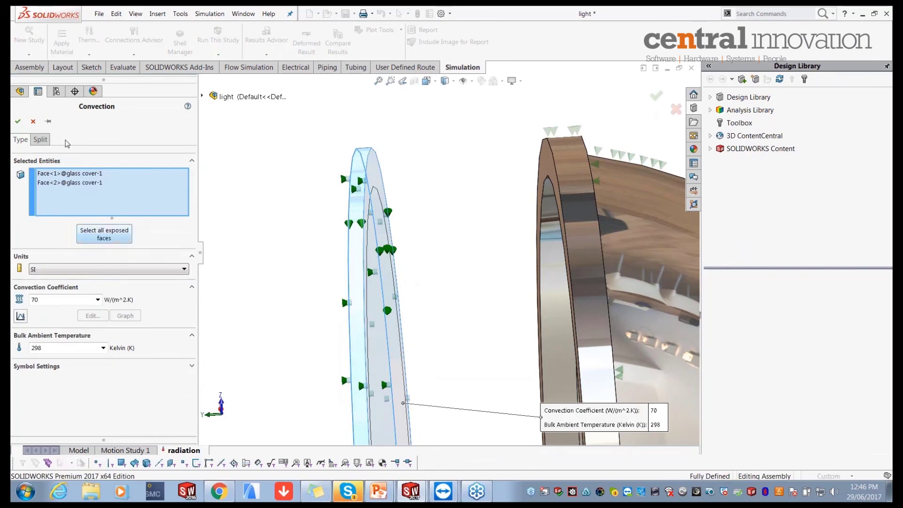
pyautogui.click(33, 121)
# Open Radiation-4's definition and check its surface-to-ambient type, glass cover face, ambient temperature, emissivity and view factor.
pyautogui.rightClick(83, 362)
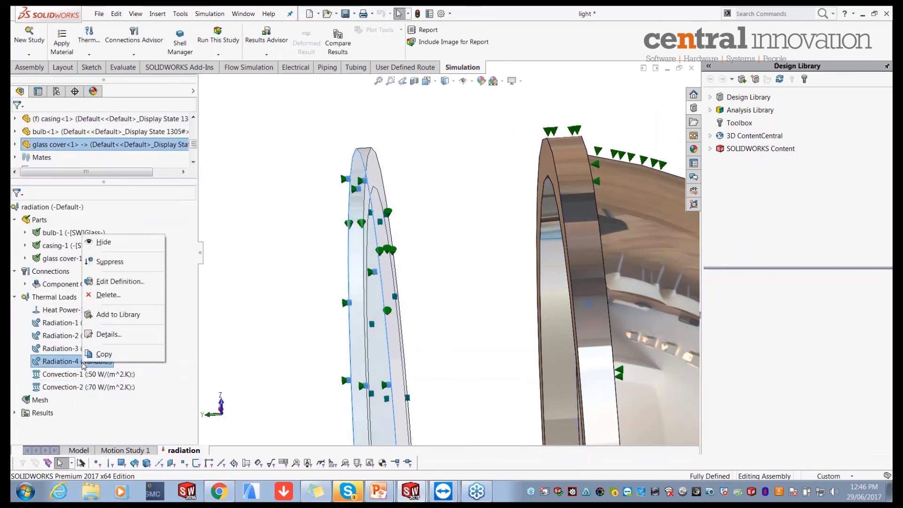
pyautogui.click(127, 282)
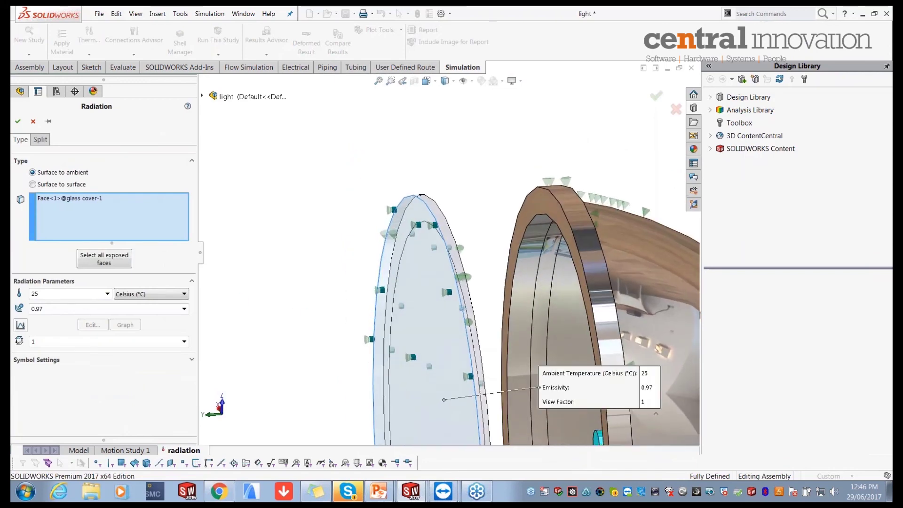
pyautogui.doubleClick(54, 310)
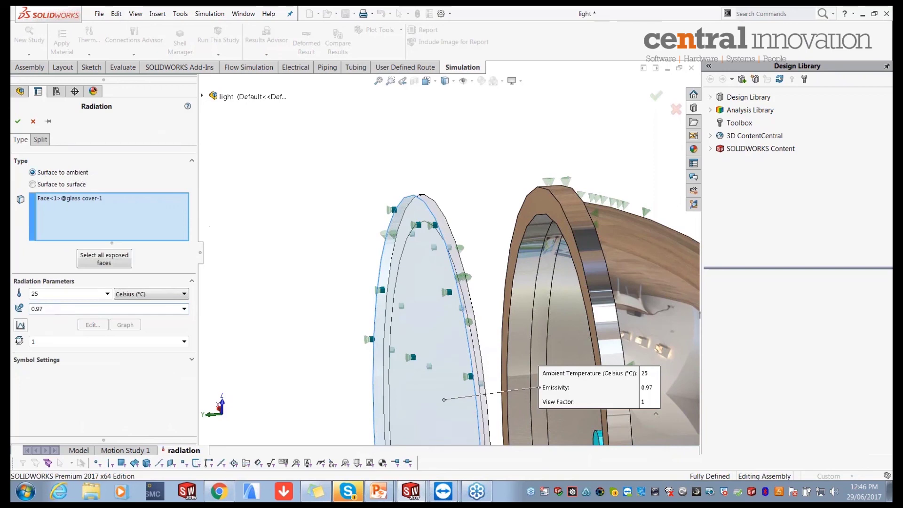
pyautogui.scroll(3, 387, 308)
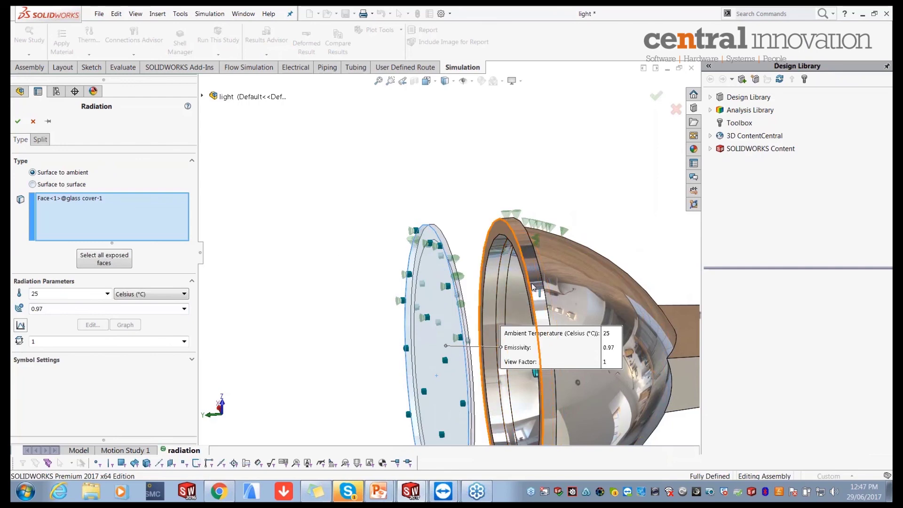
# Examine the glass cover against the casing from several angles to judge Radiation-4's view factor, and close its definition.
pyautogui.moveTo(517, 286); pyautogui.dragTo(508, 304, button='middle')
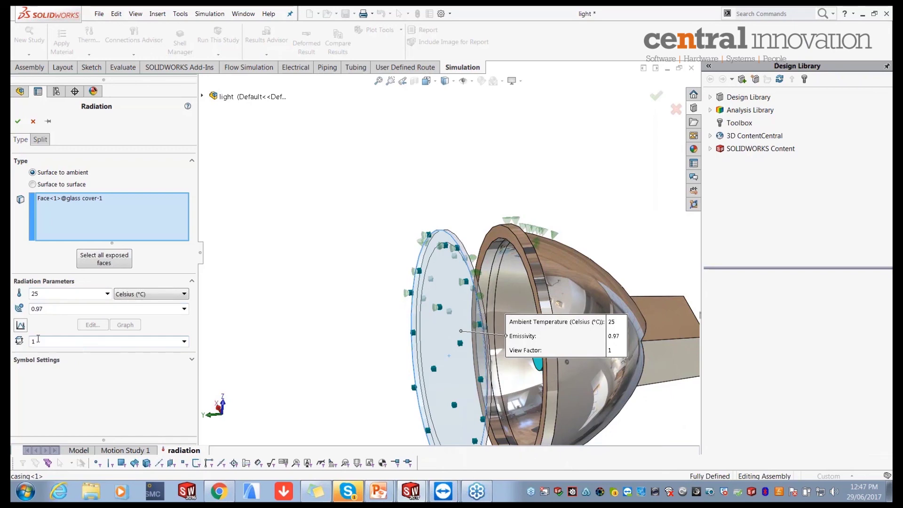
pyautogui.scroll(1, 447, 289)
pyautogui.moveTo(455, 292); pyautogui.dragTo(446, 295, button='middle')
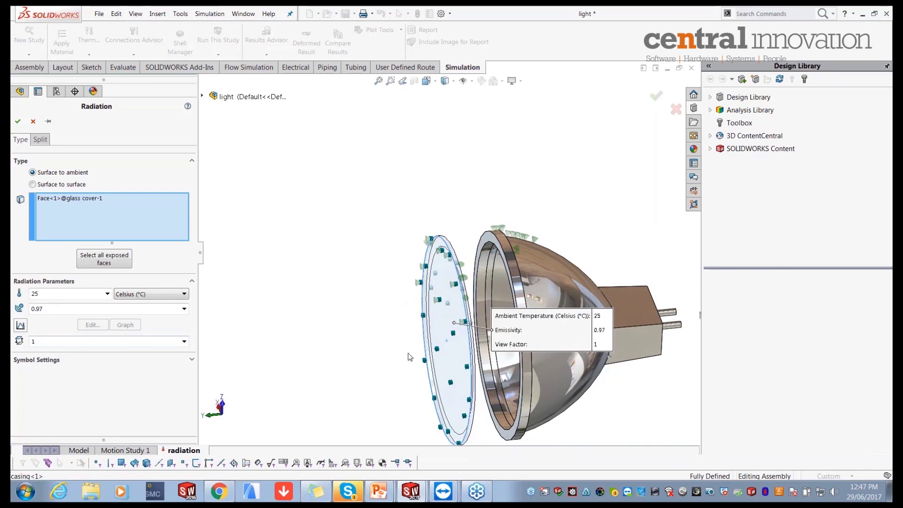
pyautogui.scroll(-2, 404, 360)
pyautogui.scroll(1, 467, 341)
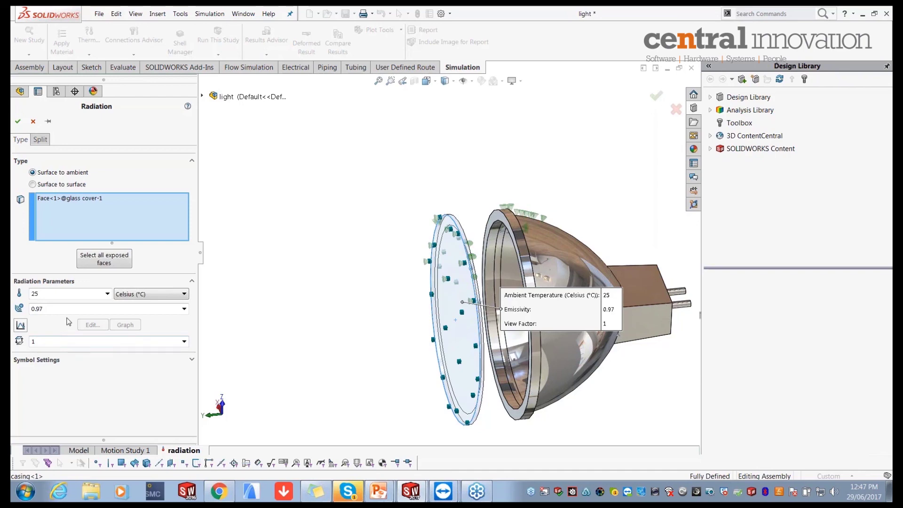
pyautogui.moveTo(407, 313); pyautogui.dragTo(371, 298, button='middle')
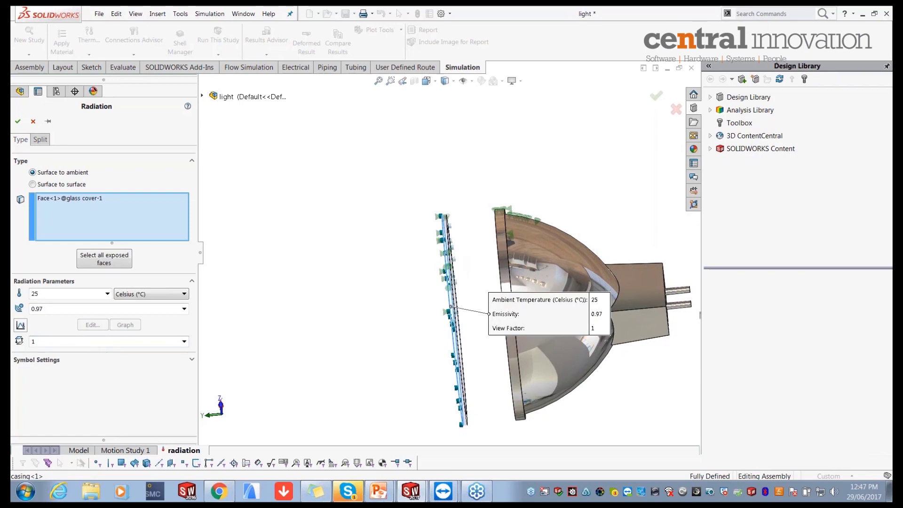
pyautogui.moveTo(371, 221); pyautogui.dragTo(398, 258, button='middle')
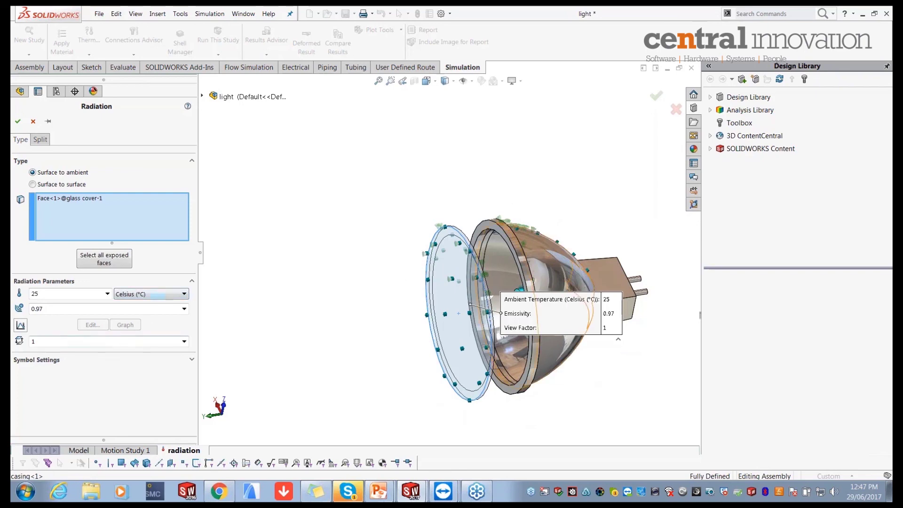
pyautogui.moveTo(472, 186)
pyautogui.mouseDown(button='middle')
pyautogui.moveTo(493, 187)
pyautogui.moveTo(484, 184)
pyautogui.mouseUp(button='middle')
pyautogui.scroll(-2, 548, 263)
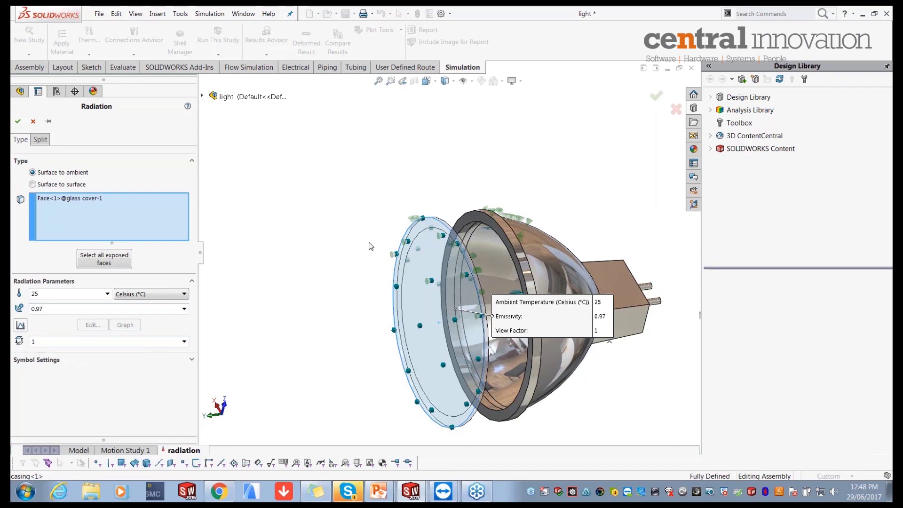
pyautogui.scroll(1, 436, 285)
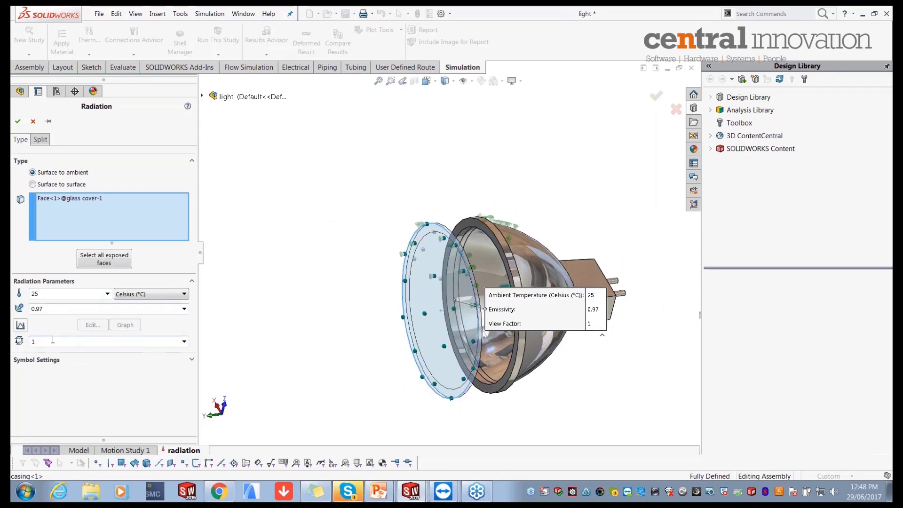
pyautogui.click(18, 122)
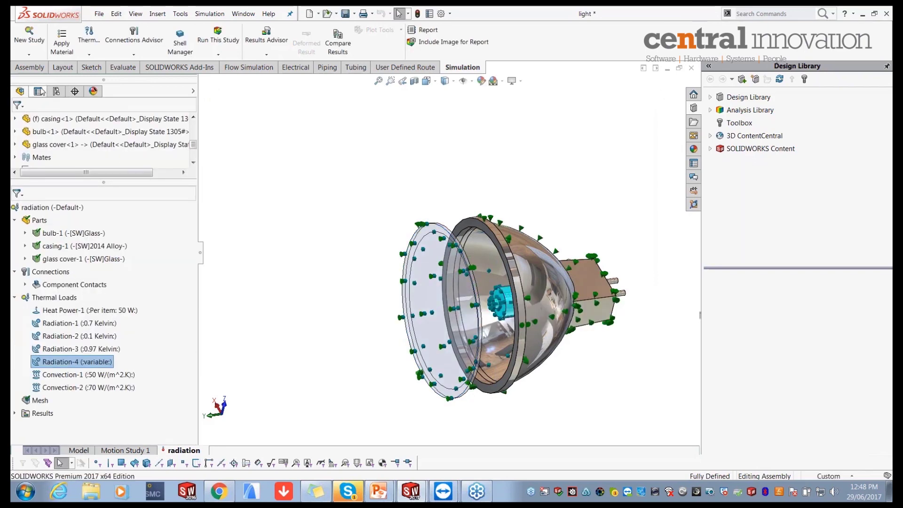
# Review Convection-2's definition, checking its glass cover faces, convection coefficient and bulk ambient temperature.
pyautogui.click(71, 375)
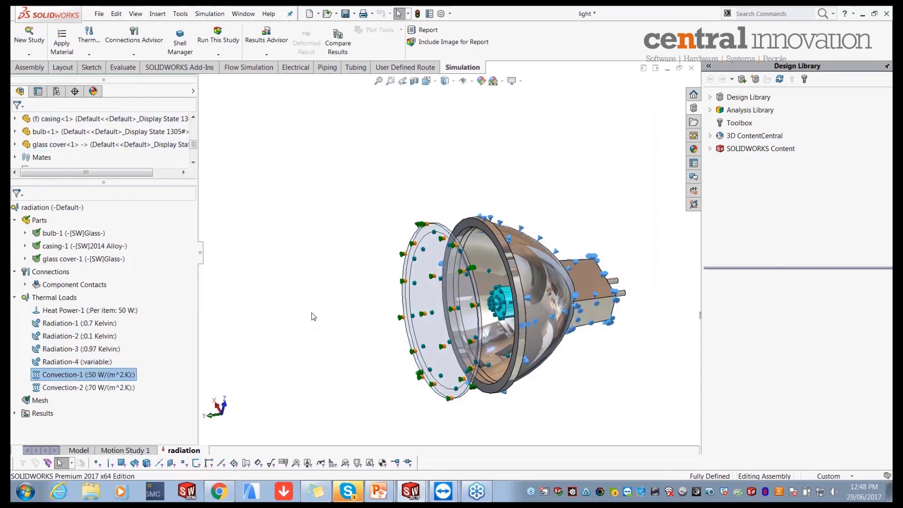
pyautogui.rightClick(114, 386)
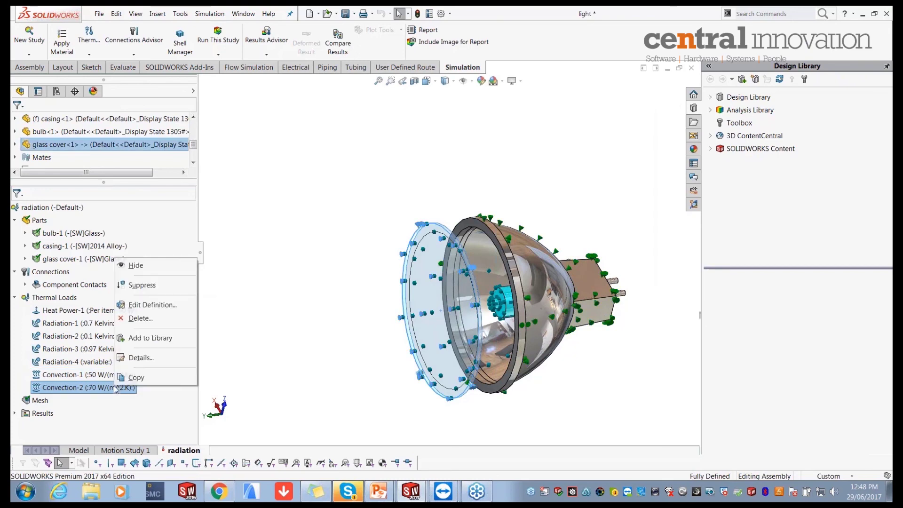
pyautogui.click(170, 305)
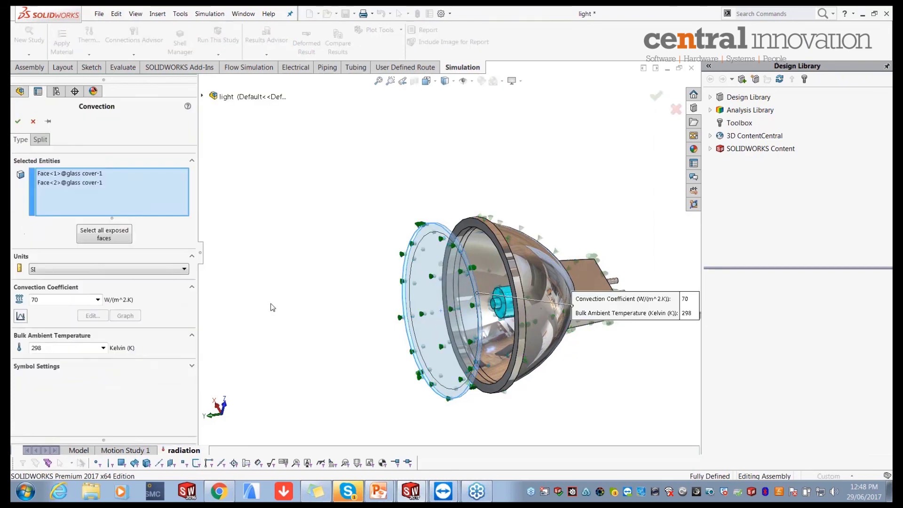
pyautogui.moveTo(324, 311); pyautogui.dragTo(357, 320, button='middle')
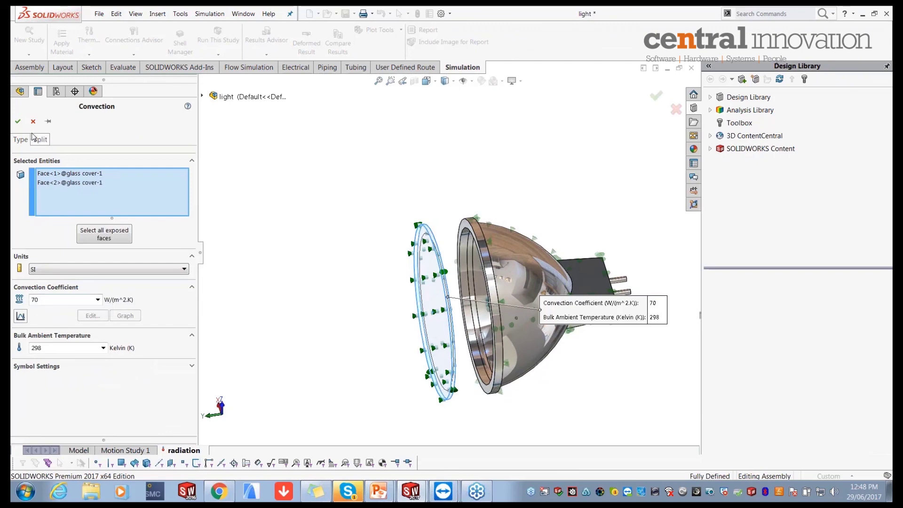
pyautogui.click(18, 121)
# Review Convection-1's definition, checking the casing faces it applies to, its convection coefficient and its bulk ambient temperature.
pyautogui.click(565, 309)
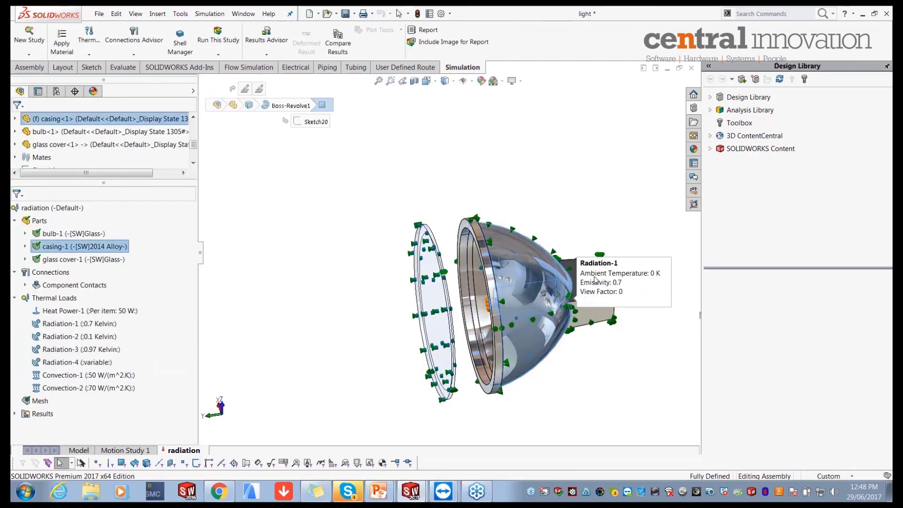
pyautogui.click(589, 312)
pyautogui.click(211, 297)
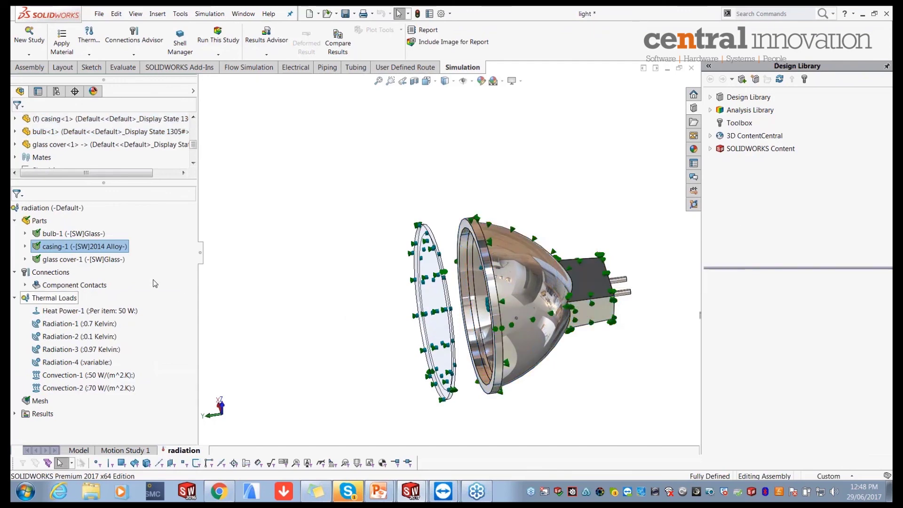
pyautogui.rightClick(104, 380)
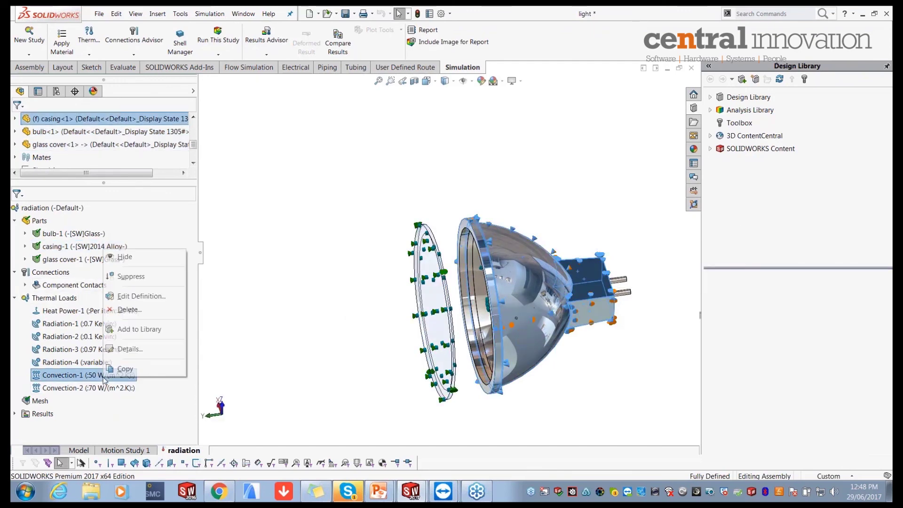
pyautogui.click(167, 297)
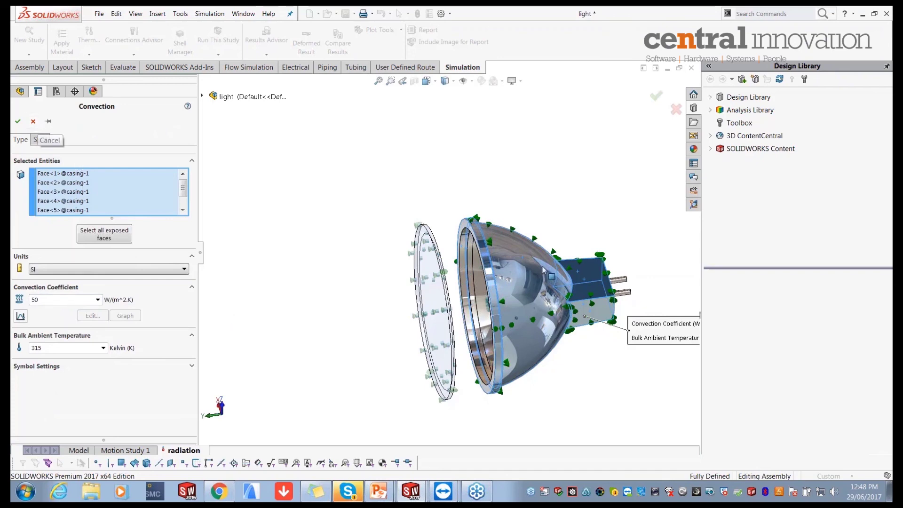
pyautogui.scroll(-3, 543, 275)
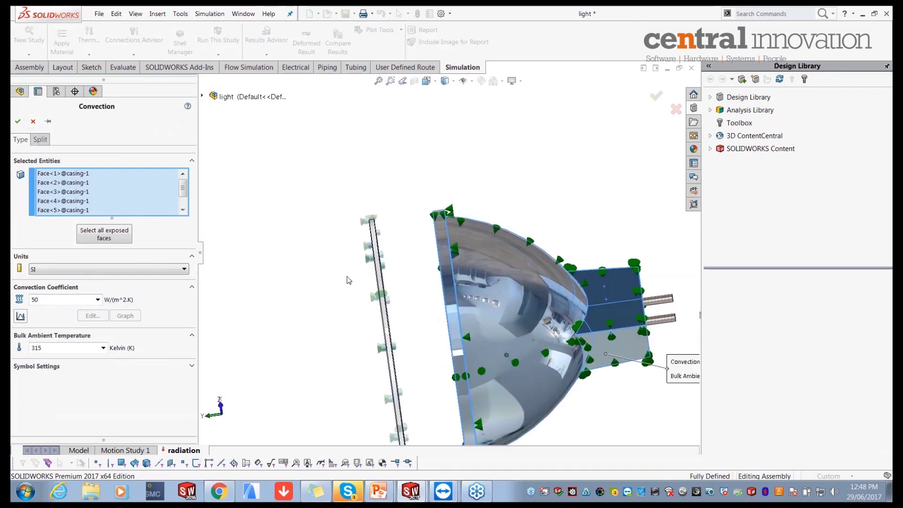
pyautogui.scroll(3, 452, 294)
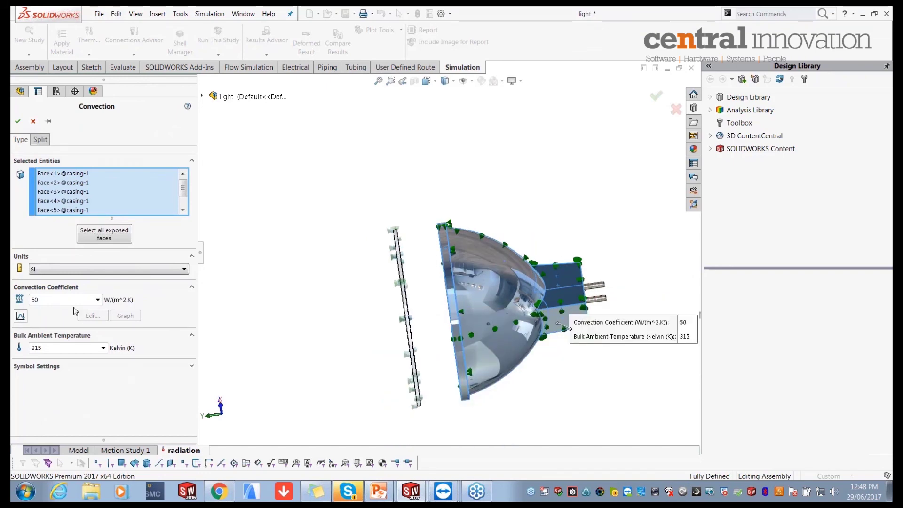
pyautogui.moveTo(400, 339); pyautogui.dragTo(344, 313, button='middle')
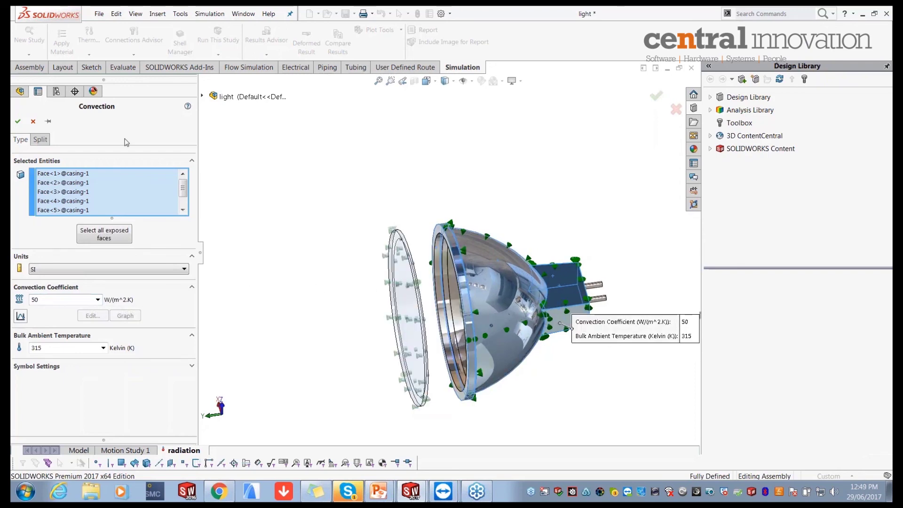
pyautogui.click(33, 122)
# Display the Thermal1 temperature plot of the radiation study and inspect the glass cover and bulb.
pyautogui.moveTo(292, 205); pyautogui.dragTo(305, 195, button='middle')
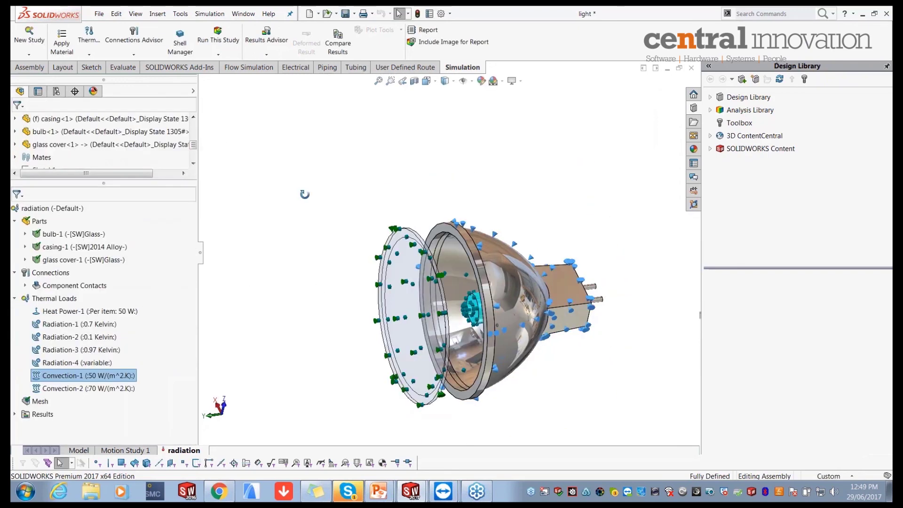
pyautogui.click(14, 414)
pyautogui.doubleClick(85, 414)
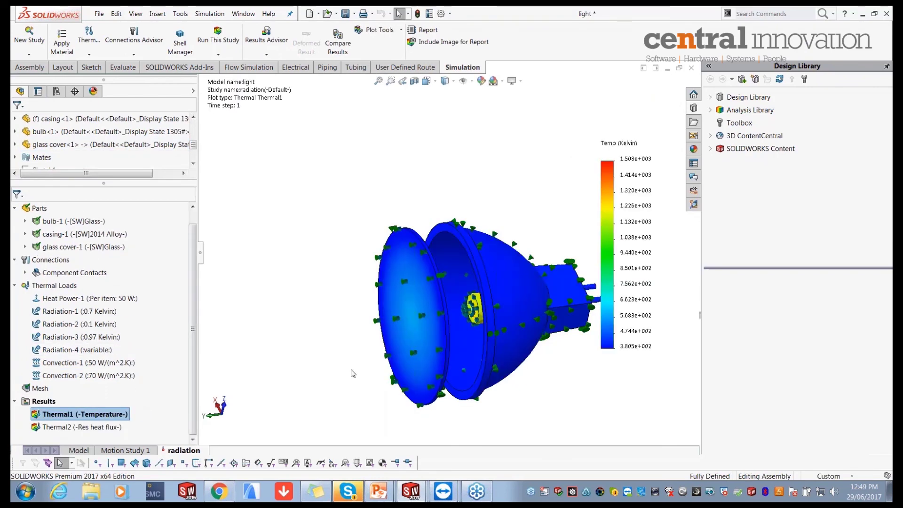
pyautogui.moveTo(384, 367); pyautogui.dragTo(425, 388, button='middle')
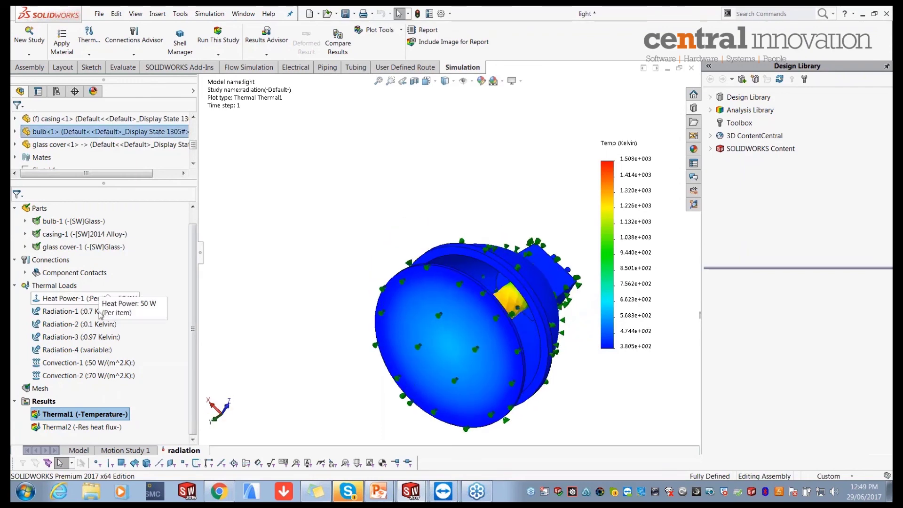
# Hide the glass cover and redisplay the temperature plot to inspect the bulb inside the casing.
pyautogui.moveTo(493, 315); pyautogui.dragTo(551, 318, button='middle')
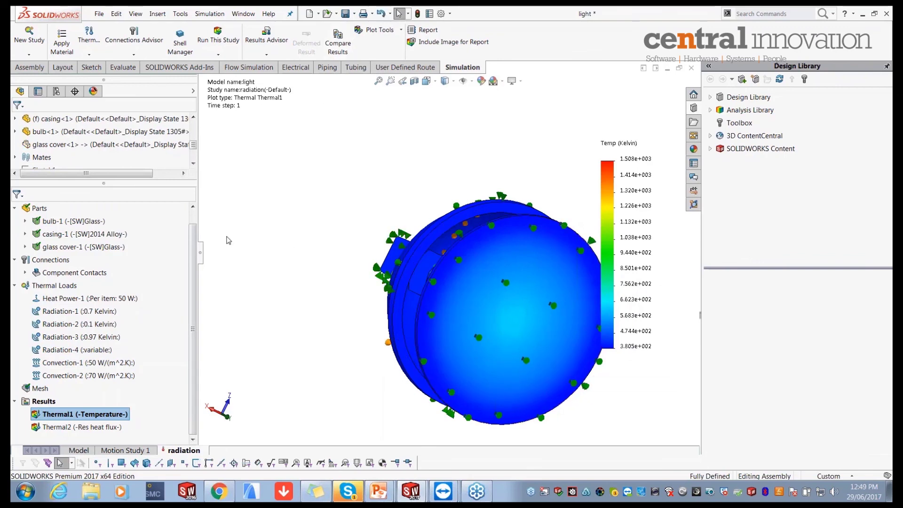
pyautogui.doubleClick(89, 414)
pyautogui.click(18, 121)
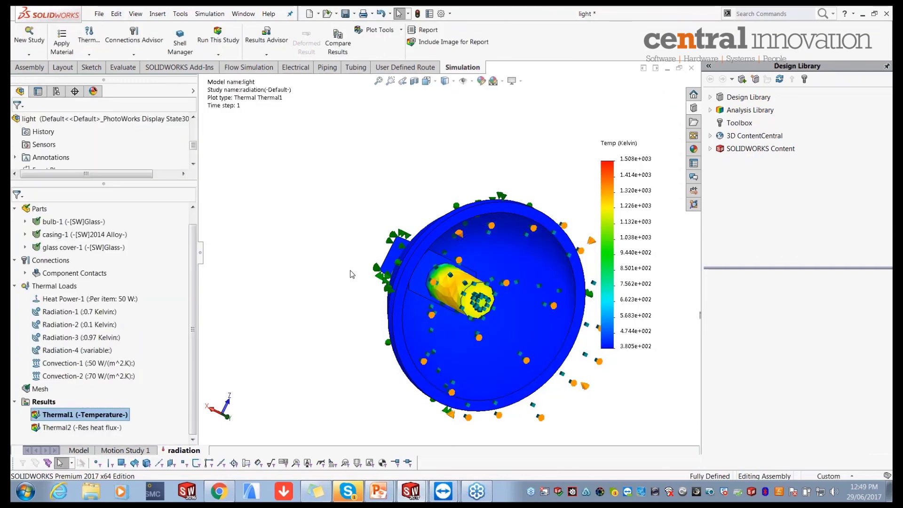
pyautogui.moveTo(351, 274); pyautogui.dragTo(90, 425, button='middle')
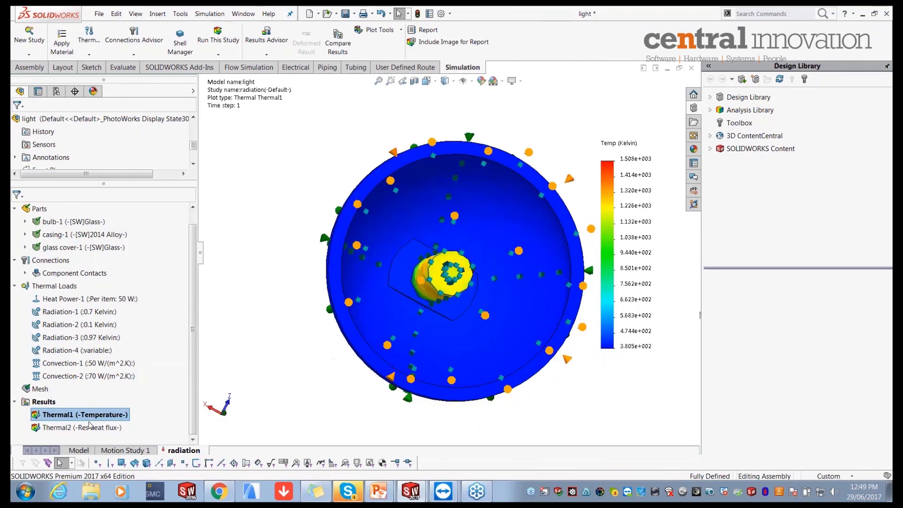
# Display the Thermal2 resultant heat flux plot and examine the bulb and the casing's inner and outer surfaces.
pyautogui.doubleClick(90, 426)
pyautogui.moveTo(497, 401); pyautogui.dragTo(502, 323, button='middle')
pyautogui.scroll(-2, 459, 289)
pyautogui.moveTo(445, 318); pyautogui.dragTo(432, 332, button='middle')
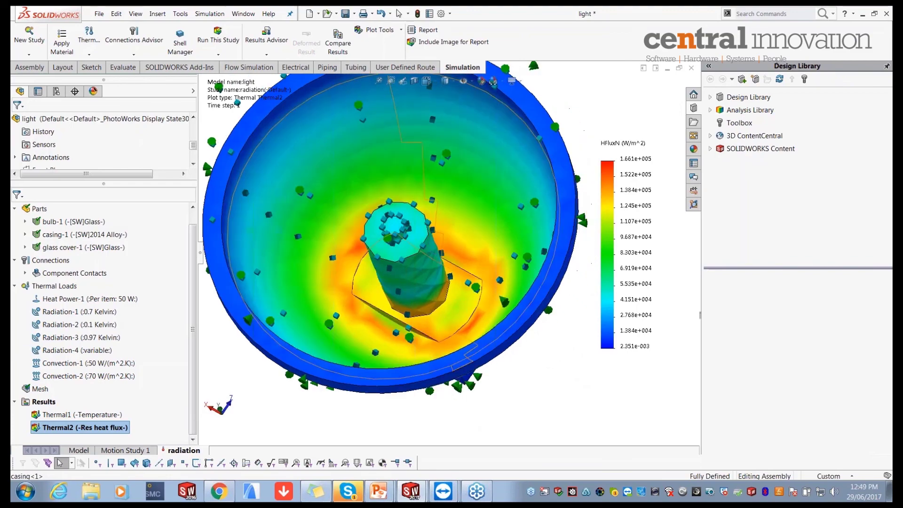
pyautogui.scroll(-1, 496, 280)
pyautogui.scroll(2, 490, 288)
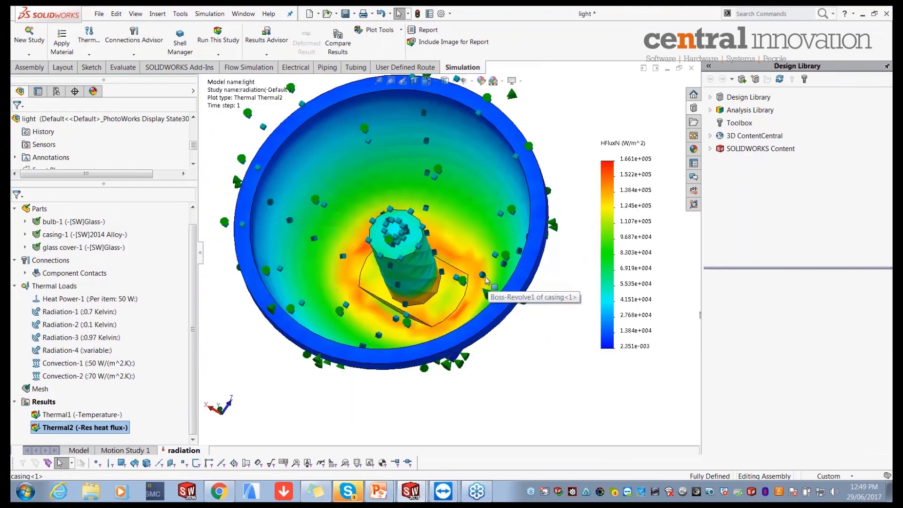
pyautogui.moveTo(468, 275); pyautogui.dragTo(493, 314, button='middle')
pyautogui.scroll(1, 530, 262)
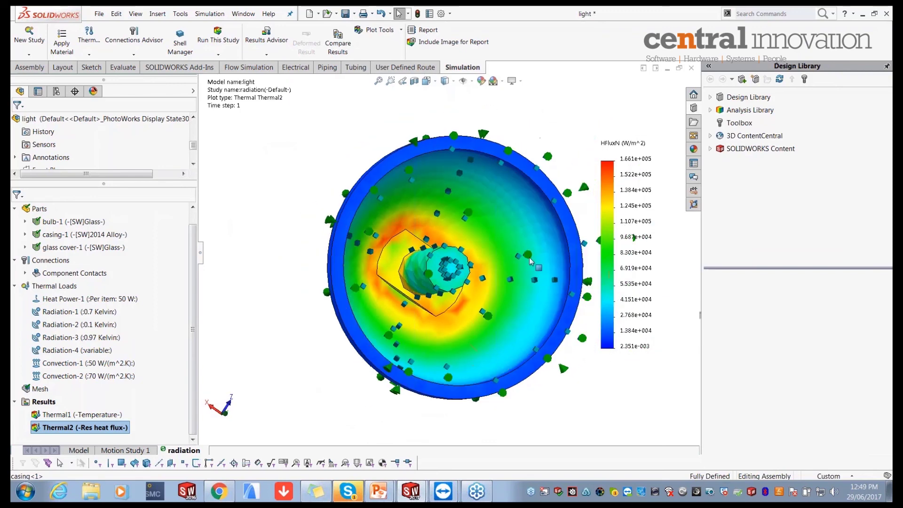
pyautogui.moveTo(530, 261); pyautogui.dragTo(331, 324, button='middle')
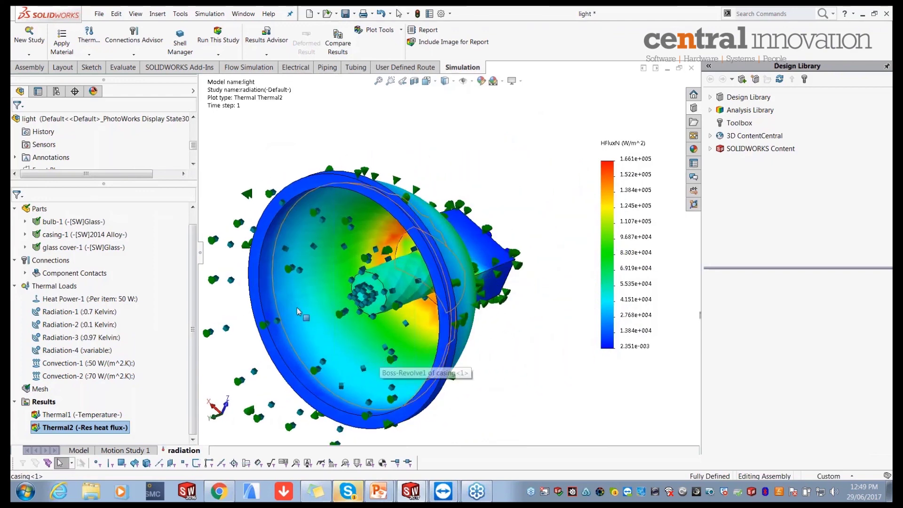
pyautogui.scroll(3, 266, 209)
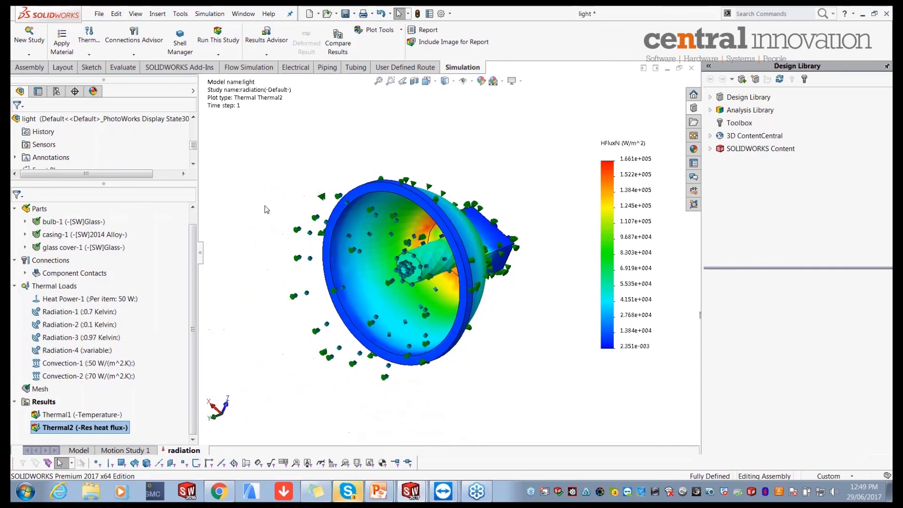
pyautogui.moveTo(266, 209); pyautogui.dragTo(253, 233, button='middle')
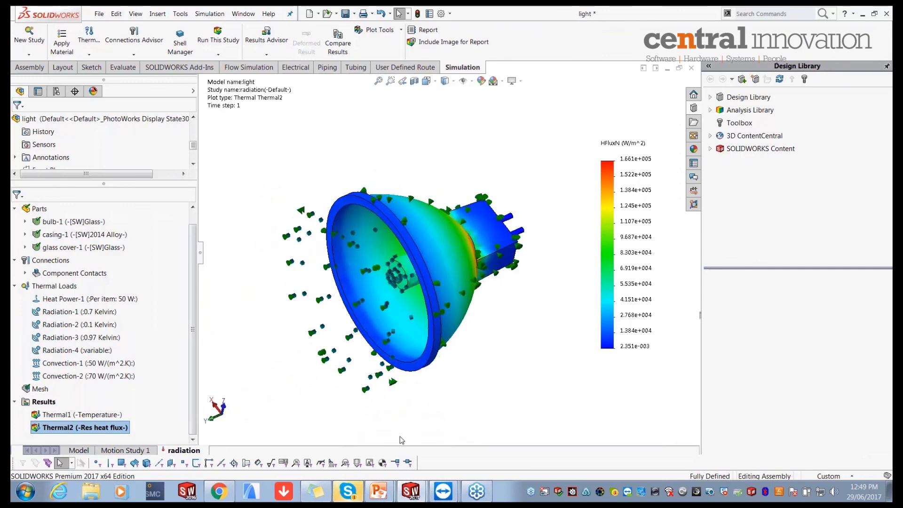
# Switch to the Thermal Analysis webinar slide show in PowerPoint and advance from the Radiation slide to the closing slide.
pyautogui.moveTo(379, 491)
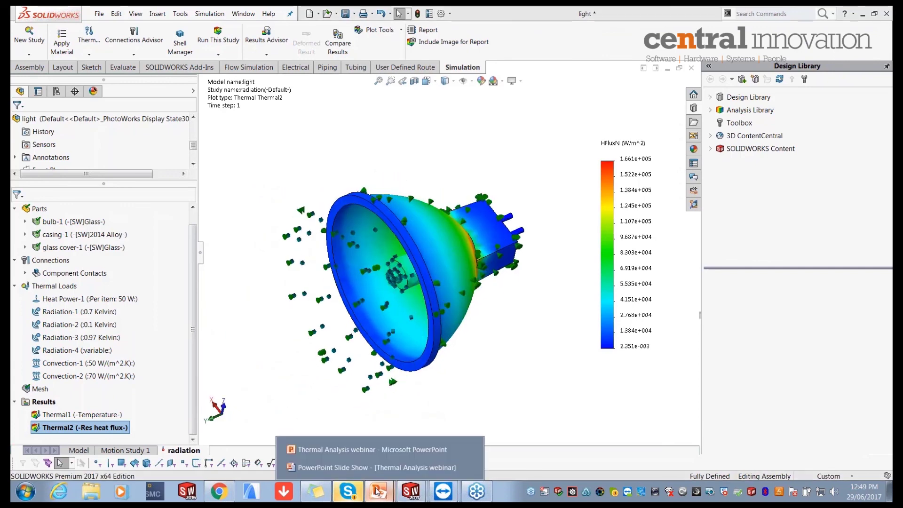
pyautogui.click(354, 450)
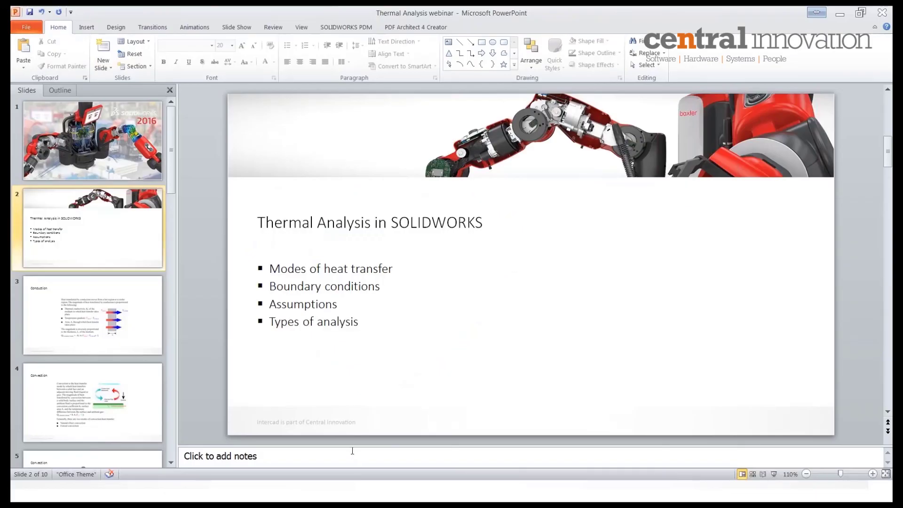
pyautogui.hotkey('alt', 'Tab')
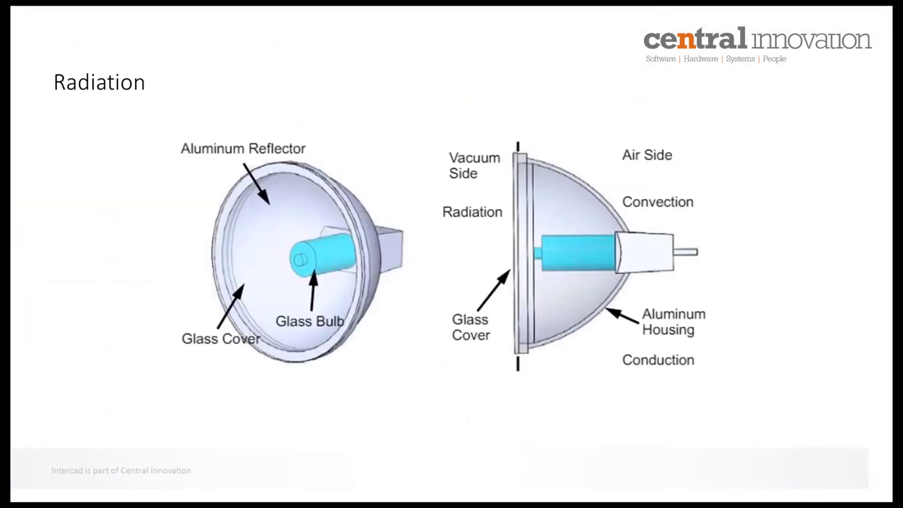
pyautogui.press('Right')
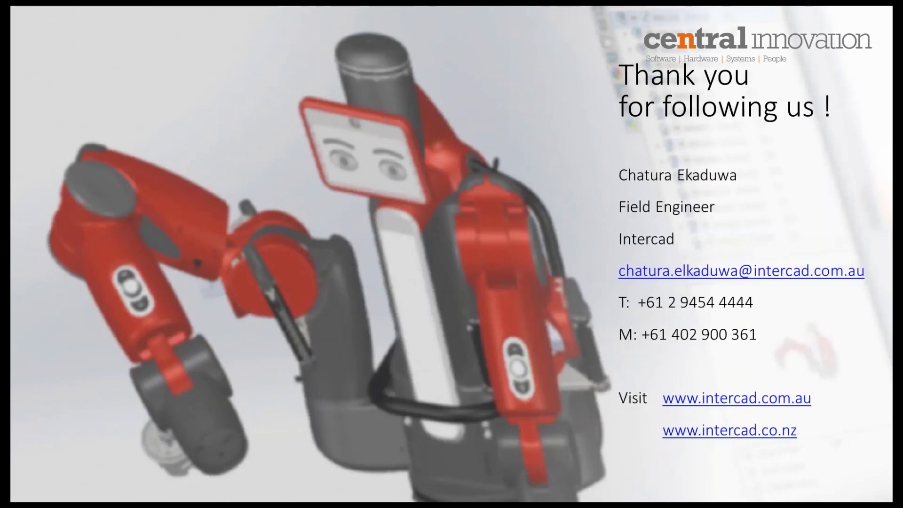